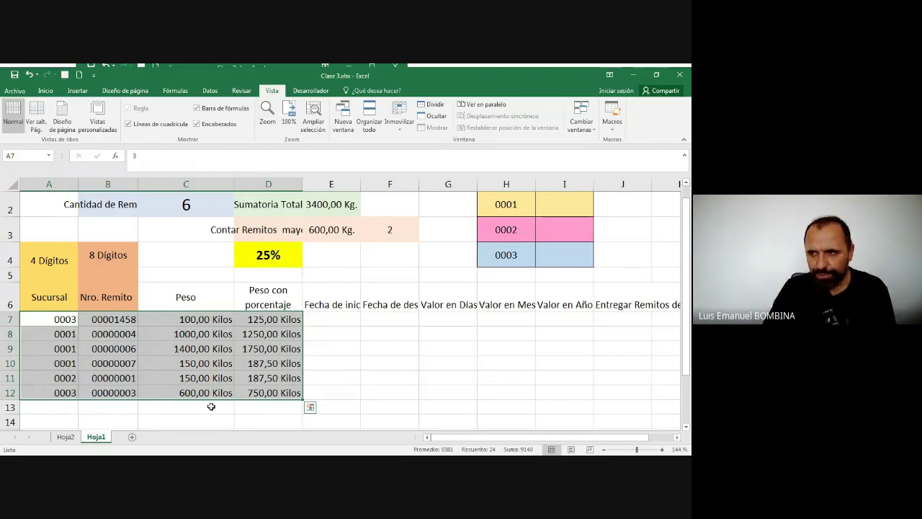
# Start a new rule from Inicio > Formato condicional > Nueva regla for rows A7:D12
pyautogui.click(46, 91)
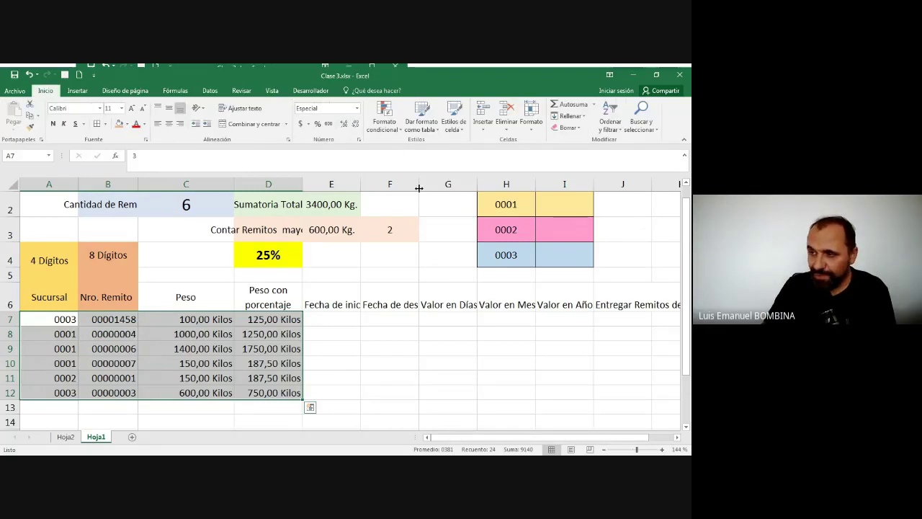
pyautogui.click(390, 132)
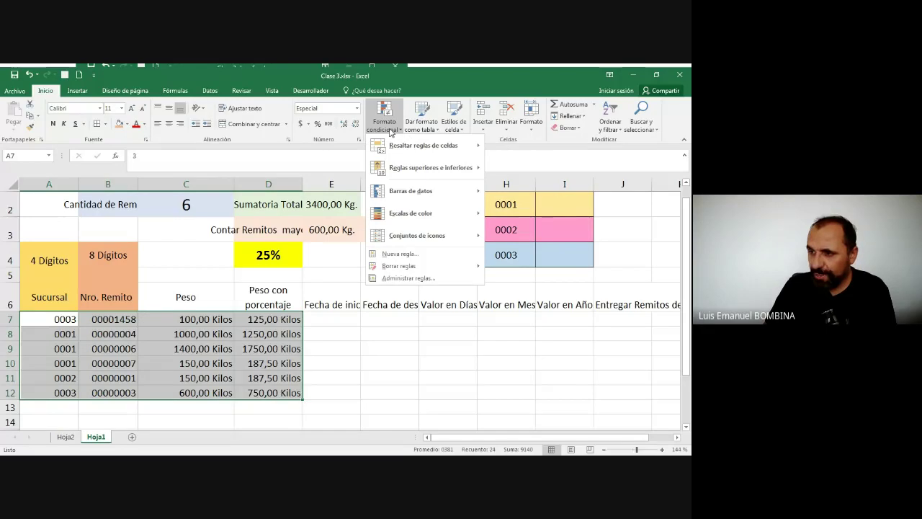
pyautogui.click(415, 254)
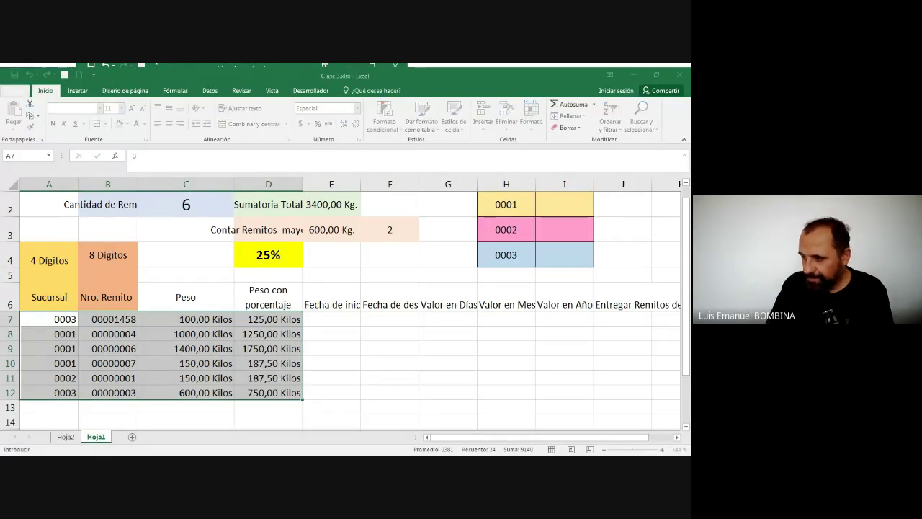
# Create formula rule =$A7=$H$2 with a yellow fill so branch 0001 rows highlight
pyautogui.click(61, 321)
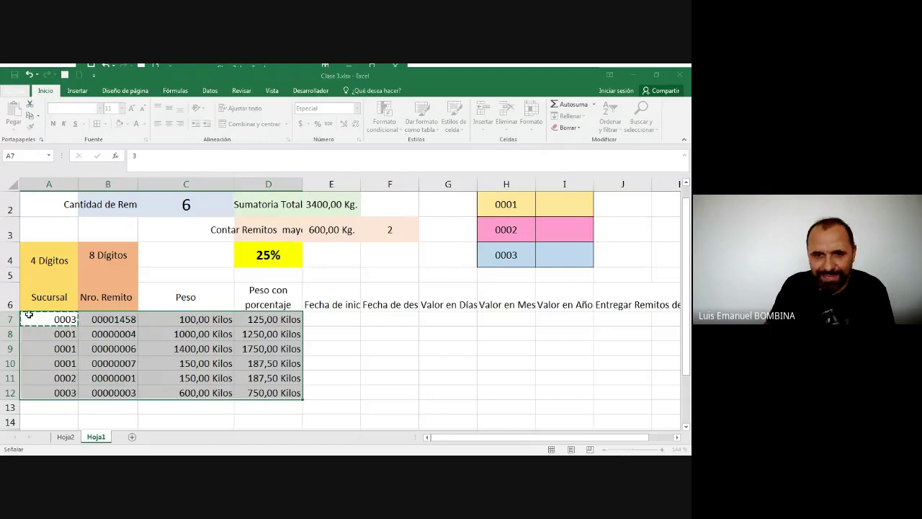
pyautogui.press('Escape')
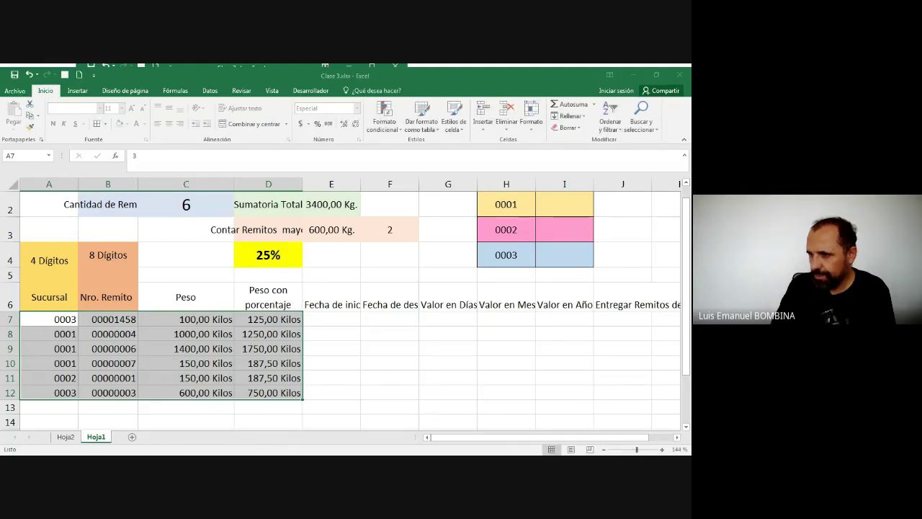
pyautogui.press('Return')
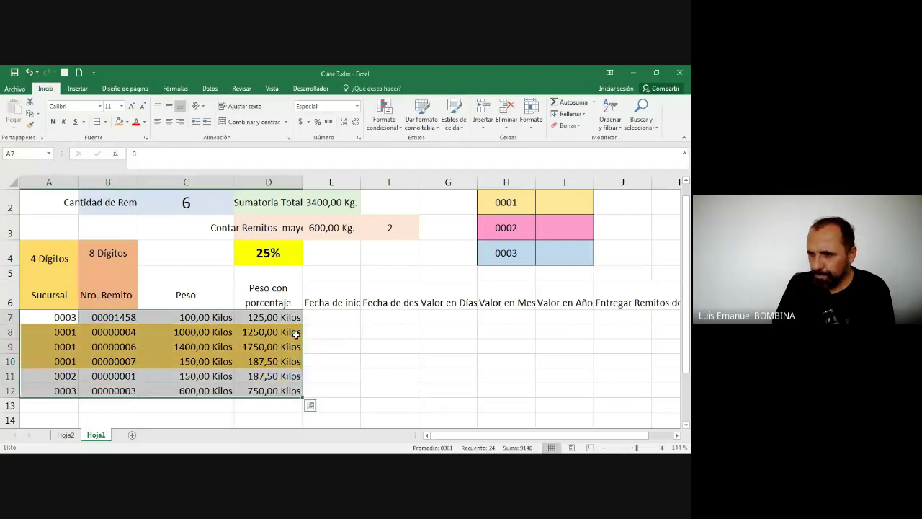
# Change the Sucursal code in A9 to 0002
pyautogui.hotkey('ctrl', 'shift', 'Down')
pyautogui.hotkey('ctrl', 'shift', 'Right')
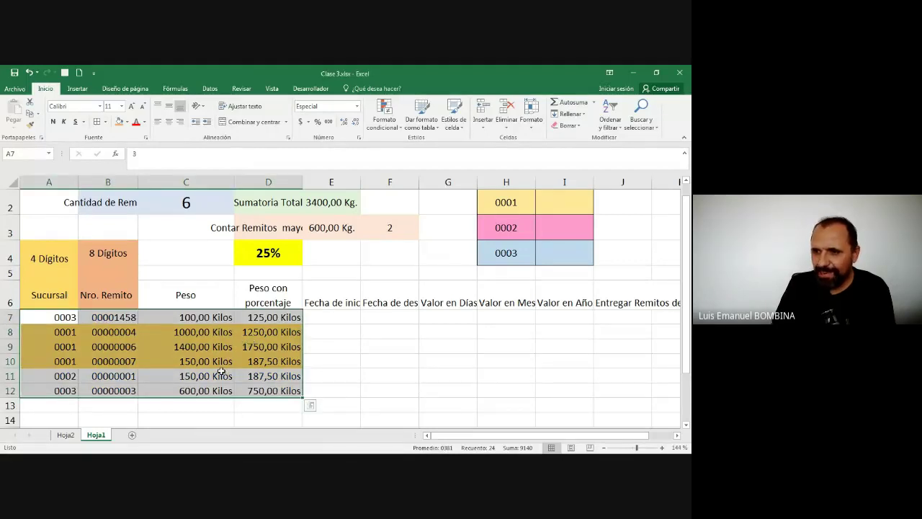
pyautogui.click(357, 374)
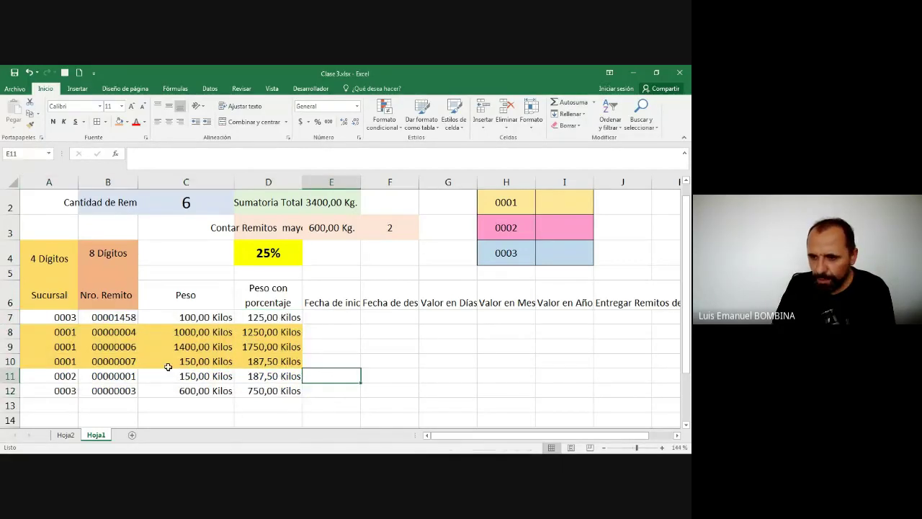
pyautogui.click(52, 346)
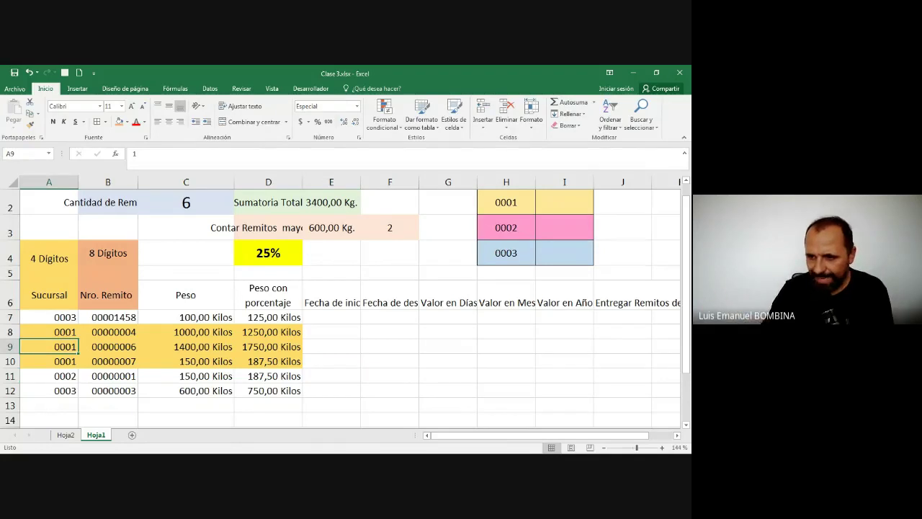
pyautogui.write('2')
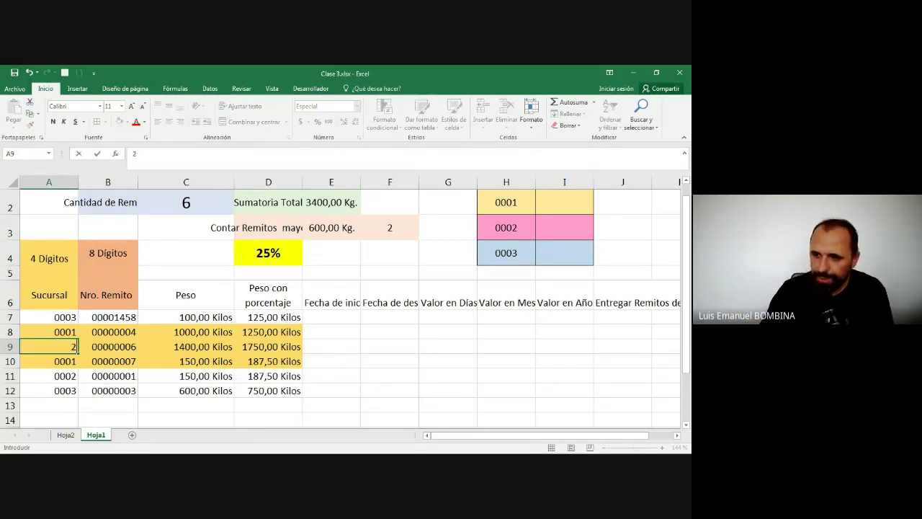
pyautogui.press('Return')
pyautogui.click(108, 346)
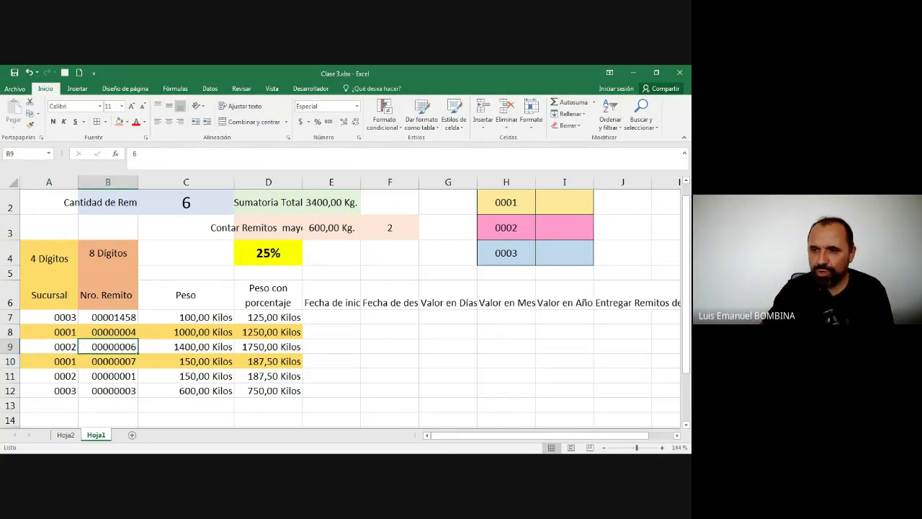
# Enter Sucursal codes 0002 in A8, 0003 in A10, and 0001 in A11 and A12
pyautogui.click(49, 332)
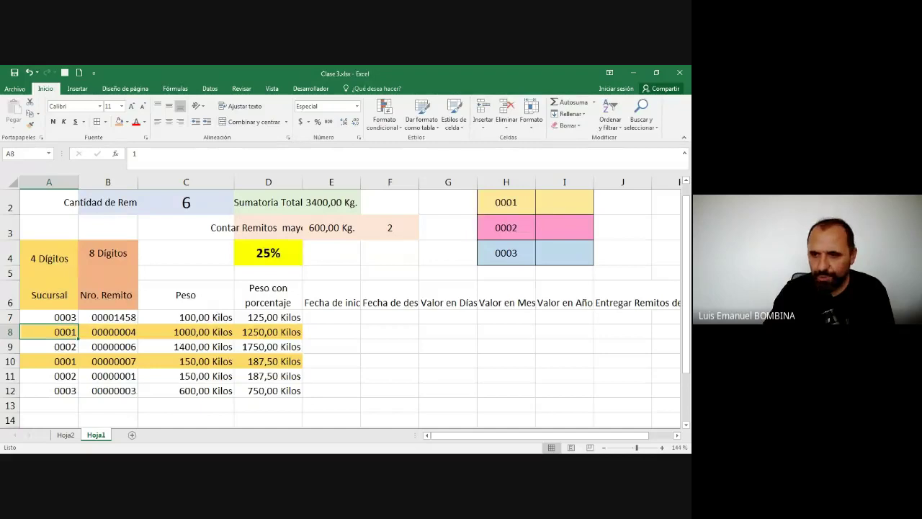
pyautogui.write('2')
pyautogui.press('Return')
pyautogui.press('Down')
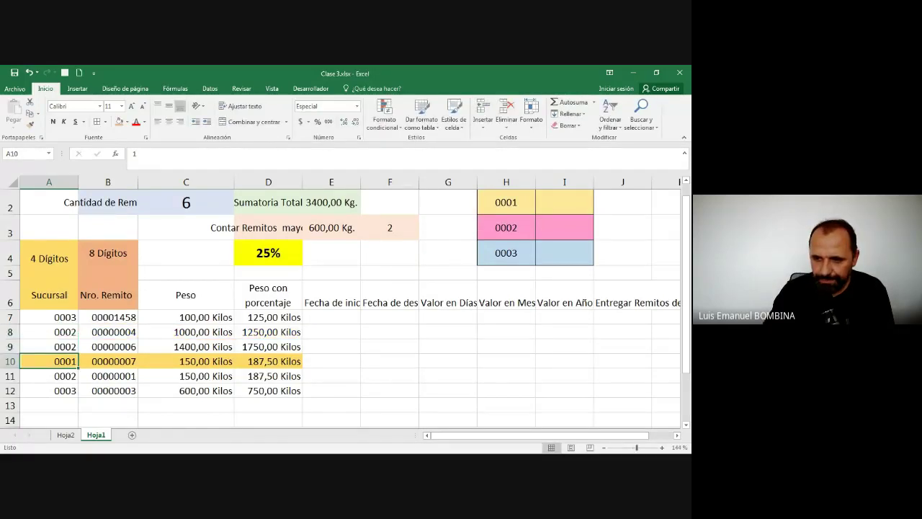
pyautogui.write('3')
pyautogui.press('Return')
pyautogui.write('1')
pyautogui.press('Return')
pyautogui.write('1')
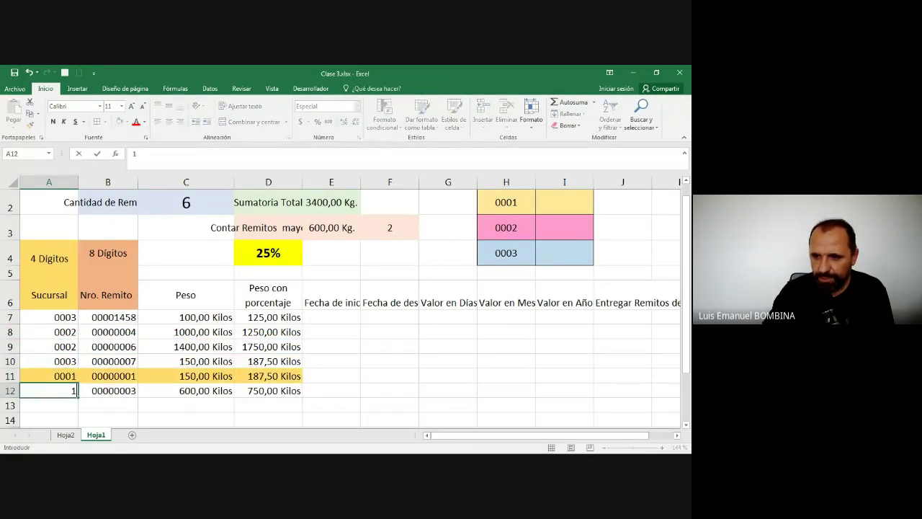
pyautogui.press('Return')
# Reselect the table range A7:D12
pyautogui.press('Up')
pyautogui.press('Up')
pyautogui.press('Up')
pyautogui.press('Up')
pyautogui.press('Up')
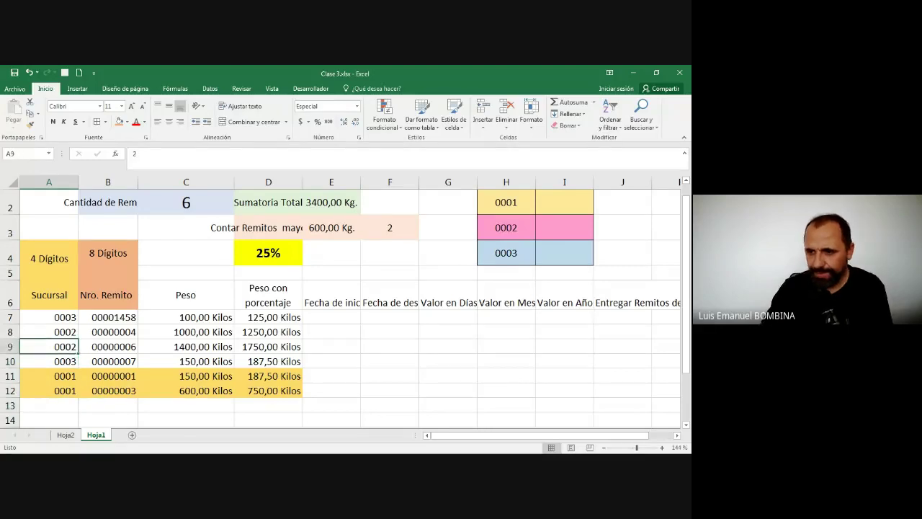
pyautogui.press('Up')
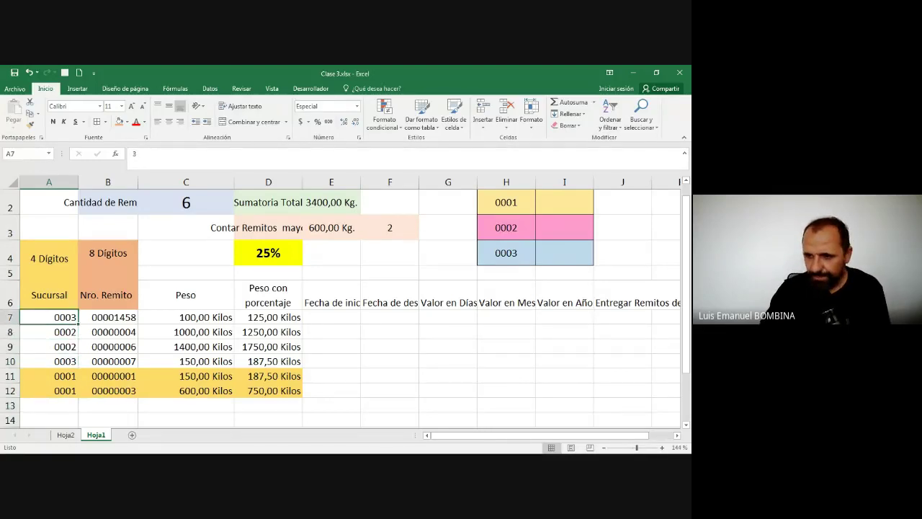
pyautogui.hotkey('ctrl', 'shift', 'Down')
pyautogui.hotkey('ctrl', 'shift', 'Right')
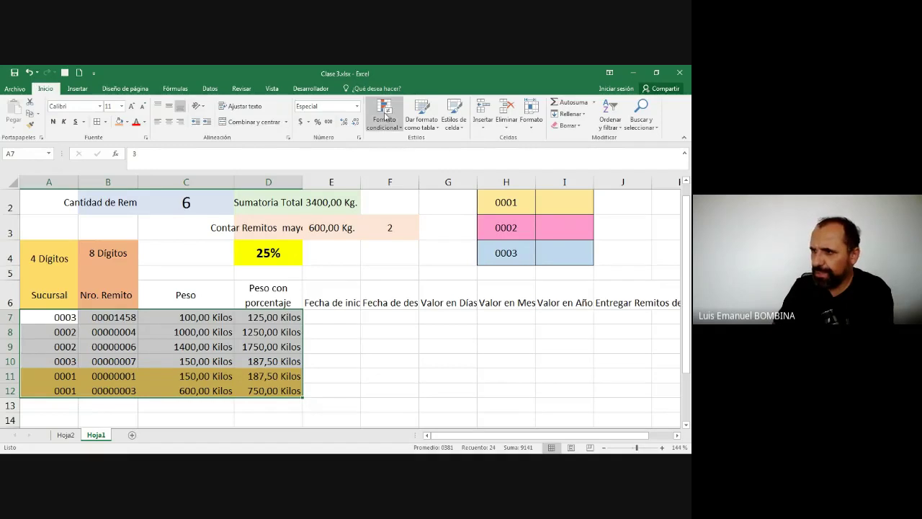
# Delete the =$A7=$H$2 rule in the Administrar reglas manager
pyautogui.click(386, 126)
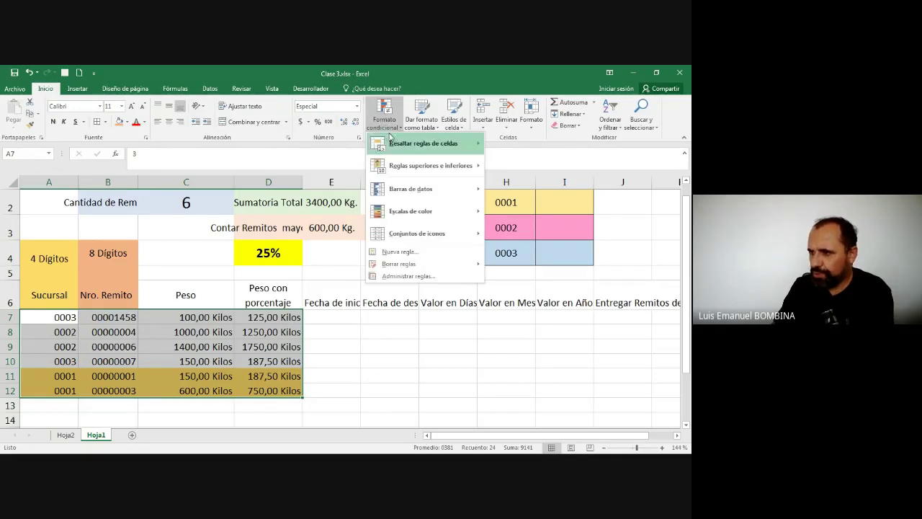
pyautogui.click(408, 276)
pyautogui.click(237, 233)
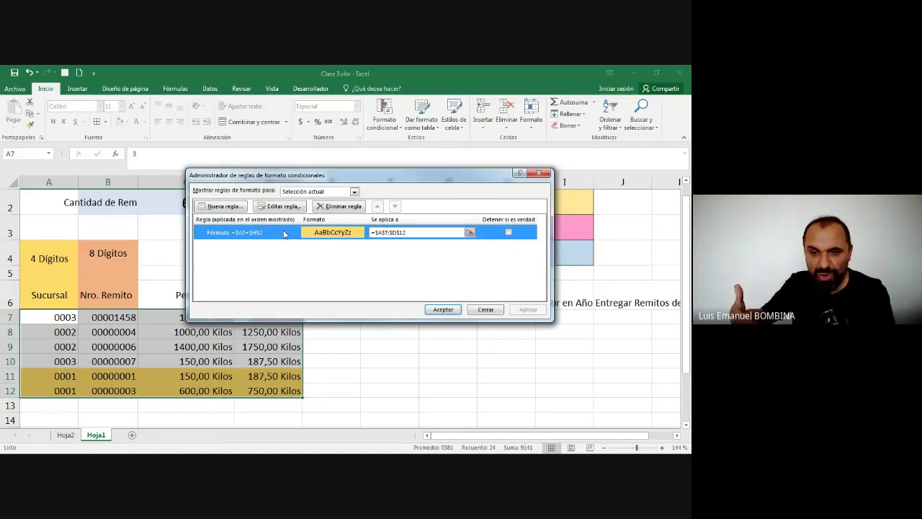
pyautogui.click(343, 208)
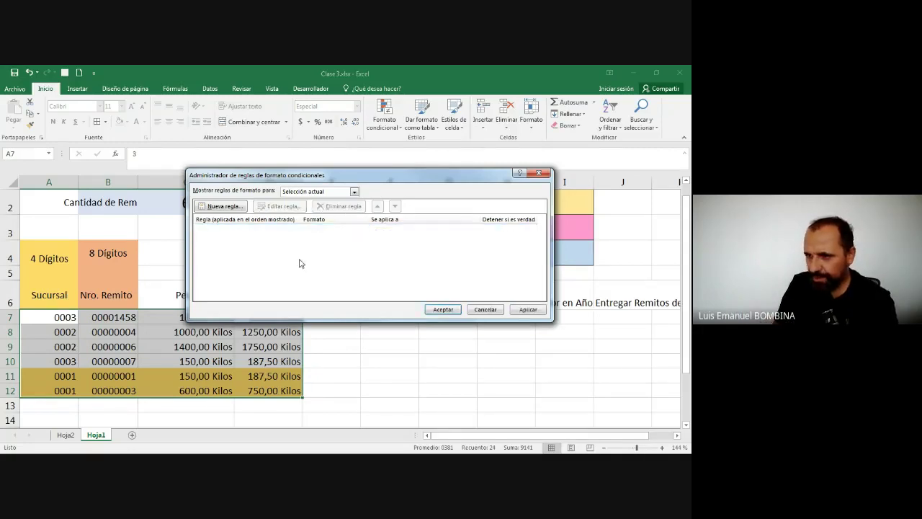
# Create a new 'Utilice una fórmula' rule whose formula references cell A7
pyautogui.click(221, 207)
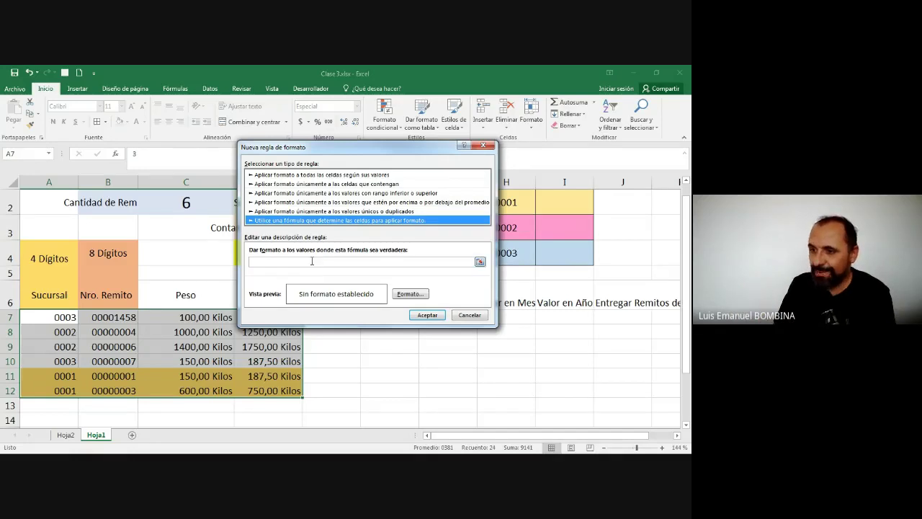
pyautogui.click(312, 261)
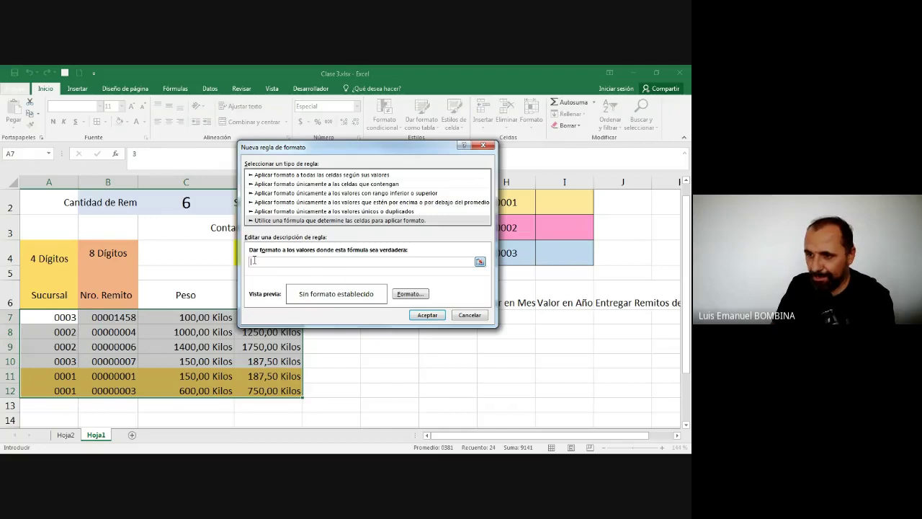
pyautogui.click(49, 318)
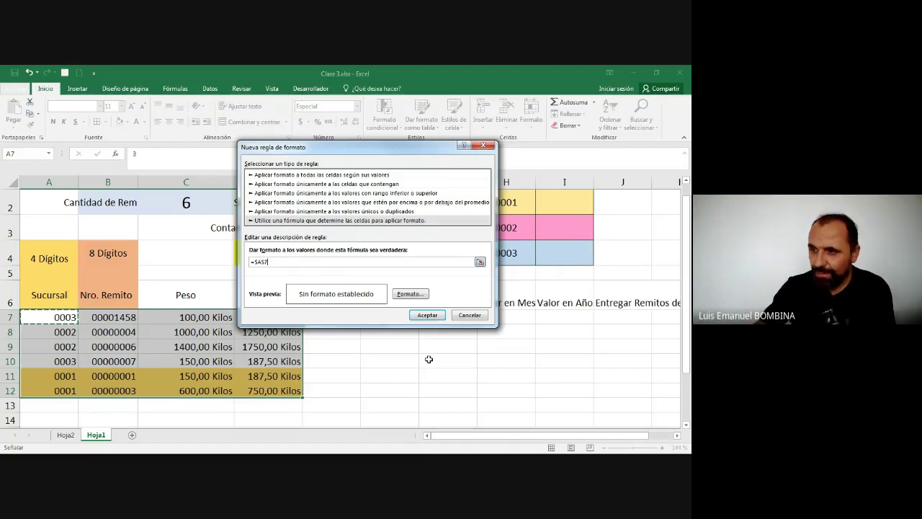
# Complete the rule formula as =$A7=$H$2 with a light gold fill and save it
pyautogui.press('BackSpace')
pyautogui.press('BackSpace')
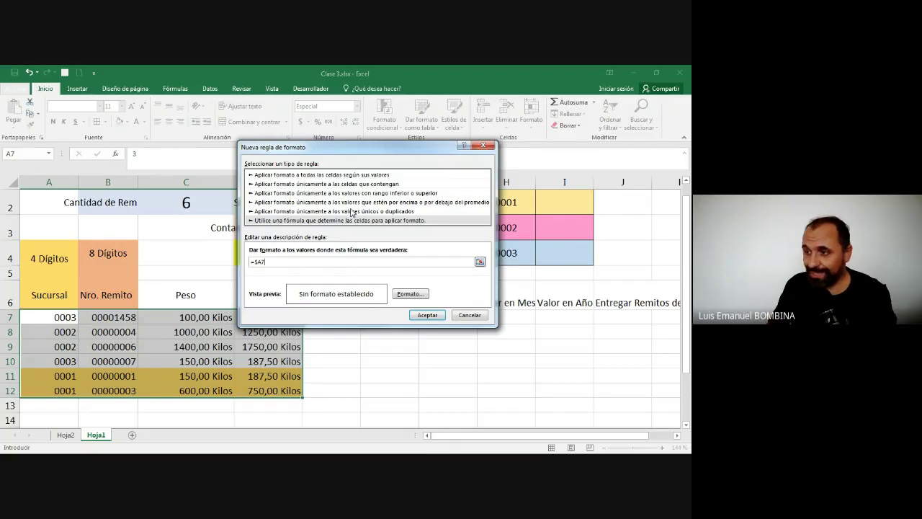
pyautogui.moveTo(344, 150); pyautogui.dragTo(233, 203)
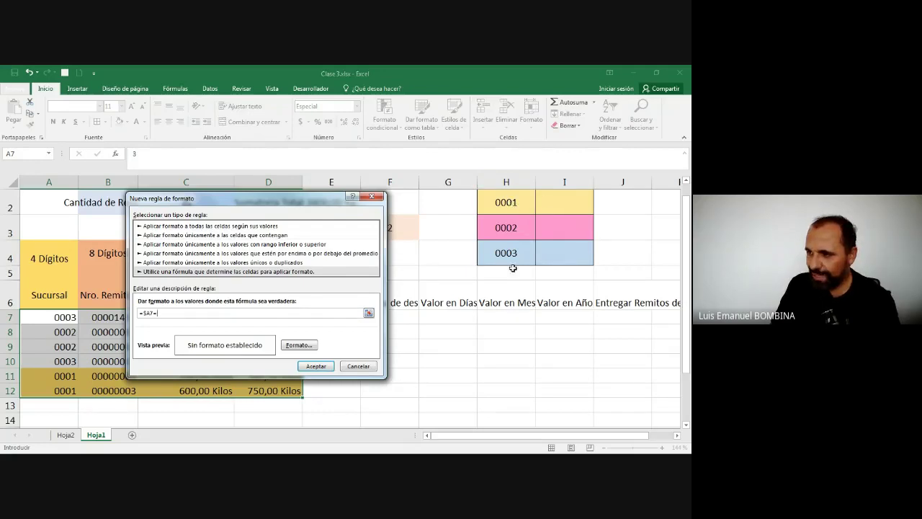
pyautogui.click(511, 209)
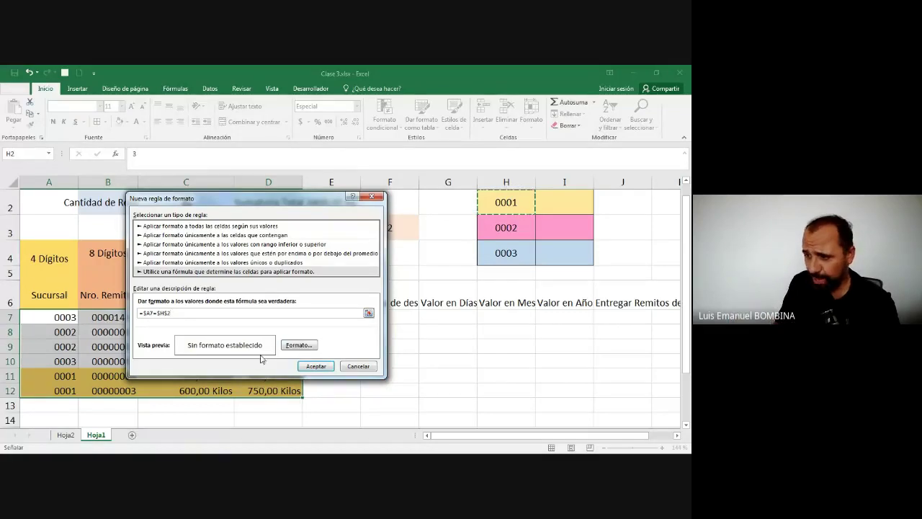
pyautogui.click(298, 345)
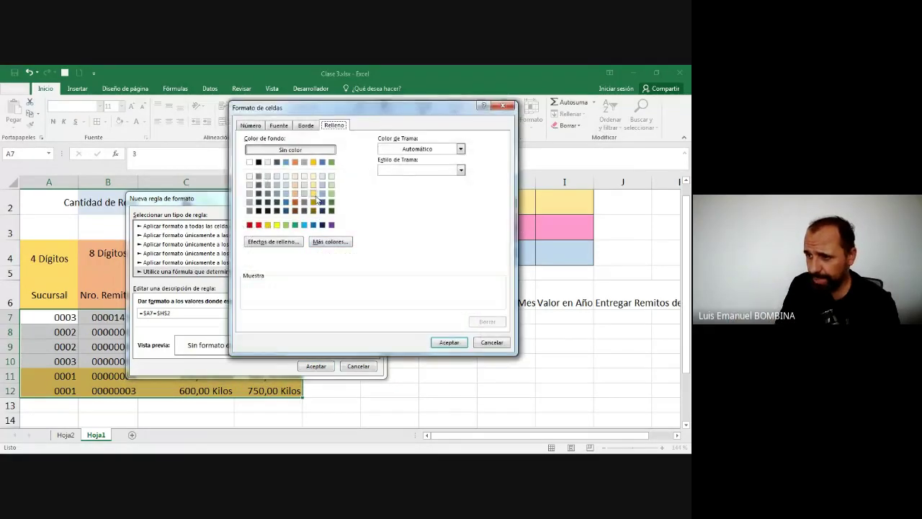
pyautogui.click(313, 193)
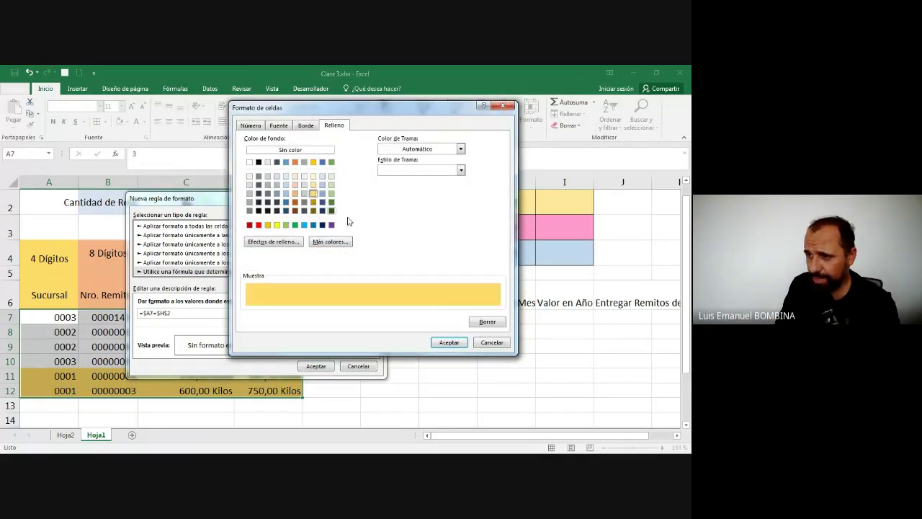
pyautogui.click(448, 342)
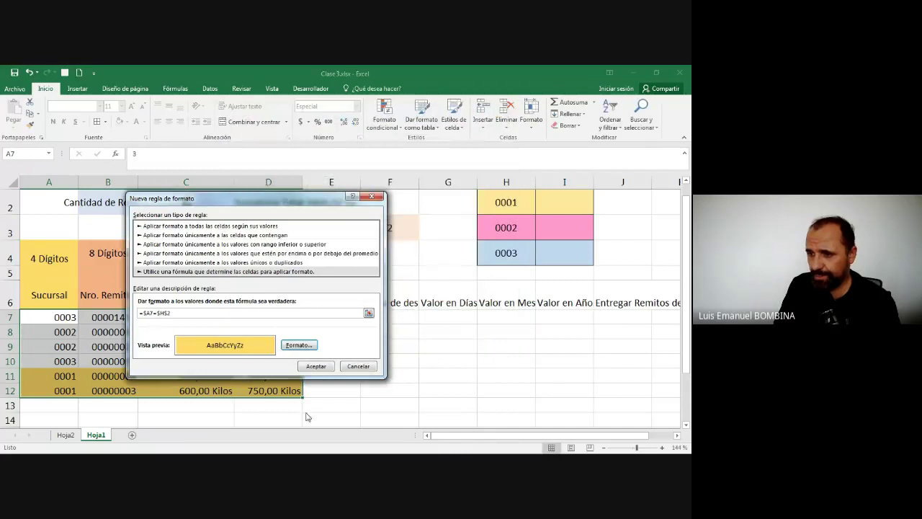
pyautogui.click(315, 367)
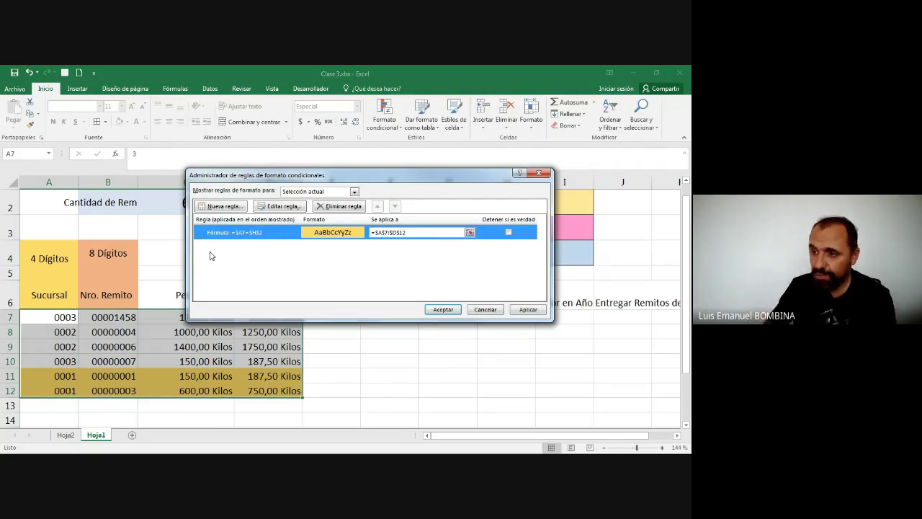
# Build a second formula rule =$A7=$H$3 matching the 0002 key, ready for its fill
pyautogui.click(231, 208)
pyautogui.click(292, 221)
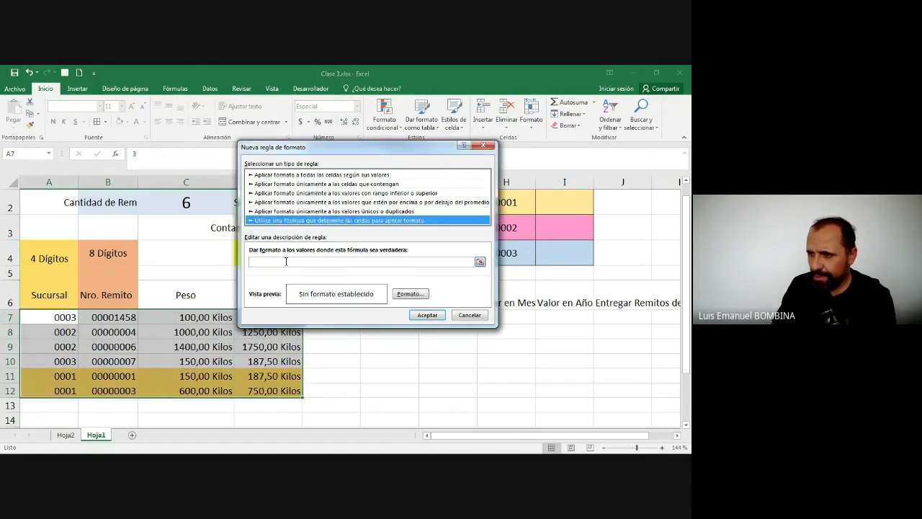
pyautogui.click(286, 262)
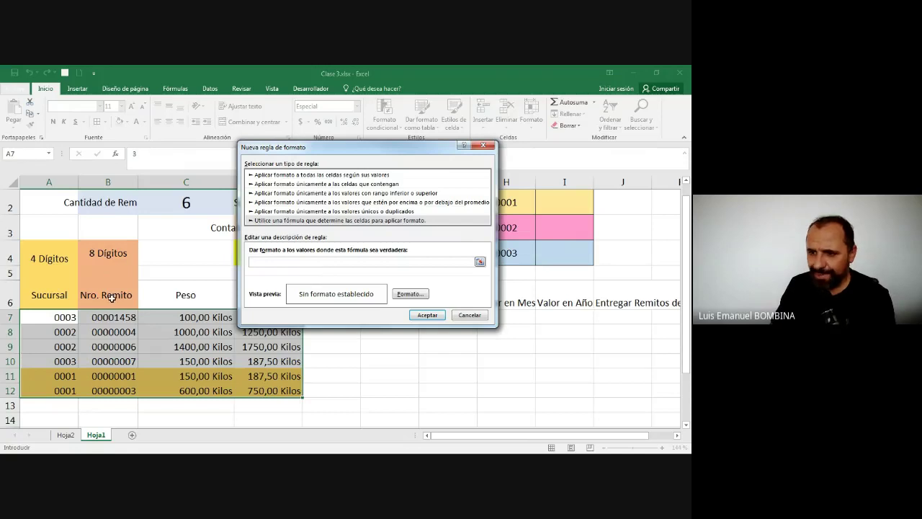
pyautogui.click(65, 317)
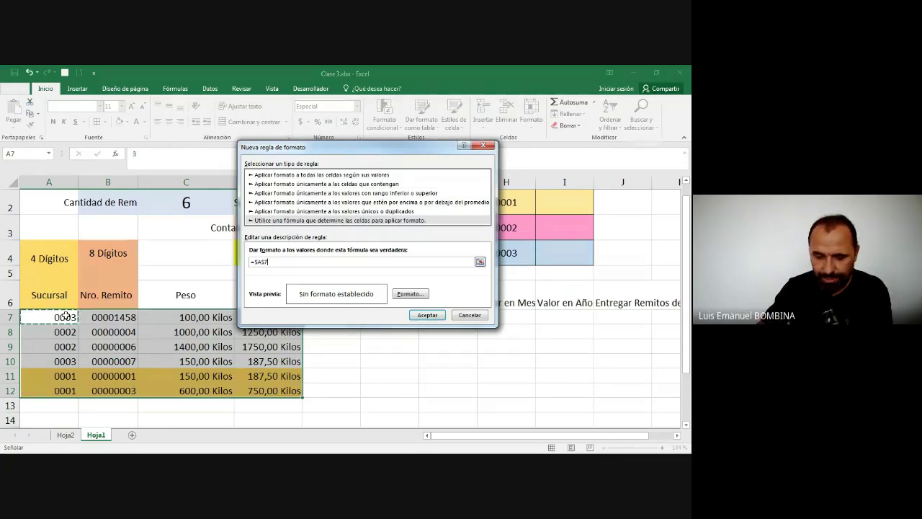
pyautogui.press('F4')
pyautogui.press('F4')
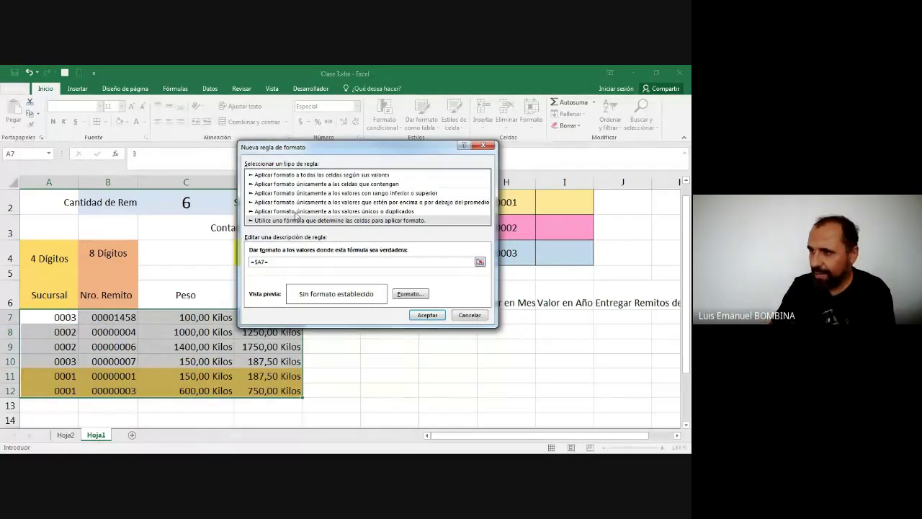
pyautogui.moveTo(351, 151); pyautogui.dragTo(250, 159)
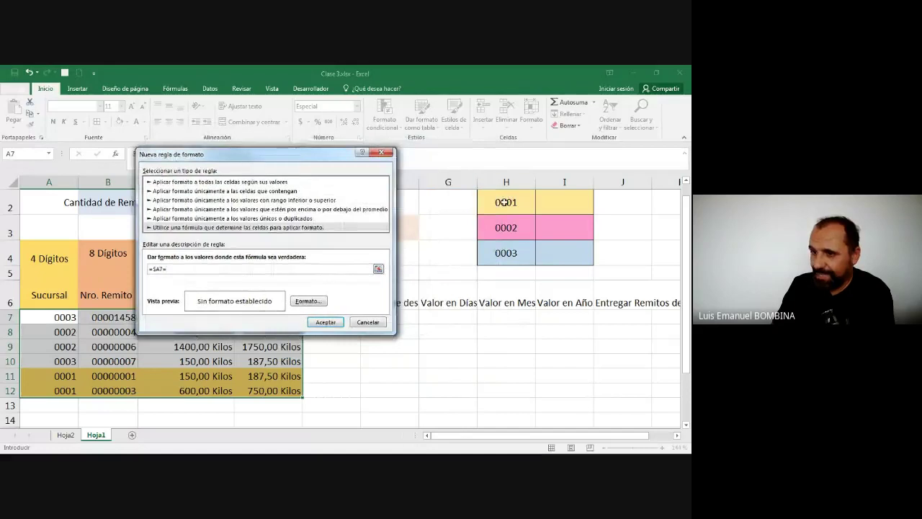
pyautogui.click(511, 227)
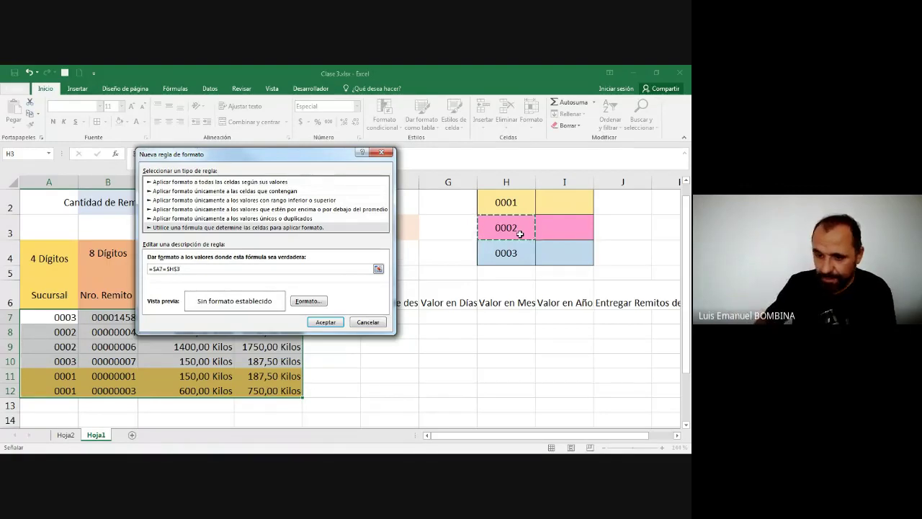
pyautogui.click(309, 300)
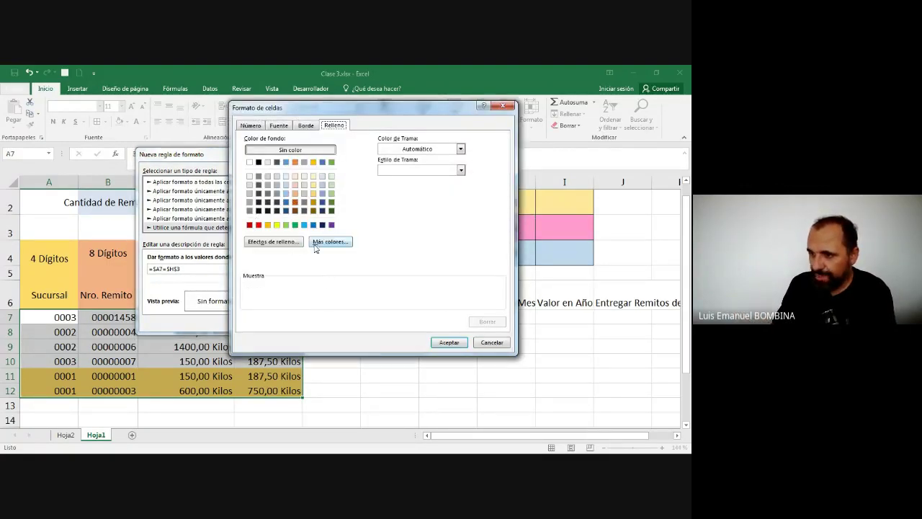
# Give the =$A7=$H$3 rule a custom pink fill and apply both rules to the table
pyautogui.click(321, 245)
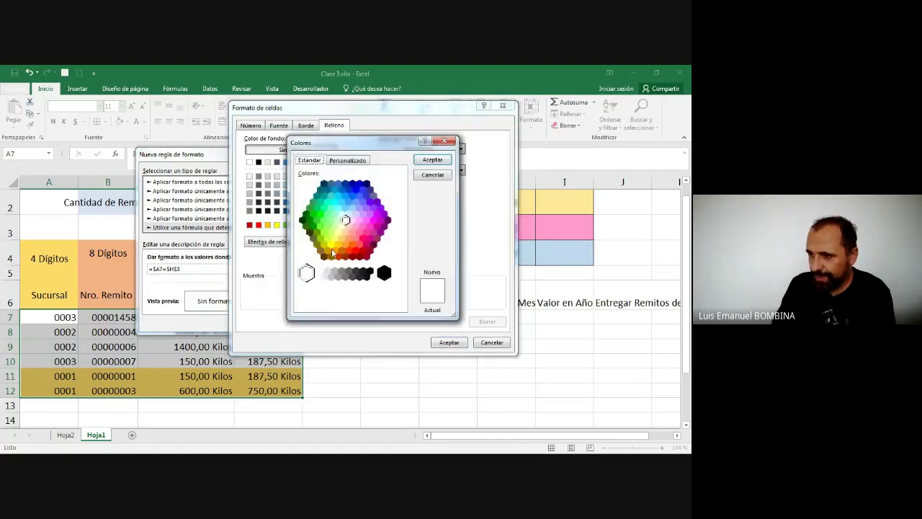
pyautogui.click(355, 228)
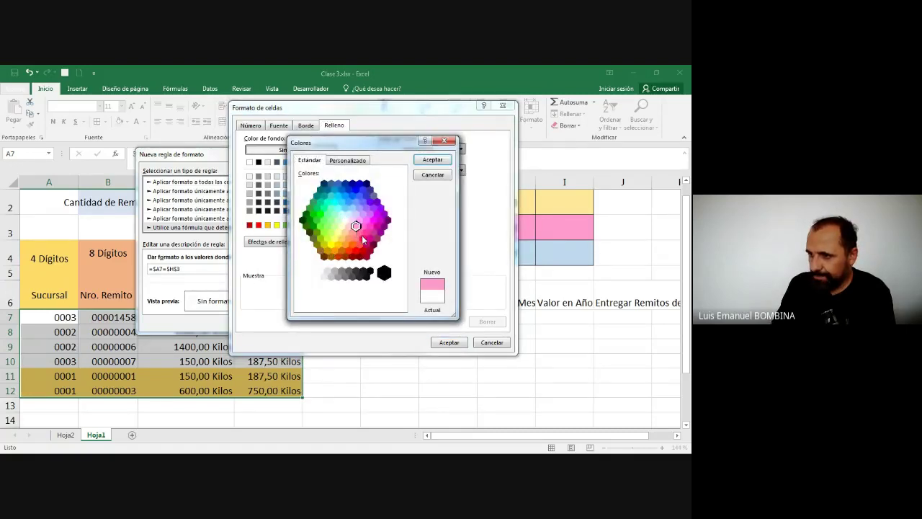
pyautogui.click(432, 159)
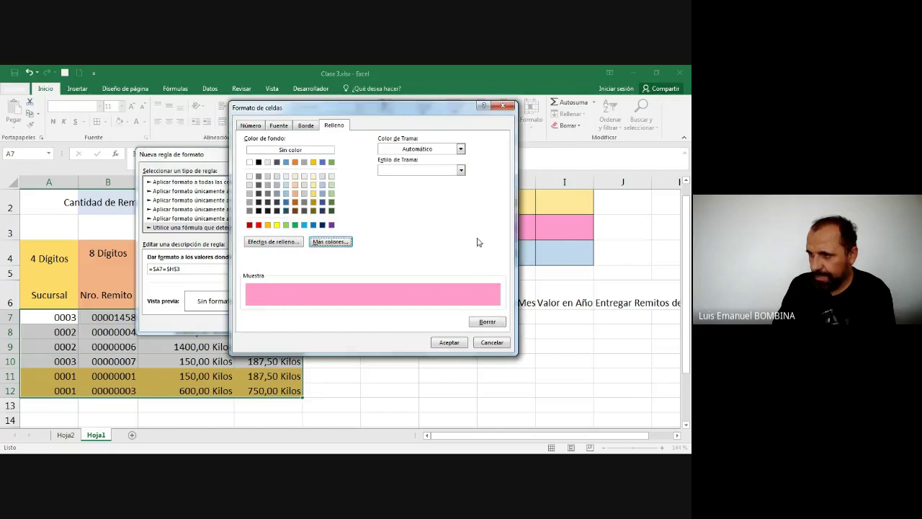
pyautogui.click(449, 342)
pyautogui.click(326, 322)
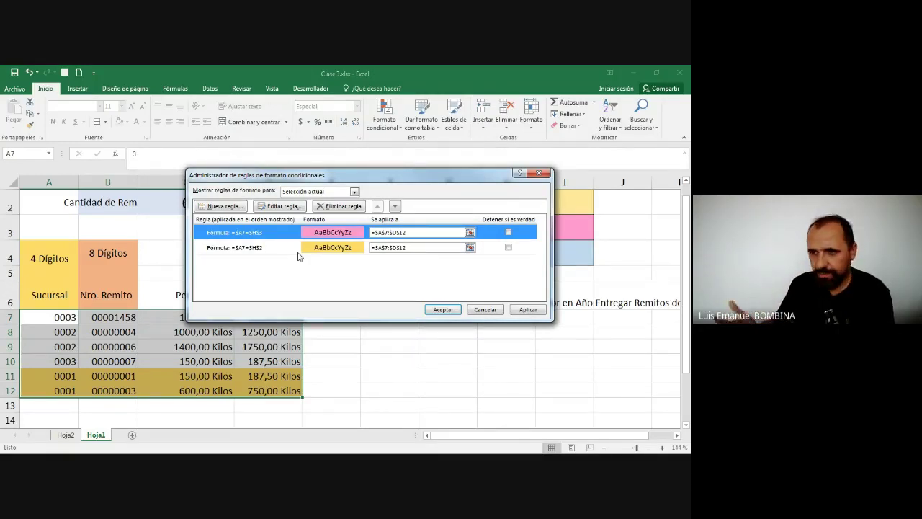
pyautogui.click(442, 309)
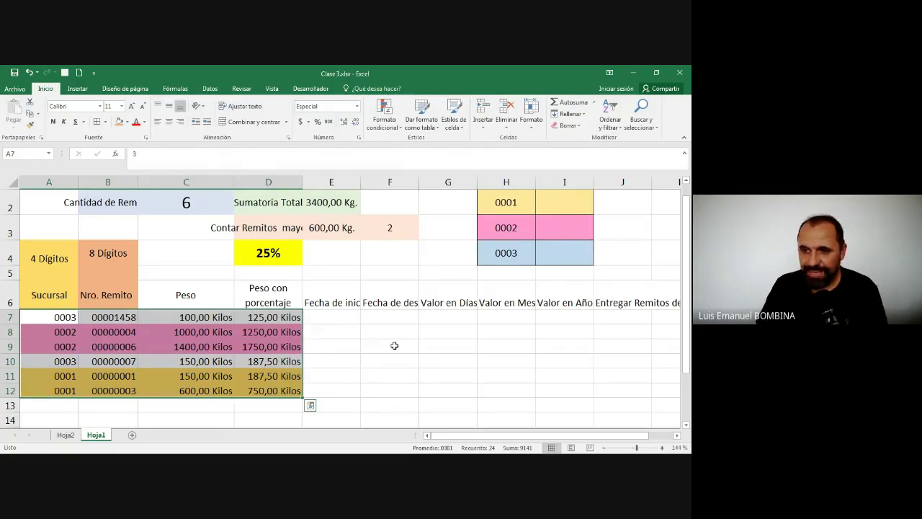
# Enter Sucursal code 1 in A8 to test the yellow highlight
pyautogui.click(390, 345)
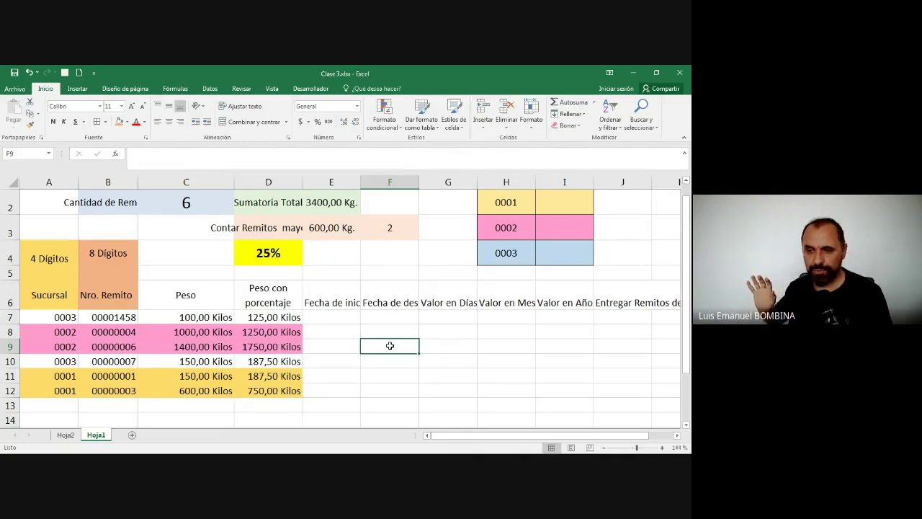
pyautogui.press('Left')
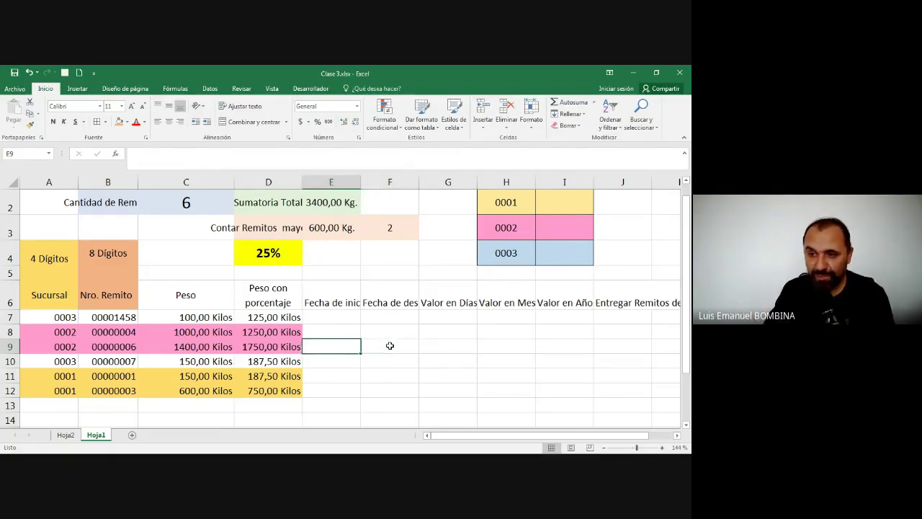
pyautogui.press('Home')
pyautogui.press('Up')
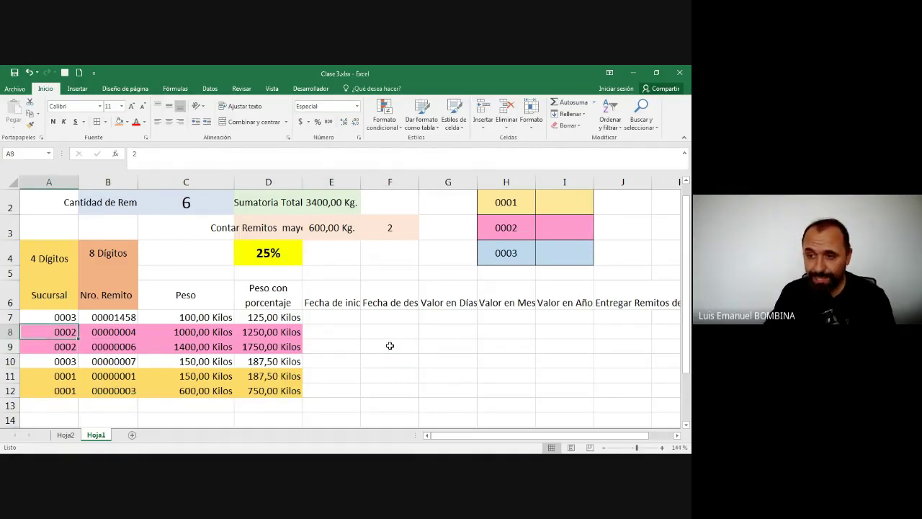
pyautogui.write('1')
pyautogui.press('Return')
pyautogui.write('1')
pyautogui.press('Return')
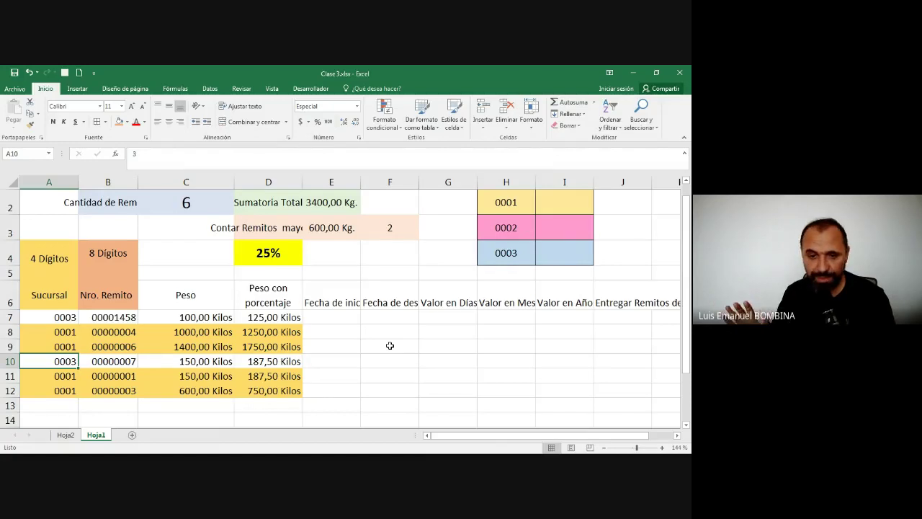
# Set A8's Sucursal to 0003 so row 8 loses its fill, leaving A9 at 0001
pyautogui.press('Up')
pyautogui.press('Up')
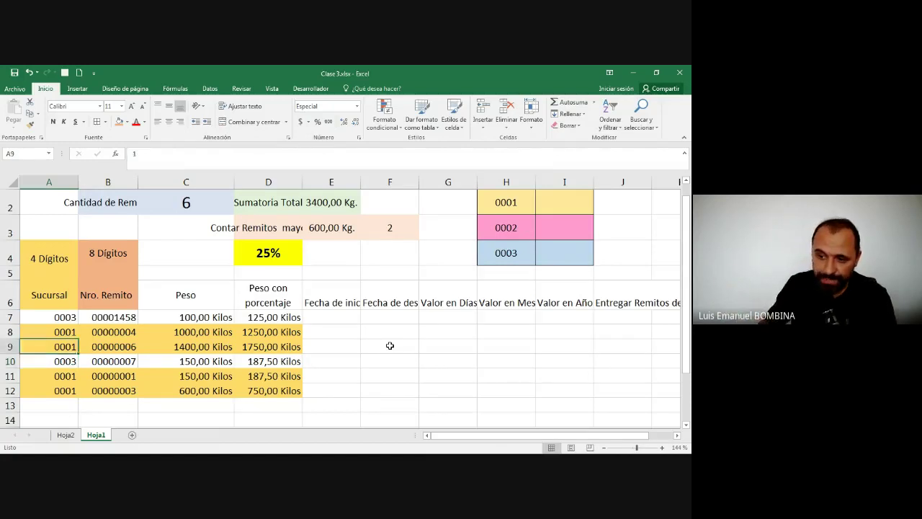
pyautogui.write('3')
pyautogui.press('Return')
pyautogui.write('3')
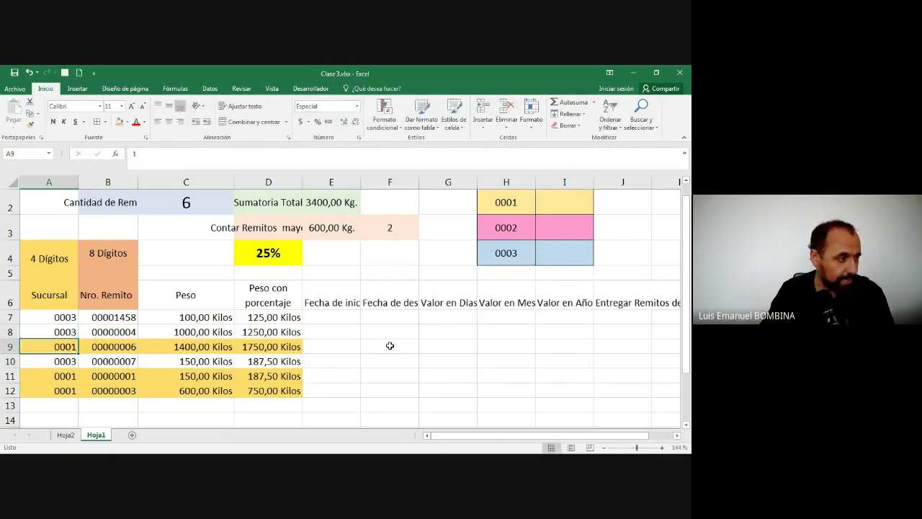
pyautogui.press('Return')
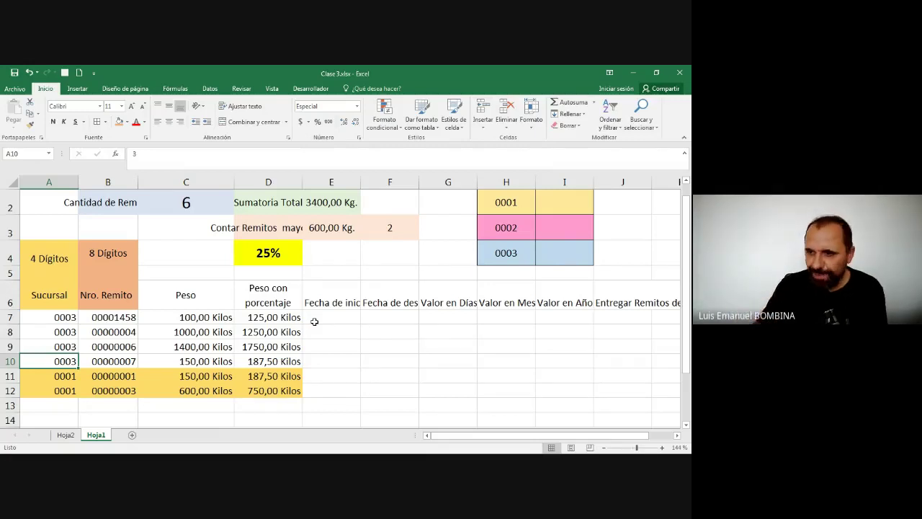
pyautogui.click(335, 349)
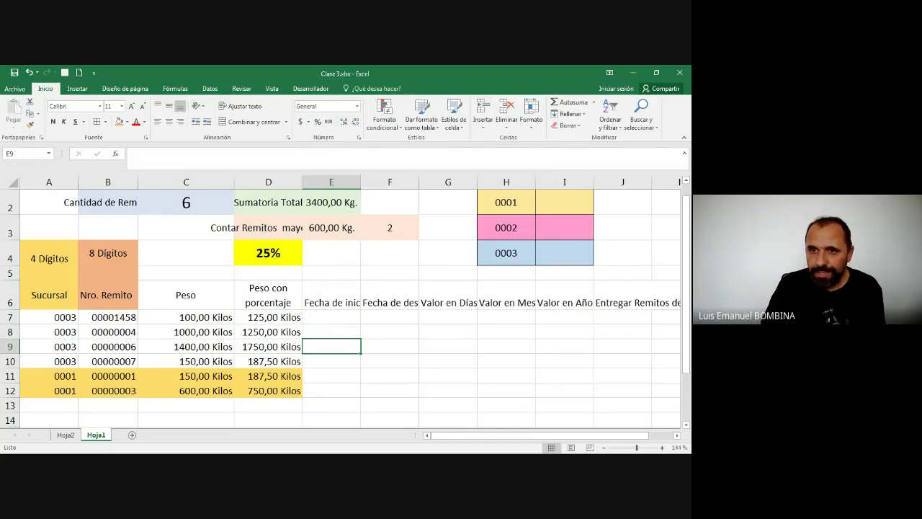
pyautogui.hotkey('alt', 'Tab')
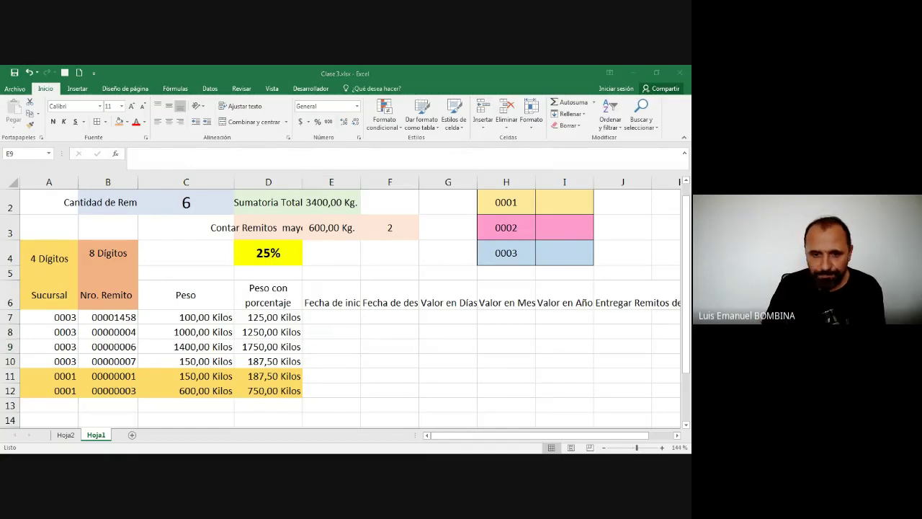
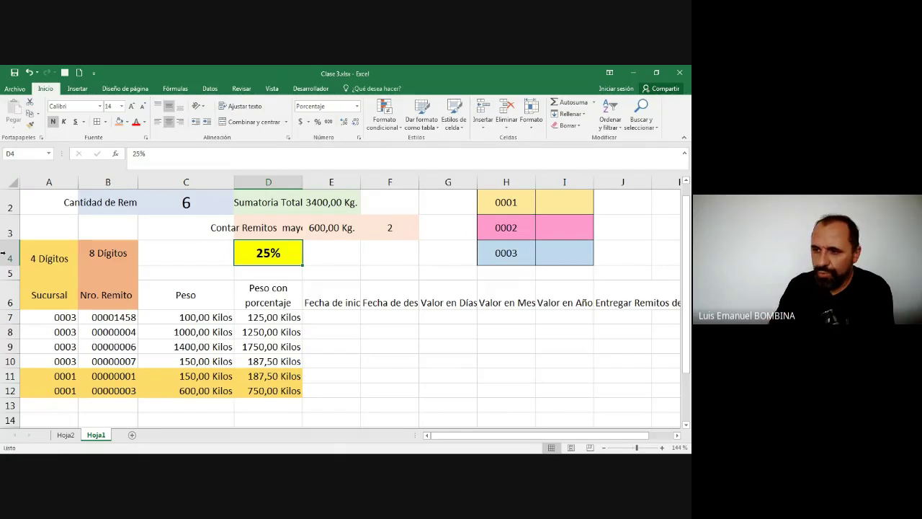
# Inspect D7's formula and its fixed $D$4 reference, leaving it unchanged
pyautogui.click(259, 317)
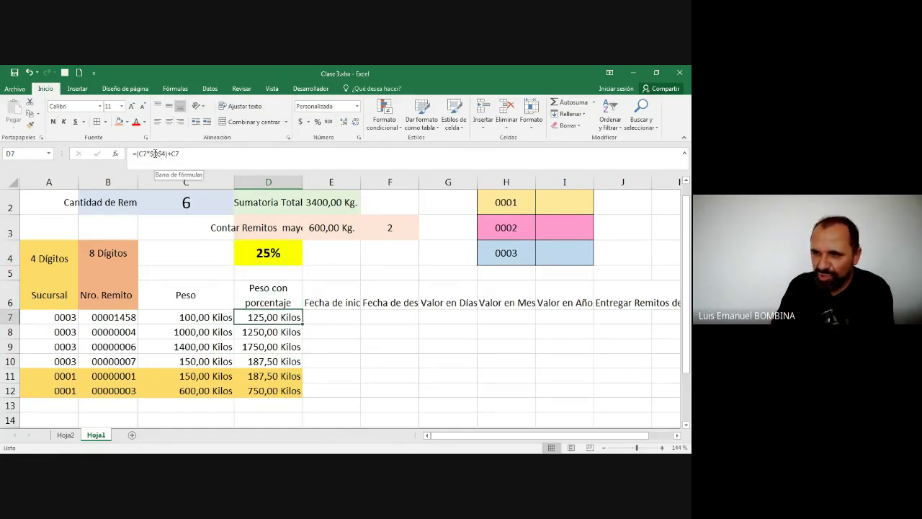
pyautogui.moveTo(151, 154); pyautogui.dragTo(167, 153)
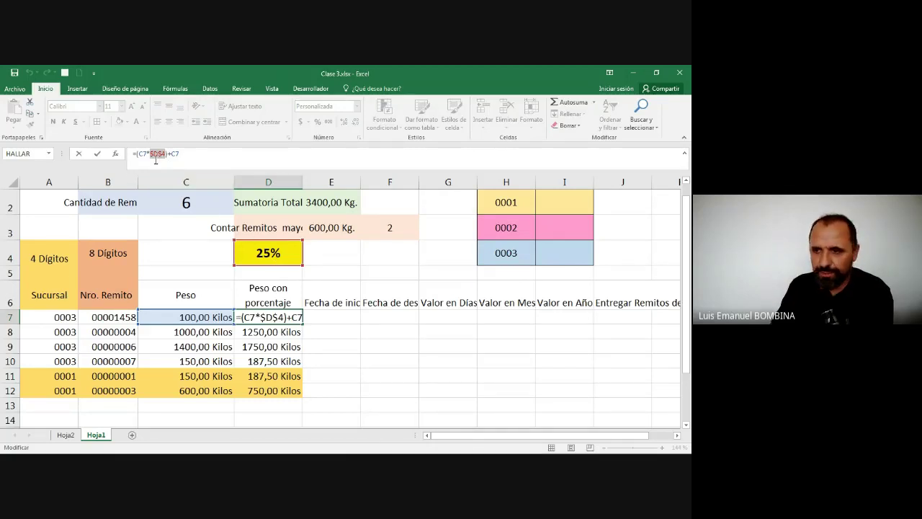
pyautogui.click(324, 319)
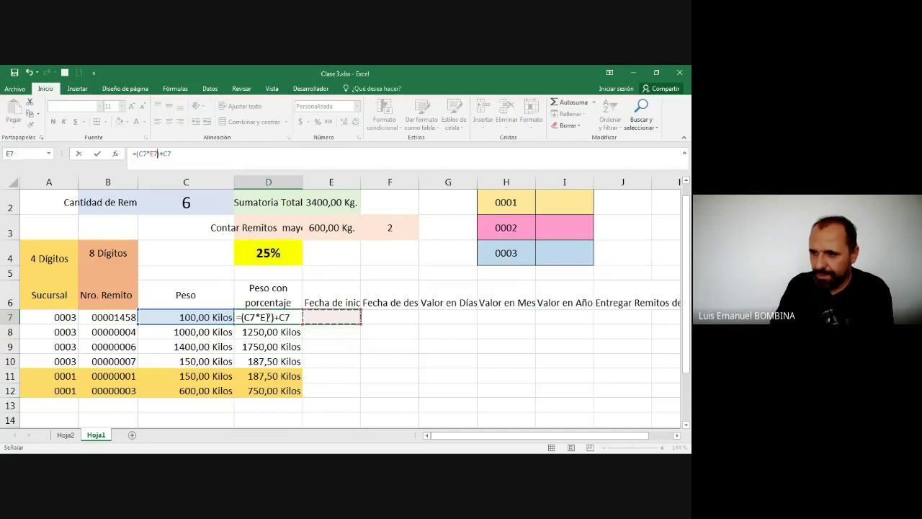
pyautogui.press('Escape')
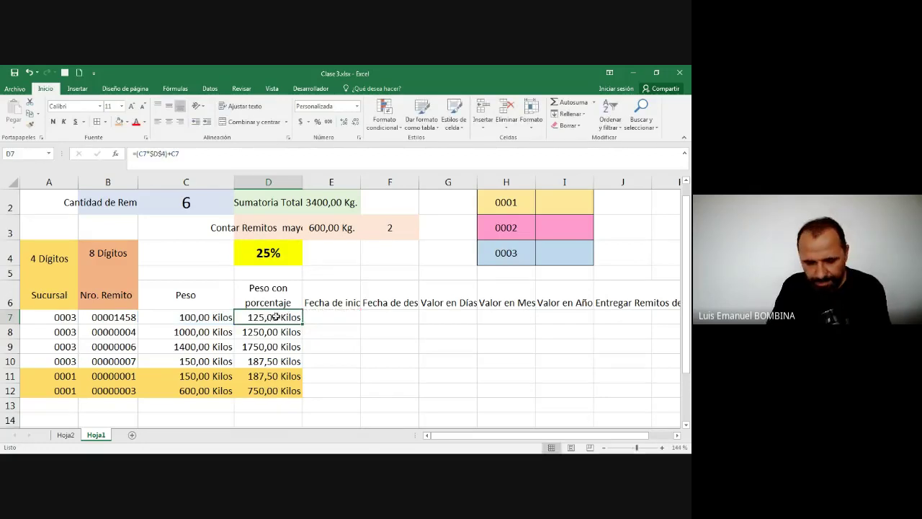
# Copy D7's formula text into E7
pyautogui.doubleClick(273, 315)
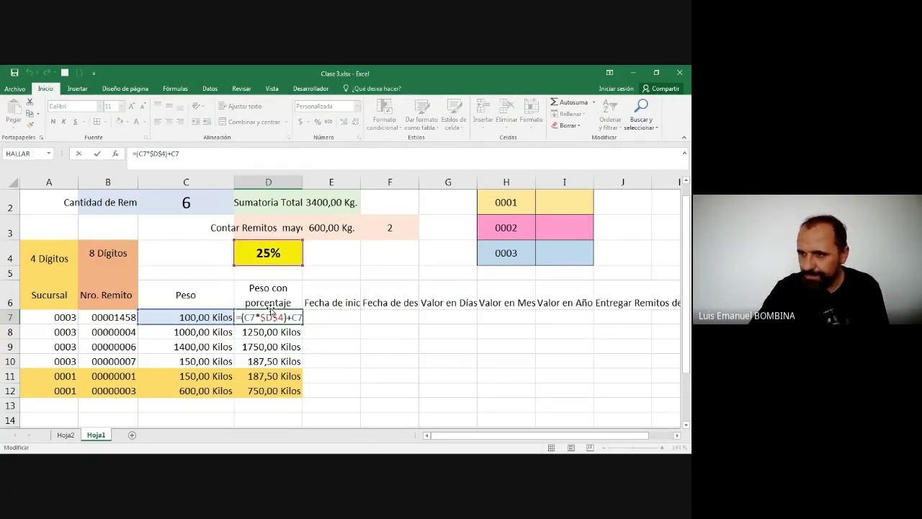
pyautogui.moveTo(186, 153); pyautogui.dragTo(133, 154)
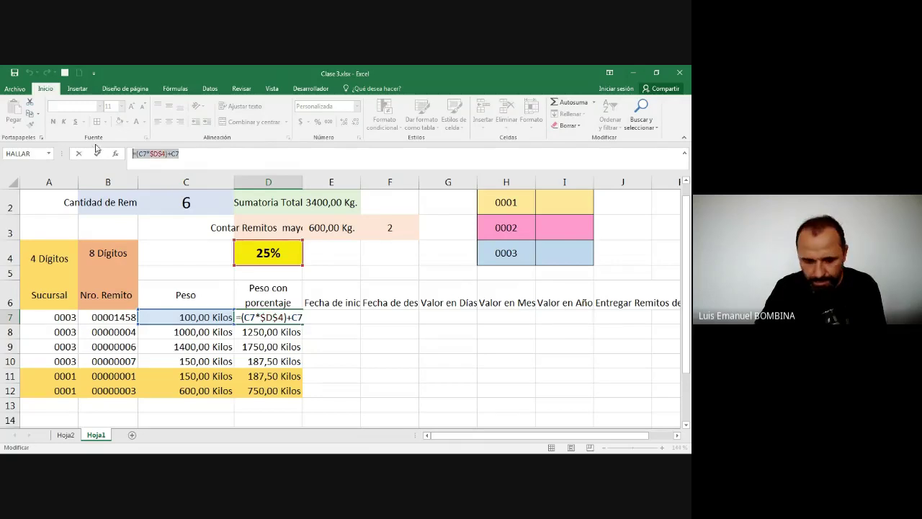
pyautogui.hotkey('ctrl', 'c')
pyautogui.press('Escape')
pyautogui.click(316, 317)
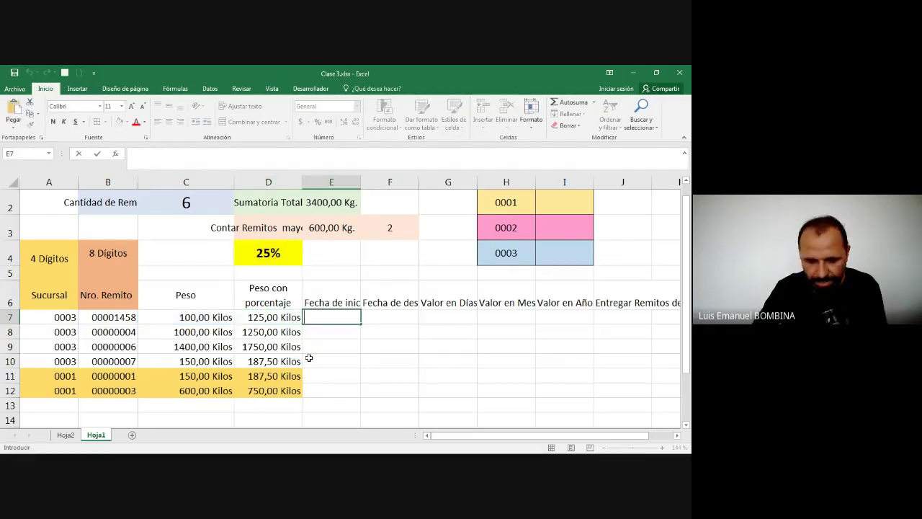
pyautogui.hotkey('ctrl', 'v')
pyautogui.hotkey('ctrl', 'Return')
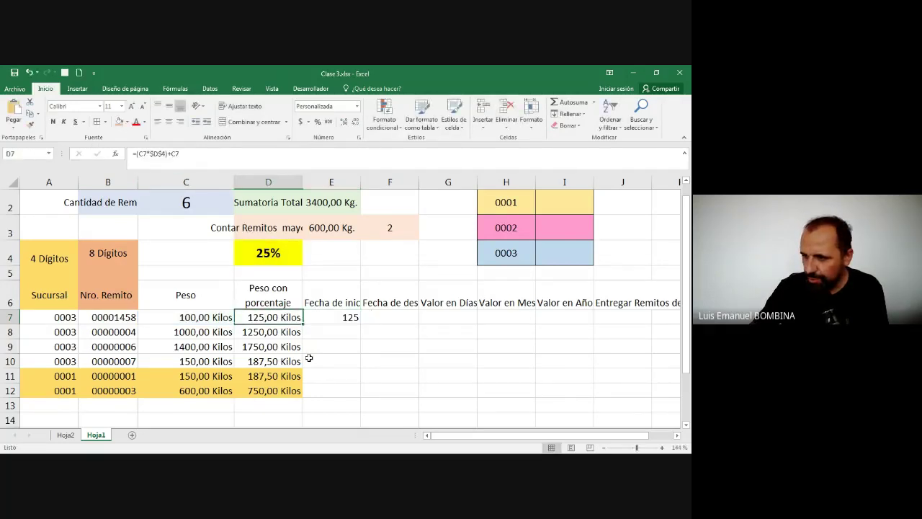
# Replace $D$4 in E7's formula with 25%, giving =(C7*25%)+C7 = 125
pyautogui.press('F2')
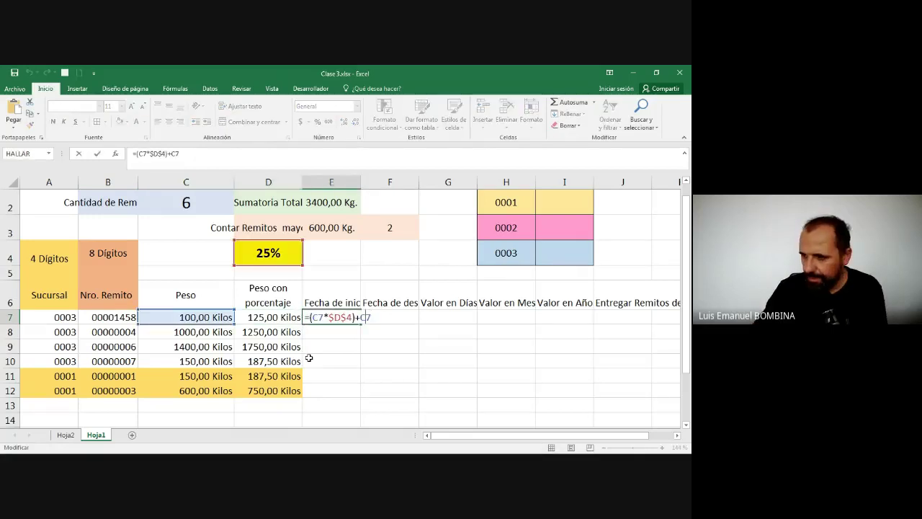
pyautogui.press('BackSpace')
pyautogui.press('BackSpace')
pyautogui.press('BackSpace')
pyautogui.press('BackSpace')
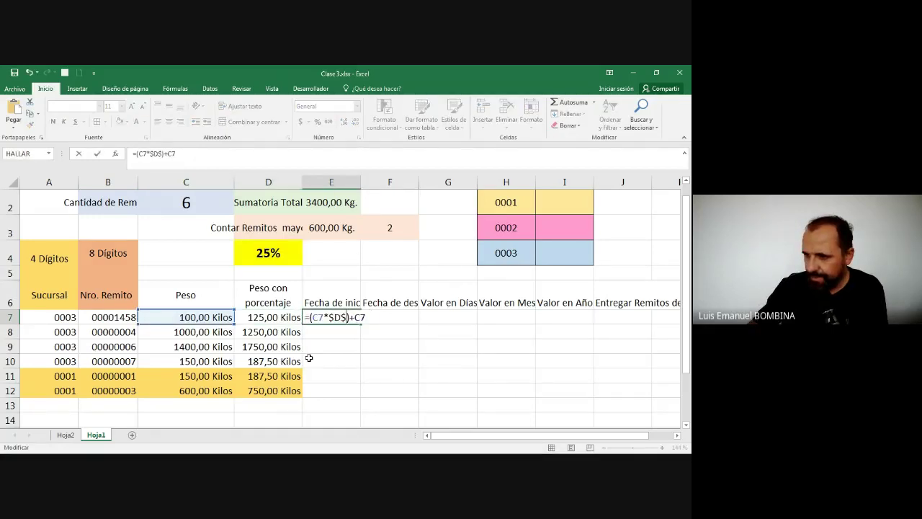
pyautogui.write('25%')
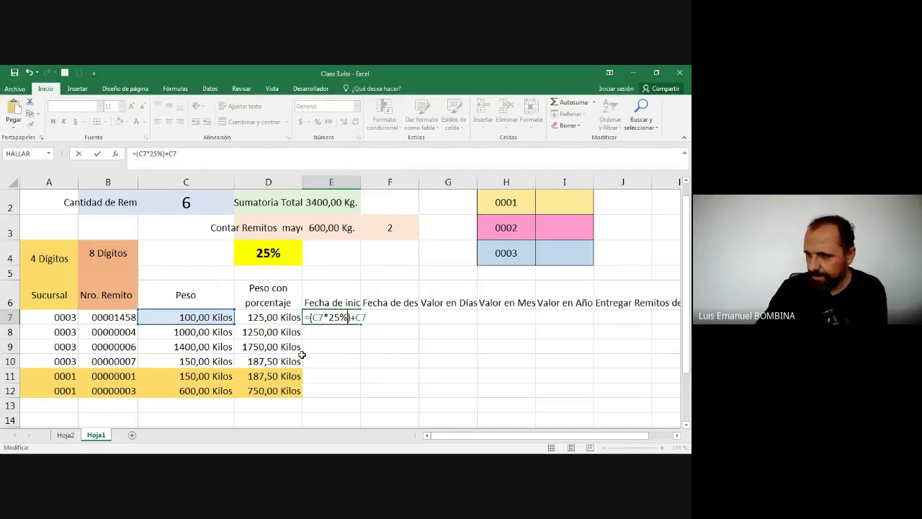
pyautogui.press('Return')
pyautogui.press('Up')
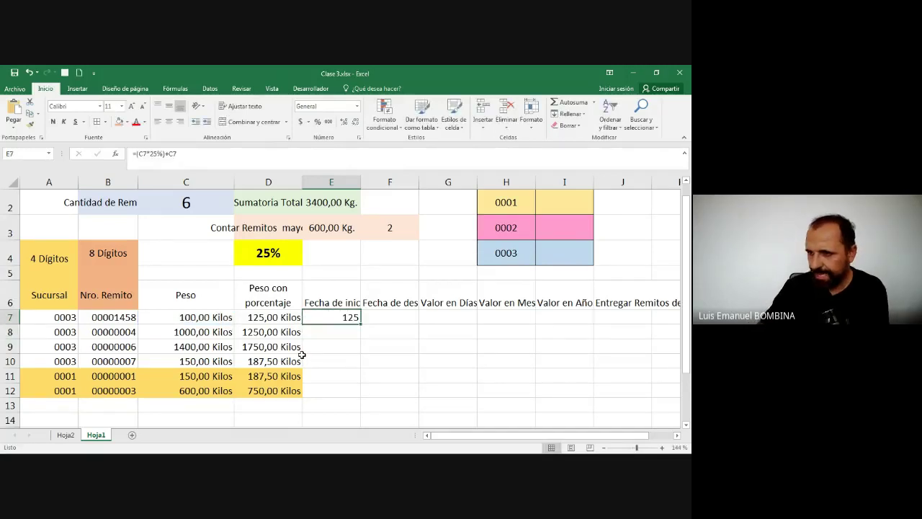
# Copy D7's Kilos number format onto E7 so it reads 125,00 Kilos
pyautogui.click(272, 318)
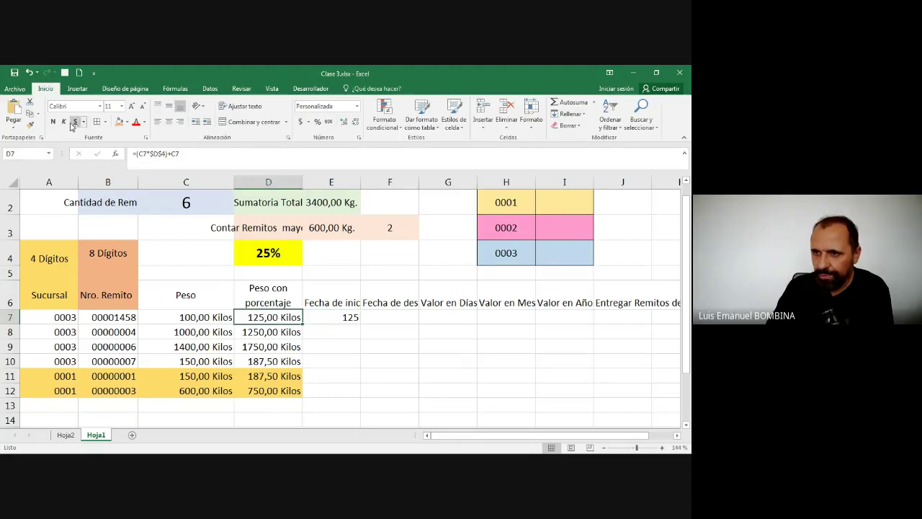
pyautogui.click(31, 124)
pyautogui.click(346, 316)
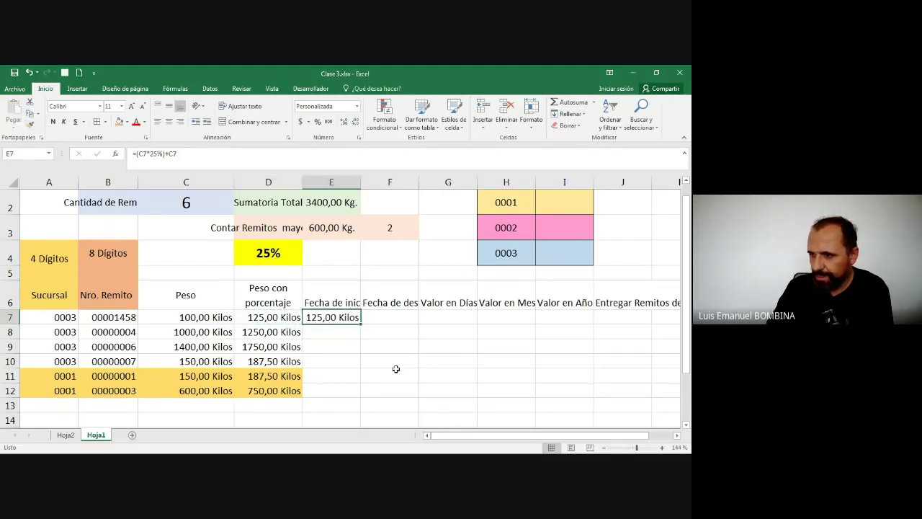
pyautogui.click(396, 367)
# Compare E7's hard-coded 25% formula with D7's, then select the 25% rate in D4
pyautogui.click(325, 319)
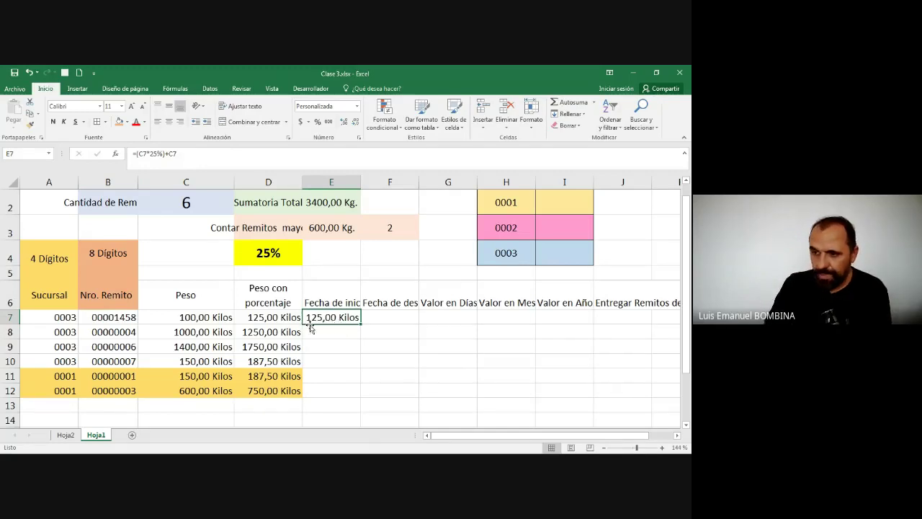
pyautogui.click(258, 318)
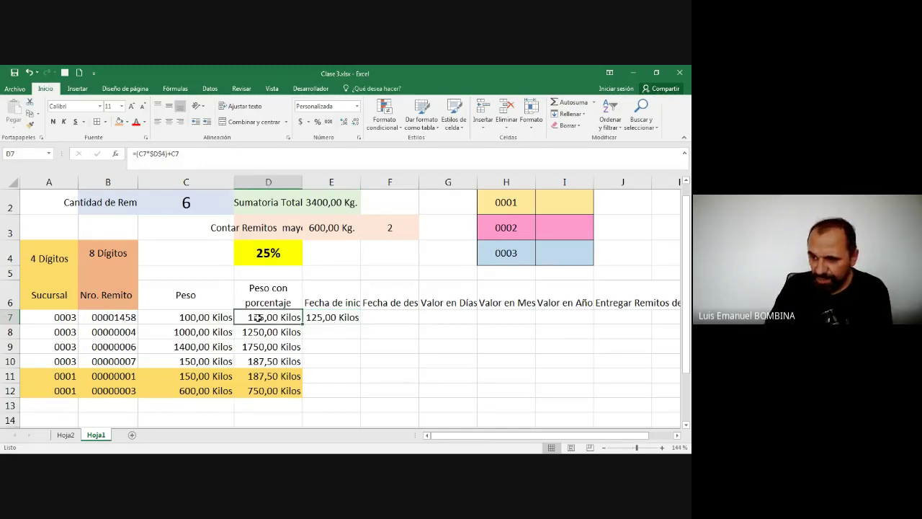
pyautogui.click(324, 318)
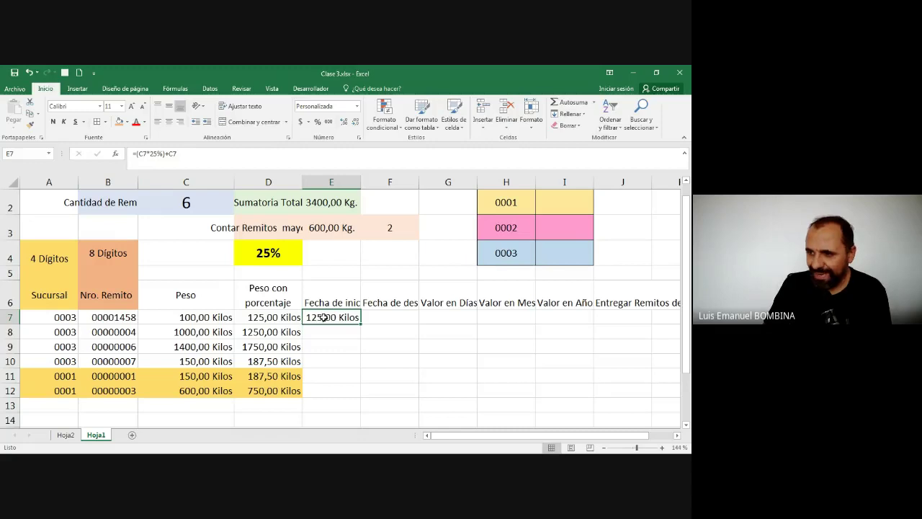
pyautogui.click(331, 182)
pyautogui.click(318, 316)
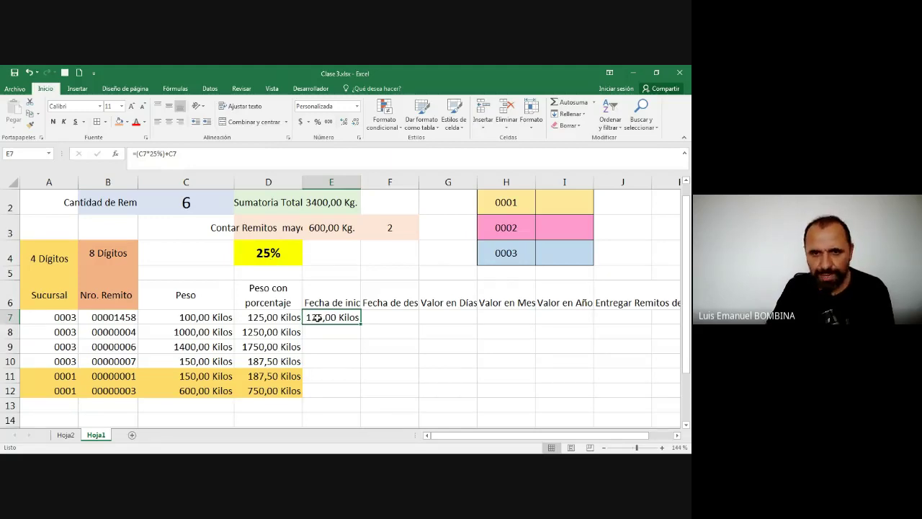
pyautogui.click(152, 153)
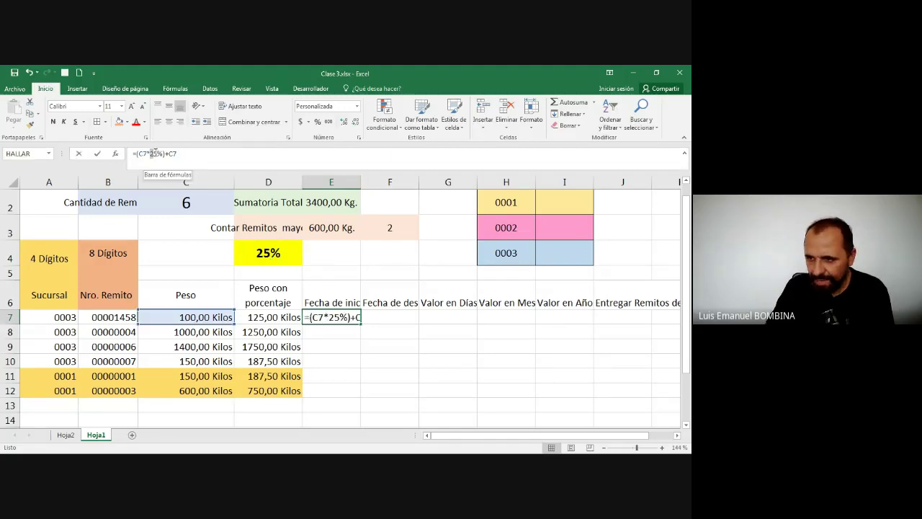
pyautogui.moveTo(161, 153); pyautogui.dragTo(161, 154)
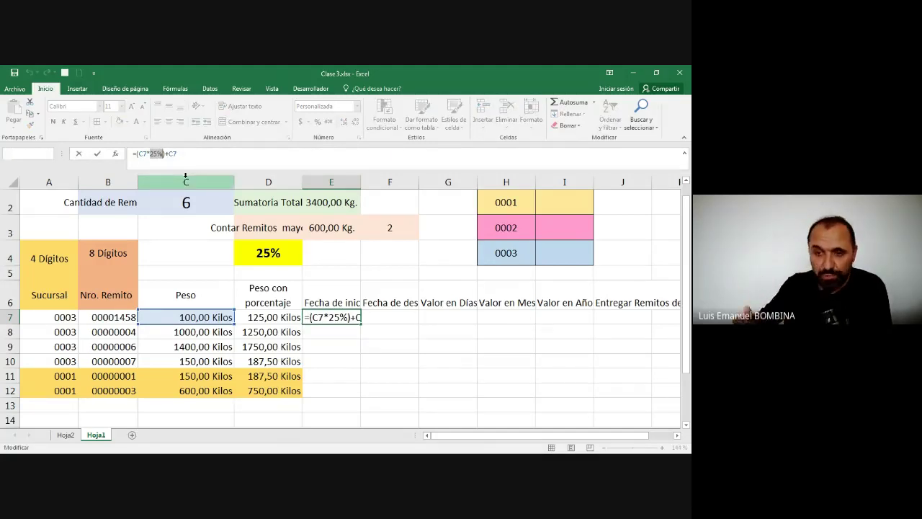
pyautogui.press('Escape')
pyautogui.click(280, 254)
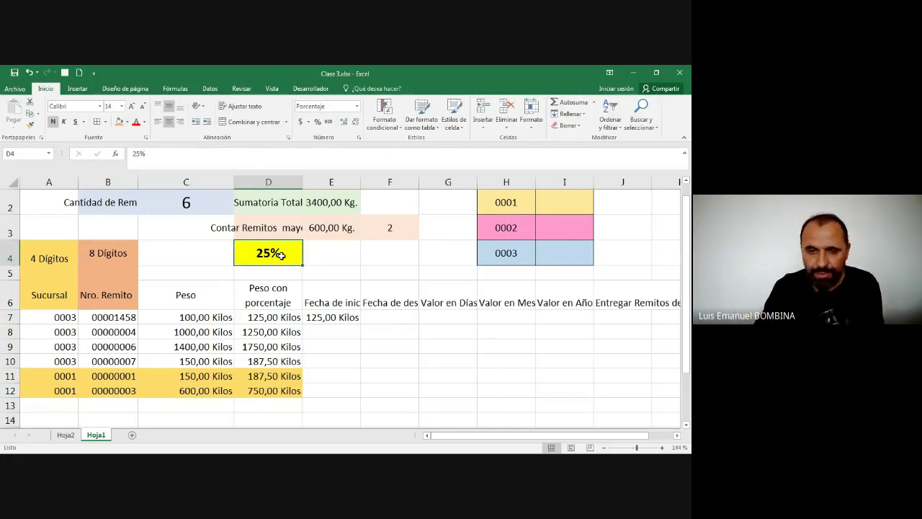
# Copy the yellow 25% cell D4 into C4 and relabel it 'Porcentaje variante'
pyautogui.click(223, 254)
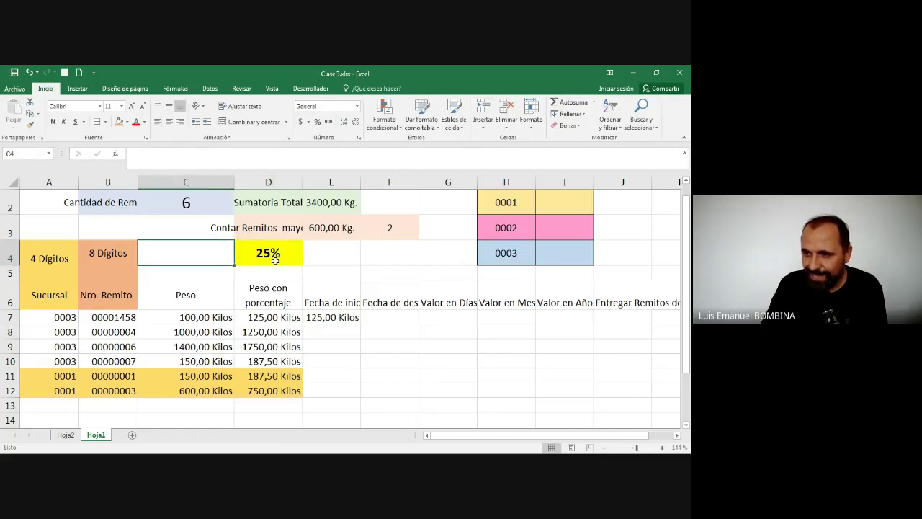
pyautogui.click(275, 261)
pyautogui.hotkey('ctrl', 'c')
pyautogui.press('Left')
pyautogui.hotkey('ctrl', 'v')
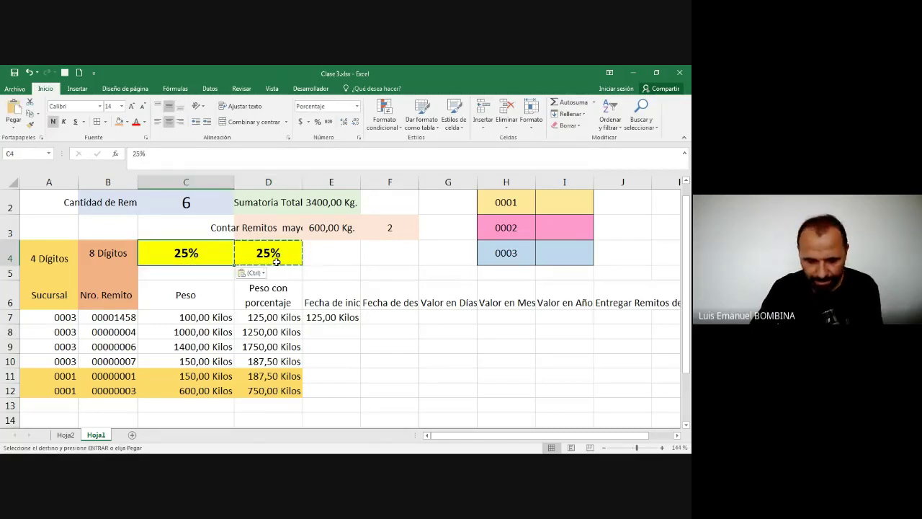
pyautogui.write('Porcentaje')
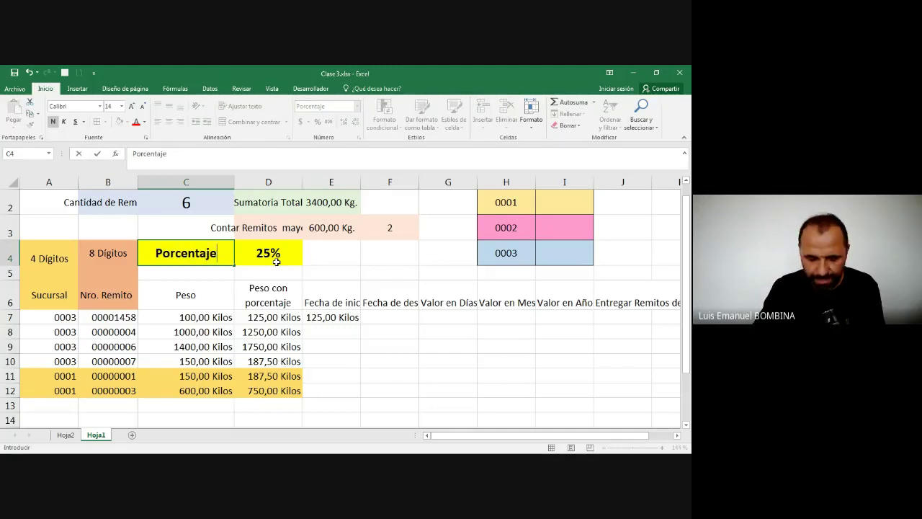
pyautogui.write(' variante')
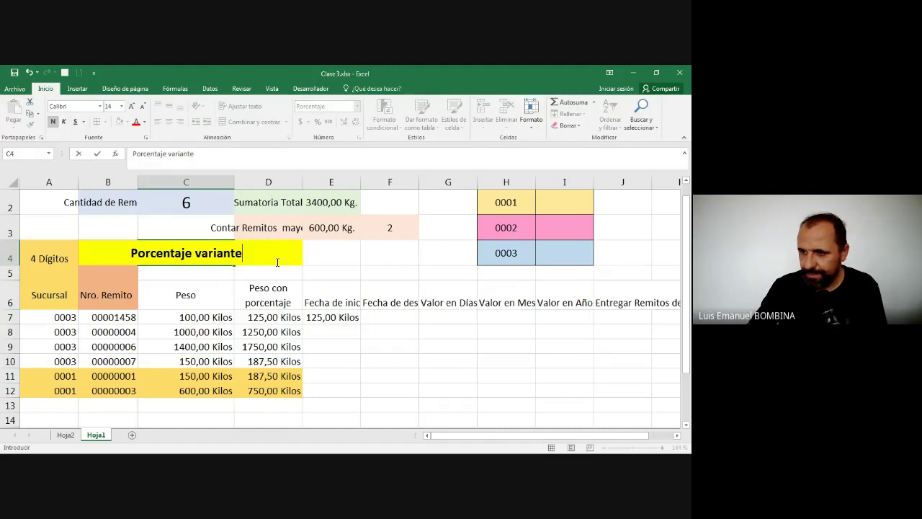
pyautogui.hotkey('ctrl', 'Return')
# Shrink C4's label font two sizes so it fits beside the 25% rate
pyautogui.click(143, 107)
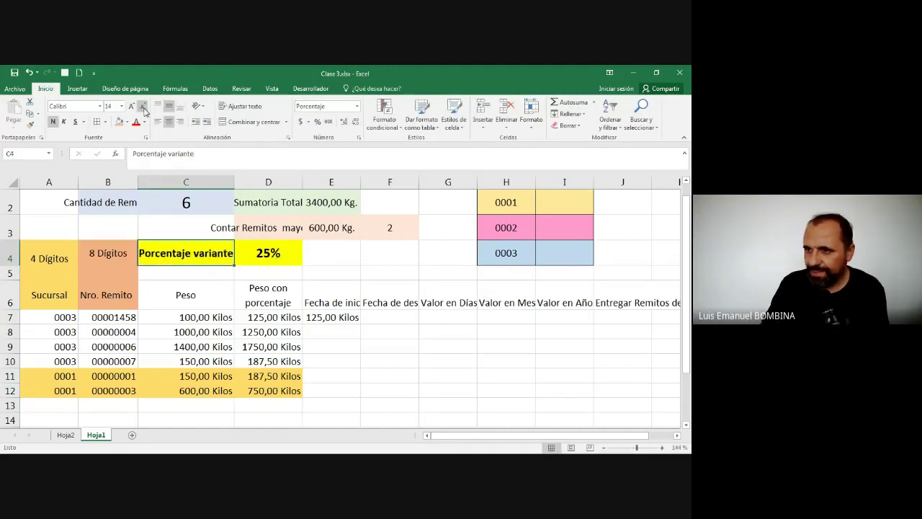
pyautogui.click(143, 106)
pyautogui.click(143, 107)
pyautogui.click(288, 254)
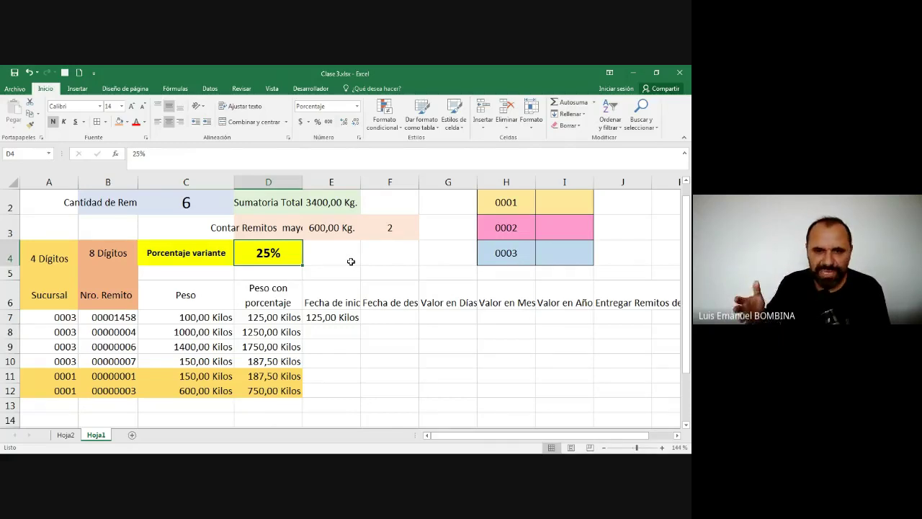
pyautogui.press('Left')
pyautogui.press('Right')
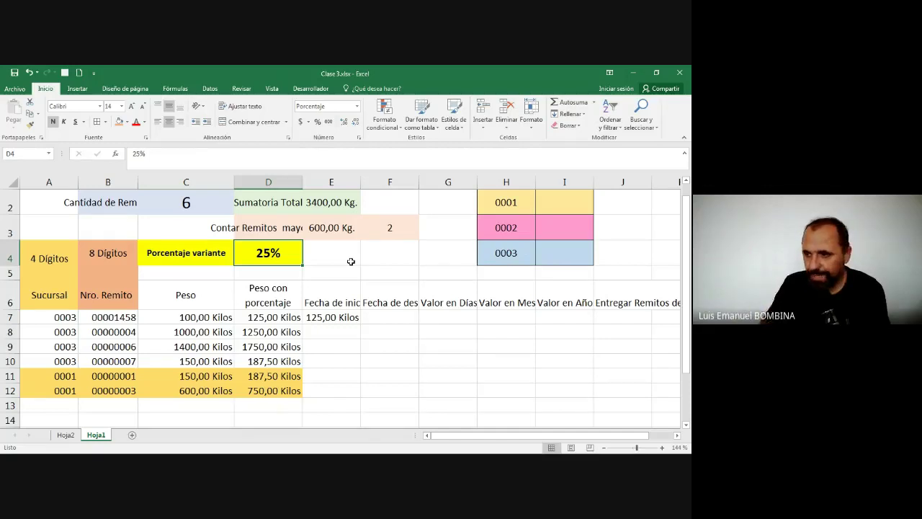
# Clear E7's test formula and enter trial Sucursal codes 1 and 11 in A7 and A8
pyautogui.click(326, 322)
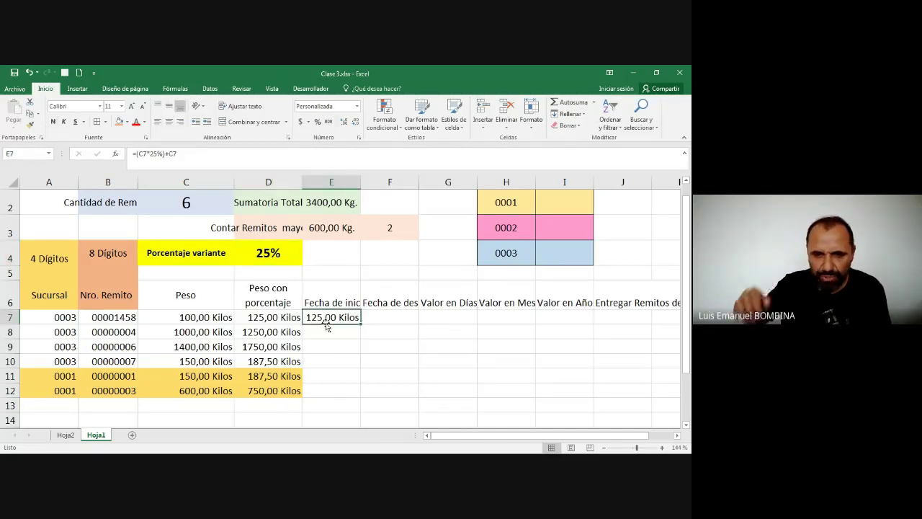
pyautogui.press('Delete')
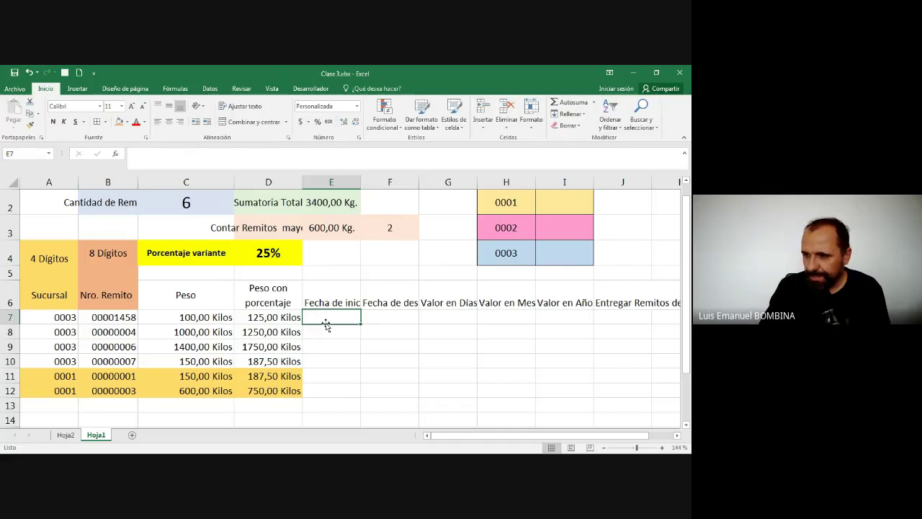
pyautogui.press('Left')
pyautogui.press('Left')
pyautogui.press('Left')
pyautogui.press('Left')
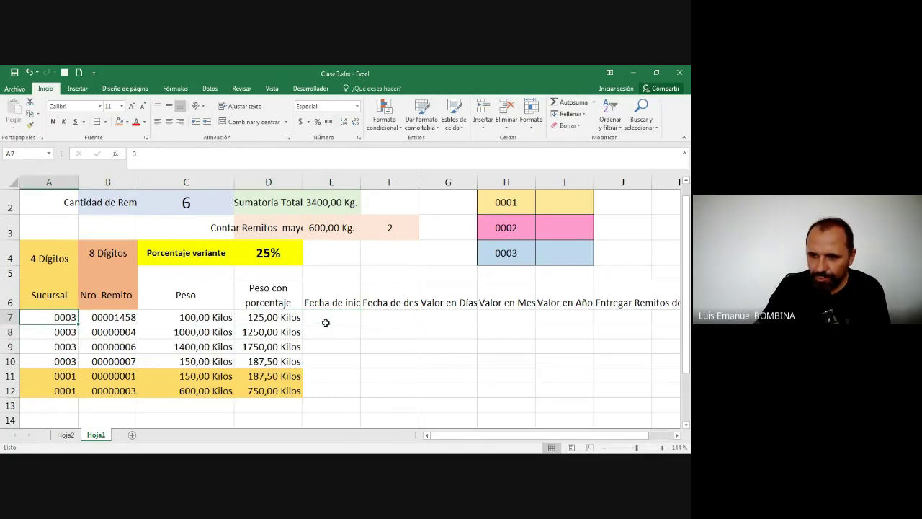
pyautogui.write('1')
pyautogui.press('Return')
pyautogui.write('1')
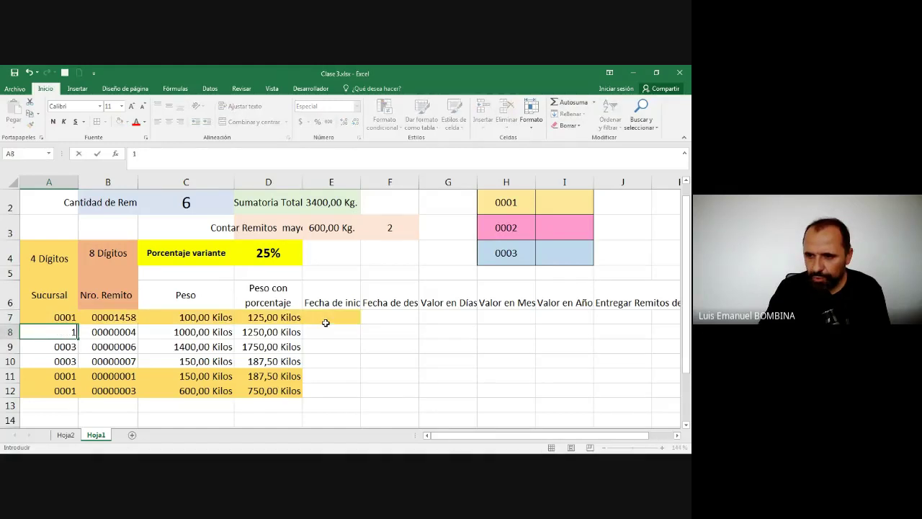
pyautogui.write('1')
pyautogui.press('Up')
# Set A7 and A8 to branch 0002 so rows 7 and 8 turn pink
pyautogui.write('2')
pyautogui.press('Return')
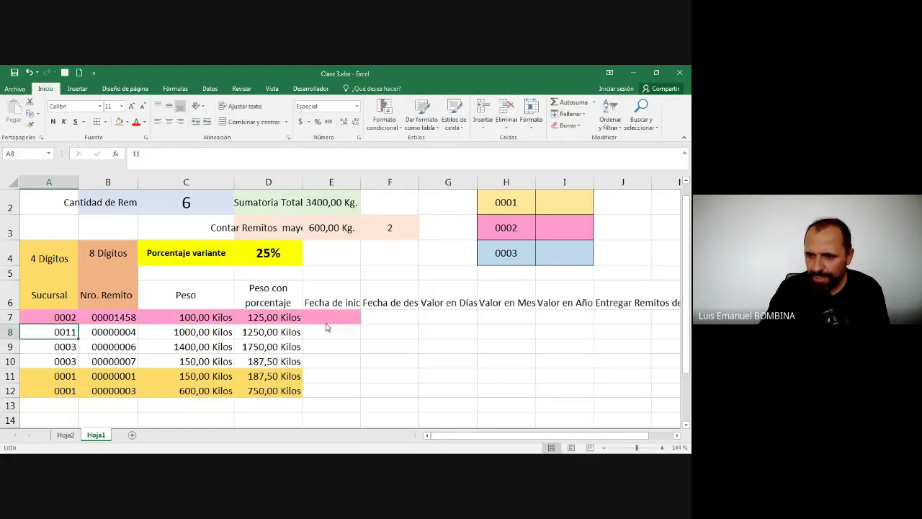
pyautogui.write('2')
pyautogui.press('Return')
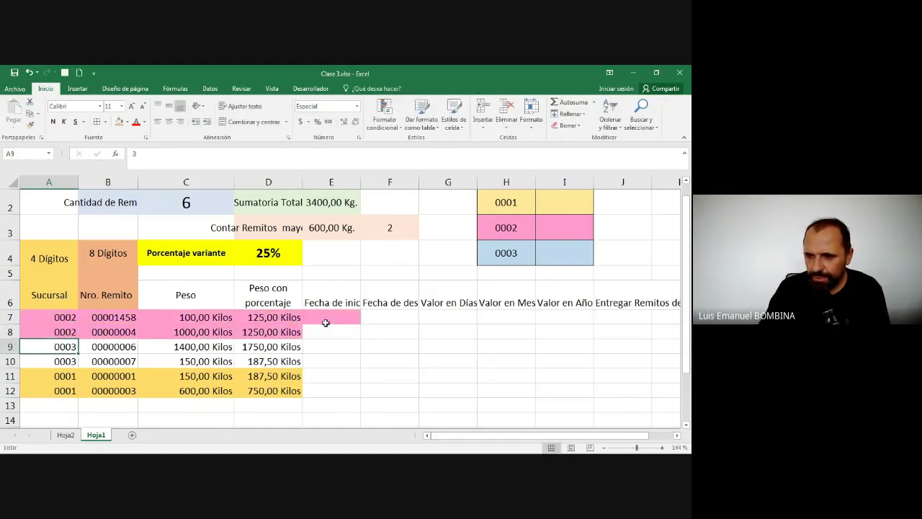
pyautogui.press('Down')
pyautogui.press('Down')
pyautogui.press('Down')
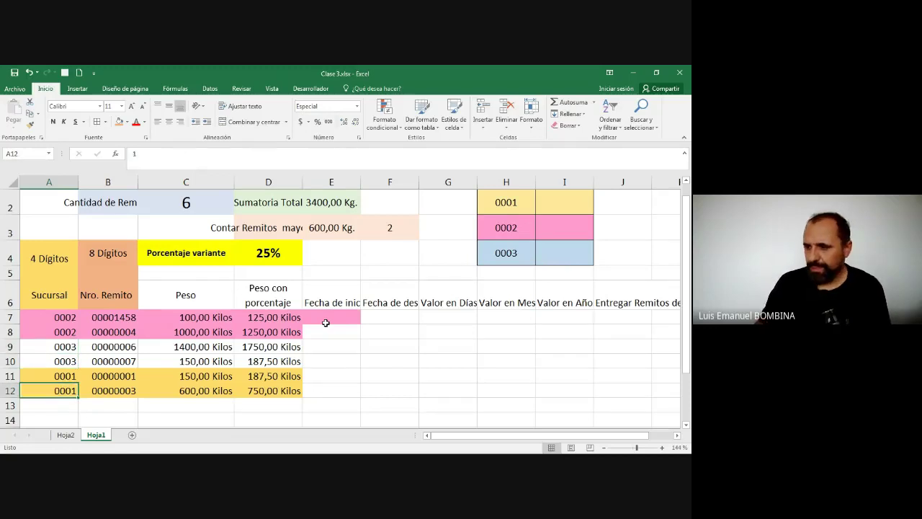
pyautogui.press('Up')
pyautogui.press('Up')
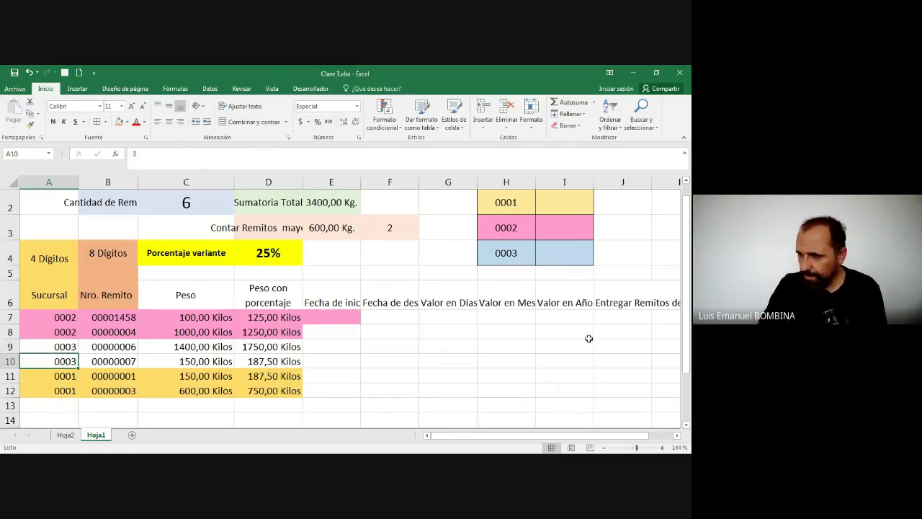
pyautogui.click(340, 317)
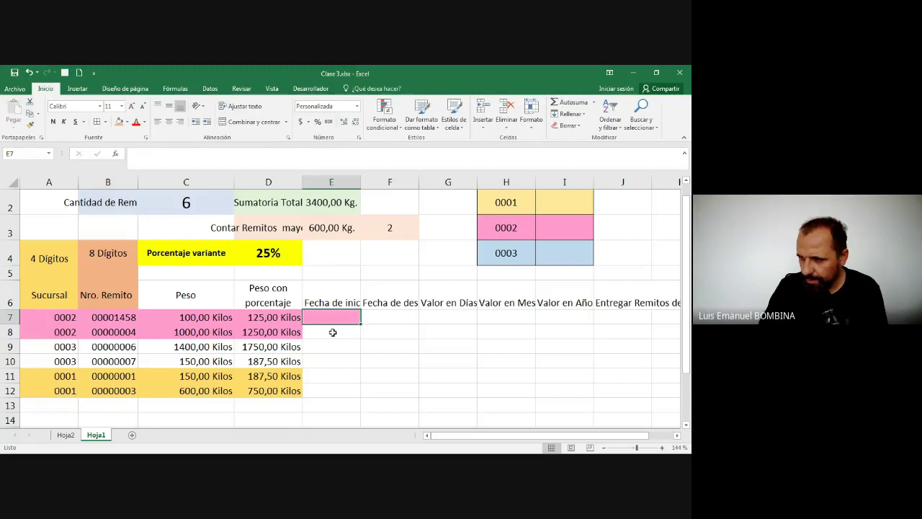
# Give E7 the plain formatting of E8, clearing its pink fill, then review D7's formula
pyautogui.click(332, 332)
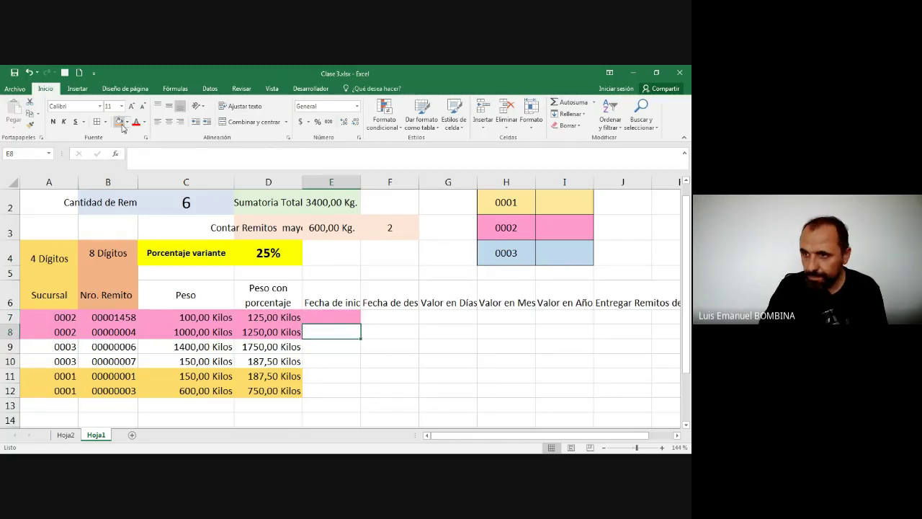
pyautogui.click(33, 124)
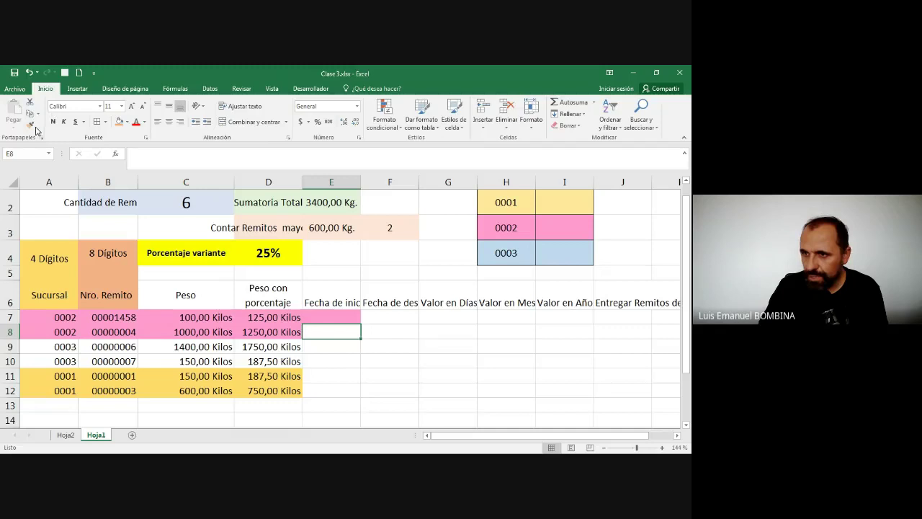
pyautogui.click(358, 317)
pyautogui.click(189, 298)
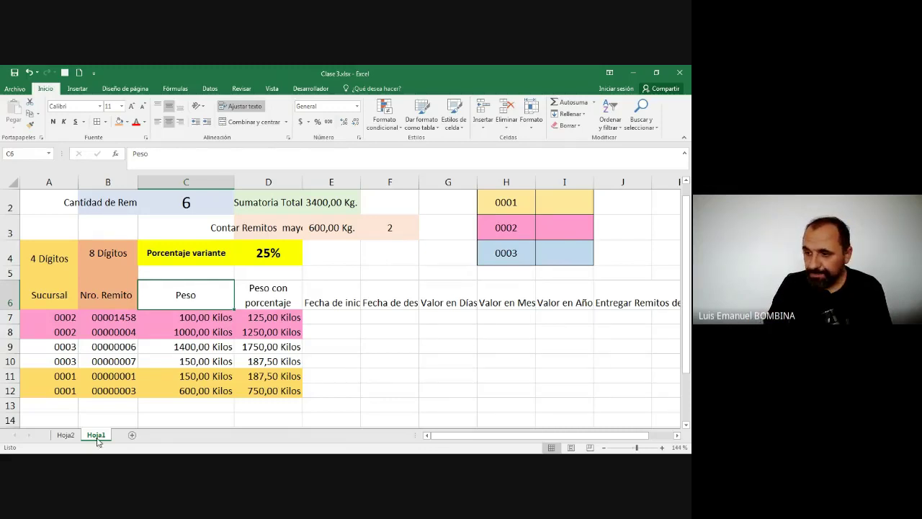
pyautogui.click(267, 317)
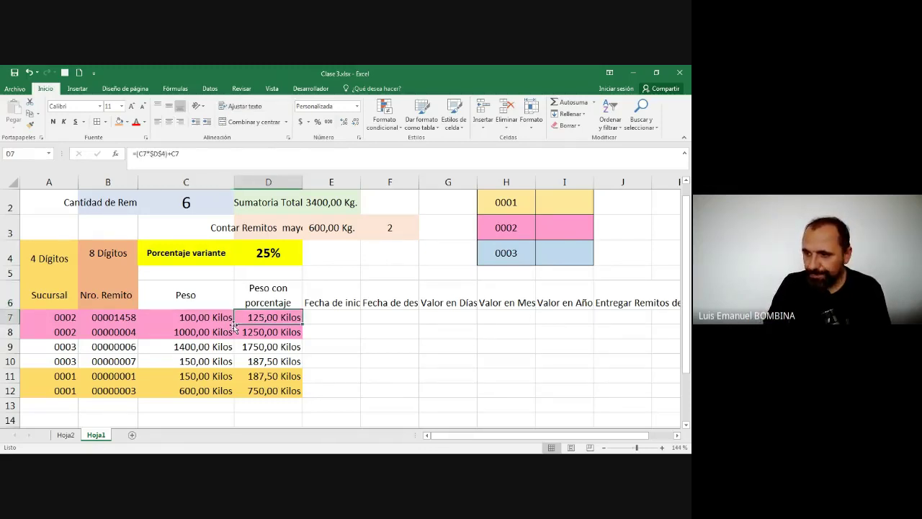
pyautogui.scroll(1, 237, 328)
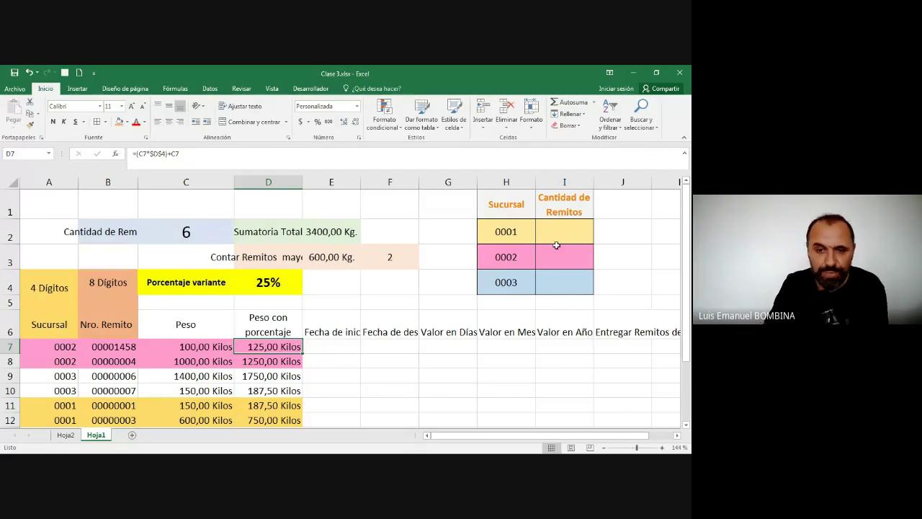
pyautogui.click(548, 235)
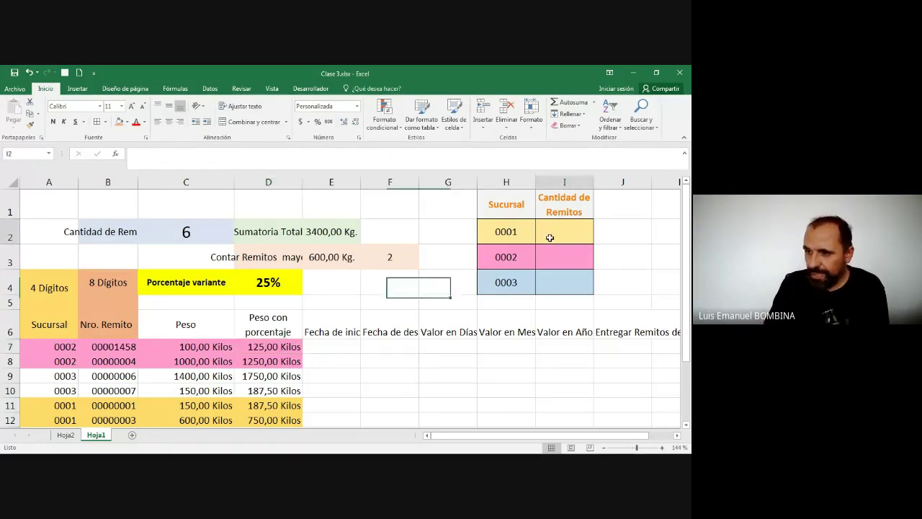
pyautogui.click(219, 346)
pyautogui.scroll(-6, 219, 344)
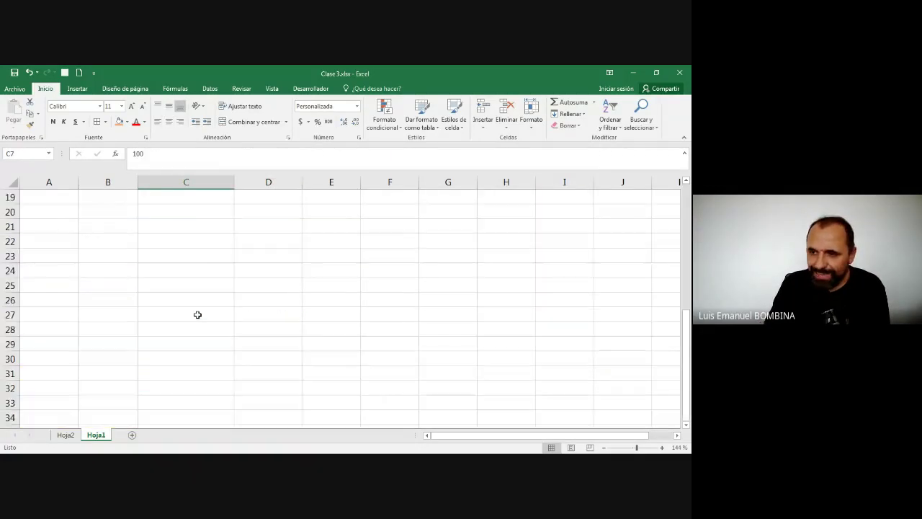
pyautogui.scroll(5, 209, 267)
pyautogui.click(147, 357)
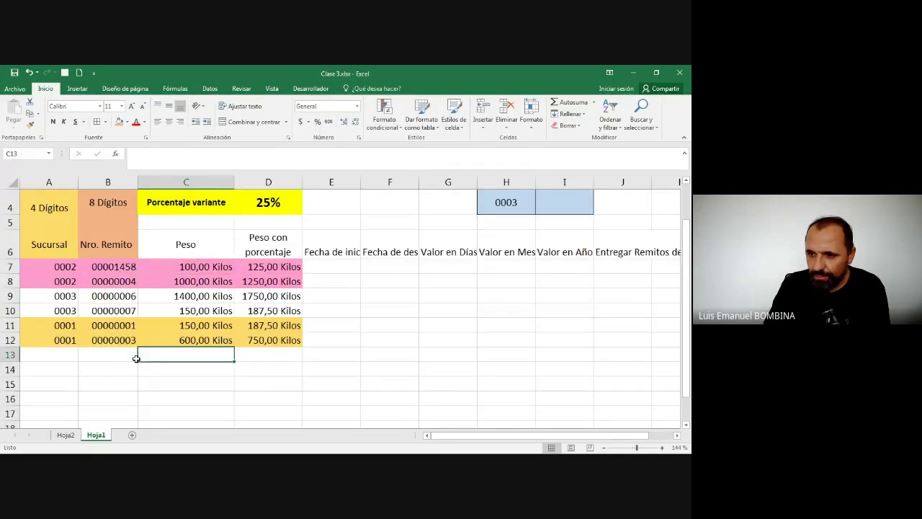
pyautogui.click(108, 354)
pyautogui.press('Right')
pyautogui.press('Right')
pyautogui.press('Down')
pyautogui.moveTo(64, 363); pyautogui.dragTo(220, 413)
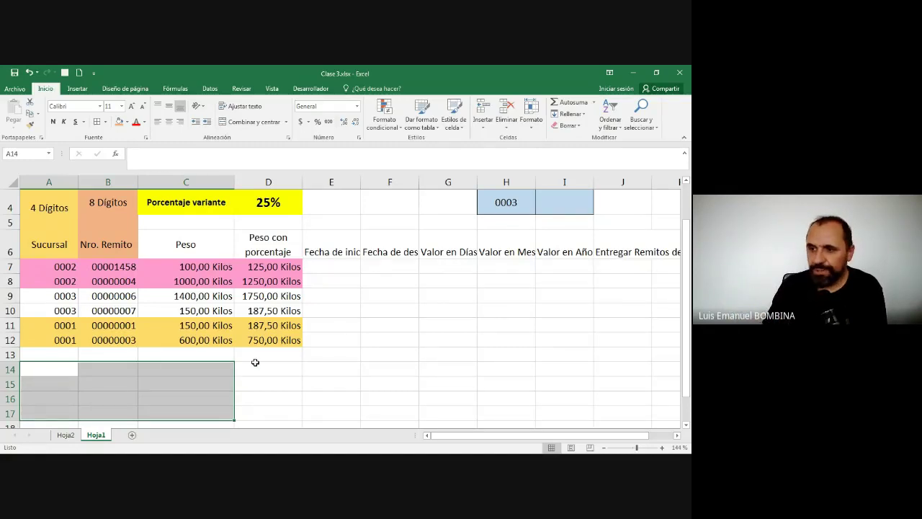
pyautogui.scroll(-10, 194, 335)
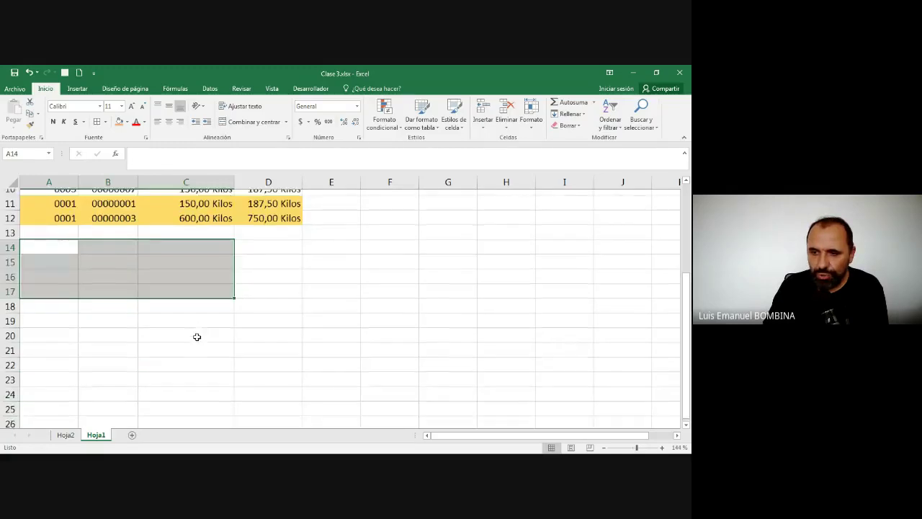
pyautogui.scroll(-4, 192, 336)
pyautogui.scroll(15, 188, 331)
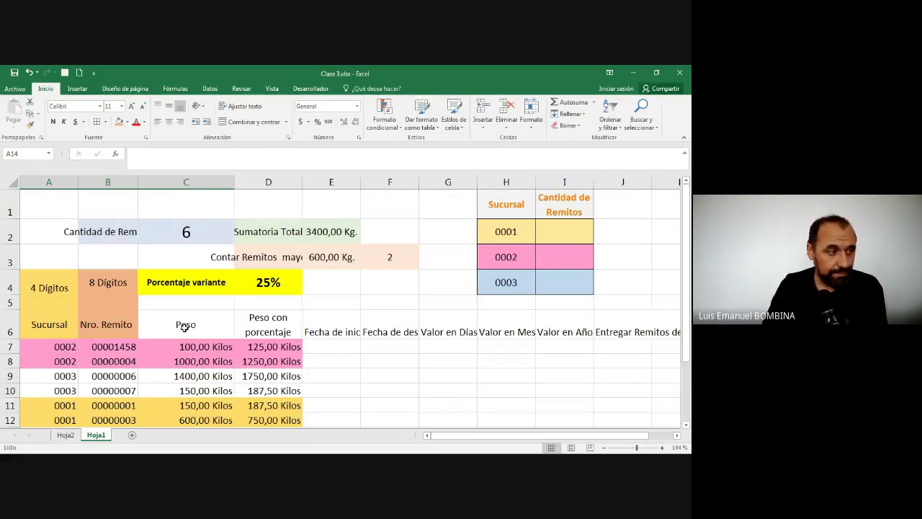
# Start =contar in I2 and compare CONTAR.SI, CONTAR.BLANCO and CONTAR.SI.CONJUNTO descriptions
pyautogui.click(540, 241)
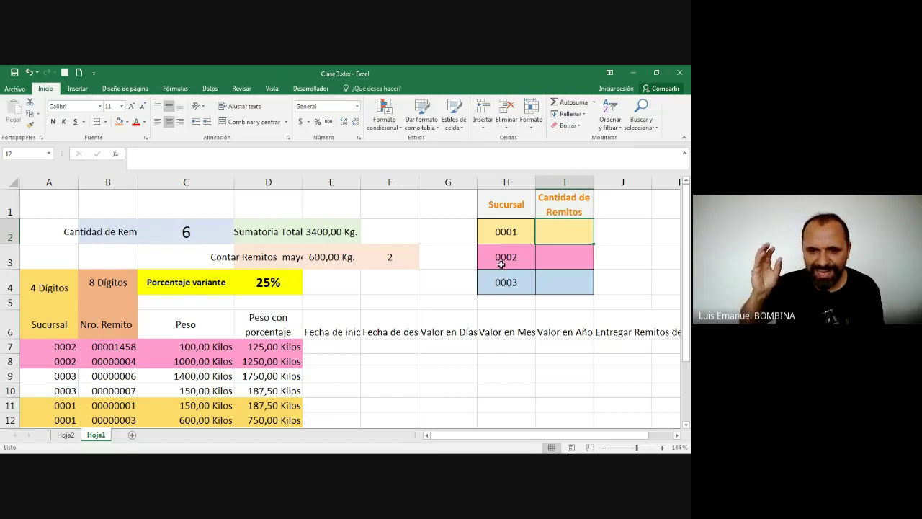
pyautogui.write('=')
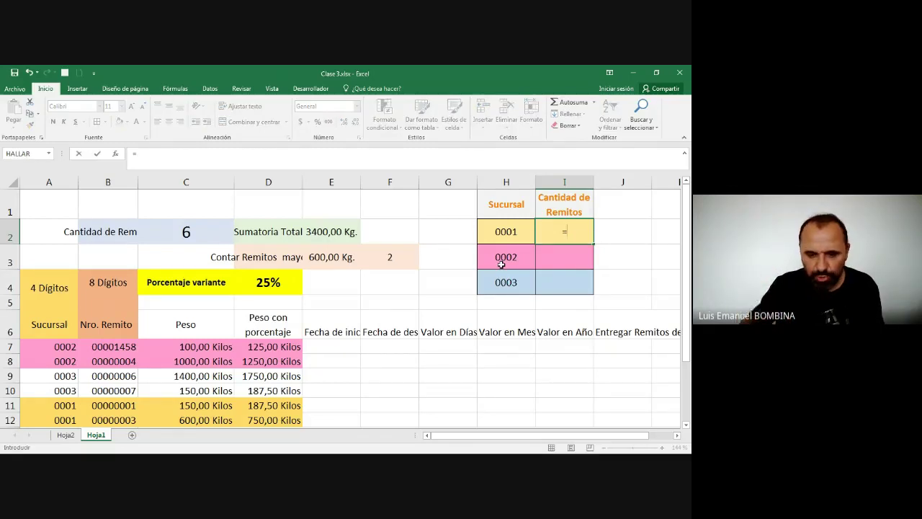
pyautogui.write('contar')
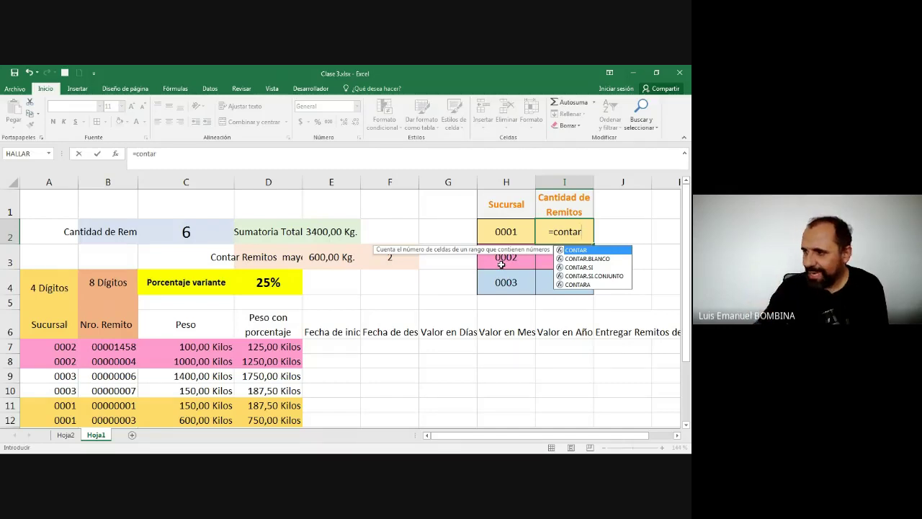
pyautogui.press('Down')
pyautogui.press('Down')
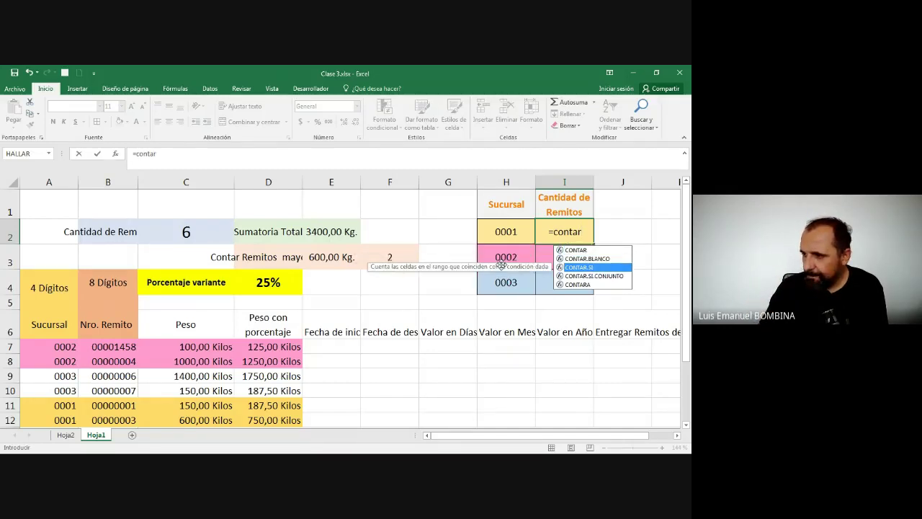
pyautogui.press('Up')
pyautogui.press('Down')
pyautogui.press('Down')
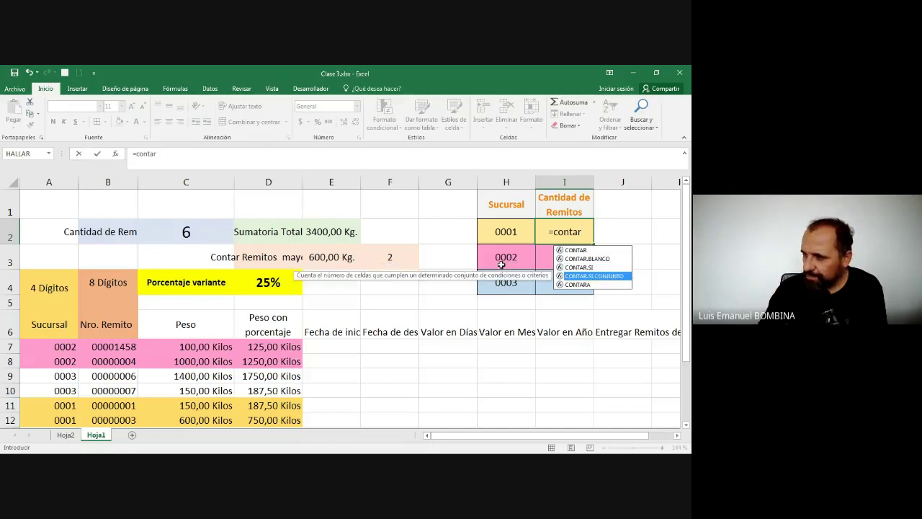
pyautogui.press('Up')
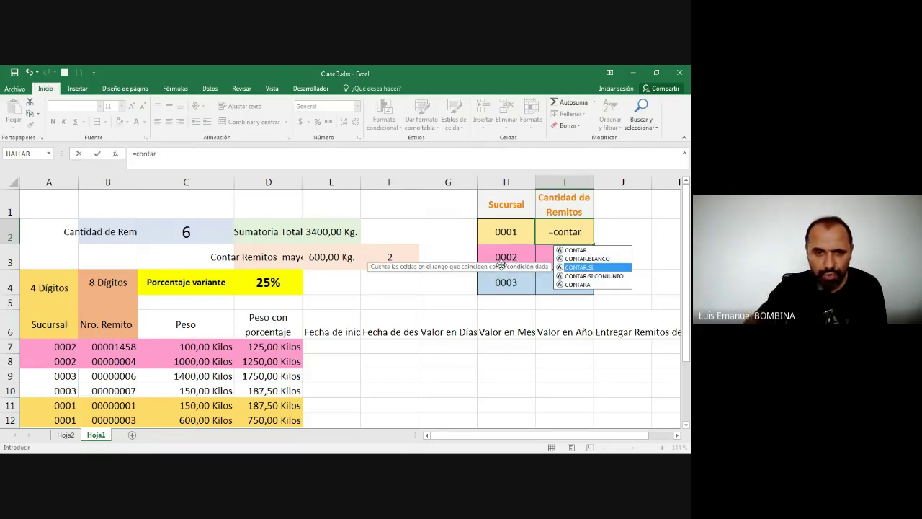
pyautogui.press('Down')
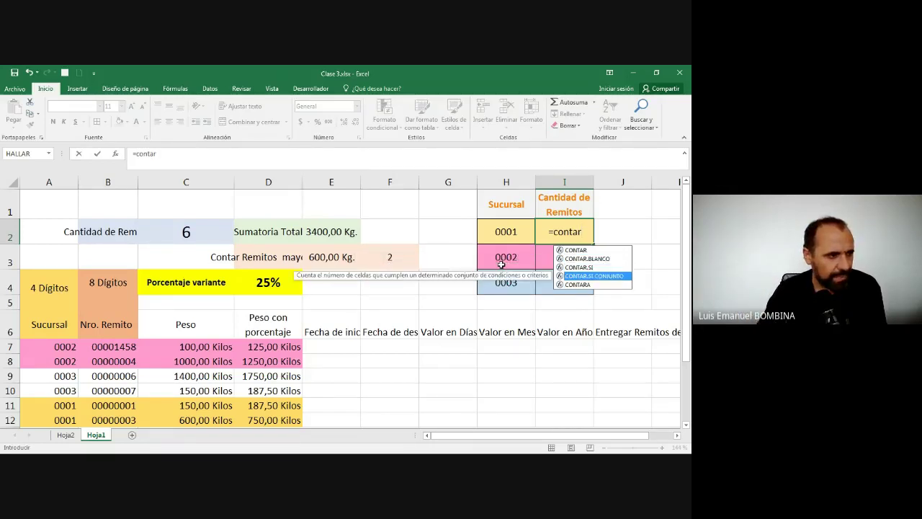
pyautogui.press('Up')
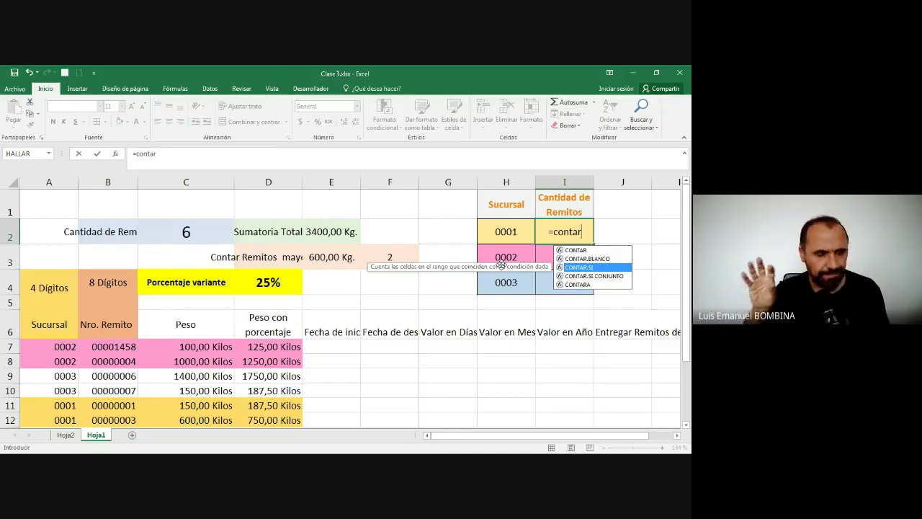
# Insert CONTAR.SI in I2 with range A7:A1048576, covering column A to the last row
pyautogui.press('Tab')
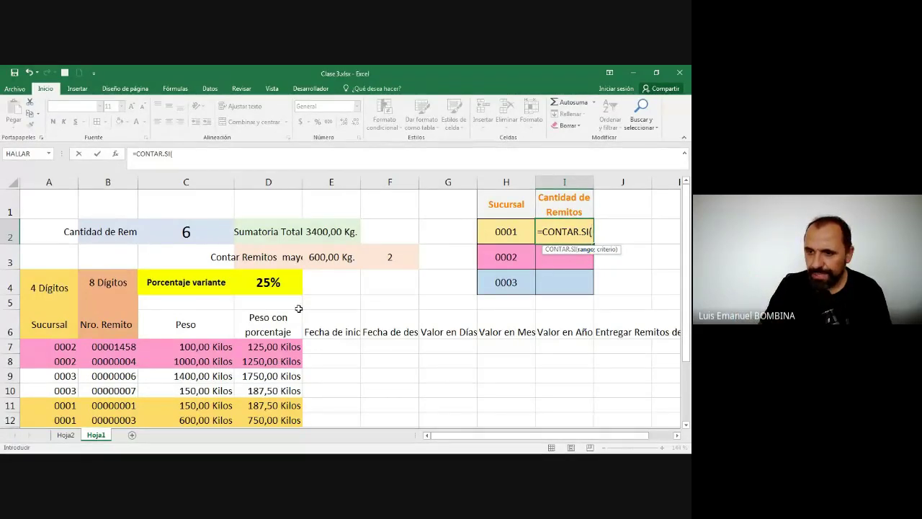
pyautogui.scroll(-1, 302, 308)
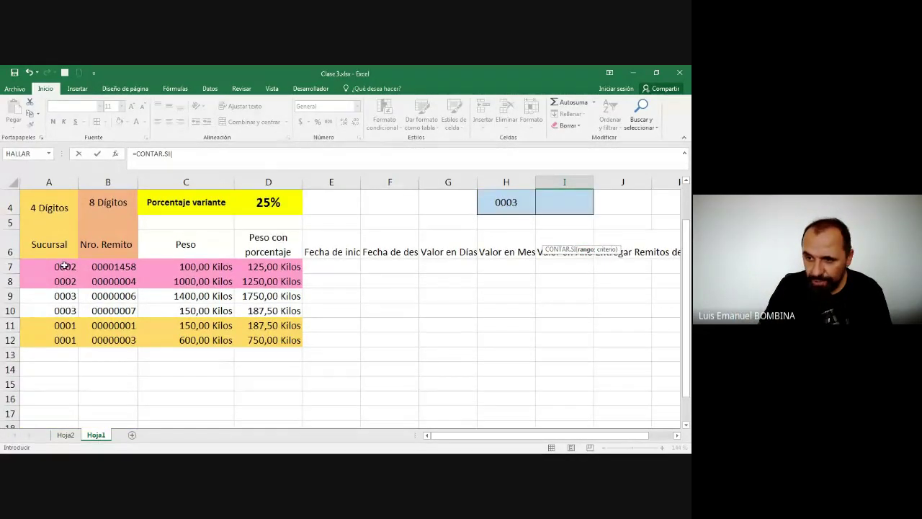
pyautogui.moveTo(64, 265); pyautogui.dragTo(66, 338)
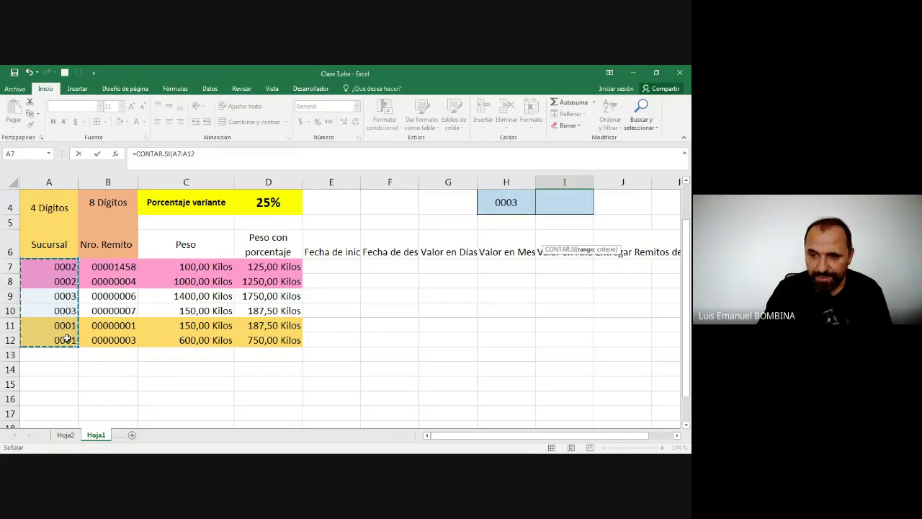
pyautogui.hotkey('ctrl', 'shift', 'Down')
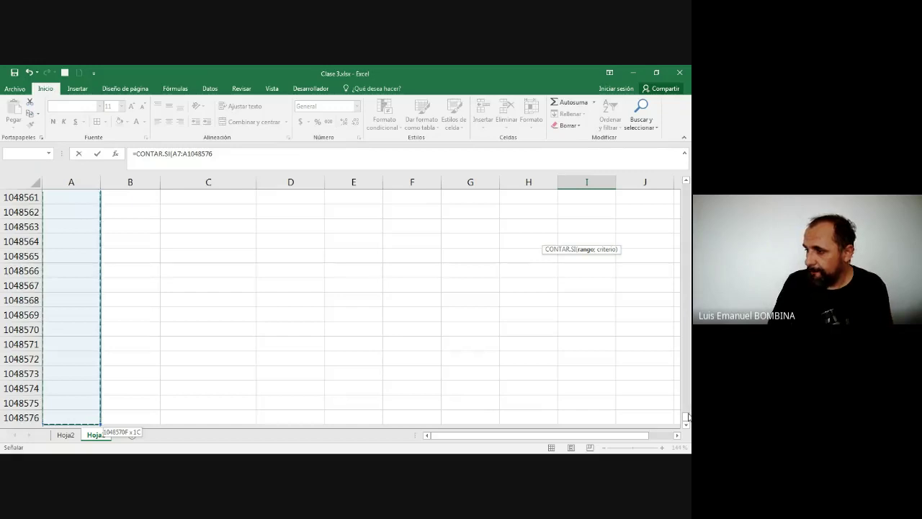
pyautogui.moveTo(686, 417); pyautogui.dragTo(688, 167)
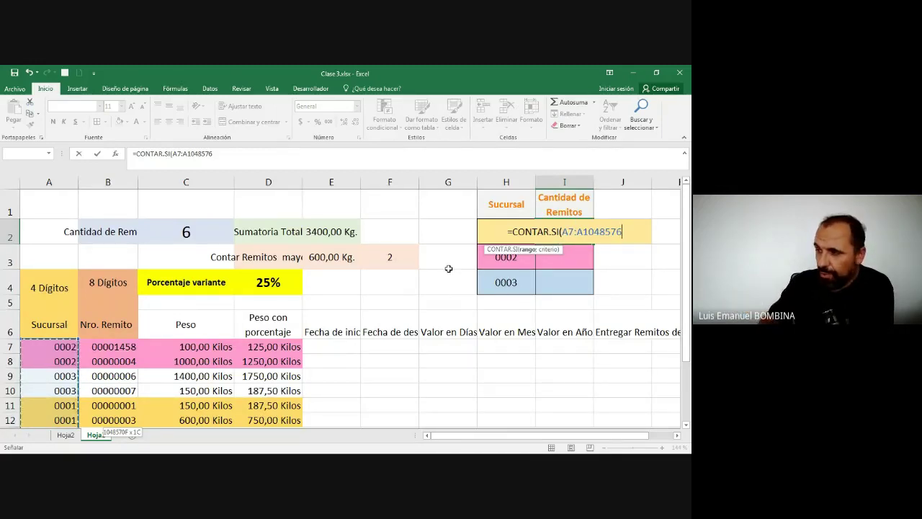
pyautogui.write(';')
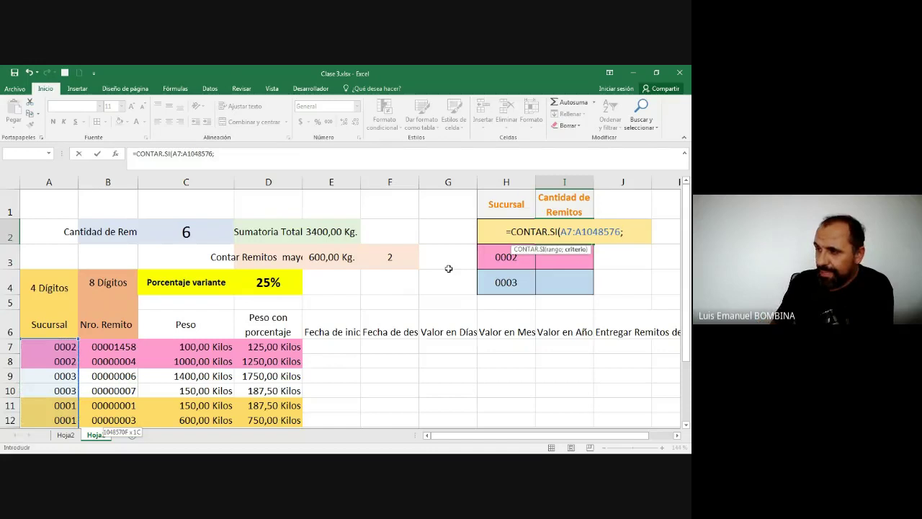
pyautogui.click(488, 257)
pyautogui.click(484, 219)
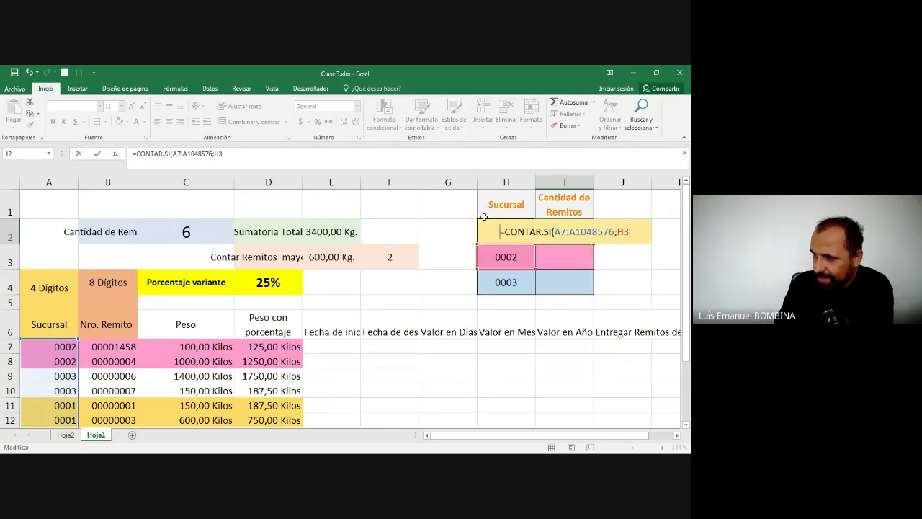
pyautogui.write('=')
pyautogui.click(481, 217)
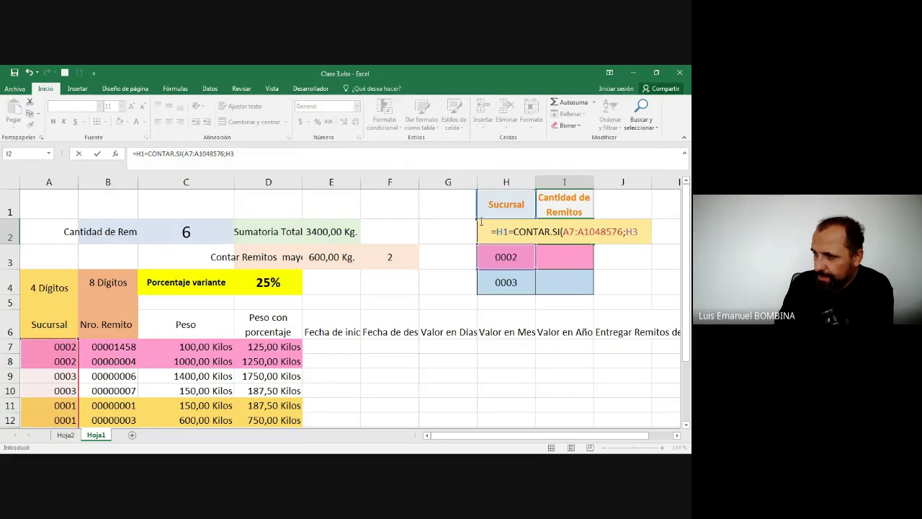
pyautogui.press('Return')
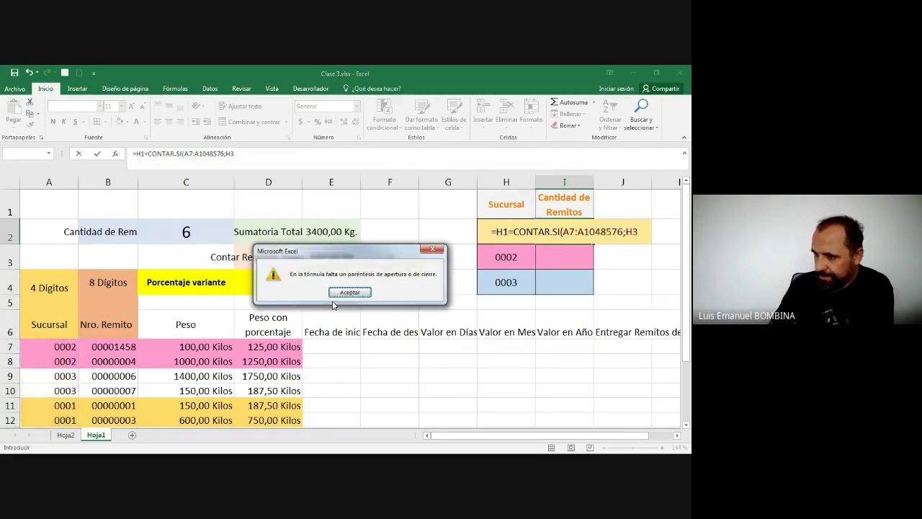
pyautogui.click(359, 293)
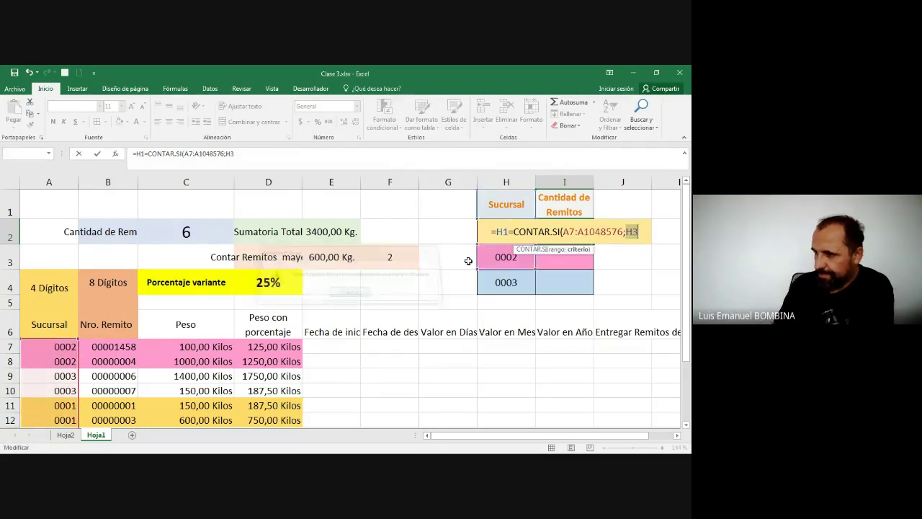
pyautogui.click(636, 231)
pyautogui.press('BackSpace')
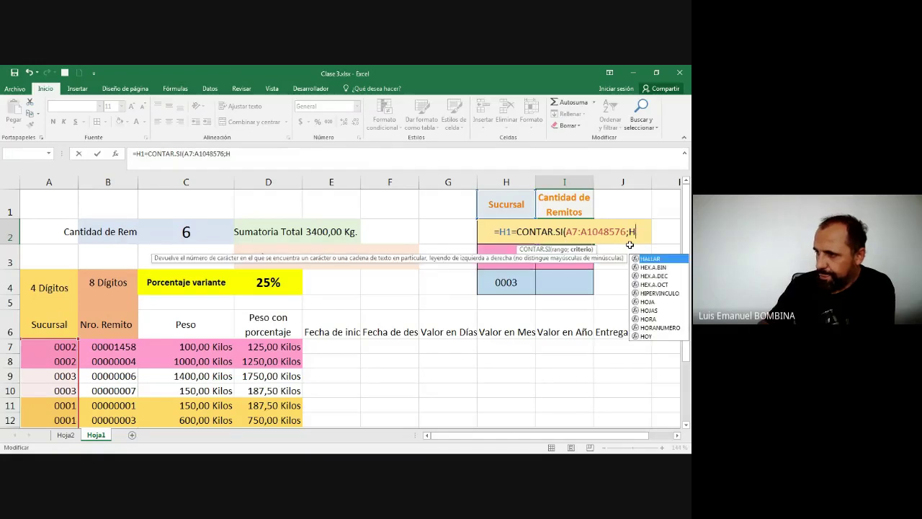
pyautogui.write('2')
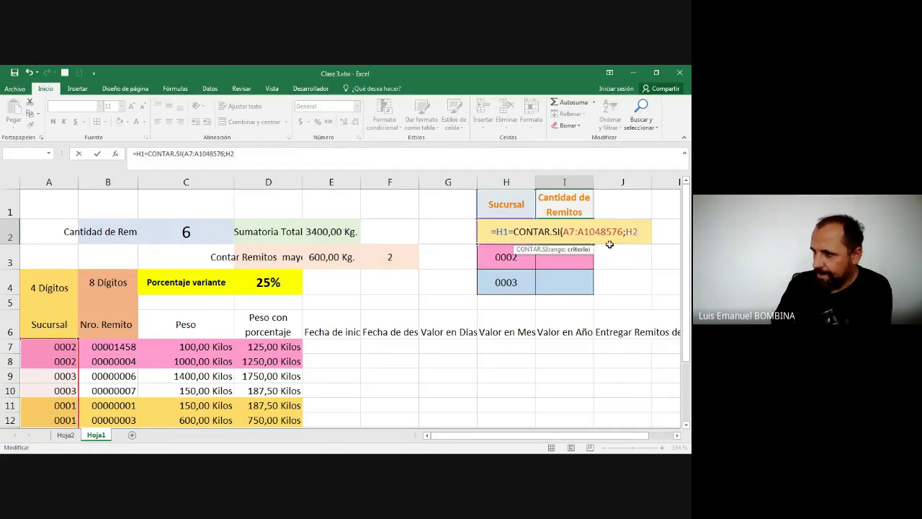
pyautogui.press('Escape')
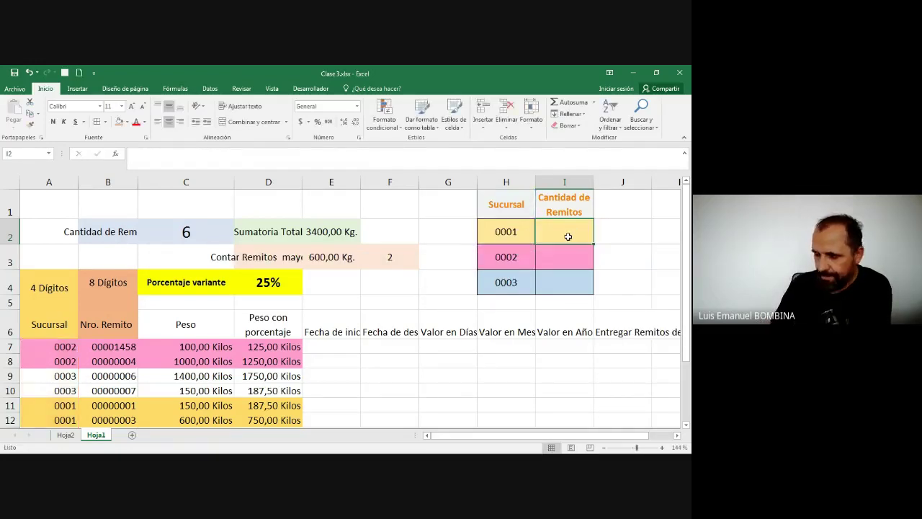
# Begin =CONTAR.SI in I2 with the range A7:A1048576
pyautogui.write('=con')
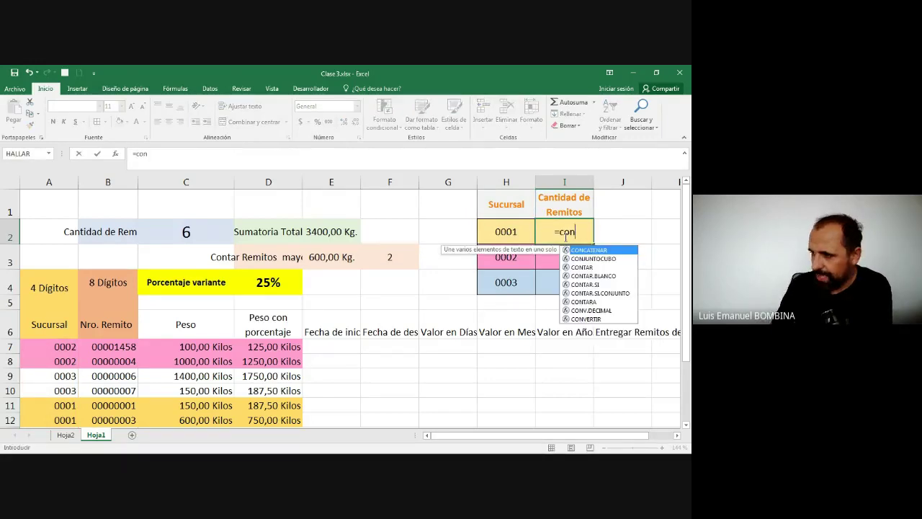
pyautogui.click(597, 276)
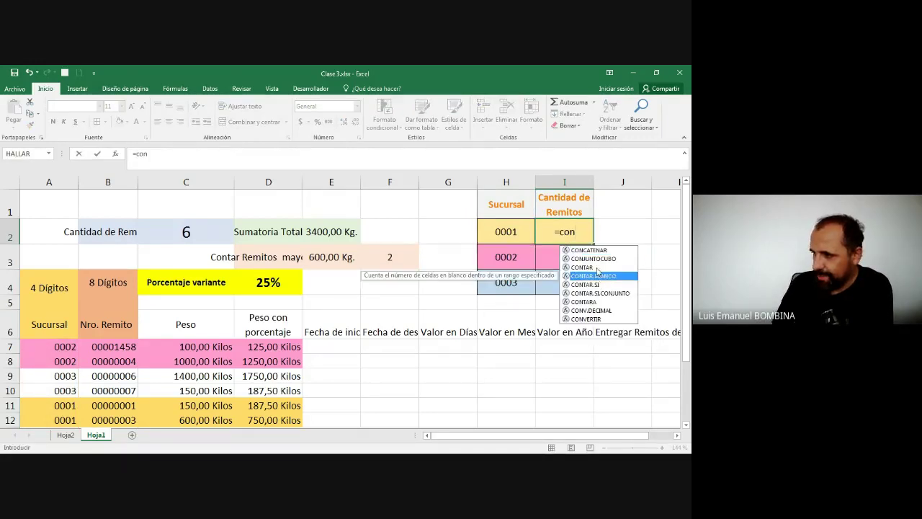
pyautogui.click(566, 285)
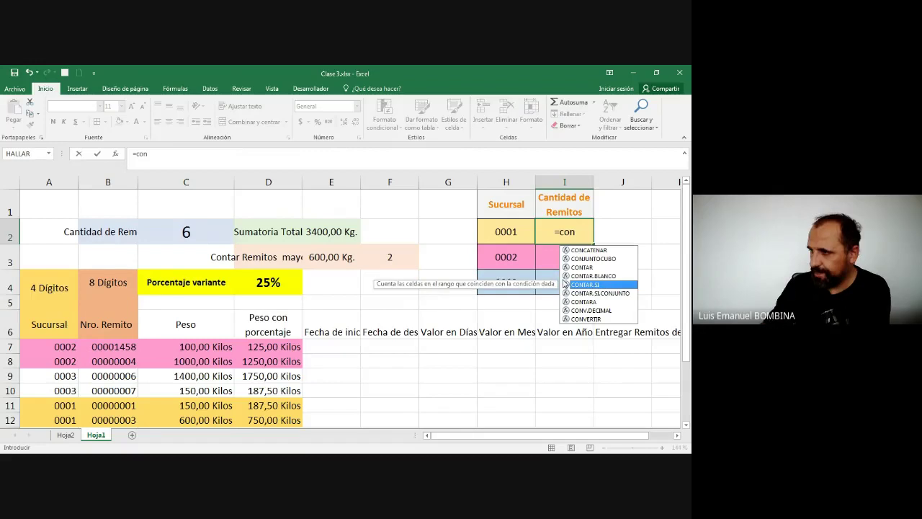
pyautogui.doubleClick(566, 284)
pyautogui.write('((')
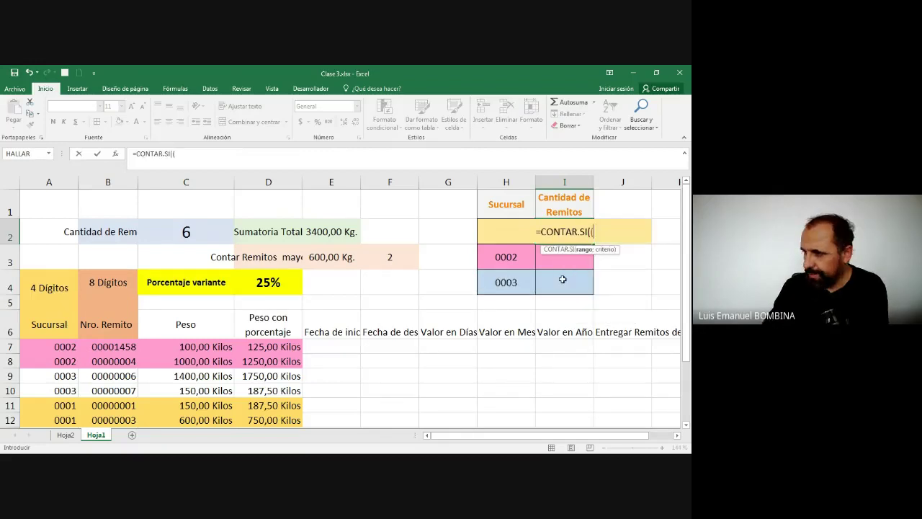
pyautogui.press('BackSpace')
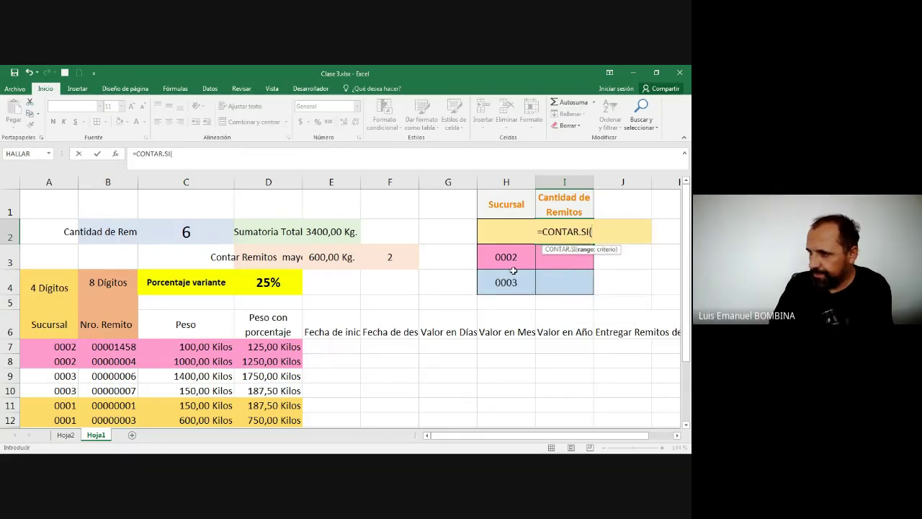
pyautogui.click(51, 348)
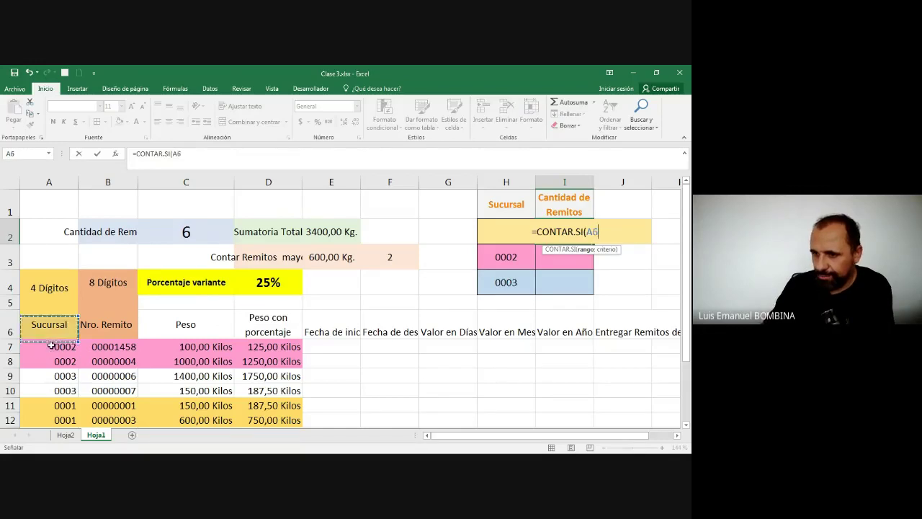
pyautogui.hotkey('ctrl', 'shift', 'Down')
pyautogui.hotkey('ctrl', 'shift', 'Down')
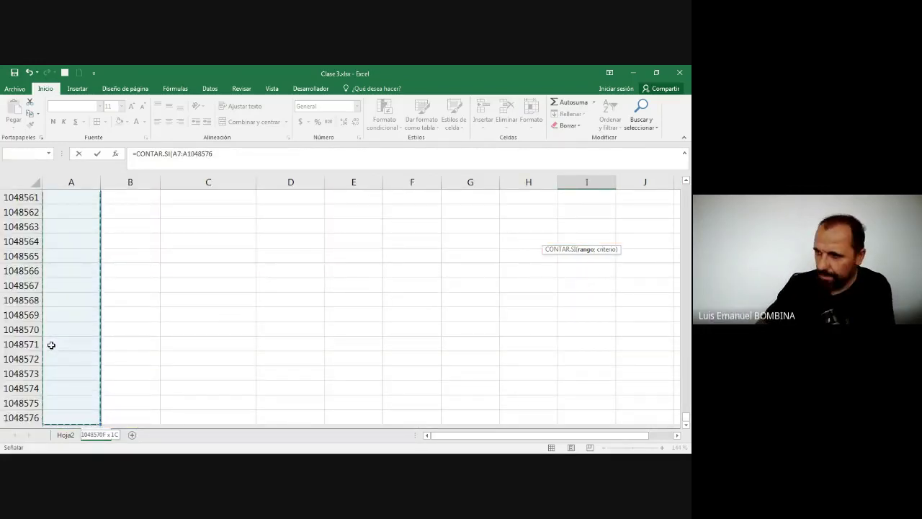
# Add H2 as the criterion and commit, counting 2 remitos for branch 0001
pyautogui.write(';')
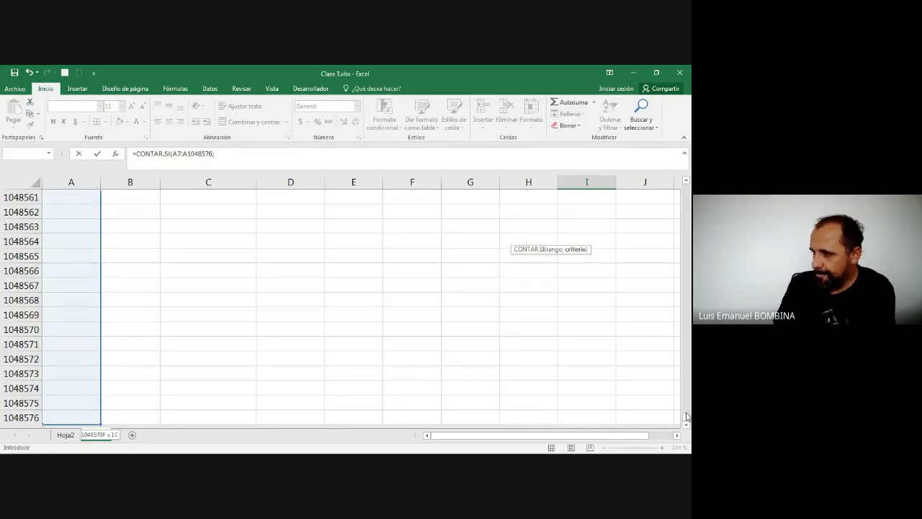
pyautogui.moveTo(687, 417); pyautogui.dragTo(688, 184)
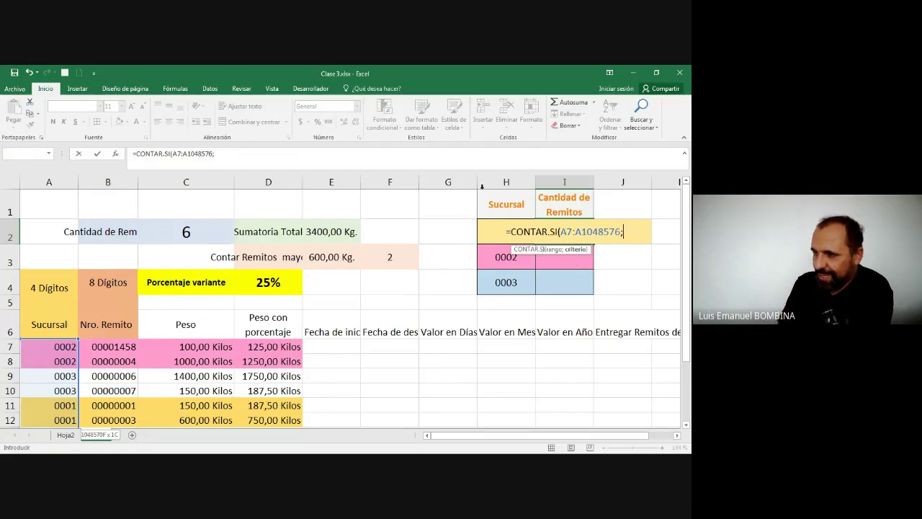
pyautogui.click(494, 260)
pyautogui.press('BackSpace')
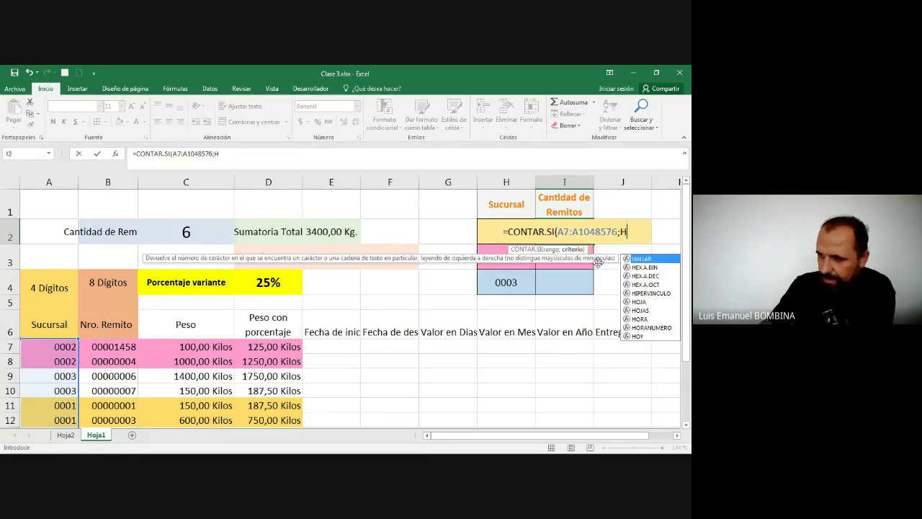
pyautogui.write('2')
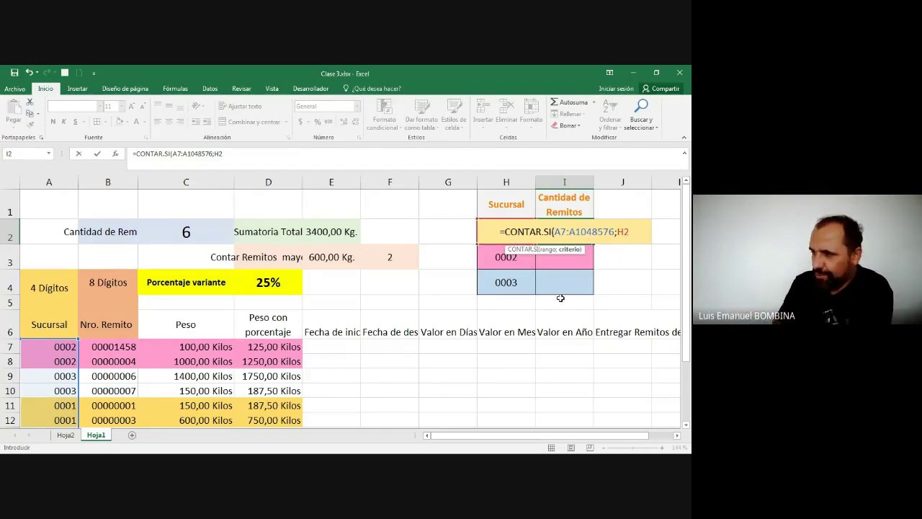
pyautogui.write(')')
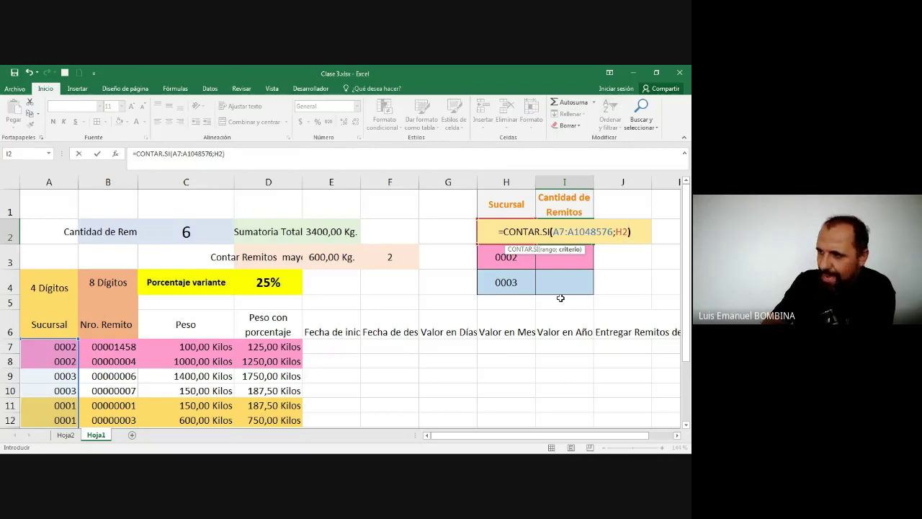
pyautogui.hotkey('ctrl', 'Return')
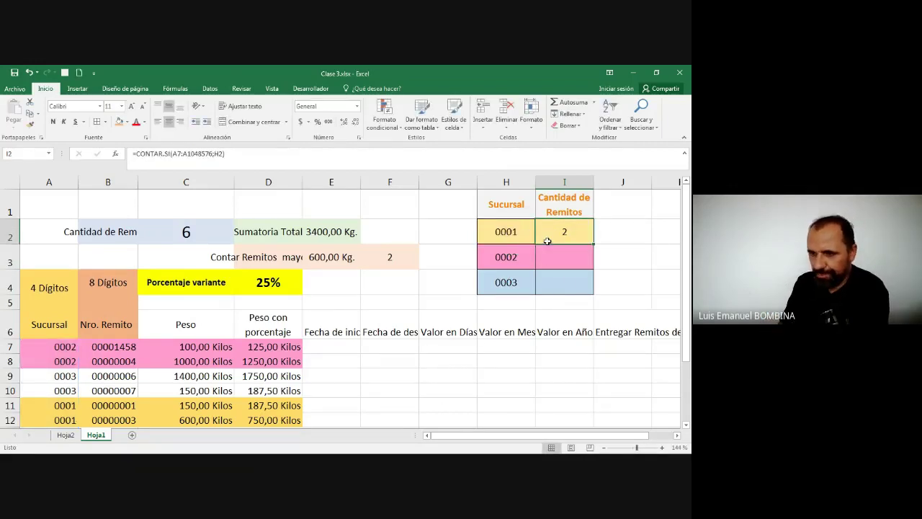
# Copy the count formula down to I3:I4, which returns #¡REF!
pyautogui.scroll(-2, 292, 354)
pyautogui.scroll(2, 288, 354)
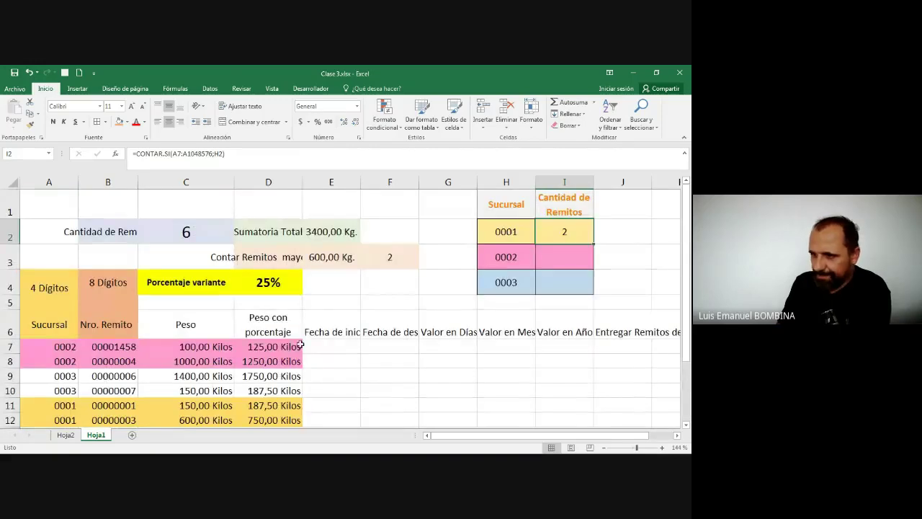
pyautogui.moveTo(51, 401); pyautogui.dragTo(251, 399)
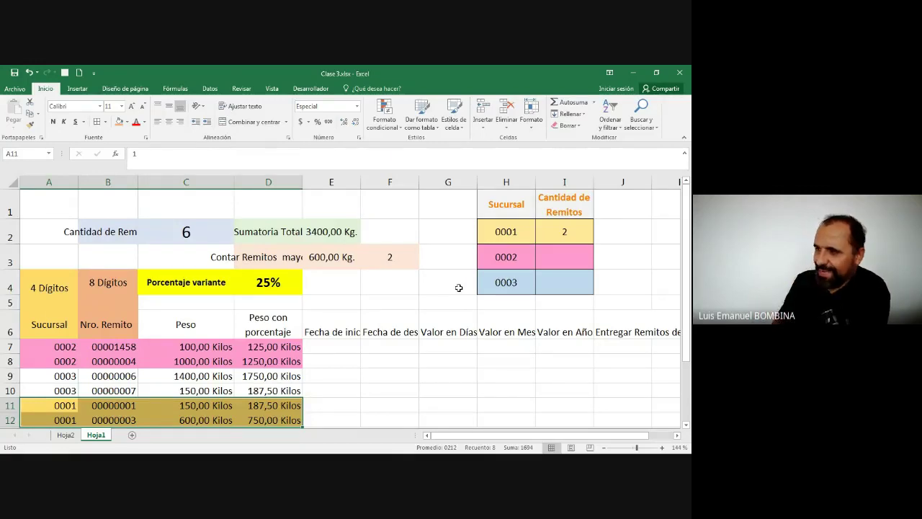
pyautogui.click(566, 233)
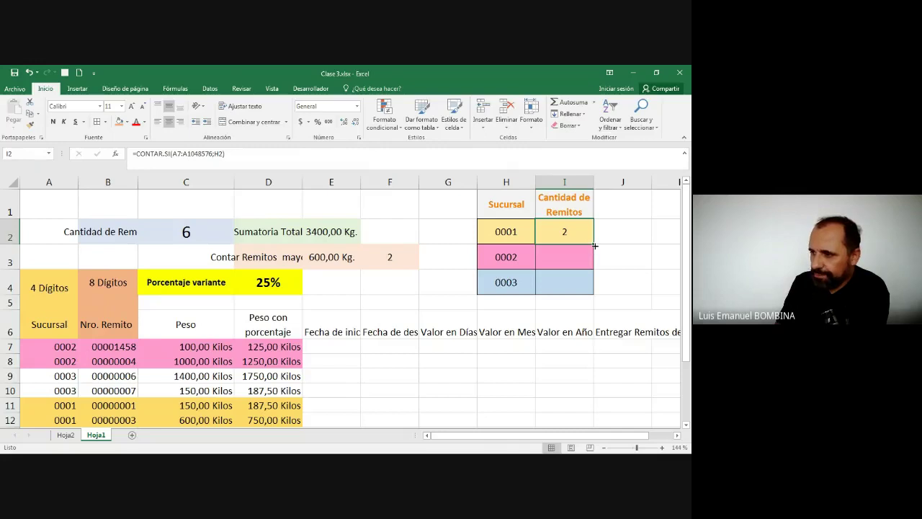
pyautogui.moveTo(595, 245); pyautogui.dragTo(594, 283)
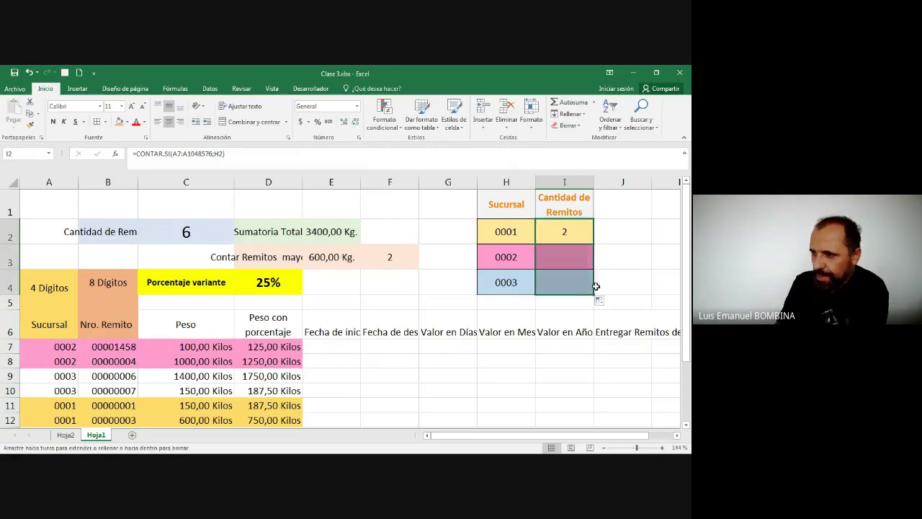
pyautogui.click(570, 257)
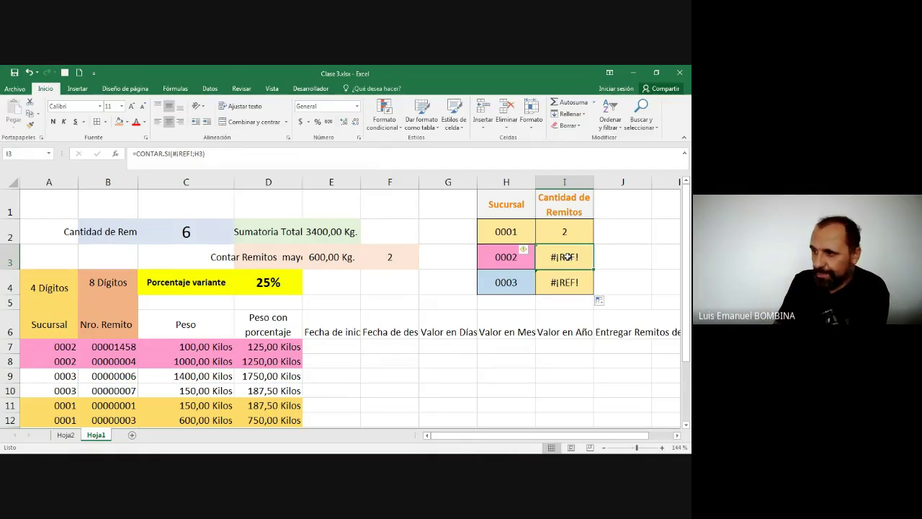
pyautogui.click(567, 232)
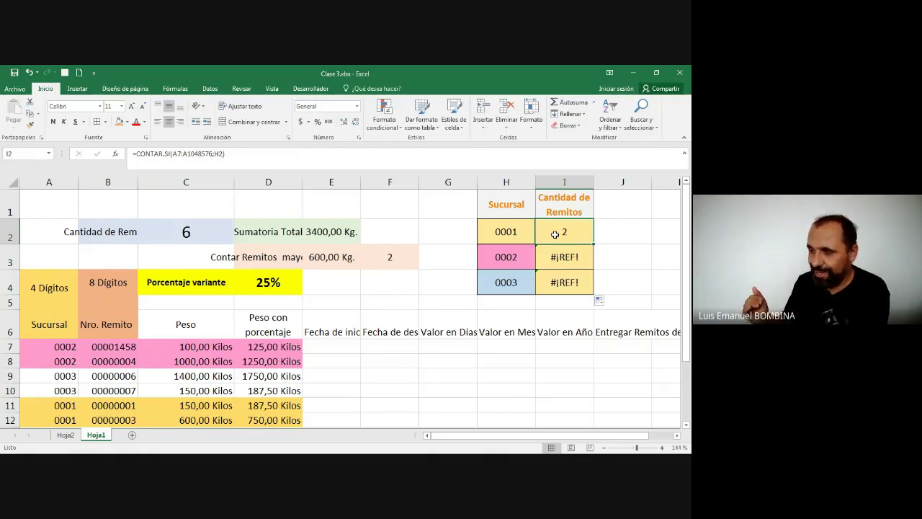
pyautogui.click(64, 350)
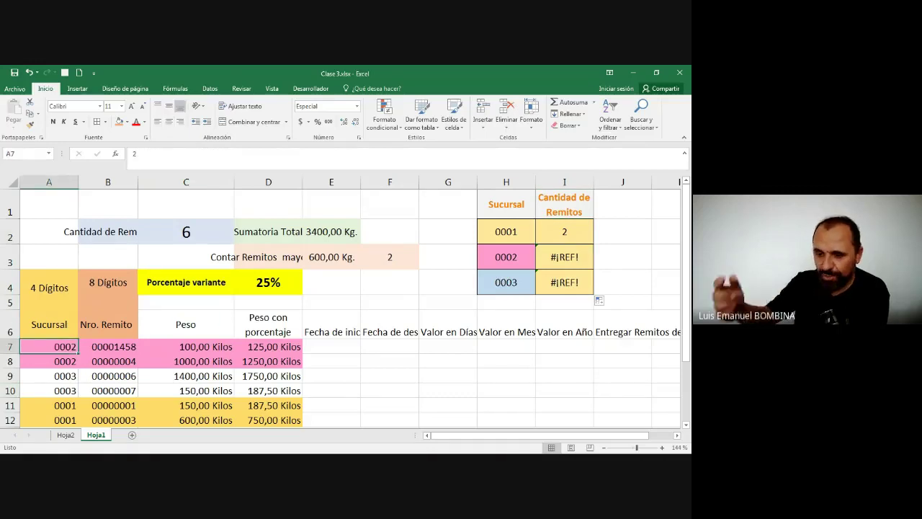
pyautogui.write('1')
pyautogui.press('Return')
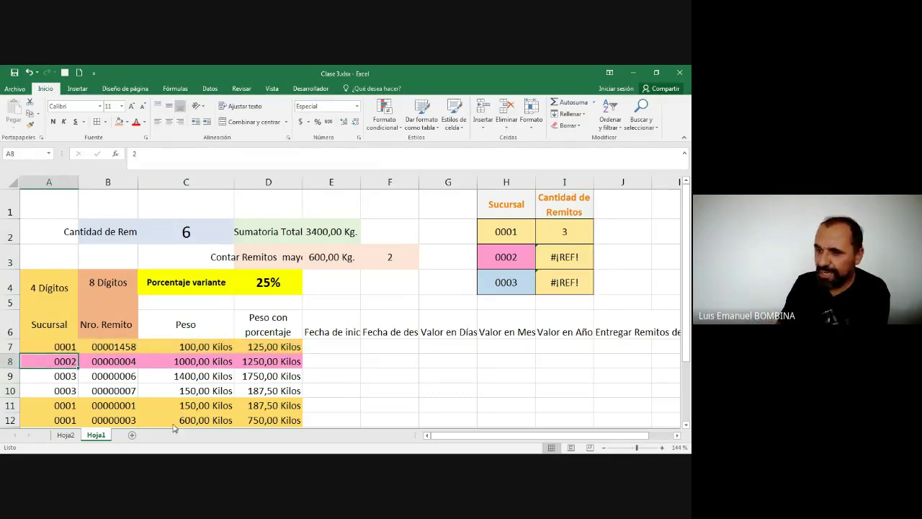
pyautogui.click(577, 227)
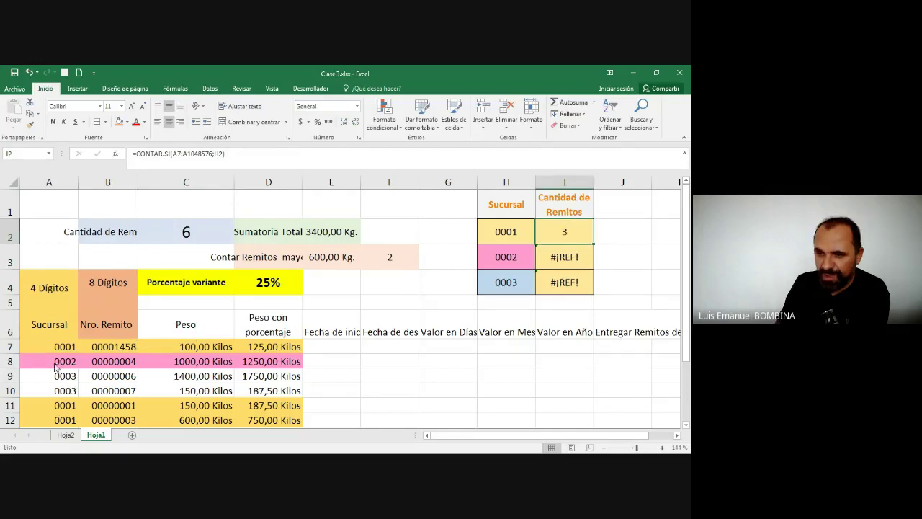
pyautogui.click(54, 361)
pyautogui.write('1')
pyautogui.press('Return')
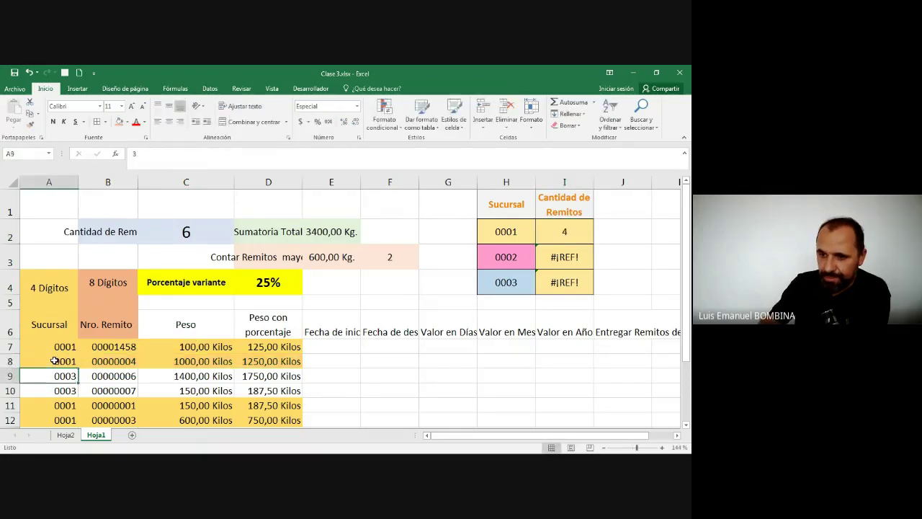
pyautogui.press('Up')
pyautogui.press('Up')
pyautogui.write('3')
pyautogui.press('Return')
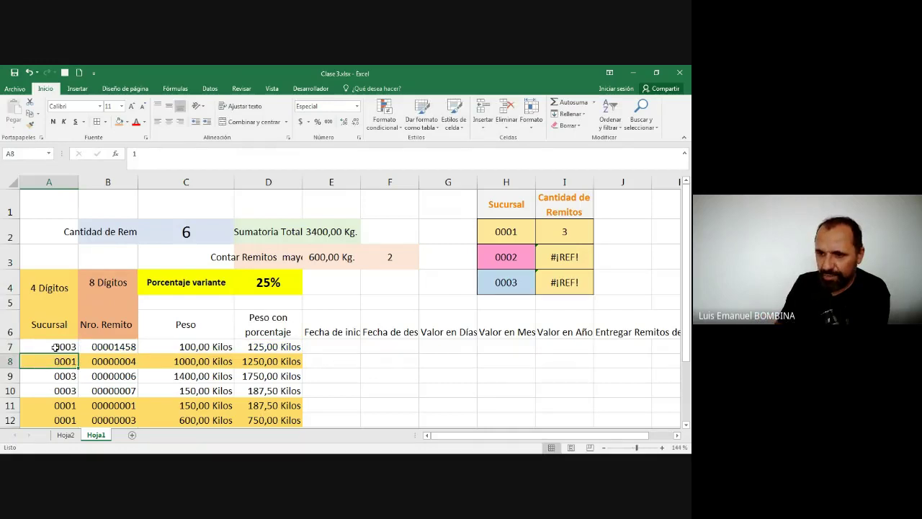
pyautogui.click(55, 346)
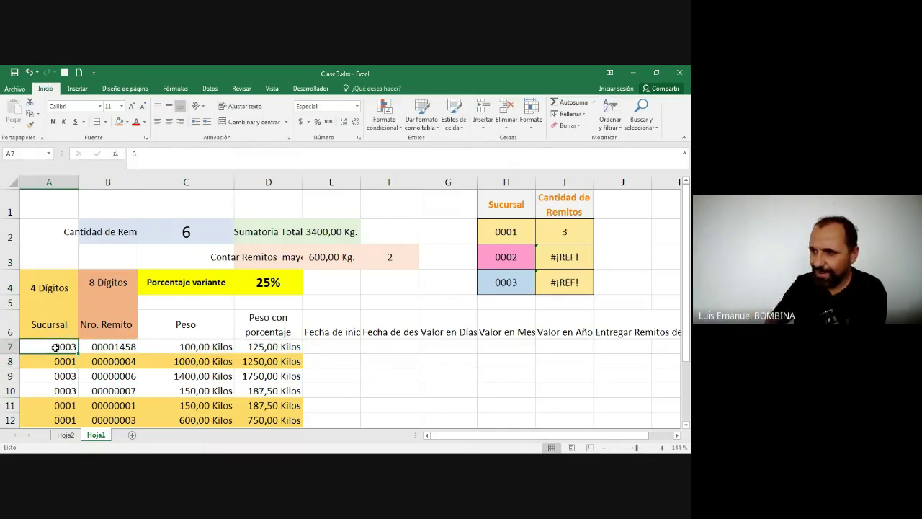
pyautogui.click(567, 260)
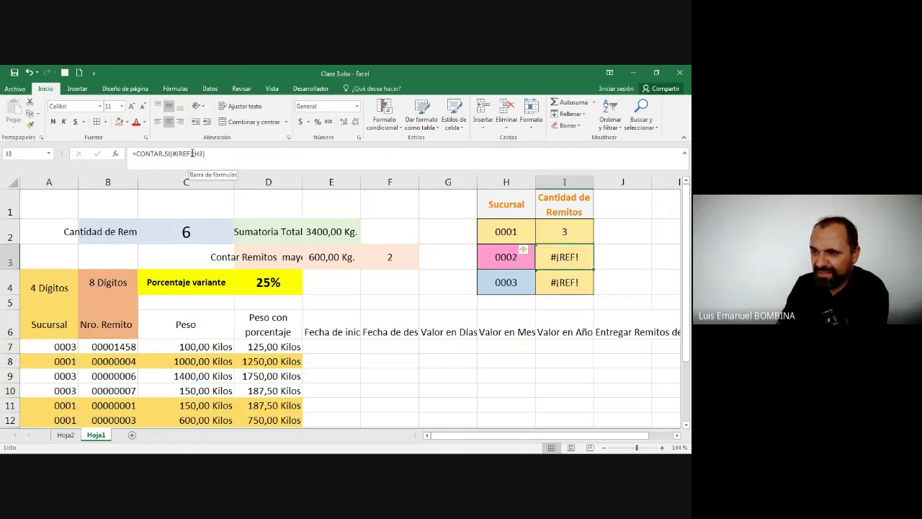
# Change the count's range start to row 7 in I2's formula
pyautogui.click(565, 235)
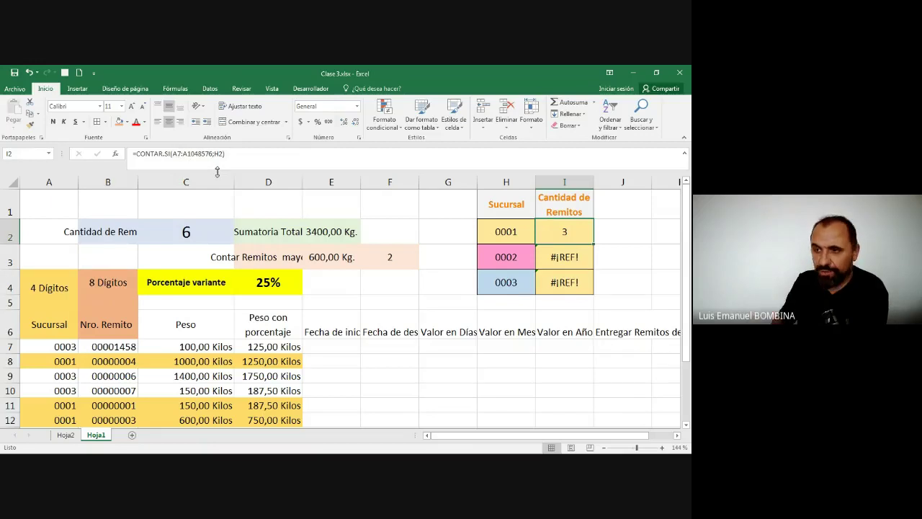
pyautogui.click(179, 154)
pyautogui.press('BackSpace')
pyautogui.write('7')
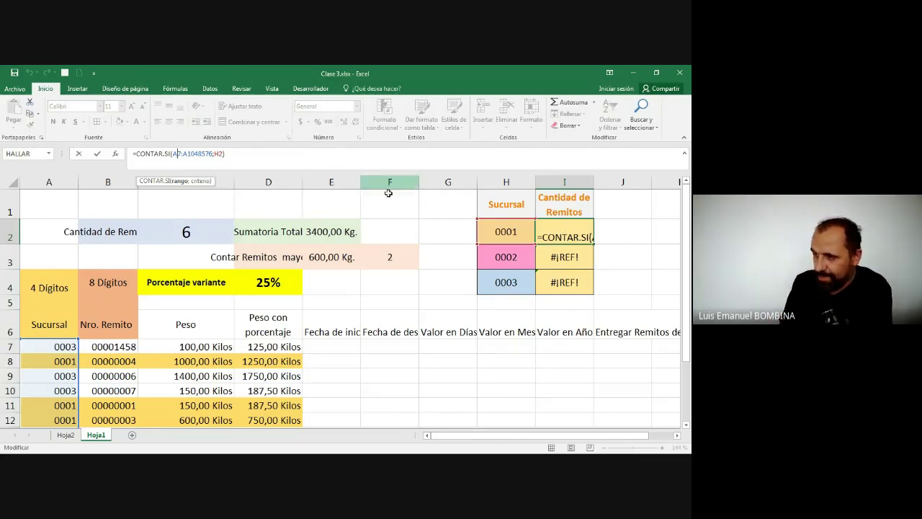
pyautogui.hotkey('ctrl', 'Return')
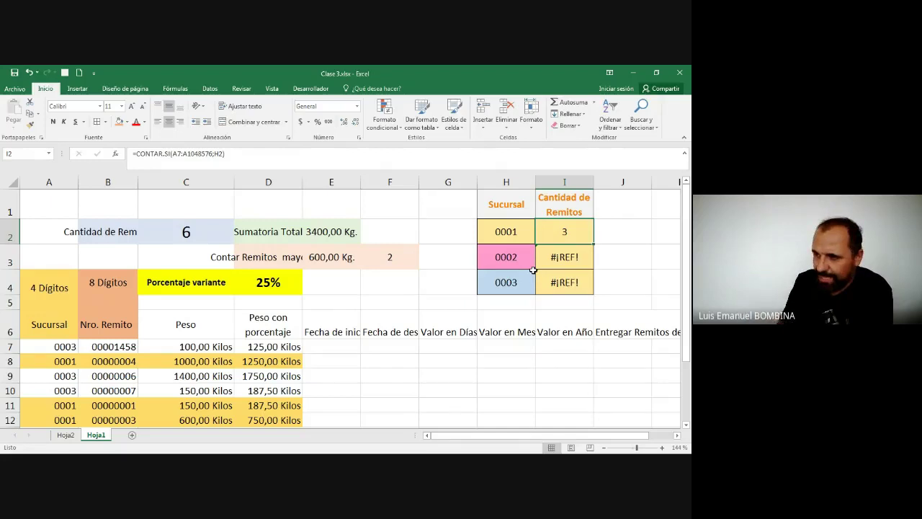
# Make both range ends absolute, giving =CONTAR.SI($A$7:$A$1048576;H2)
pyautogui.click(176, 154)
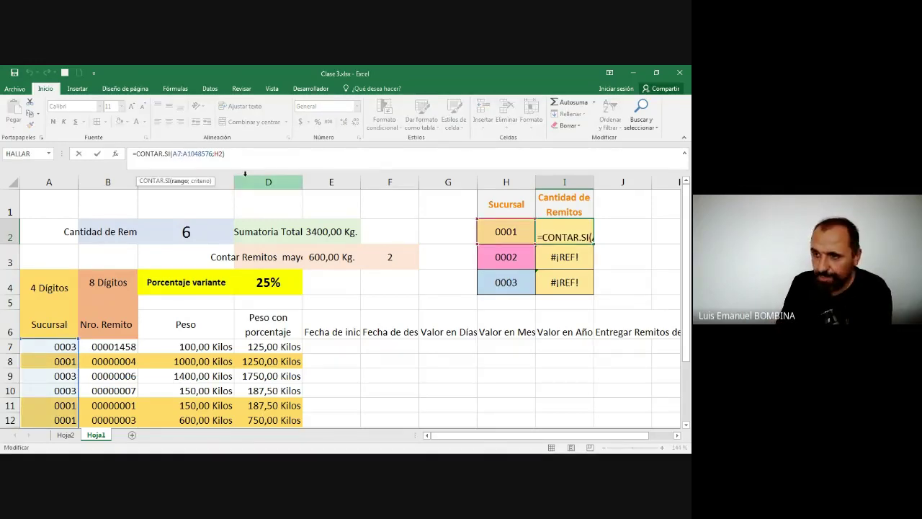
pyautogui.press('F4')
pyautogui.click(195, 155)
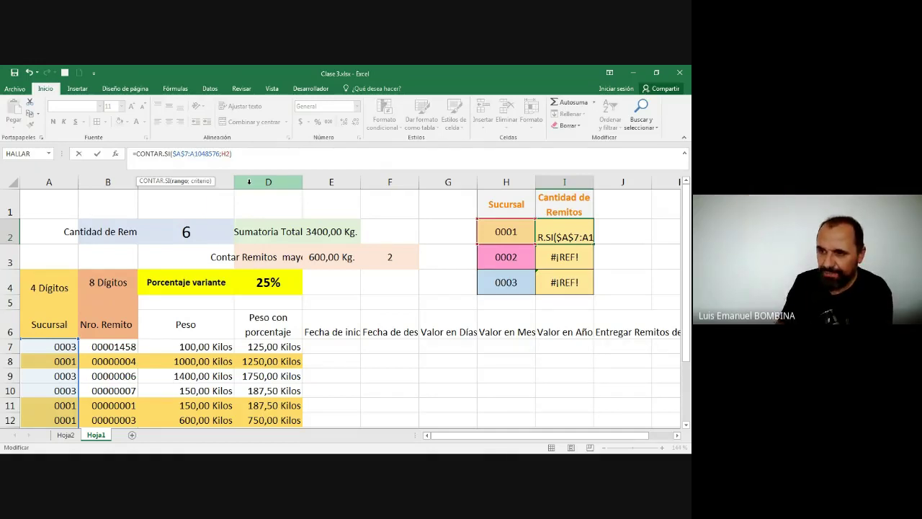
pyautogui.press('F4')
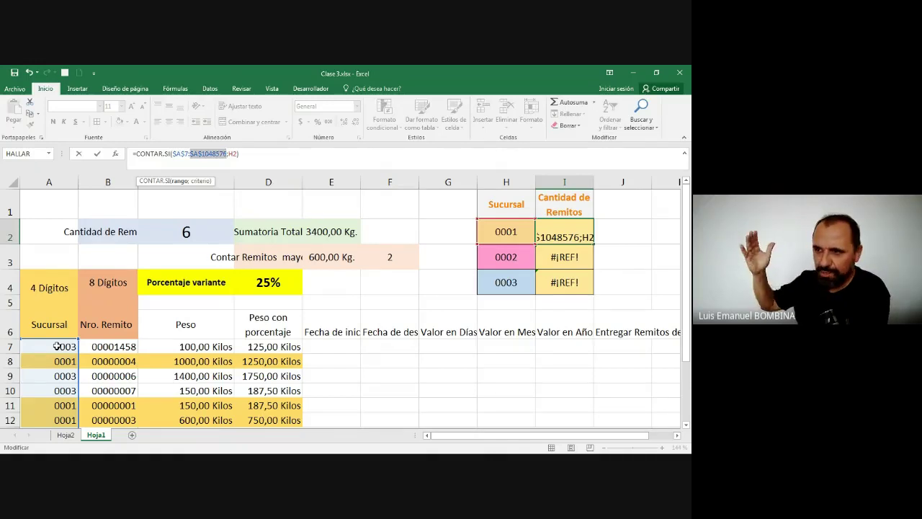
pyautogui.hotkey('ctrl', 'Return')
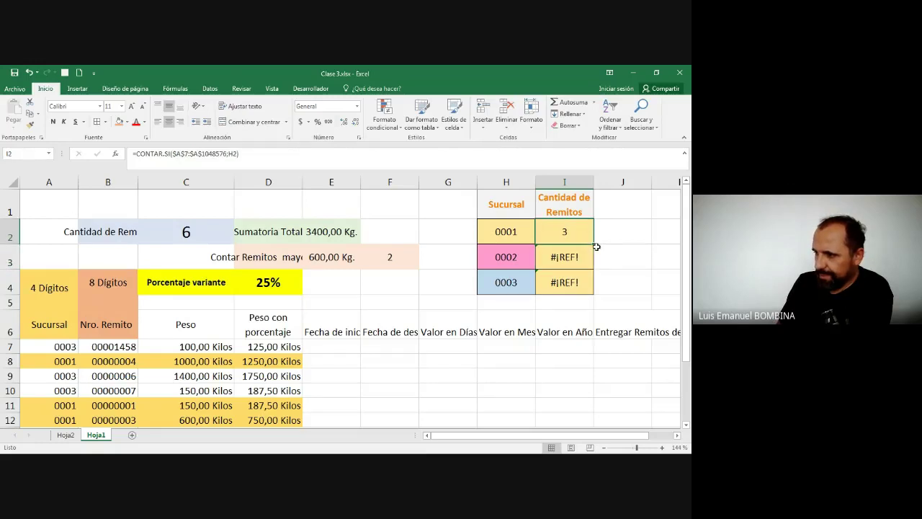
# Fill I2's count down to I3:I4, giving 0 for 0002 and 3 for 0003
pyautogui.moveTo(597, 247); pyautogui.dragTo(587, 288)
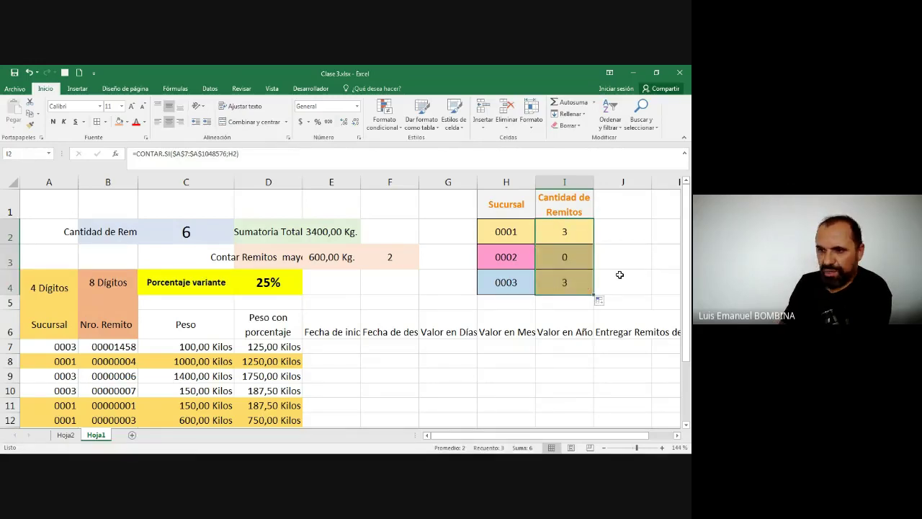
pyautogui.click(620, 274)
pyautogui.click(518, 368)
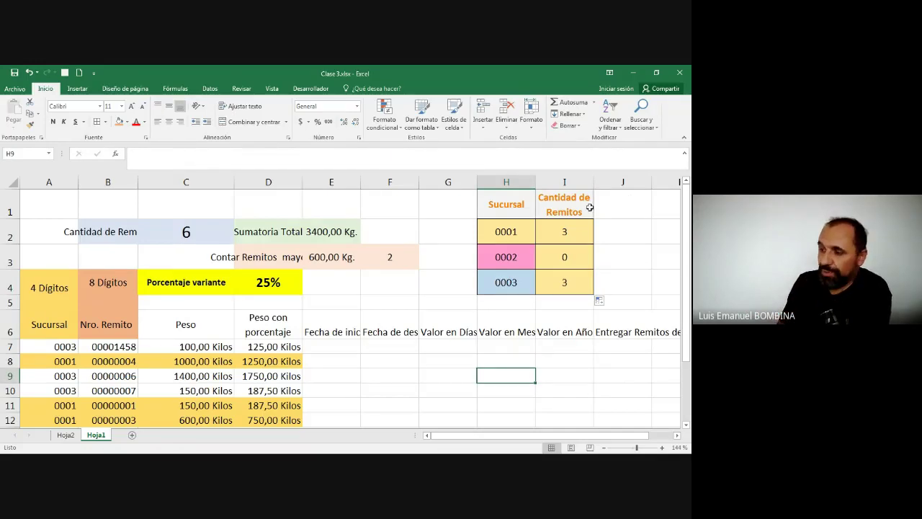
pyautogui.click(506, 261)
# Shade the 0002 count cell pink and the 0003 count cell light blue
pyautogui.click(573, 259)
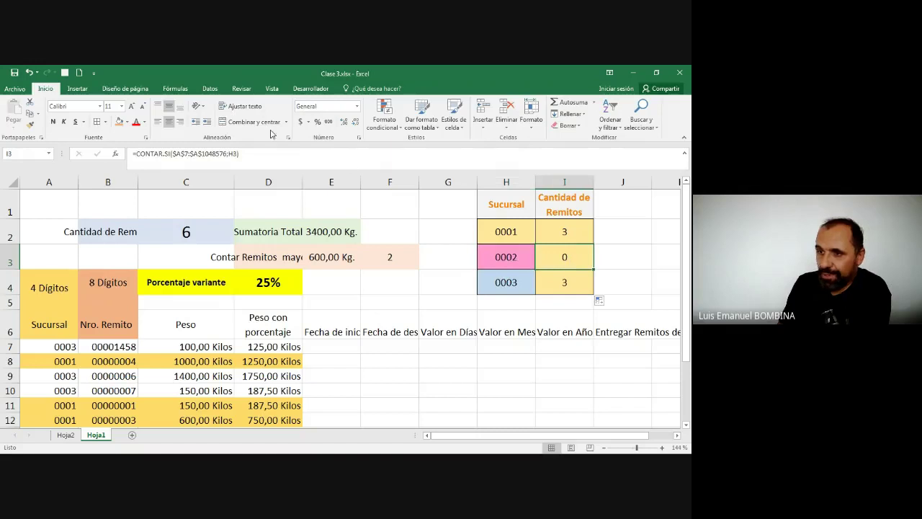
pyautogui.click(126, 122)
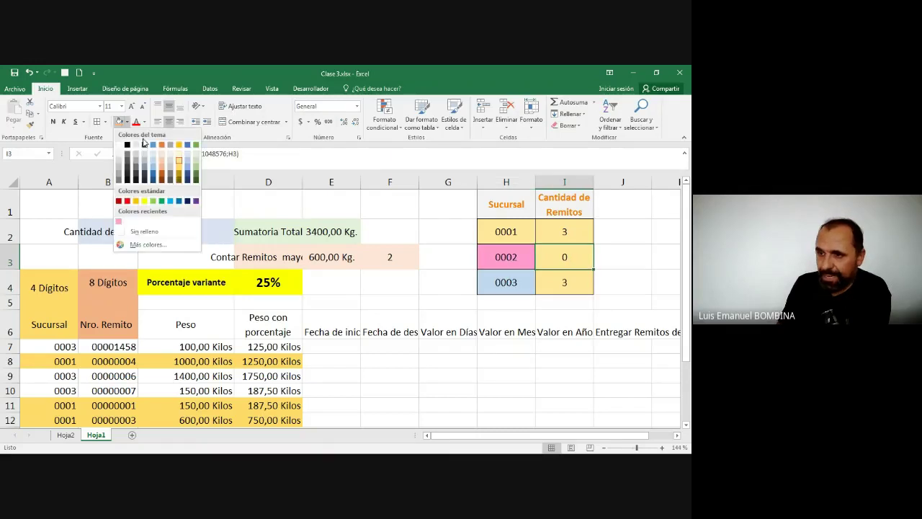
pyautogui.click(121, 222)
pyautogui.click(547, 283)
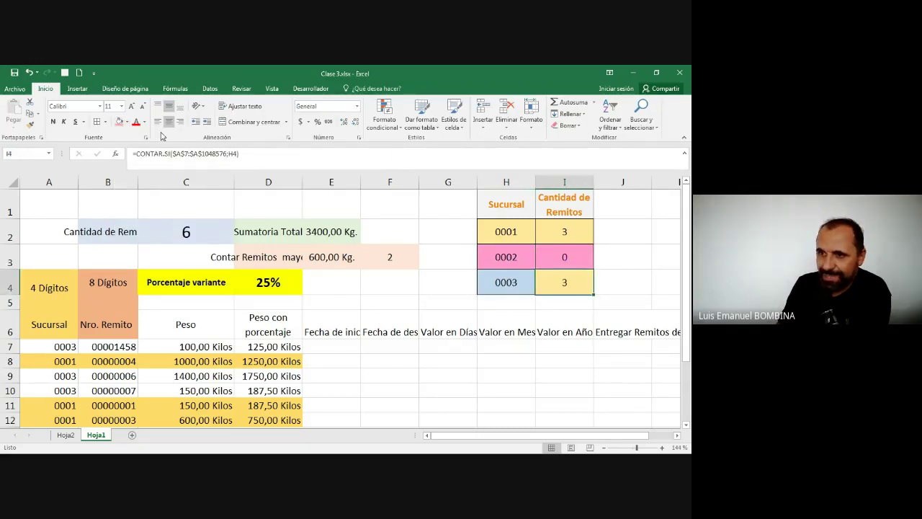
pyautogui.click(126, 121)
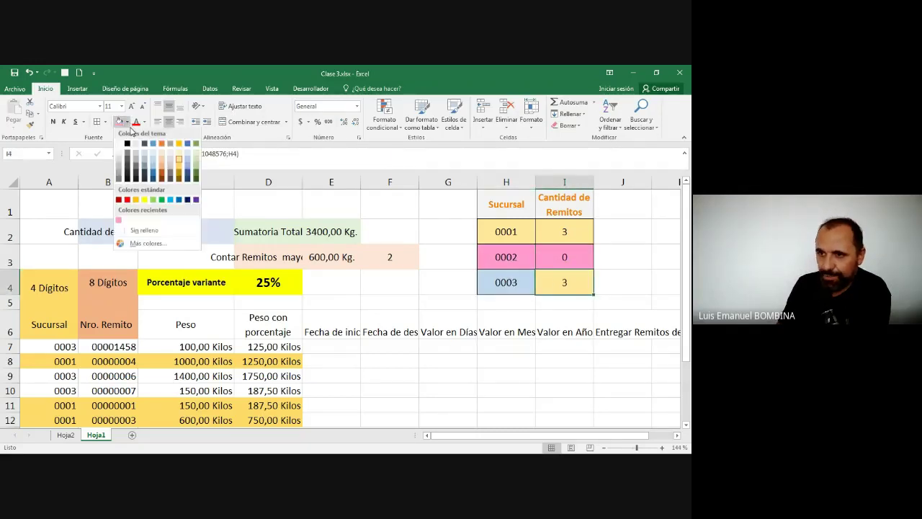
pyautogui.click(154, 162)
pyautogui.click(597, 334)
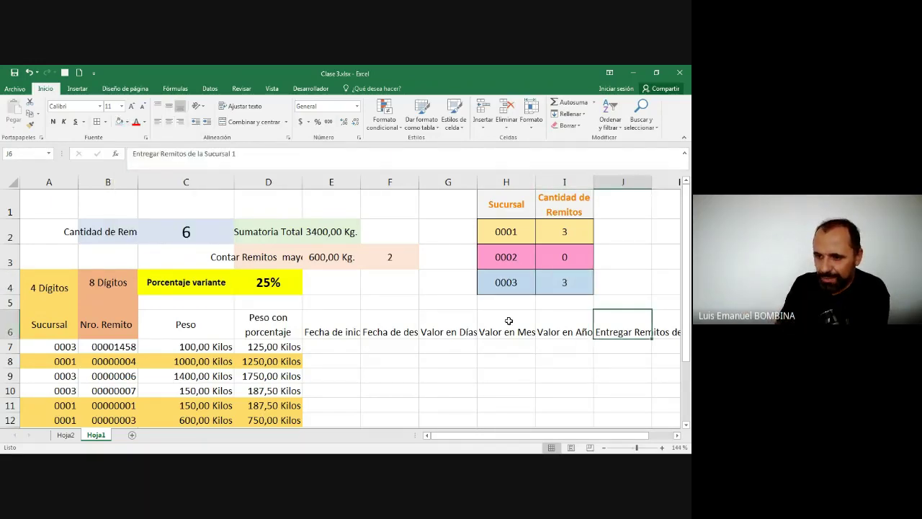
# Enter branch code 2 in A7 and A9, moving the first and third remitos to 0002
pyautogui.scroll(-2, 294, 365)
pyautogui.scroll(2, 294, 365)
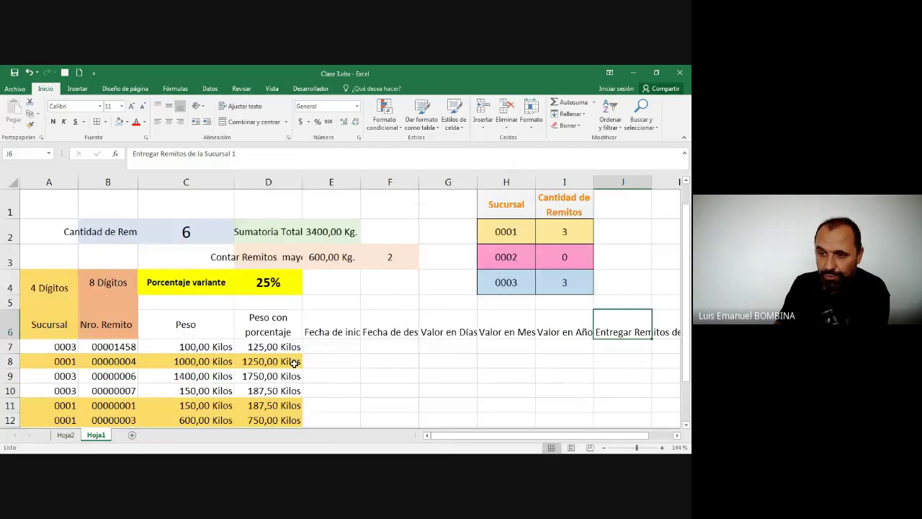
pyautogui.click(62, 348)
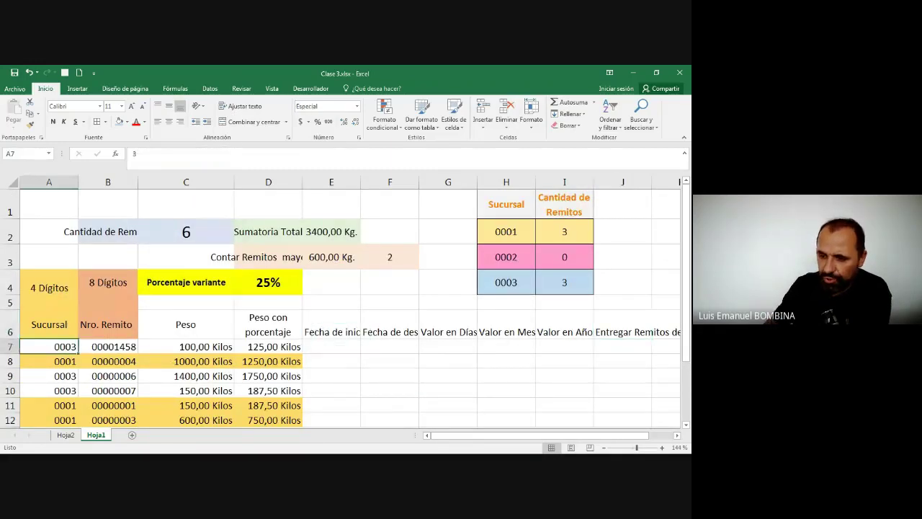
pyautogui.write('2')
pyautogui.press('Return')
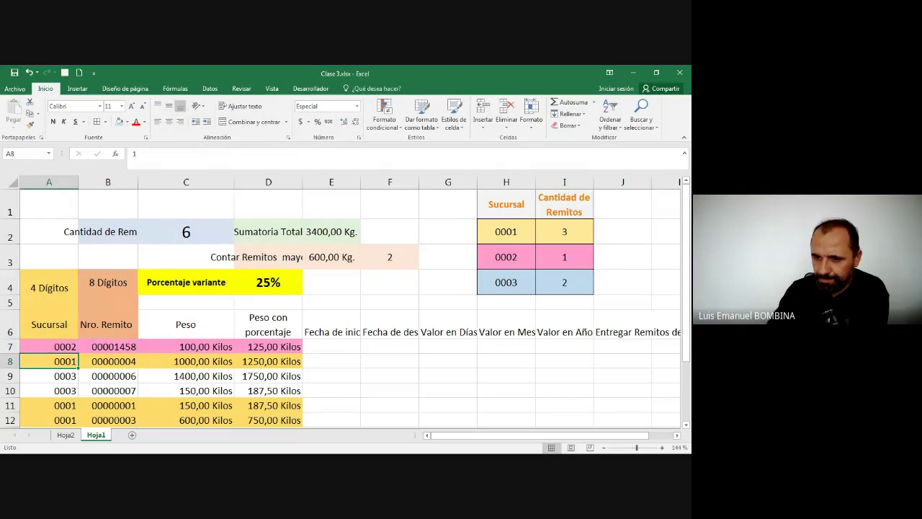
pyautogui.click(49, 375)
pyautogui.write('2')
pyautogui.press('Return')
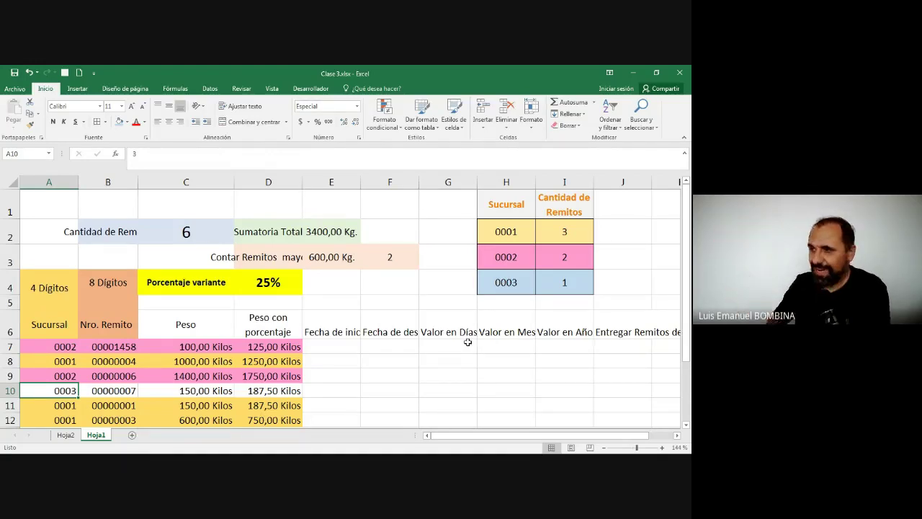
# Check the CONTAR.SI counts in I2:I4 now read 3, 2 and 1, plus the total formula
pyautogui.click(564, 232)
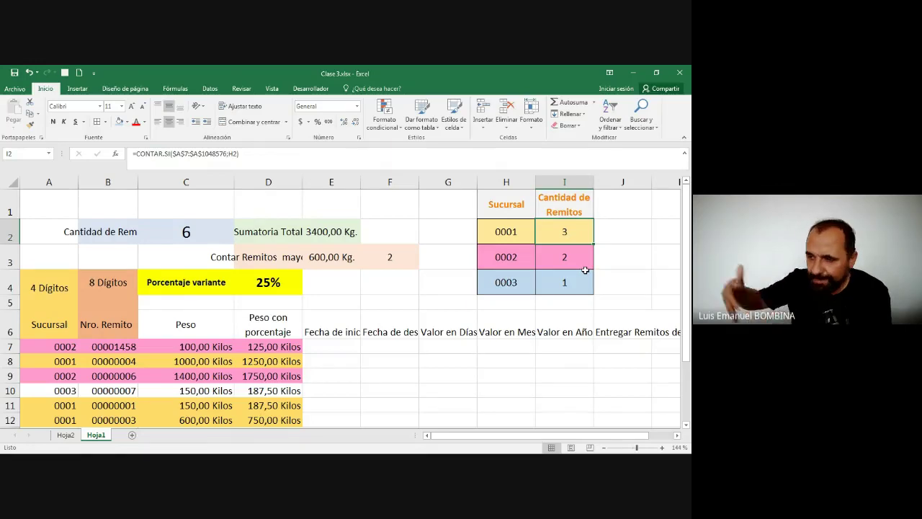
pyautogui.moveTo(576, 251); pyautogui.dragTo(560, 281)
pyautogui.click(156, 239)
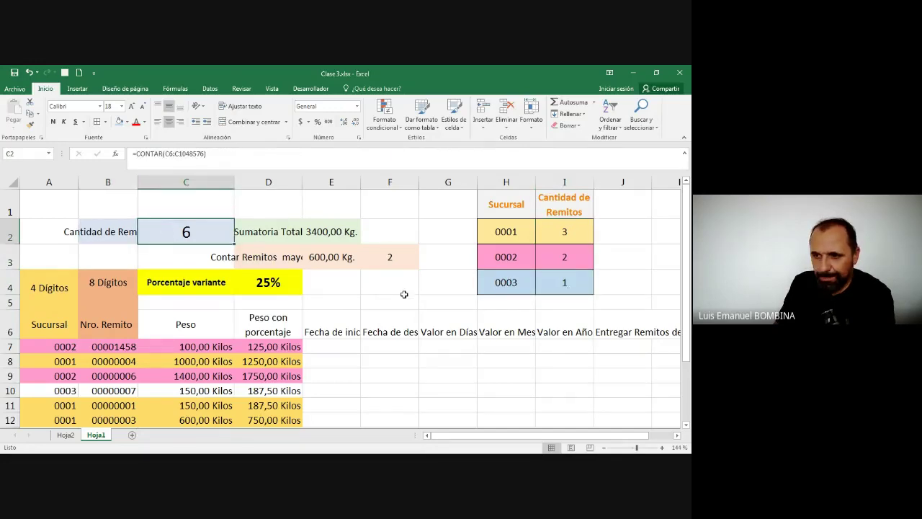
pyautogui.moveTo(480, 301); pyautogui.dragTo(557, 301)
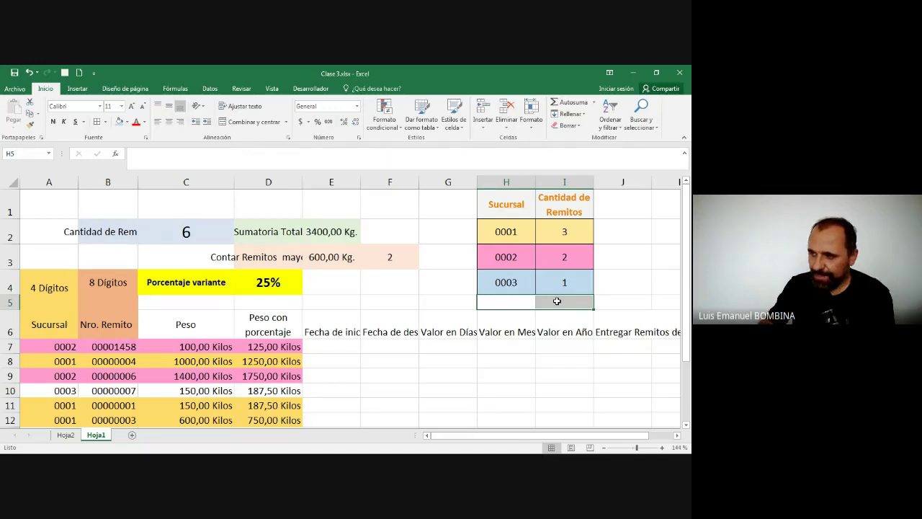
pyautogui.press('Left')
pyautogui.press('Right')
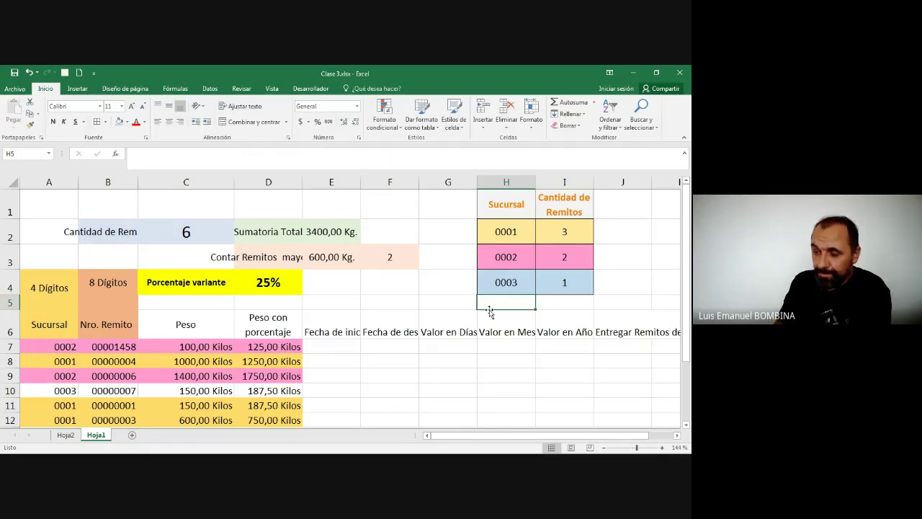
pyautogui.click(389, 360)
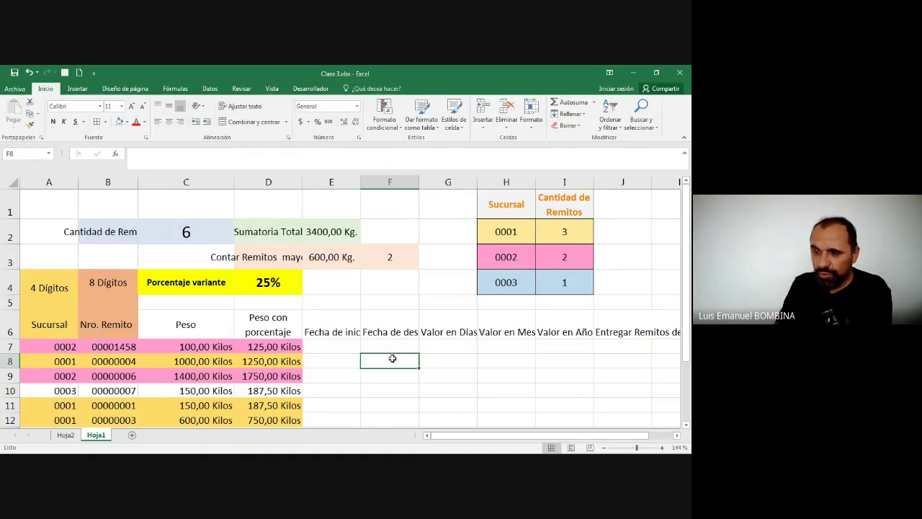
pyautogui.scroll(-1, 392, 358)
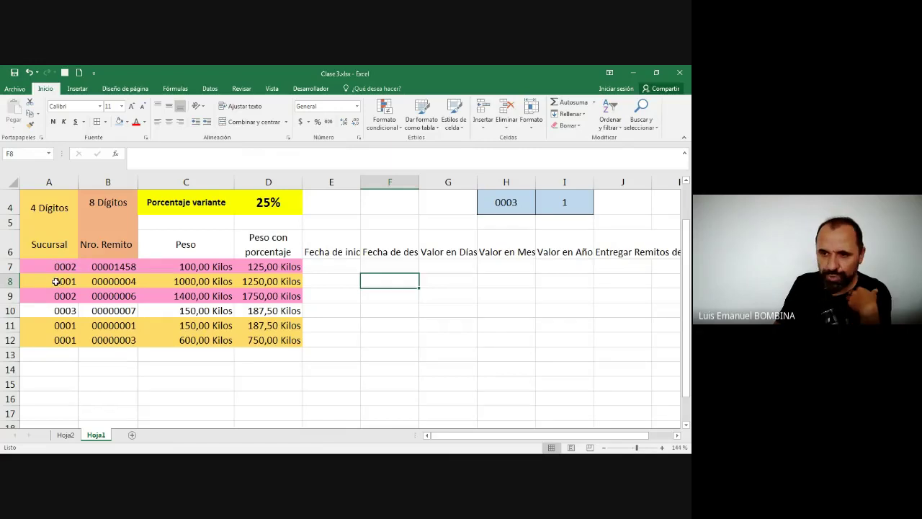
pyautogui.scroll(1, 321, 337)
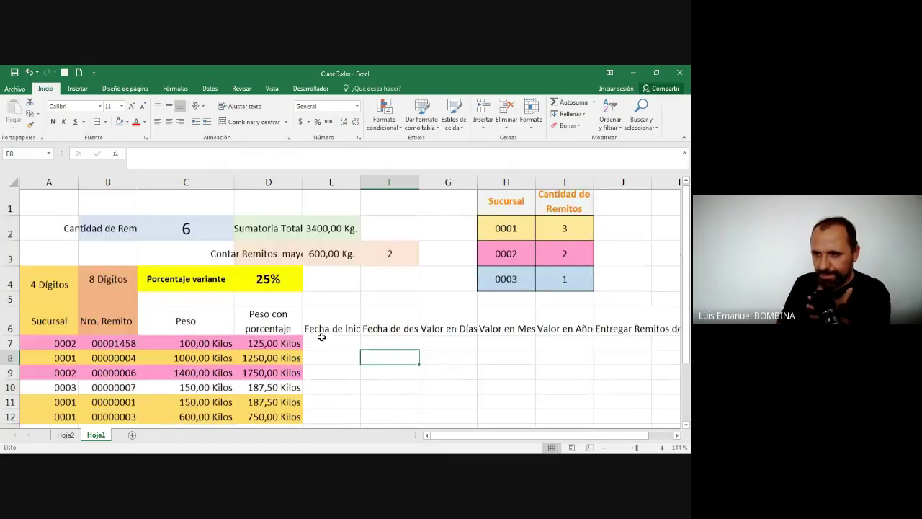
pyautogui.click(358, 380)
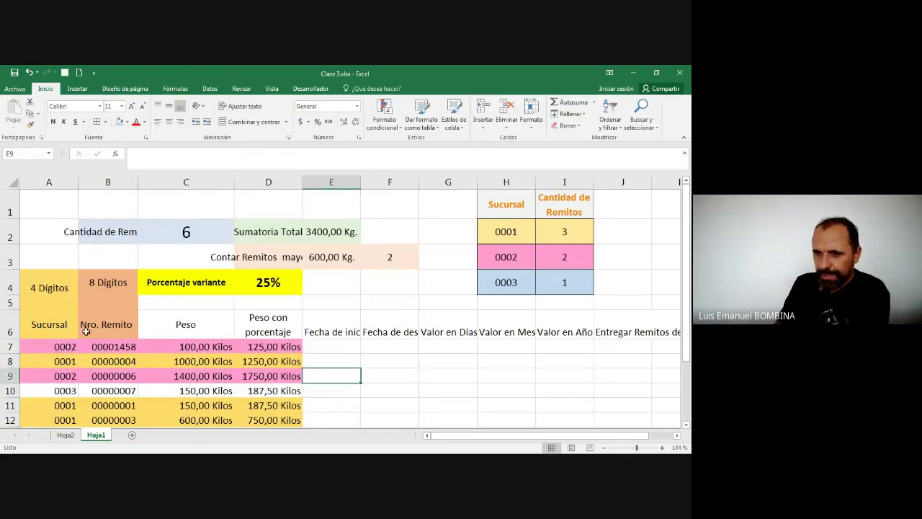
pyautogui.moveTo(52, 325); pyautogui.dragTo(407, 329)
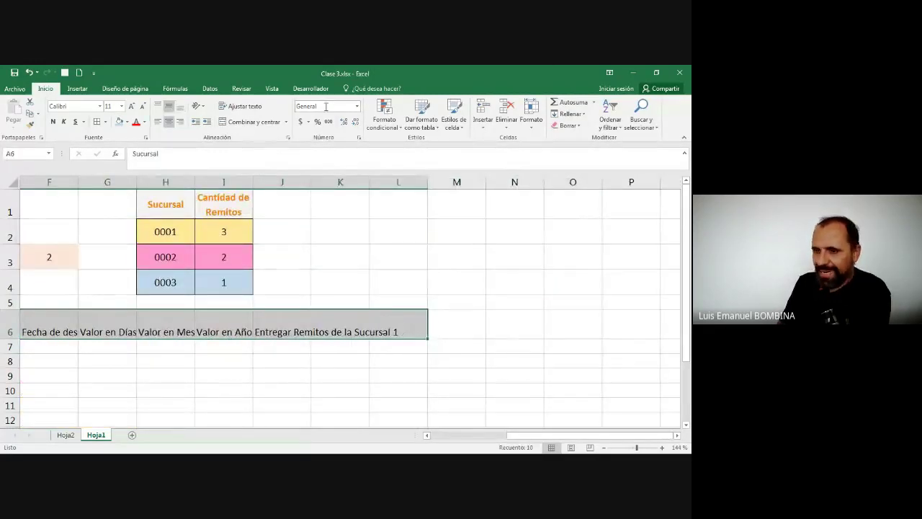
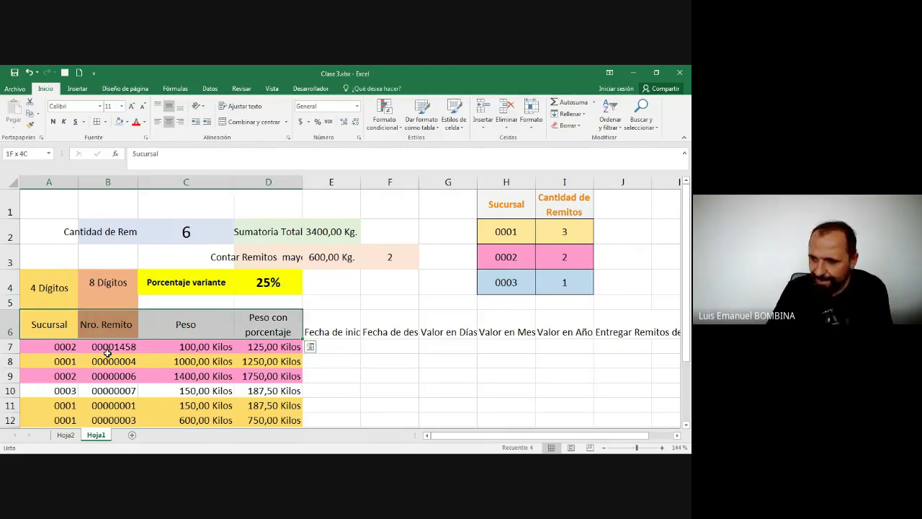
# Extend the selection along header row 6
pyautogui.hotkey('shift', 'Right')
pyautogui.hotkey('shift', 'Right')
# Give header row A6:J6 a dark green fill with white, centred, wrapped text
pyautogui.hotkey('shift', 'Left')
pyautogui.hotkey('shift', 'Left')
pyautogui.hotkey('shift', 'Left')
pyautogui.hotkey('shift', 'Left')
pyautogui.hotkey('shift', 'Left')
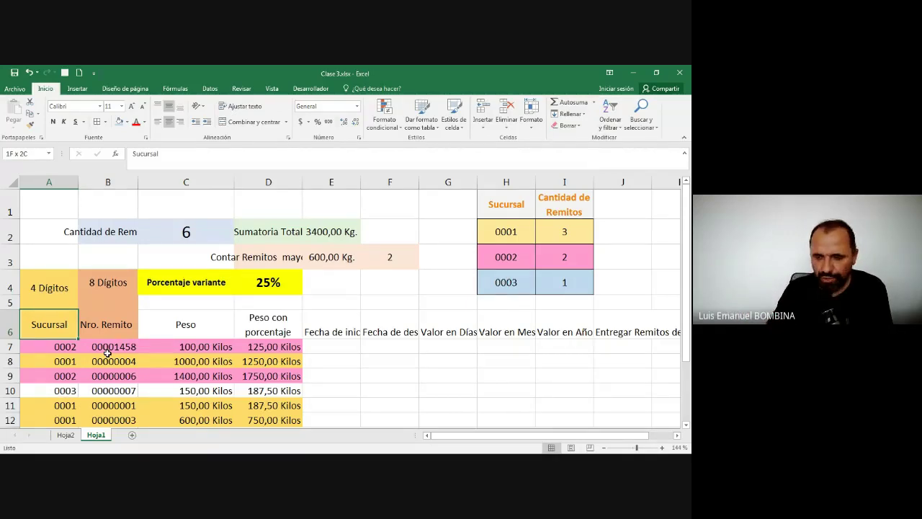
pyautogui.hotkey('ctrl', 'shift', 'Right')
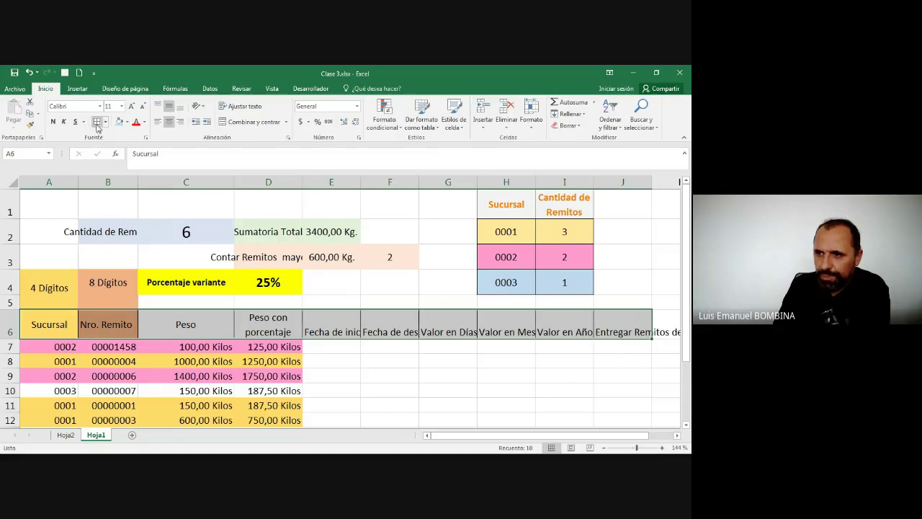
pyautogui.click(126, 121)
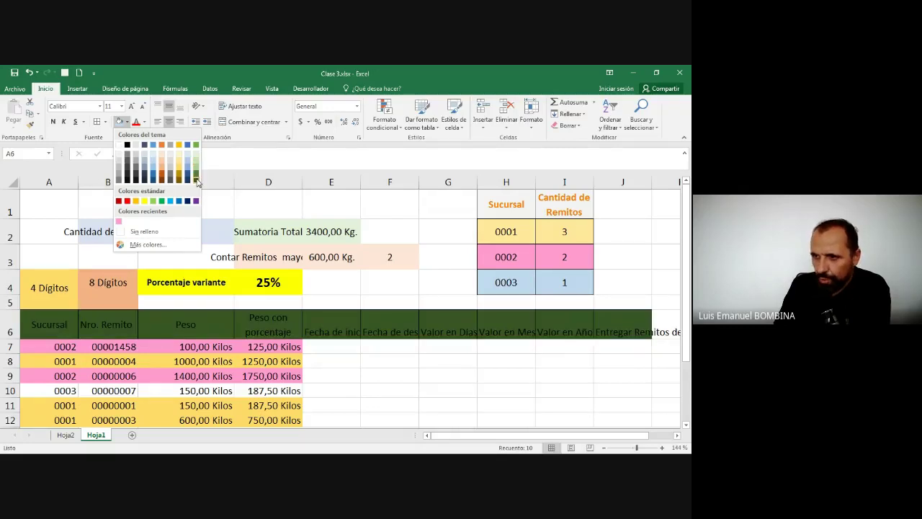
pyautogui.click(196, 180)
pyautogui.click(144, 122)
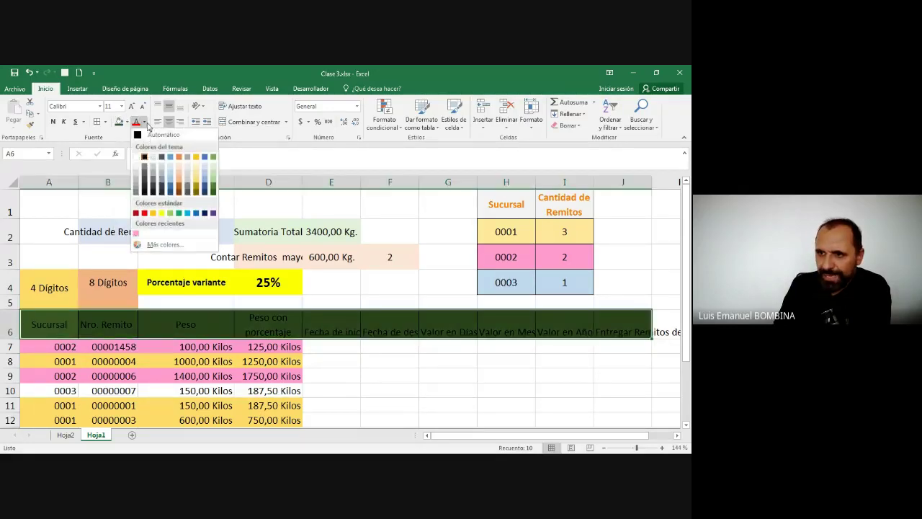
pyautogui.click(138, 157)
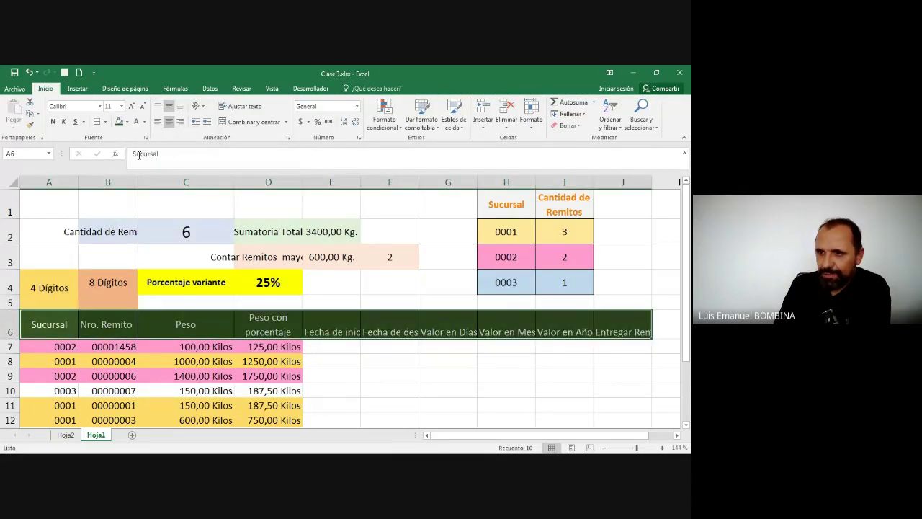
pyautogui.click(170, 123)
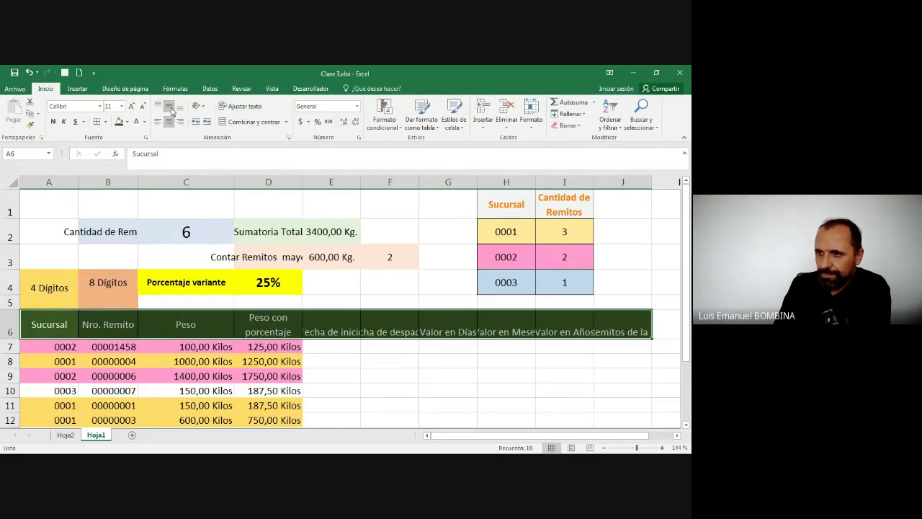
pyautogui.click(170, 108)
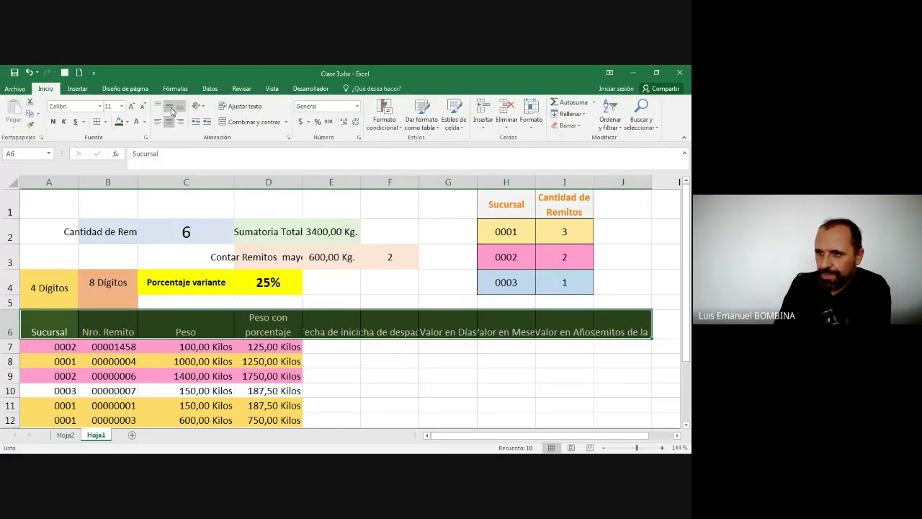
pyautogui.click(234, 108)
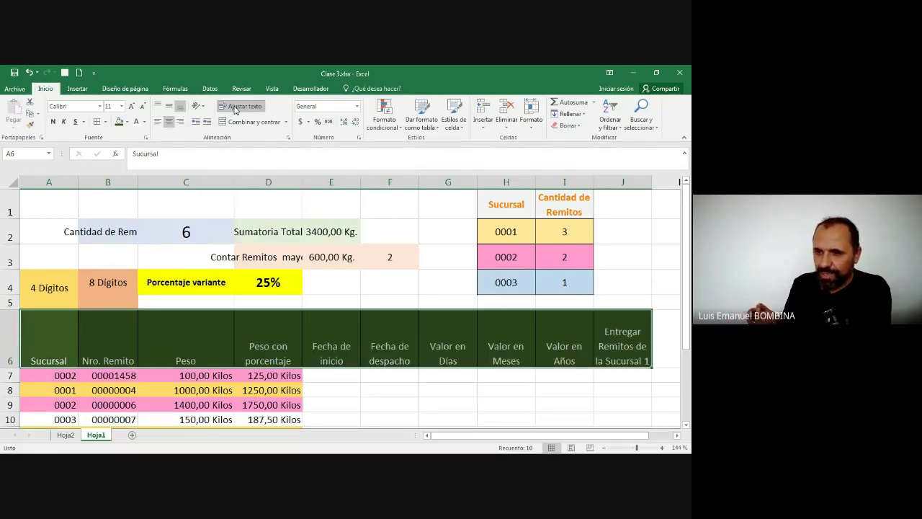
pyautogui.click(170, 106)
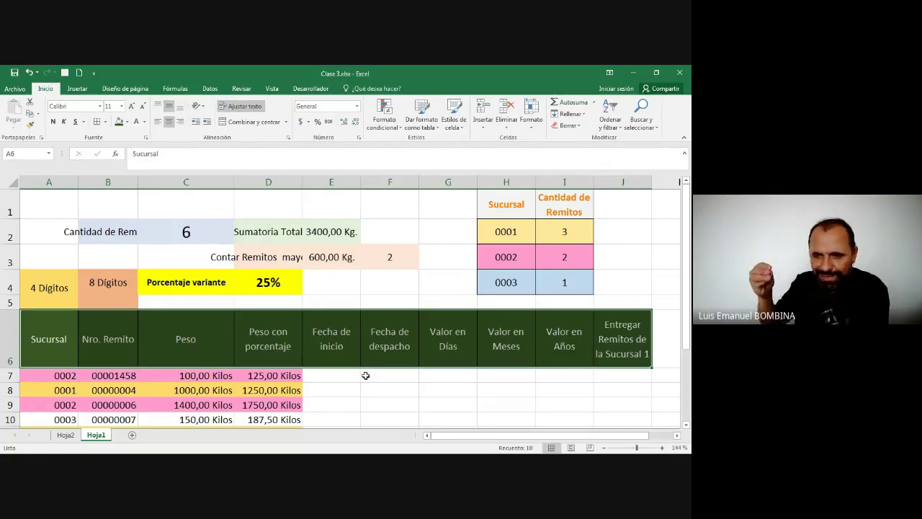
# Widen column J to fit its heading and make row 6 shorter
pyautogui.click(403, 372)
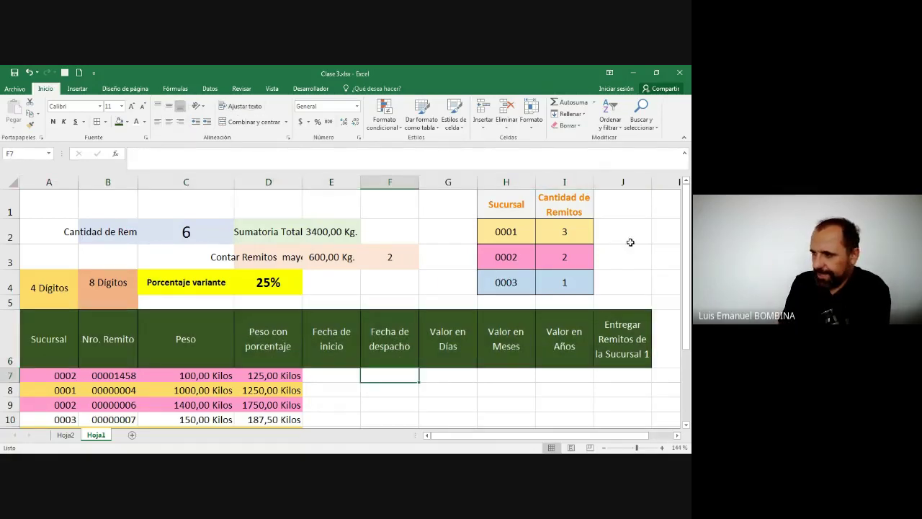
pyautogui.moveTo(652, 182); pyautogui.dragTo(674, 184)
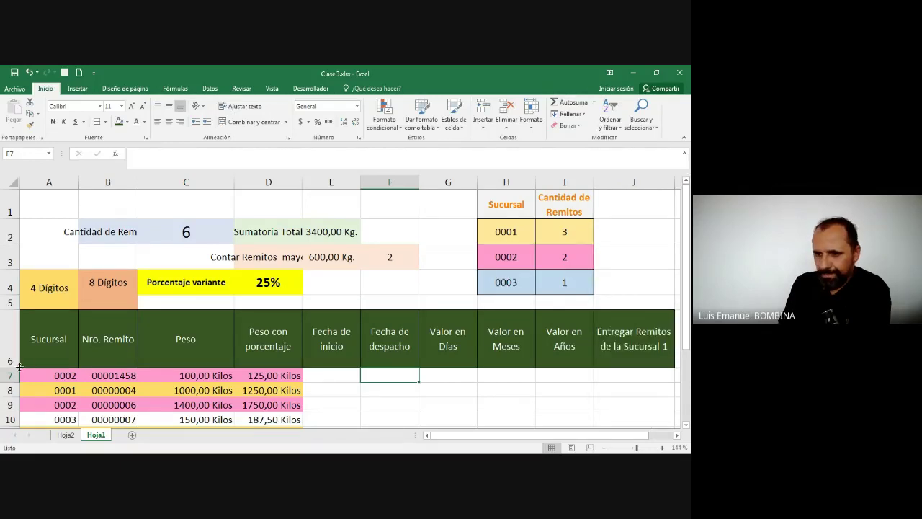
pyautogui.moveTo(10, 365); pyautogui.dragTo(10, 352)
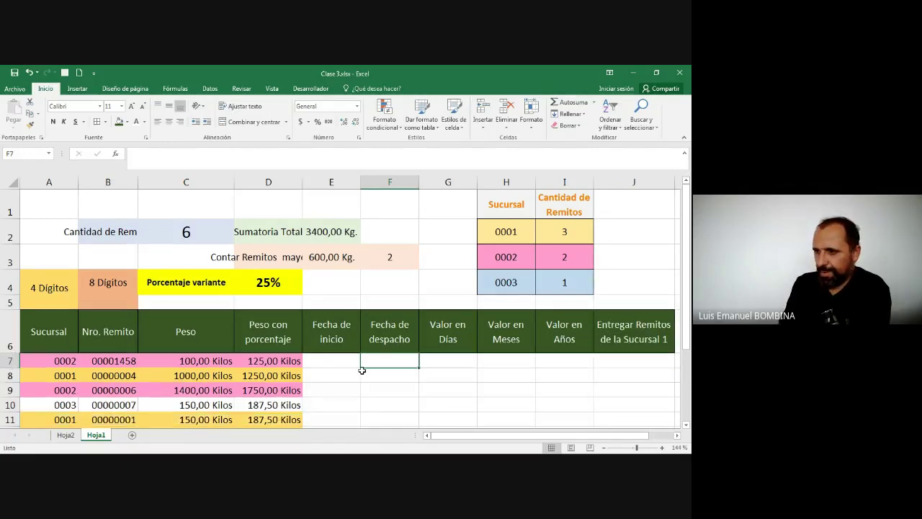
pyautogui.click(447, 384)
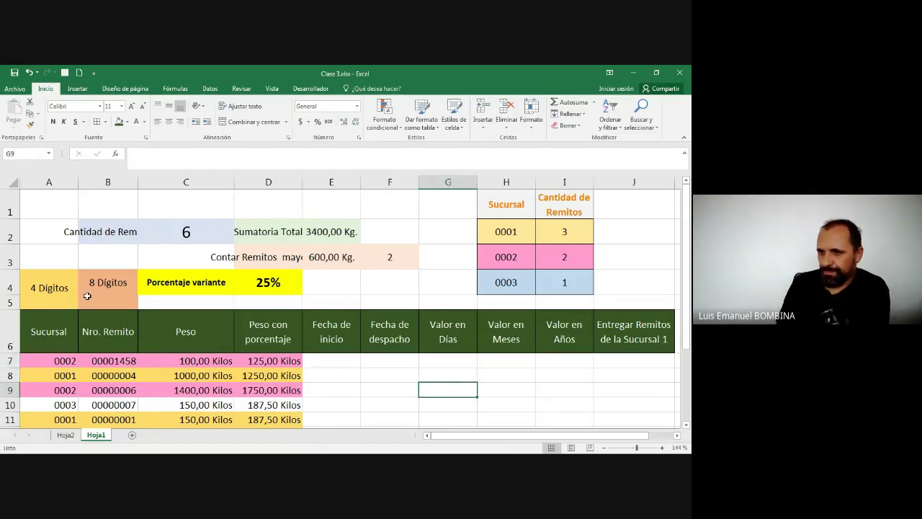
pyautogui.scroll(-1, 356, 353)
pyautogui.click(358, 282)
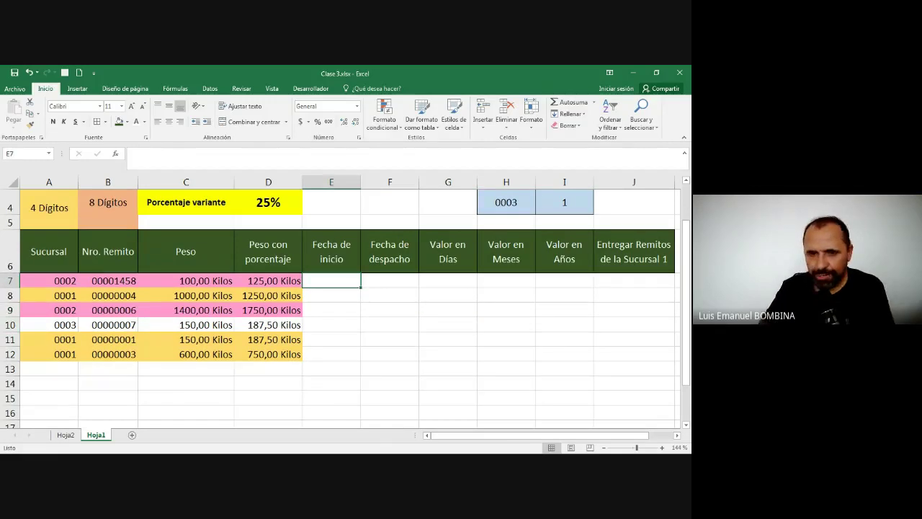
# Enter 01/06/2021 in E7 and format it as Fecha corta
pyautogui.write('1/6')
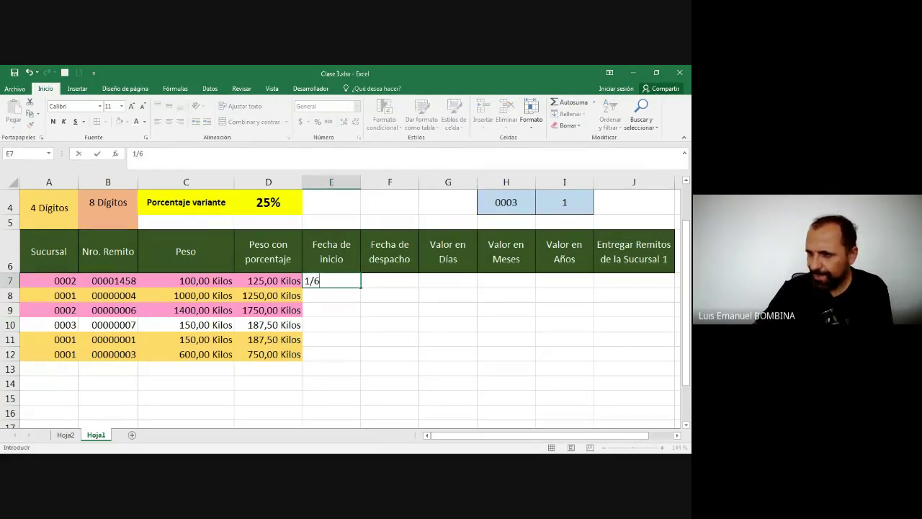
pyautogui.press('Tab')
pyautogui.press('Left')
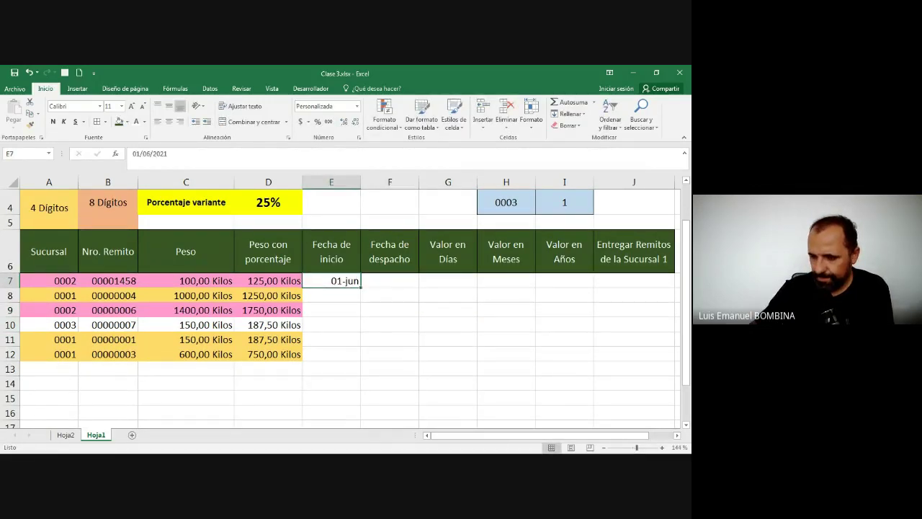
pyautogui.write('1/06')
pyautogui.write('/2021')
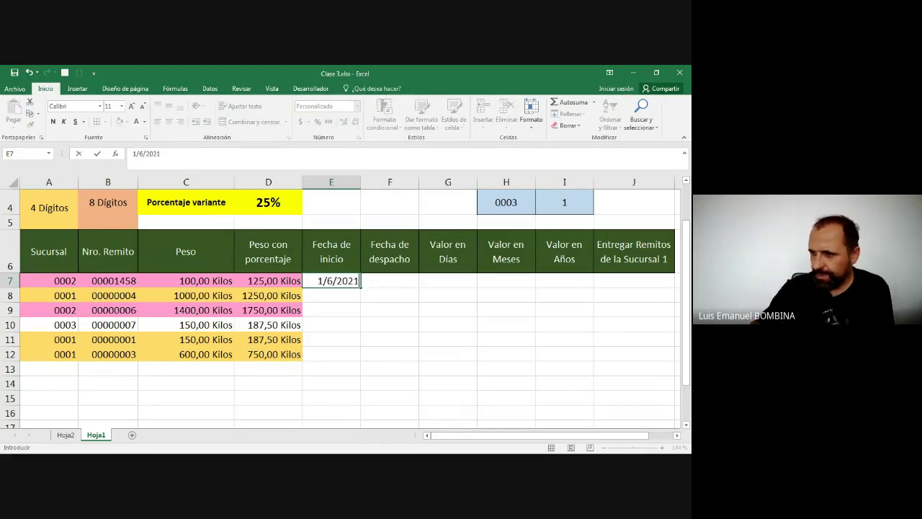
pyautogui.press('Return')
pyautogui.press('Up')
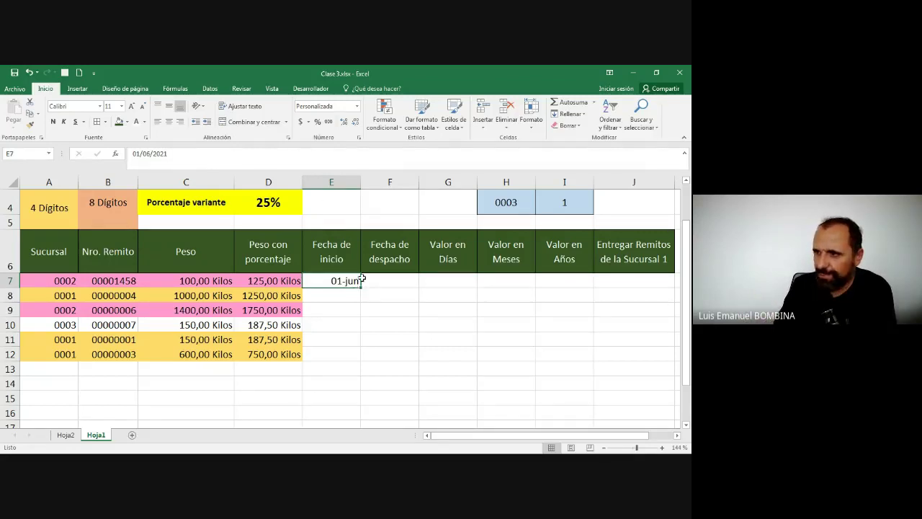
pyautogui.click(356, 106)
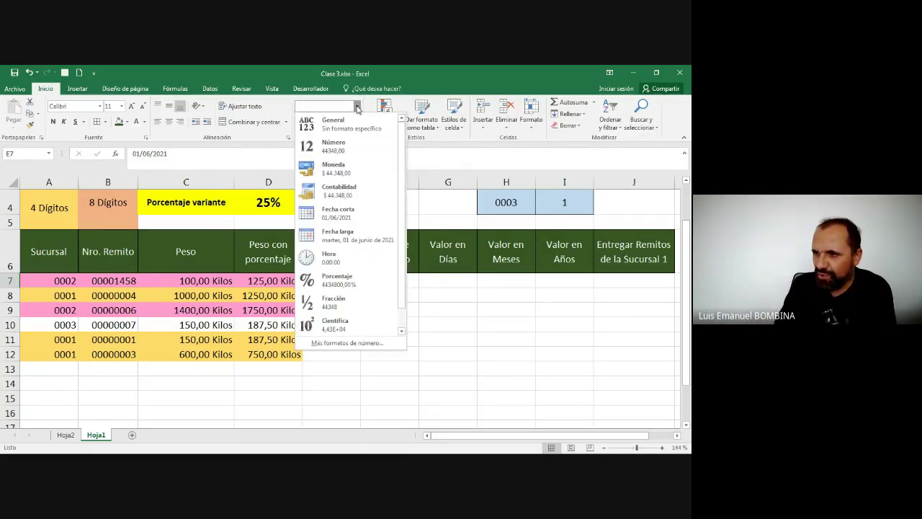
pyautogui.click(362, 217)
pyautogui.click(329, 305)
pyautogui.click(339, 283)
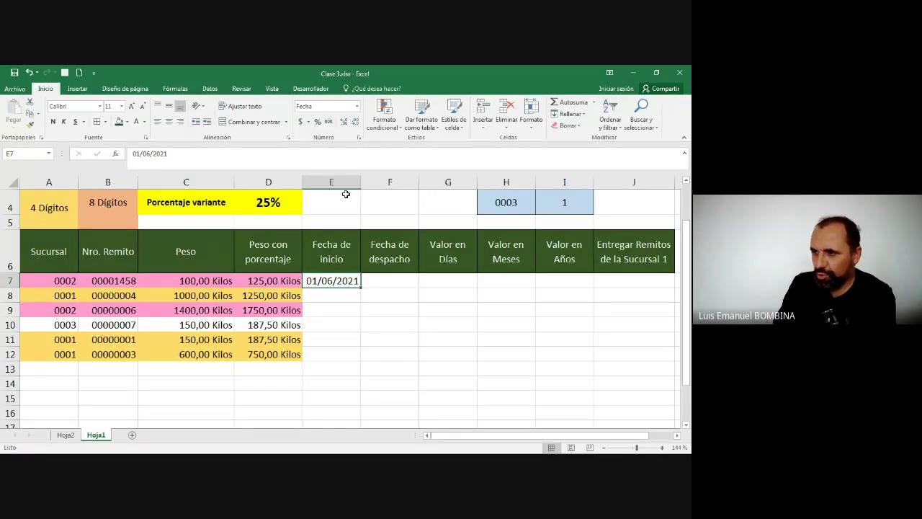
pyautogui.click(390, 308)
pyautogui.click(326, 281)
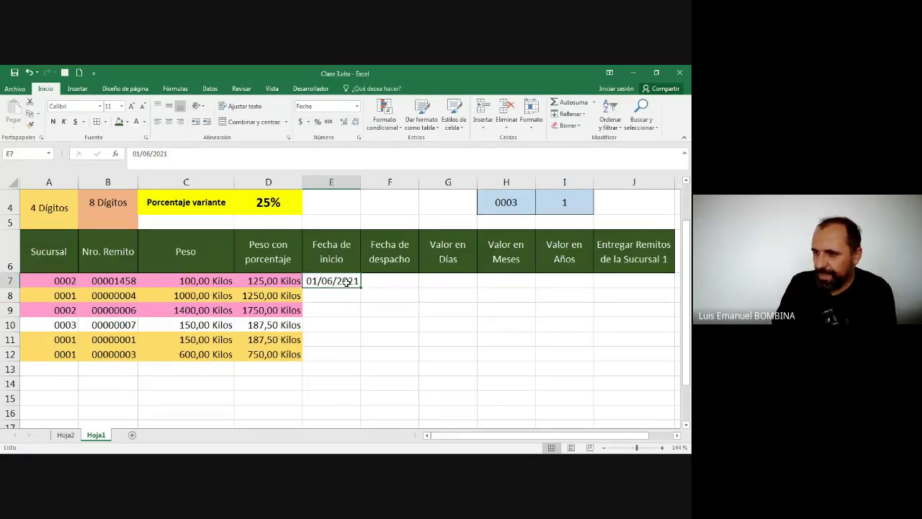
# Copy the date into F7 and change it to 11/06/2021
pyautogui.hotkey('ctrl', 'c')
pyautogui.press('Right')
pyautogui.hotkey('ctrl', 'v')
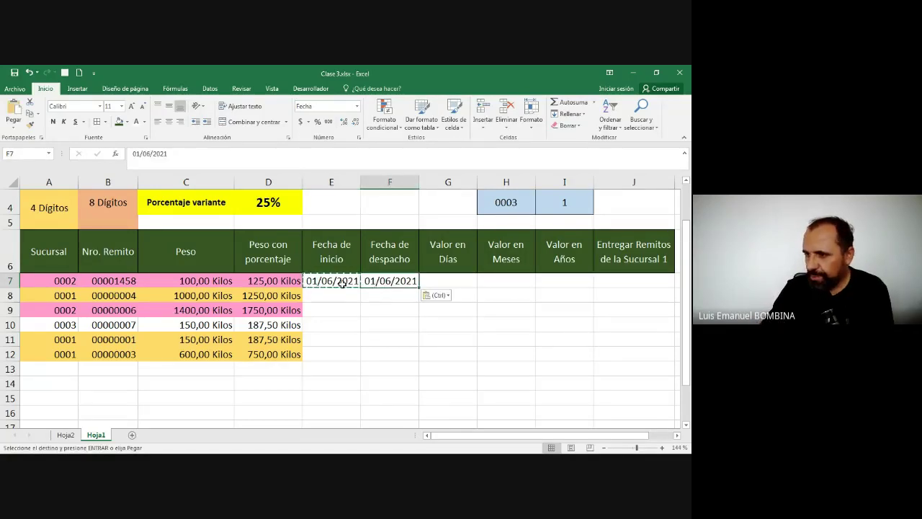
pyautogui.write('10/')
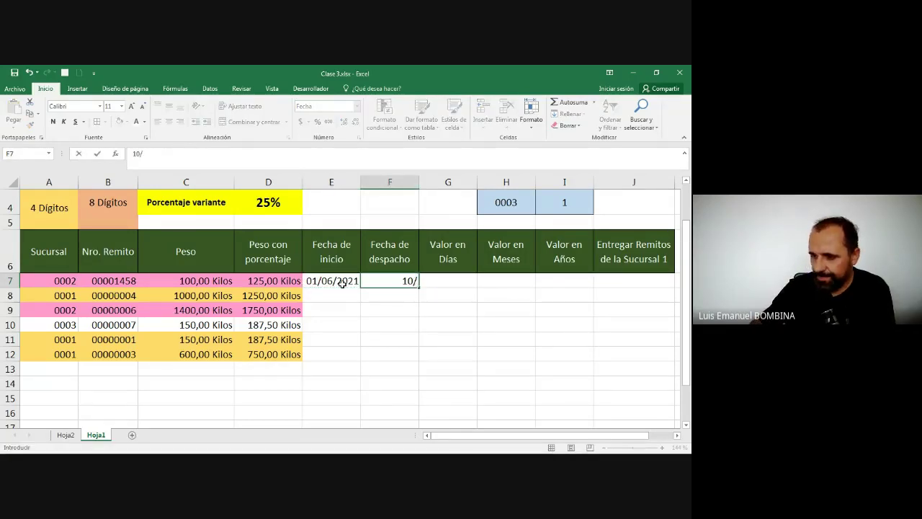
pyautogui.press('BackSpace')
pyautogui.press('BackSpace')
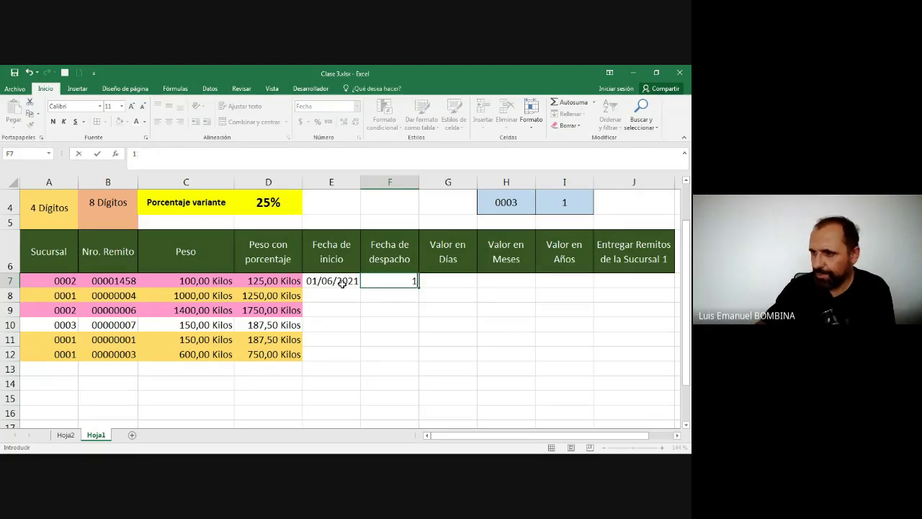
pyautogui.write('11/6')
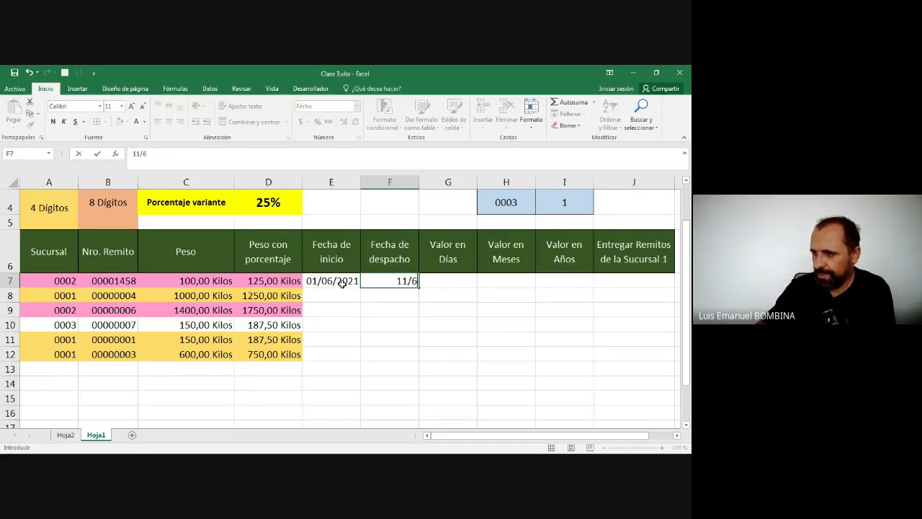
pyautogui.press('Return')
pyautogui.press('Up')
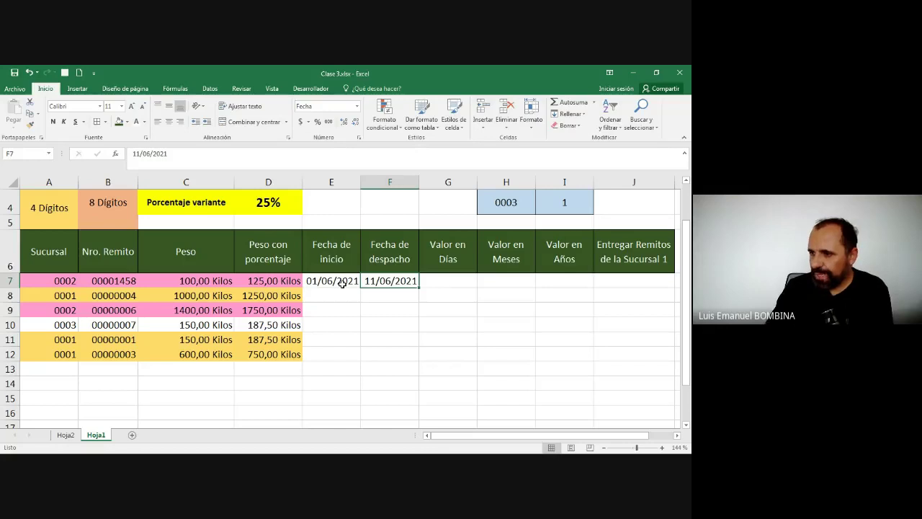
pyautogui.press('Right')
pyautogui.press('Up')
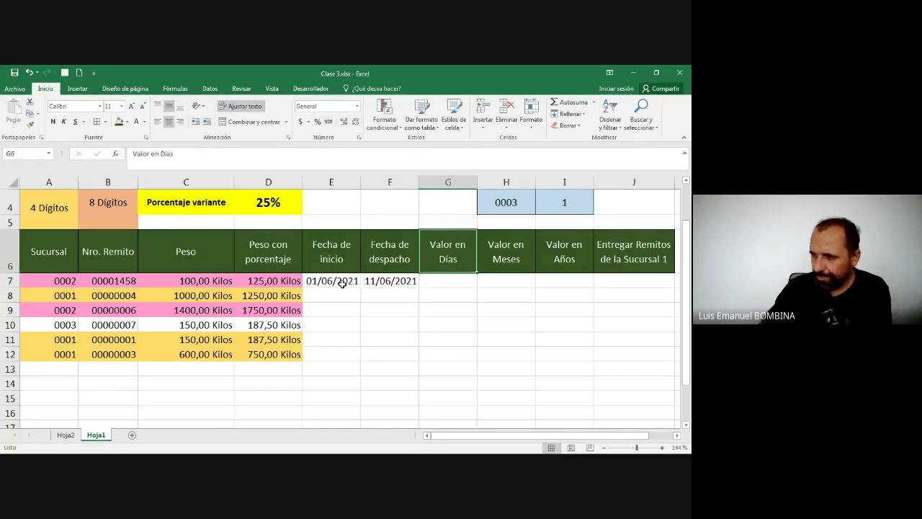
# Enter a SIFECHA formula in G7 comparing E7 and F7 with unit d
pyautogui.press('Down')
pyautogui.write('=Si')
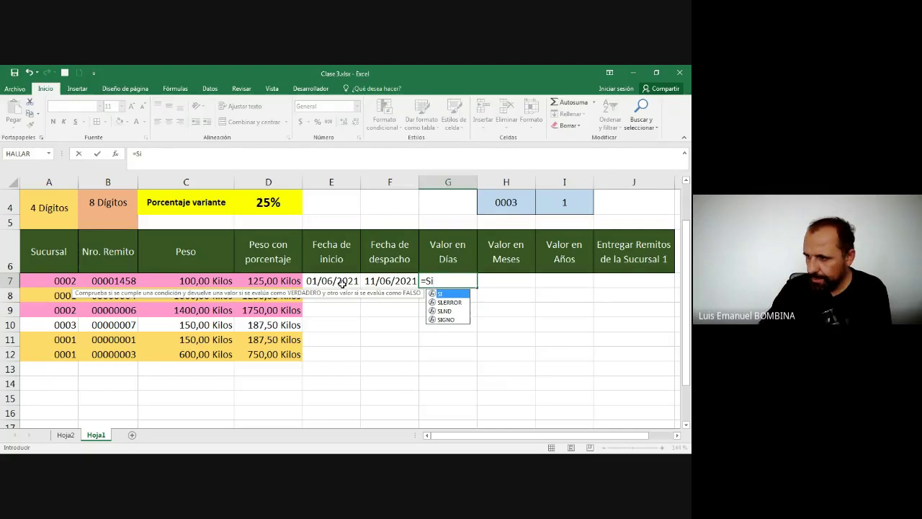
pyautogui.write('fe')
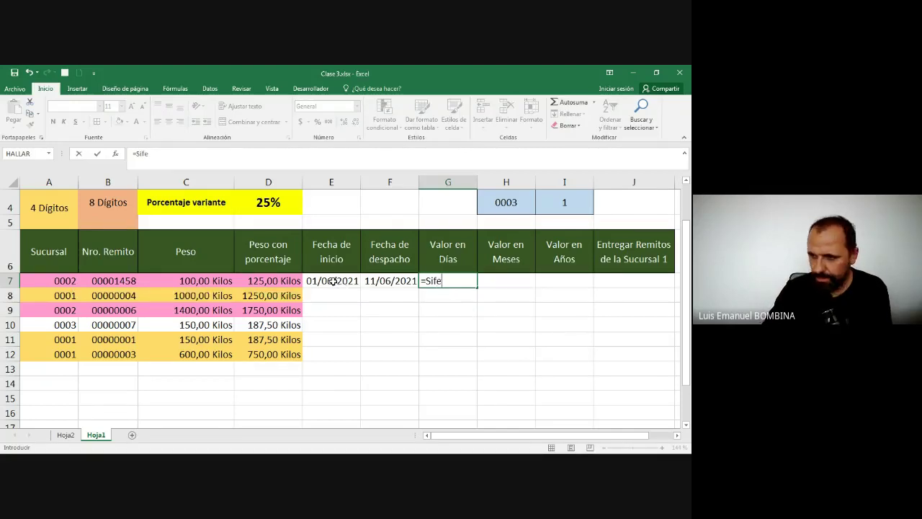
pyautogui.write('cha(')
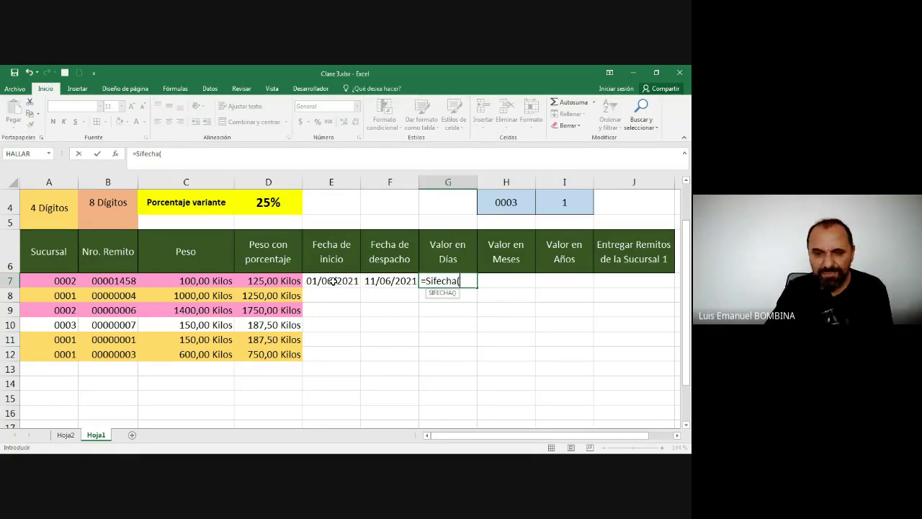
pyautogui.click(332, 281)
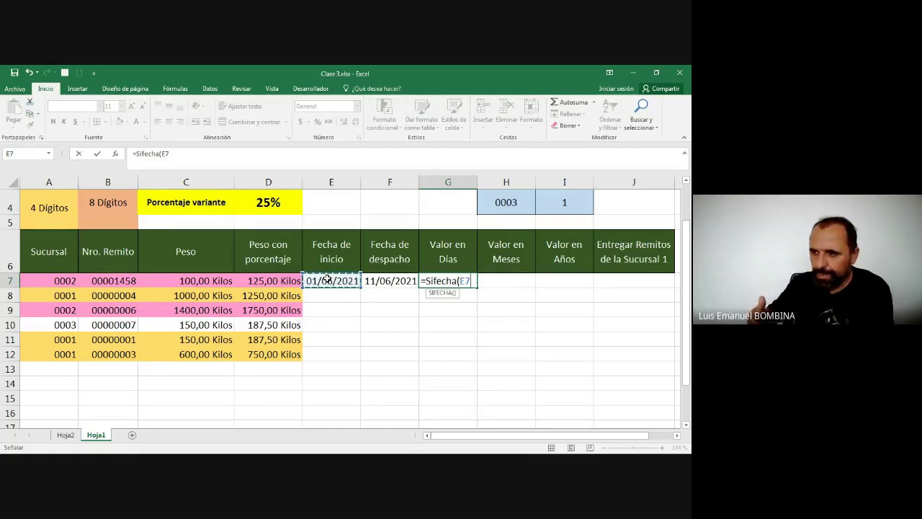
pyautogui.write(';')
pyautogui.press('Left')
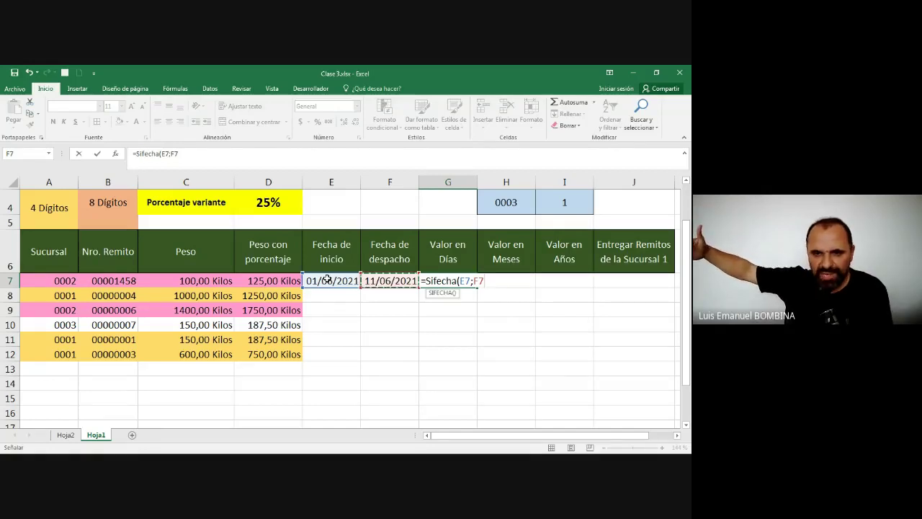
pyautogui.write(';')
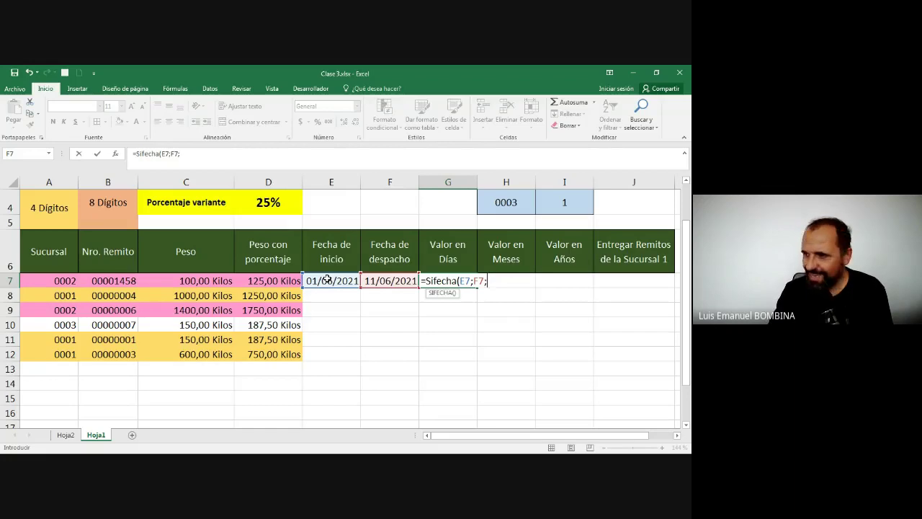
pyautogui.write('d')
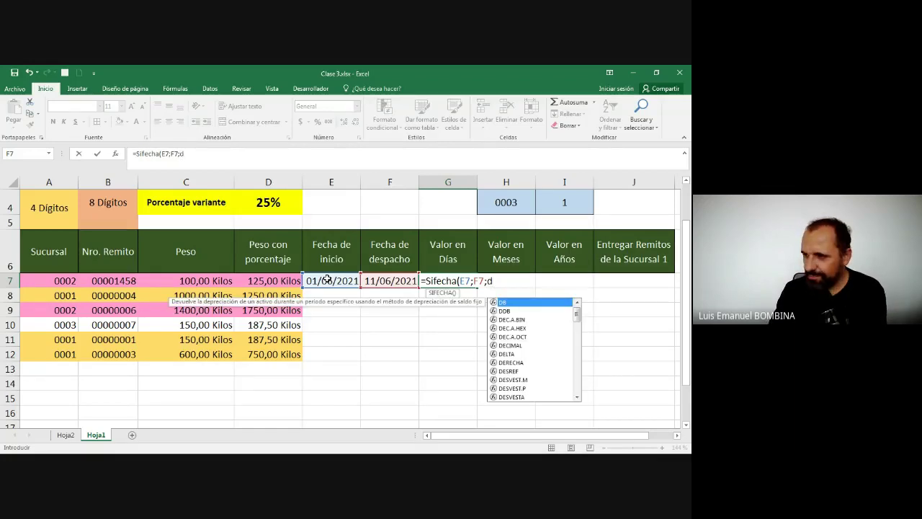
pyautogui.press('Return')
# Fix the unit to "d" in quotes so G7 shows 10 days
pyautogui.press('Up')
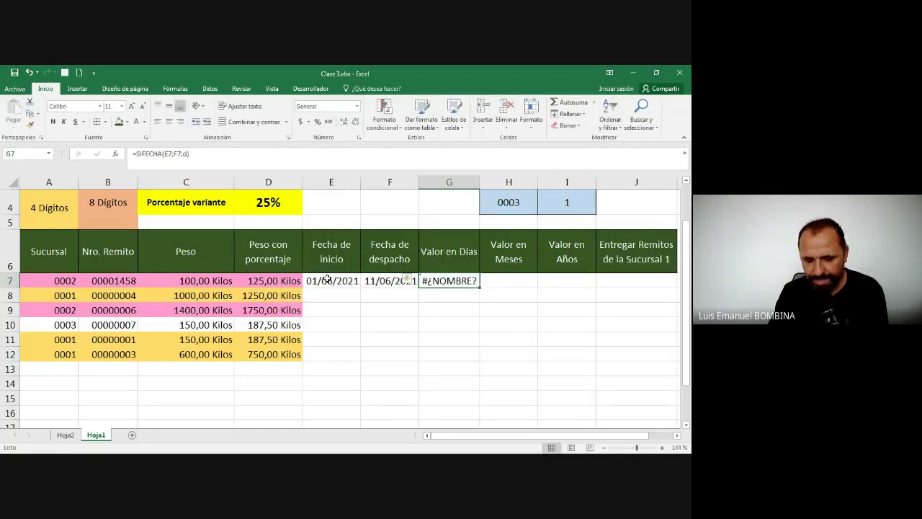
pyautogui.press('F2')
pyautogui.press('Left')
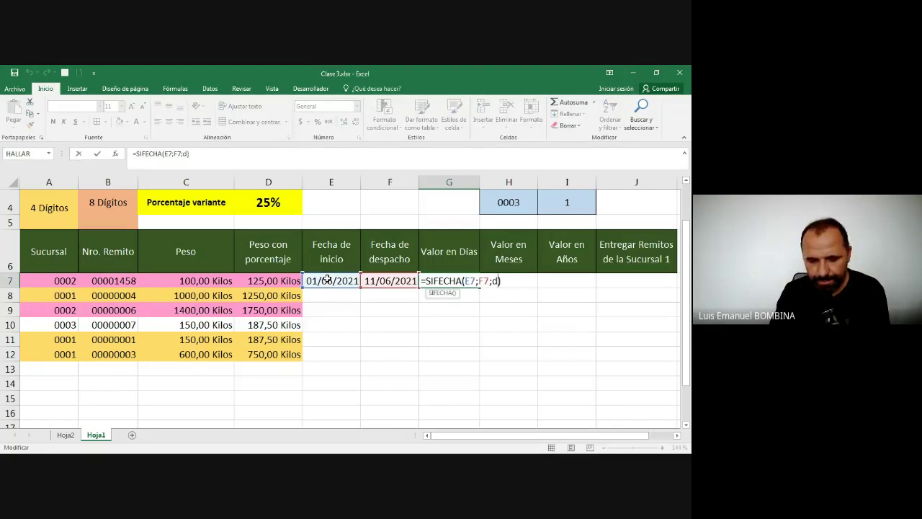
pyautogui.write('"d"')
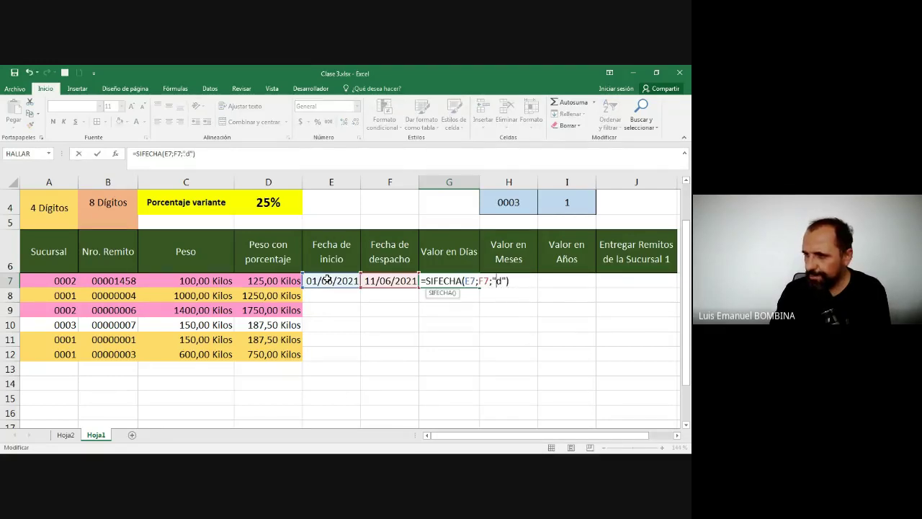
pyautogui.press('Return')
pyautogui.press('Up')
# Centre the dates and day count in E7:G7
pyautogui.press('Left')
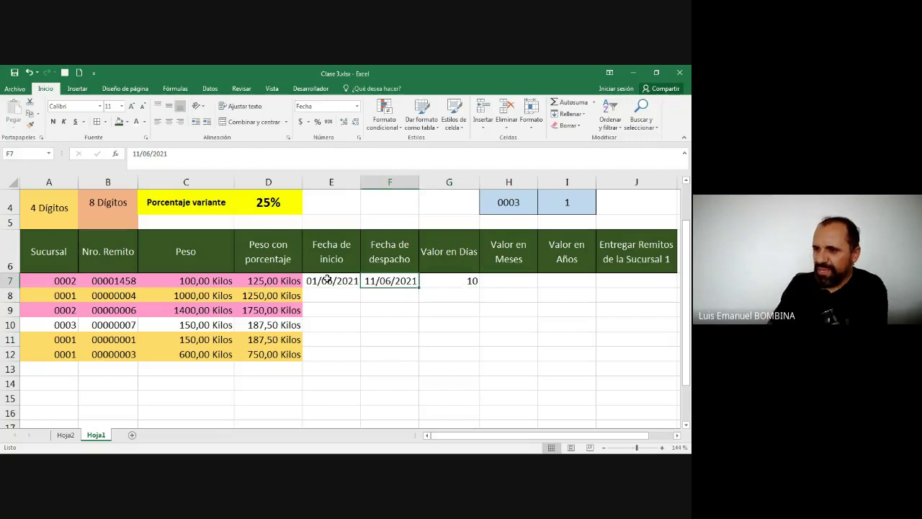
pyautogui.click(326, 281)
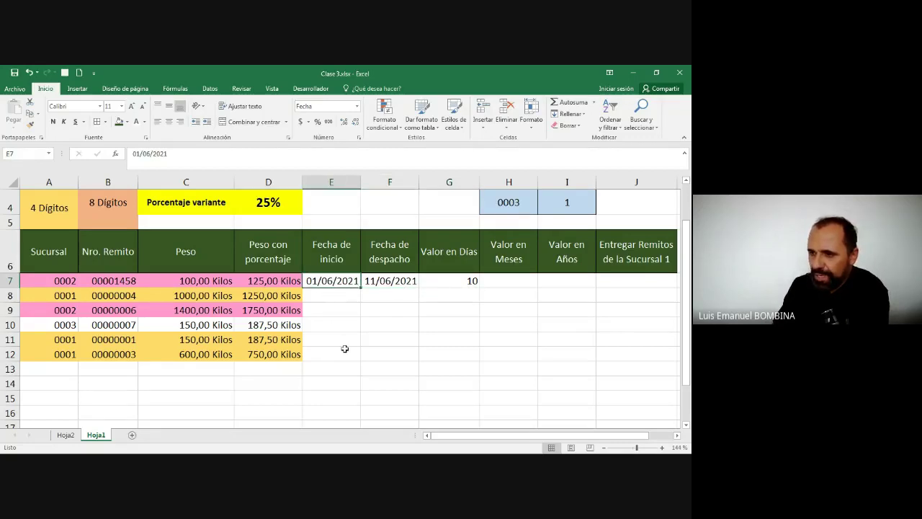
pyautogui.click(386, 281)
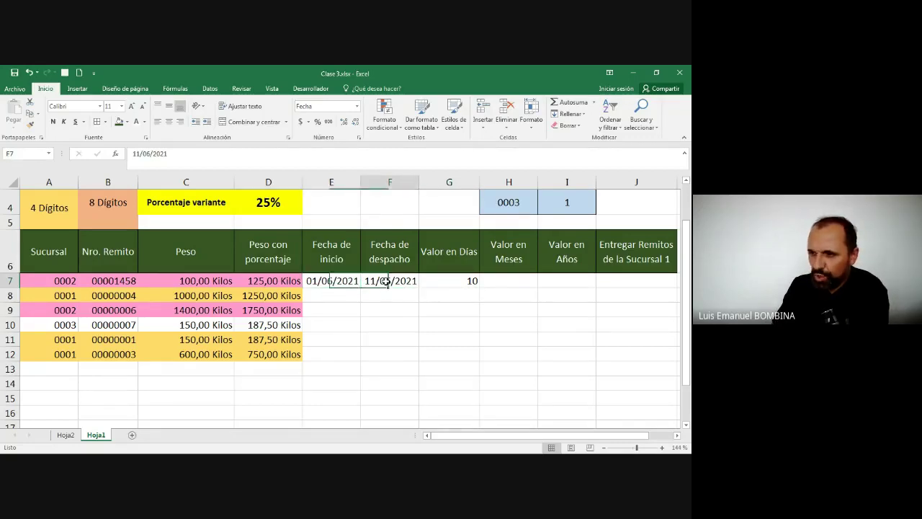
pyautogui.click(457, 281)
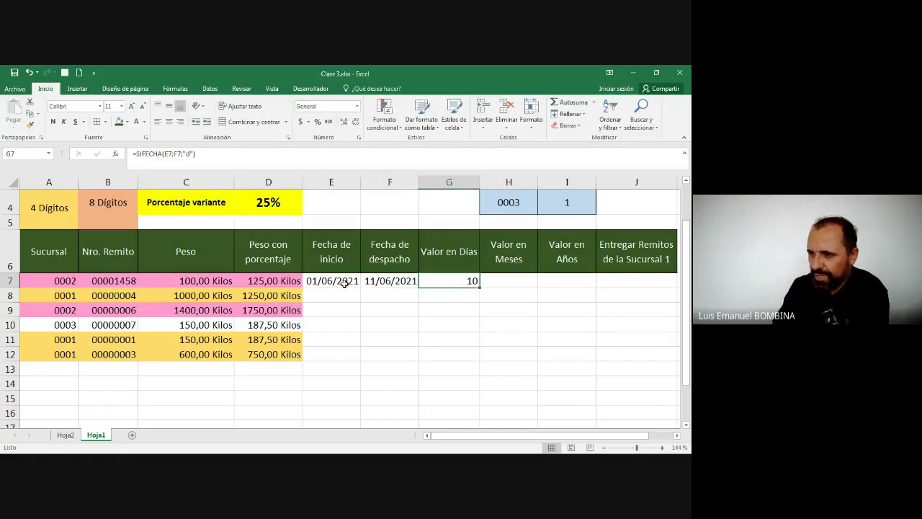
pyautogui.moveTo(346, 282); pyautogui.dragTo(447, 281)
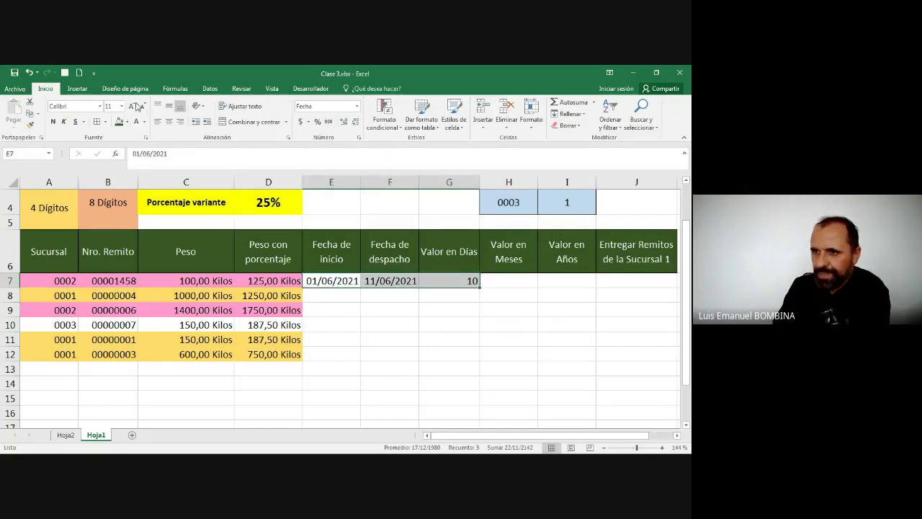
pyautogui.click(168, 121)
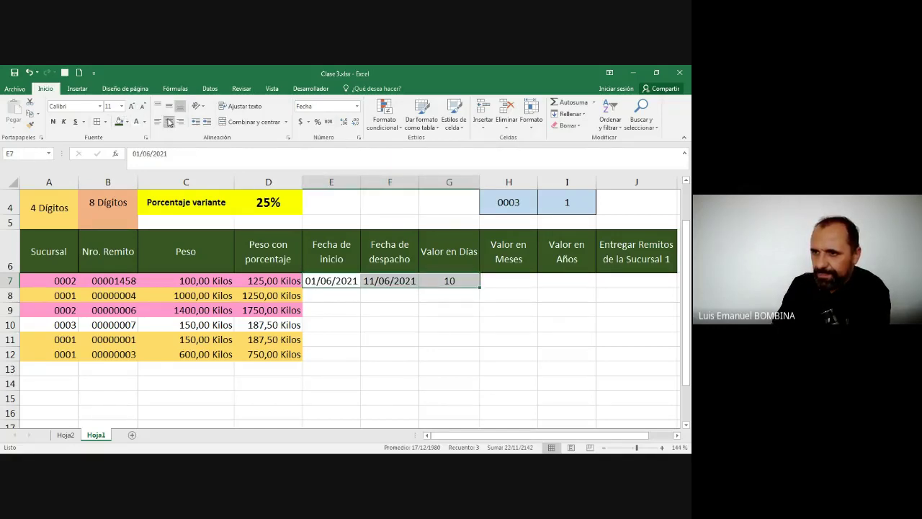
pyautogui.click(472, 299)
pyautogui.click(335, 365)
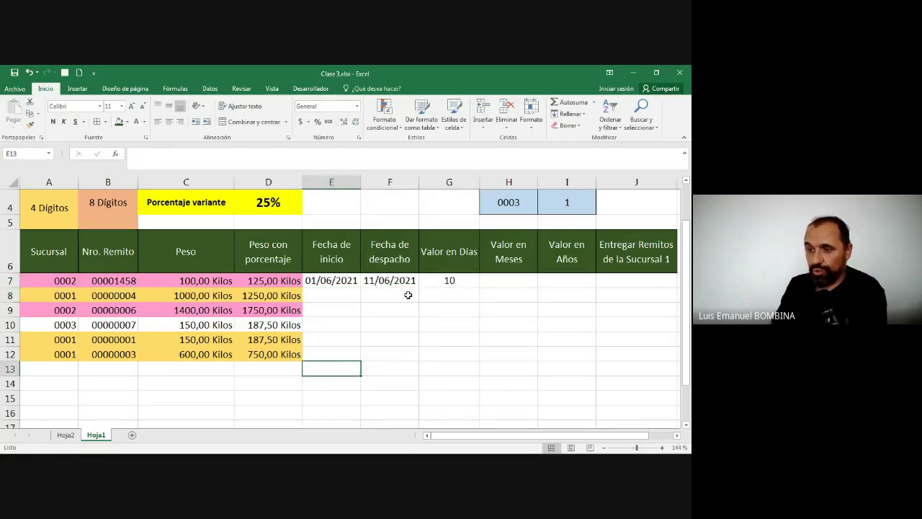
# Try changing F7 to 11/04/2021, then undo the change
pyautogui.click(385, 285)
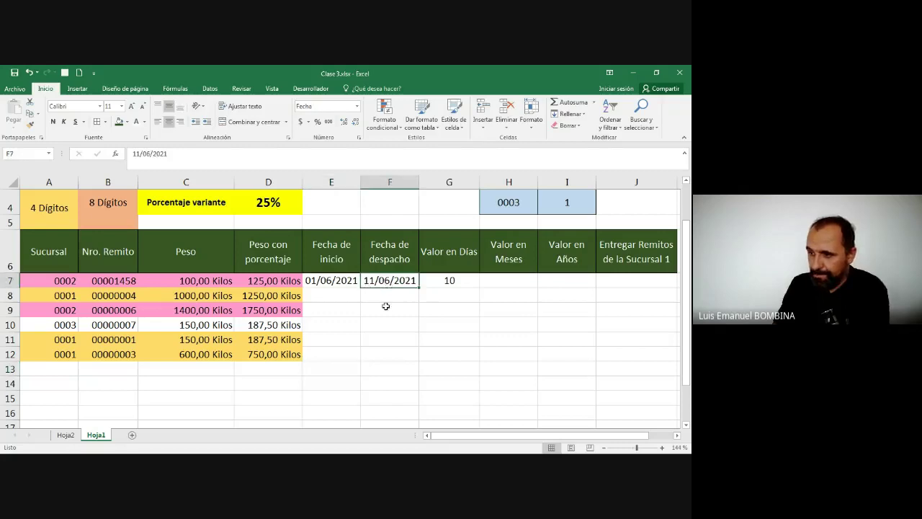
pyautogui.press('F2')
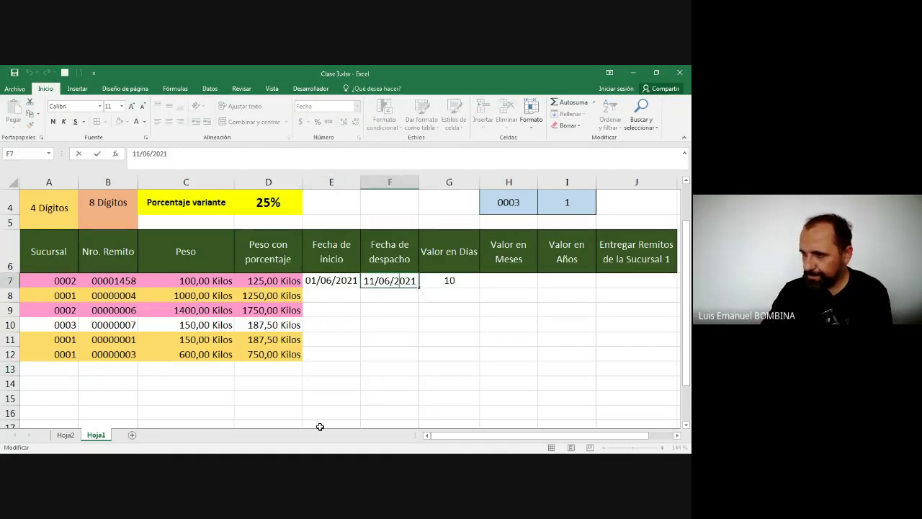
pyautogui.press('Delete')
pyautogui.write('4')
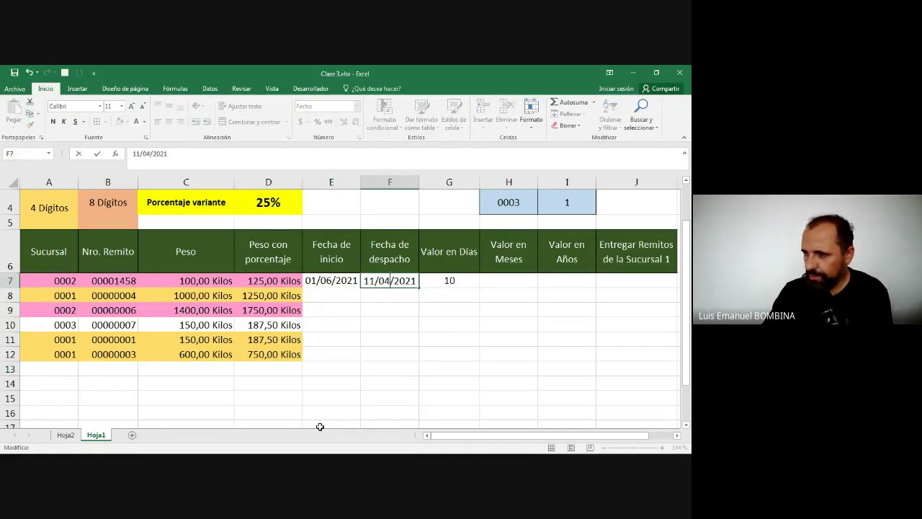
pyautogui.press('Return')
pyautogui.press('Up')
pyautogui.press('Right')
pyautogui.press('Left')
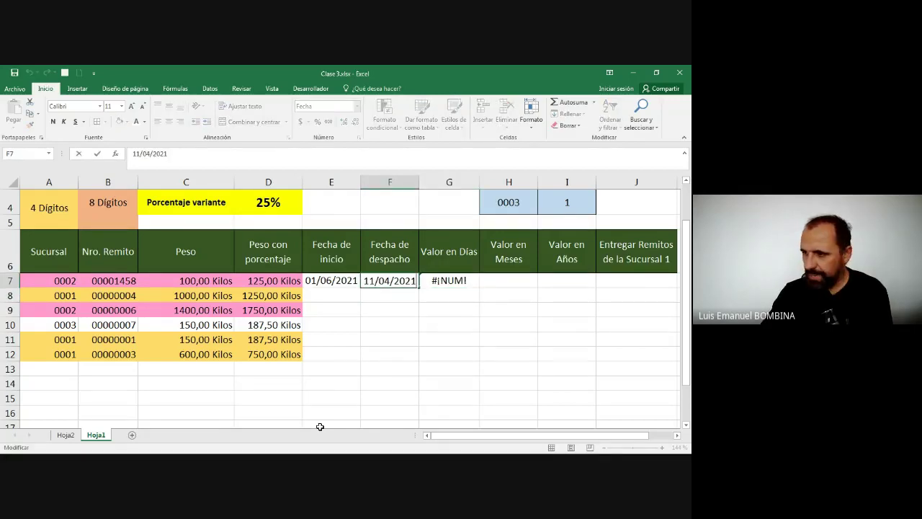
pyautogui.hotkey('ctrl', 'z')
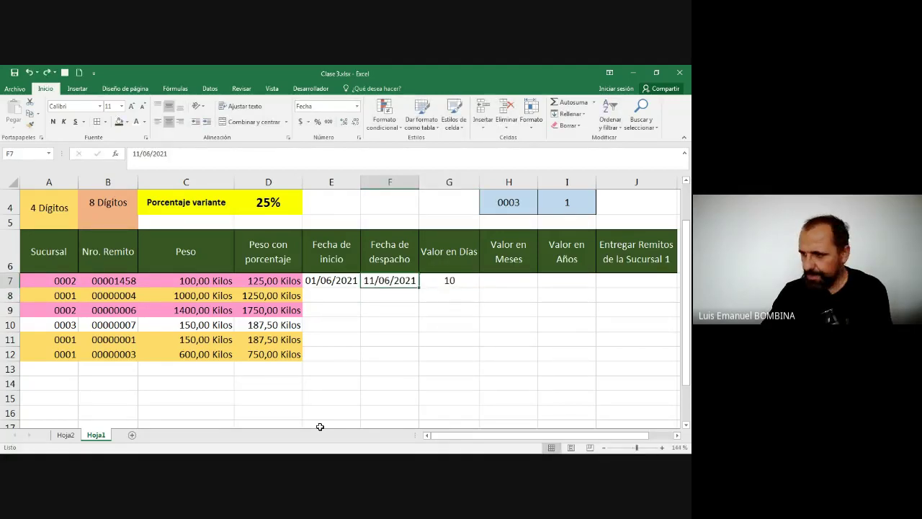
# Change the start date in E7 to 01/04/2021 so G7 shows 71 days
pyautogui.press('Left')
pyautogui.press('F2')
pyautogui.press('Left')
pyautogui.press('Left')
pyautogui.press('Left')
pyautogui.press('Left')
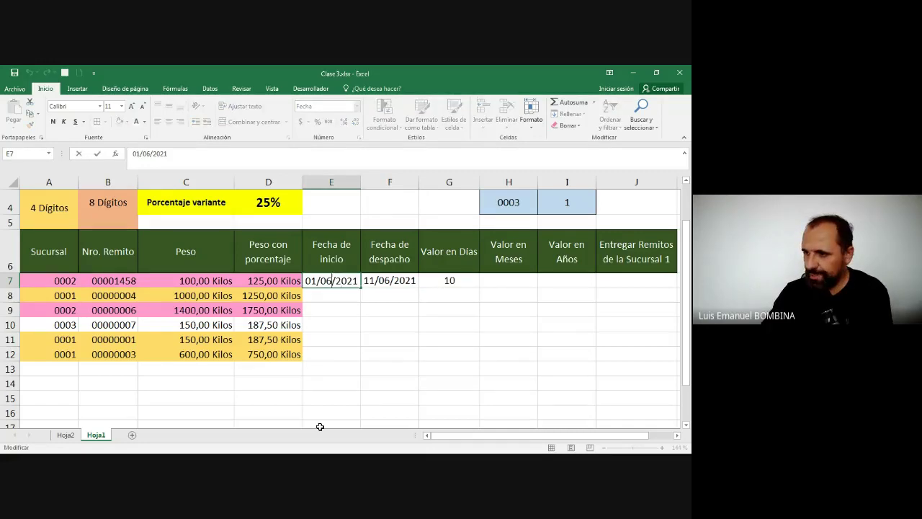
pyautogui.press('Delete')
pyautogui.write('4')
pyautogui.press('Return')
pyautogui.press('Up')
pyautogui.press('Right')
pyautogui.press('Right')
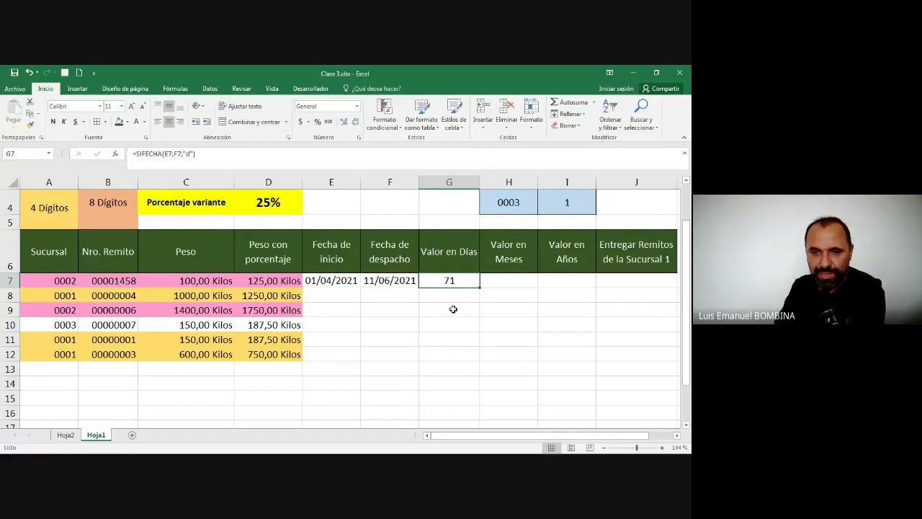
pyautogui.click(483, 280)
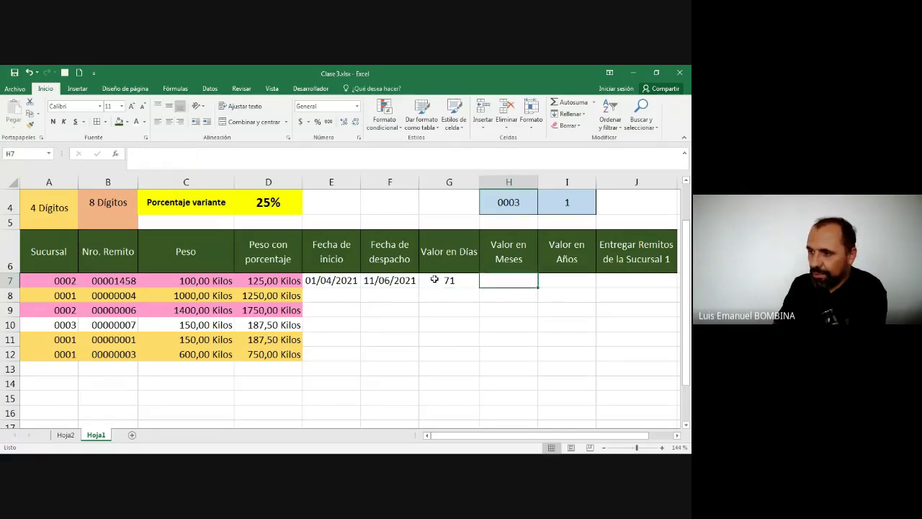
pyautogui.click(450, 281)
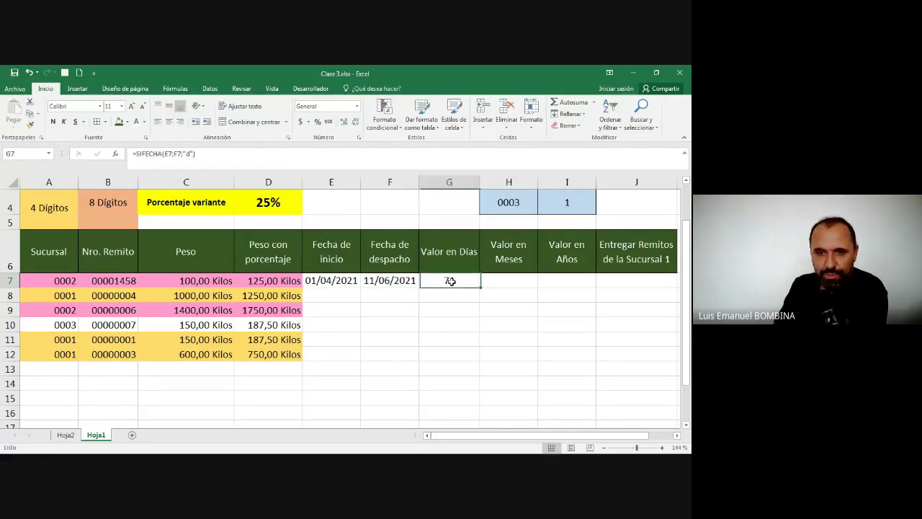
pyautogui.click(507, 280)
pyautogui.click(434, 280)
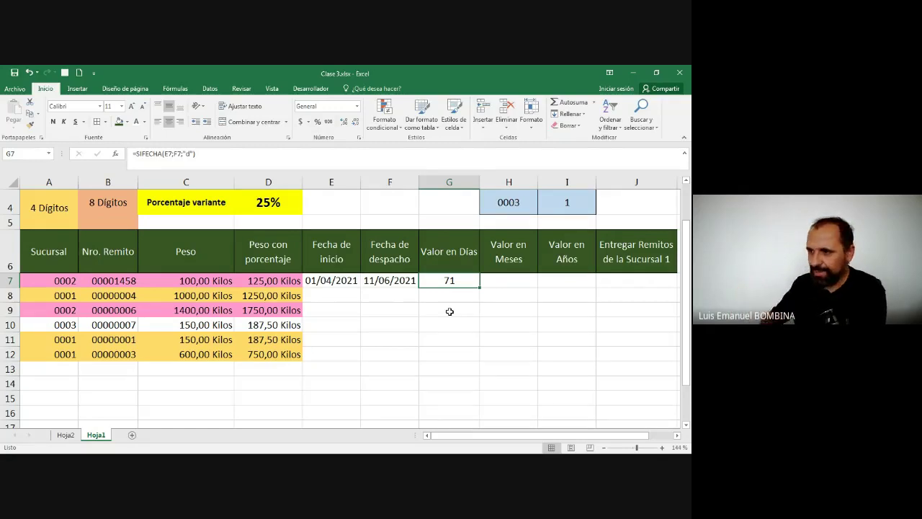
pyautogui.press('Up')
# Change G7's SIFECHA unit from "d" to "md" so it shows 10
pyautogui.press('Down')
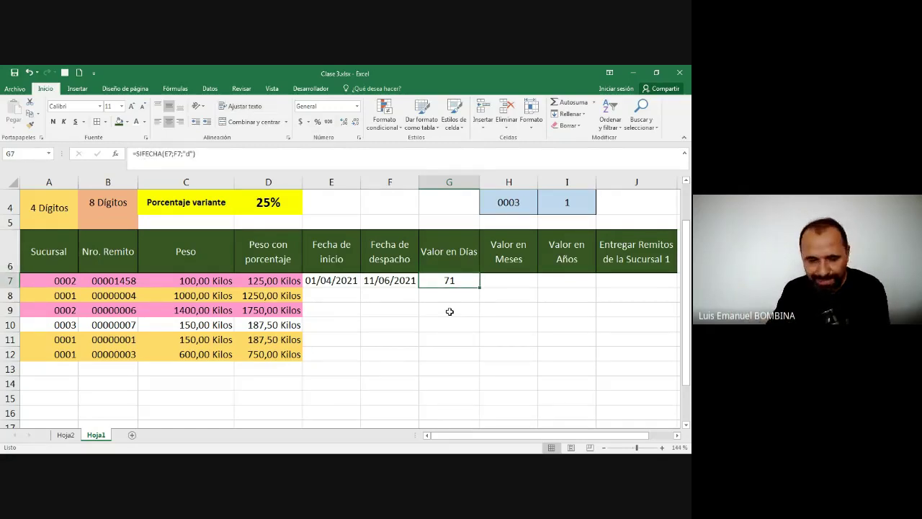
pyautogui.press('F2')
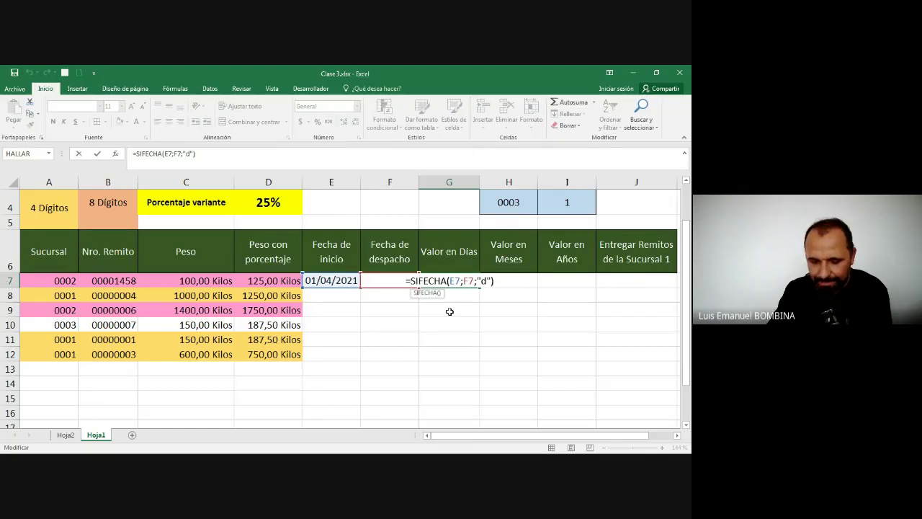
pyautogui.press('Left')
pyautogui.press('Left')
pyautogui.press('Left')
pyautogui.write('m')
pyautogui.press('Return')
pyautogui.press('Up')
# Review G7's formula references without changing it, then move to H7
pyautogui.press('F2')
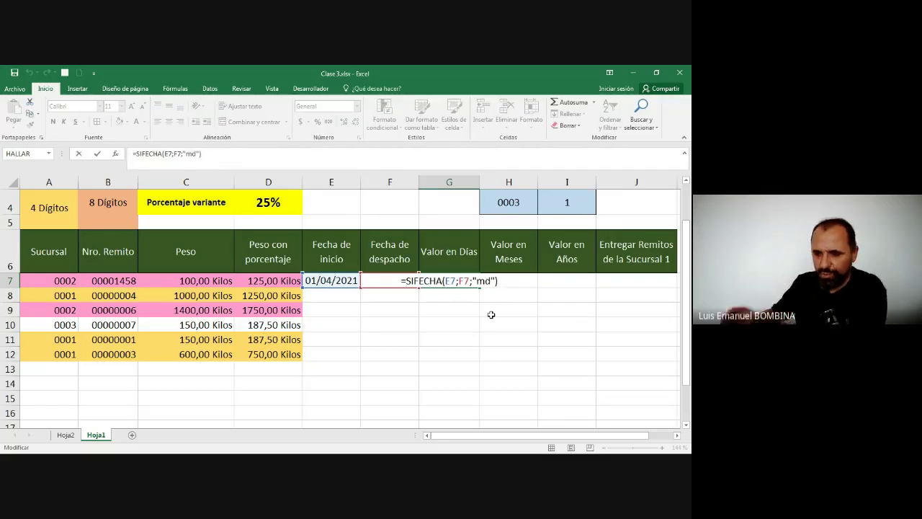
pyautogui.press('Return')
pyautogui.press('Up')
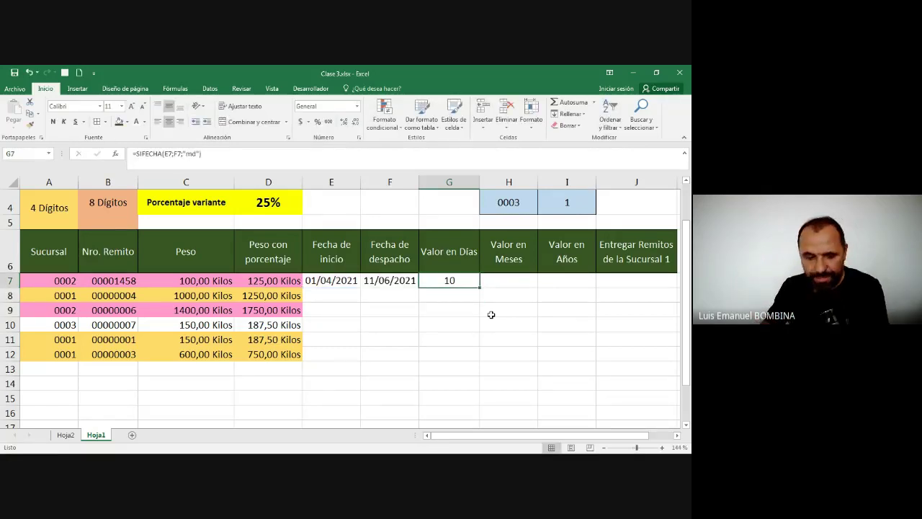
pyautogui.press('F2')
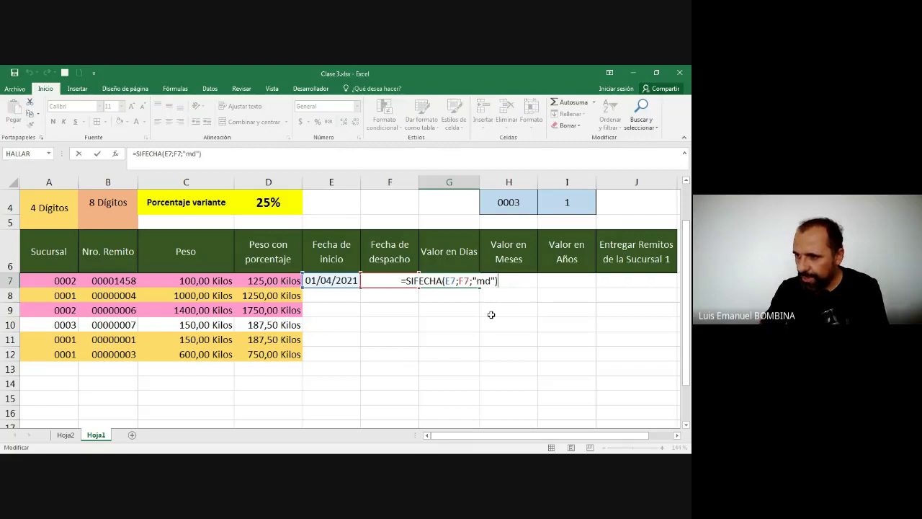
pyautogui.press('Escape')
pyautogui.press('Right')
# Enter =SIFECHA(E7;F7;"ym") in H7, showing 2 months
pyautogui.write('=')
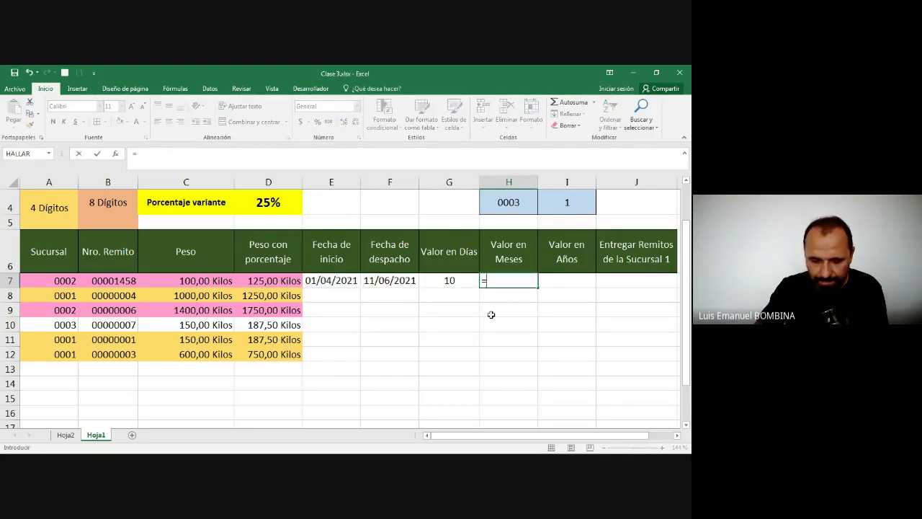
pyautogui.write('Sifecha(')
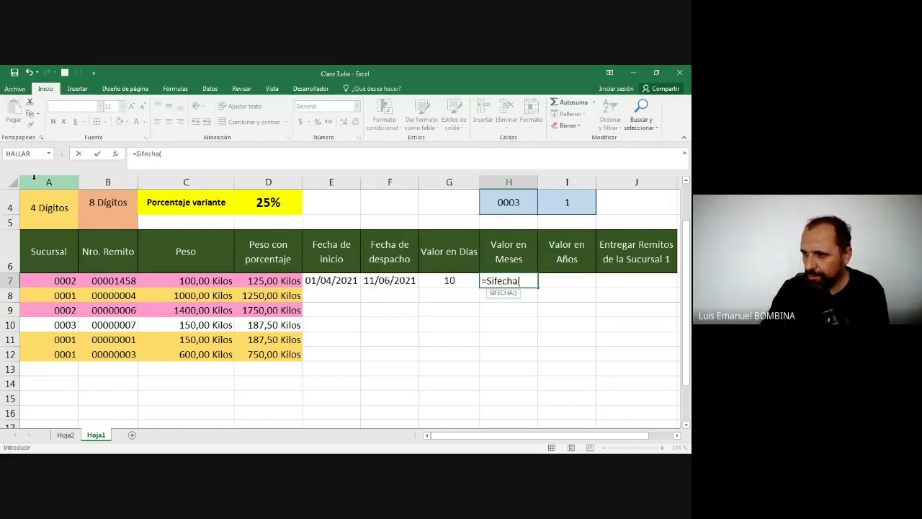
pyautogui.press('Left')
pyautogui.press('Left')
pyautogui.press('Left')
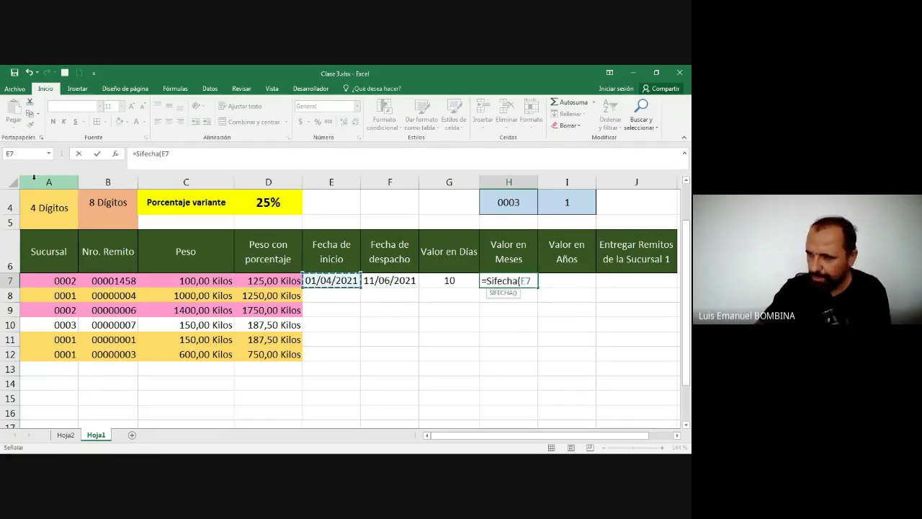
pyautogui.write(';')
pyautogui.press('Left')
pyautogui.press('Left')
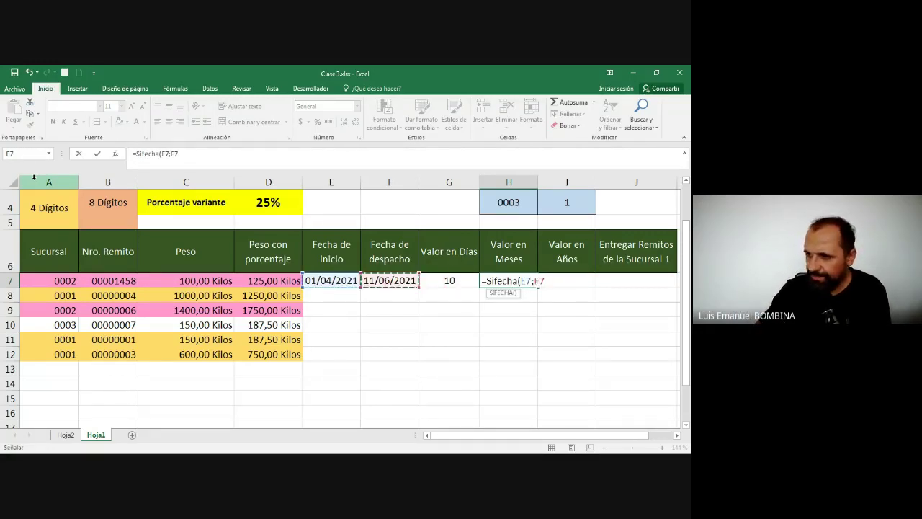
pyautogui.write(';')
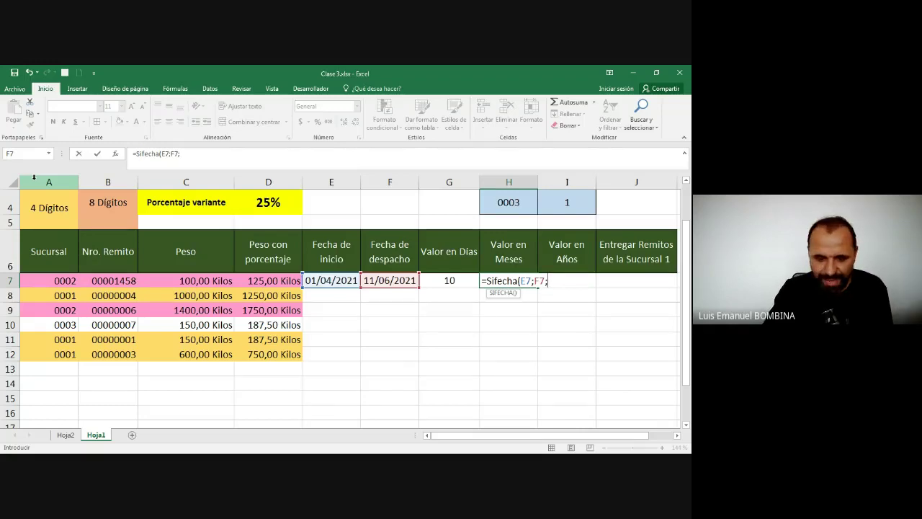
pyautogui.write('y')
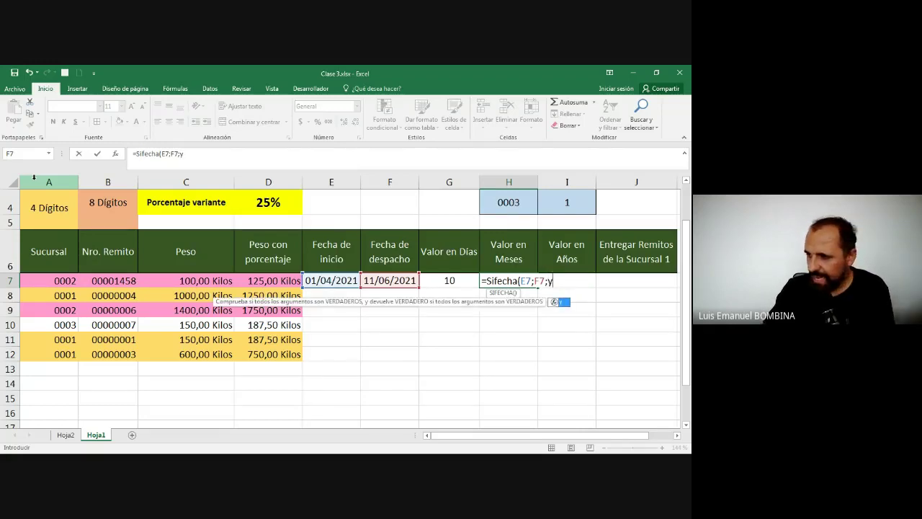
pyautogui.press('BackSpace')
pyautogui.write('"')
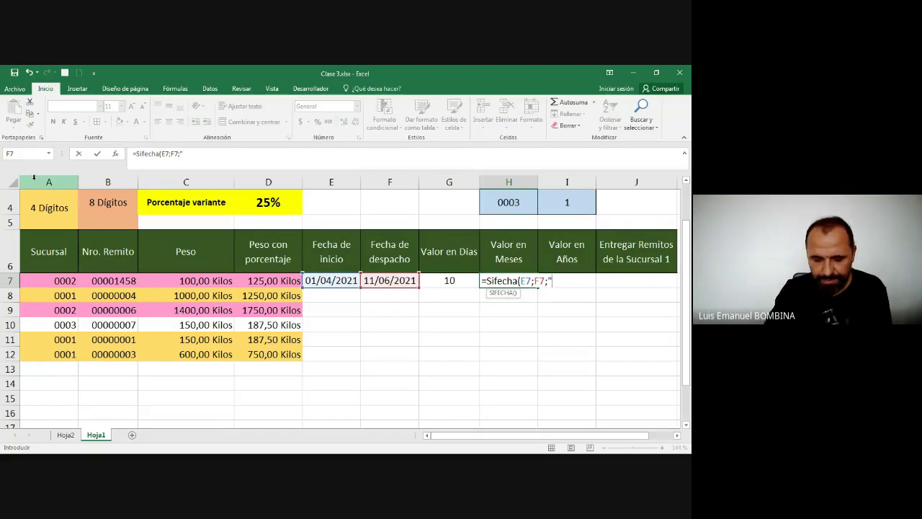
pyautogui.write('ym"')
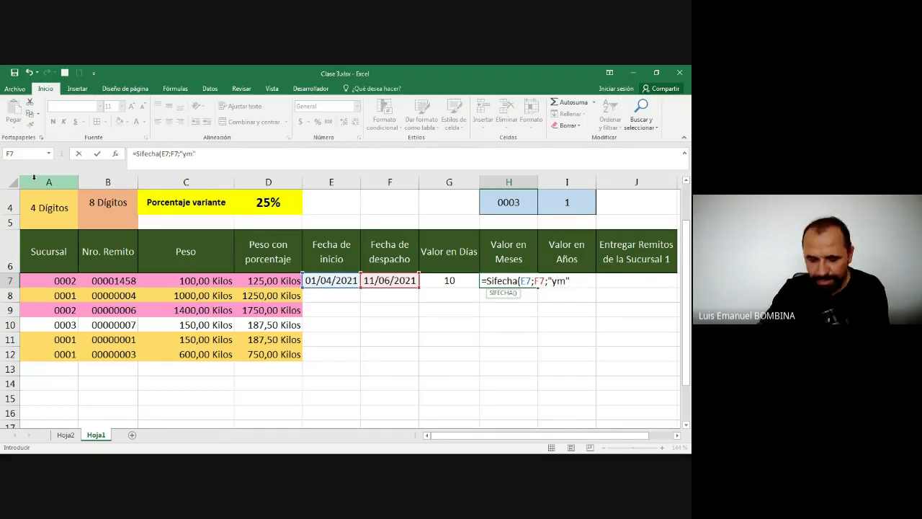
pyautogui.write(')')
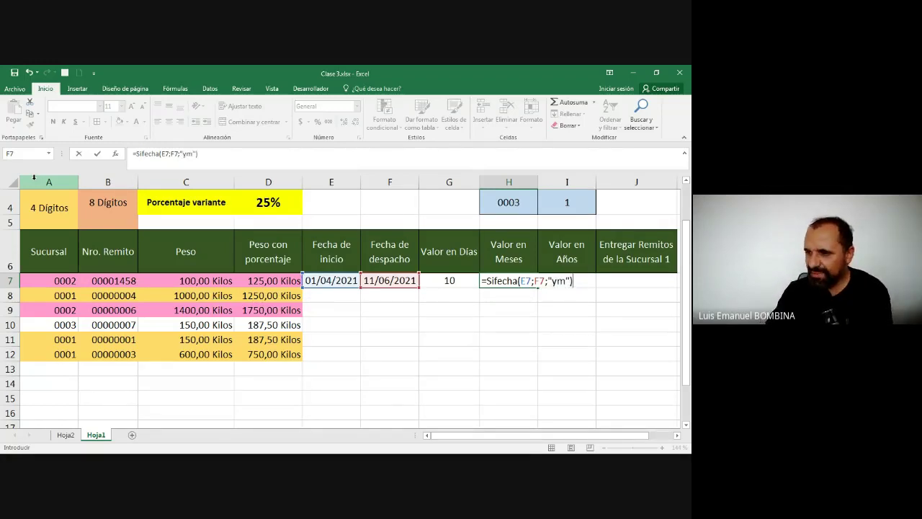
pyautogui.press('Return')
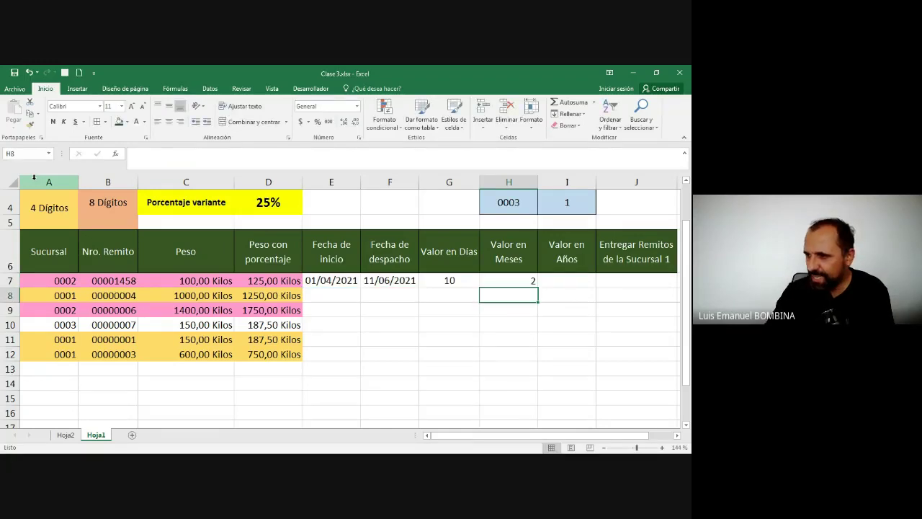
pyautogui.press('Up')
pyautogui.press('Left')
pyautogui.hotkey('shift', 'Right')
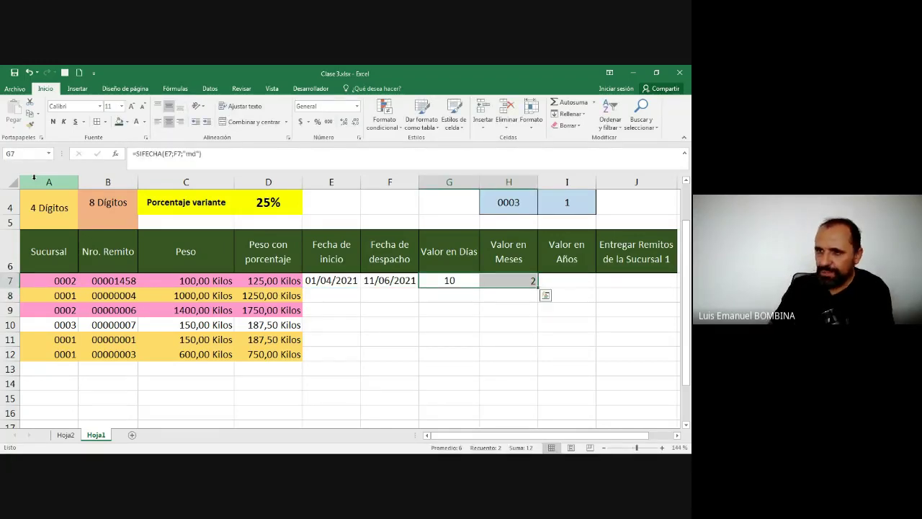
# Centre the 10 and 2 results in G7:H7
pyautogui.click(169, 121)
pyautogui.click(169, 122)
pyautogui.click(446, 356)
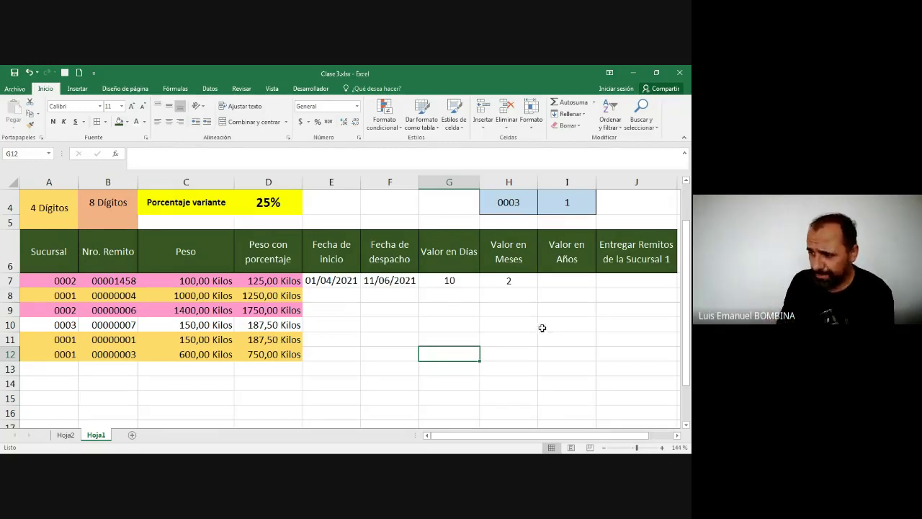
pyautogui.click(562, 278)
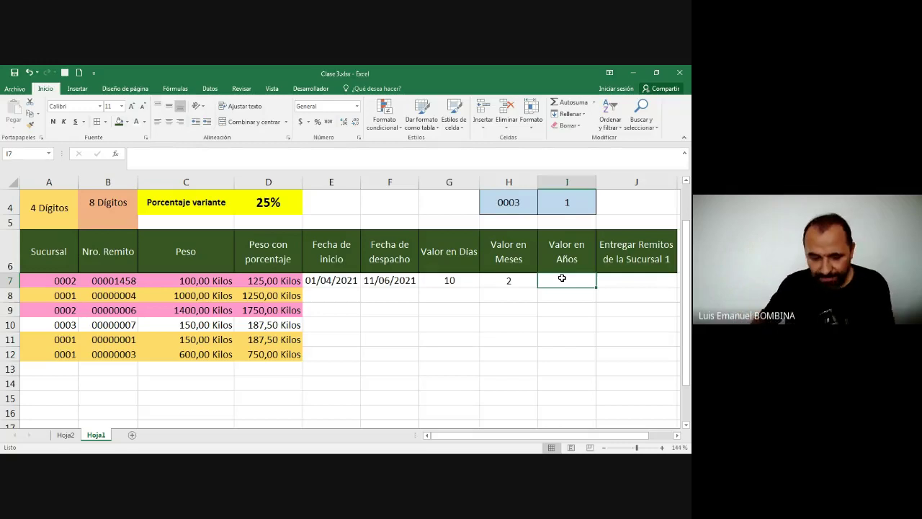
# Copy the text of H7's months formula
pyautogui.press('Left')
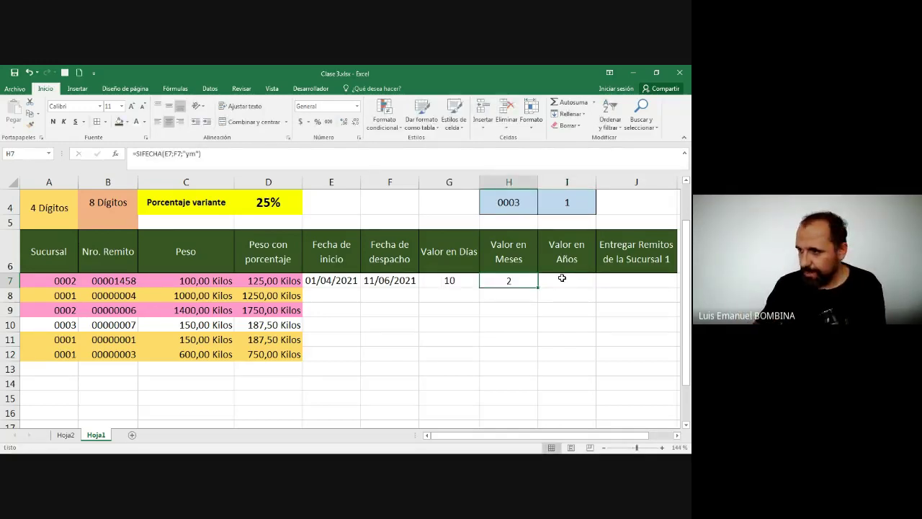
pyautogui.press('F2')
pyautogui.hotkey('shift', 'Home')
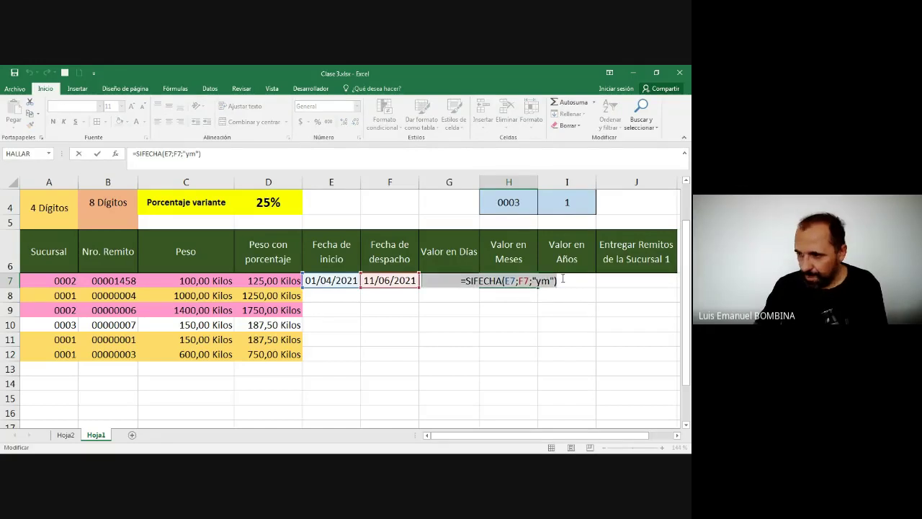
pyautogui.hotkey('ctrl', 'c')
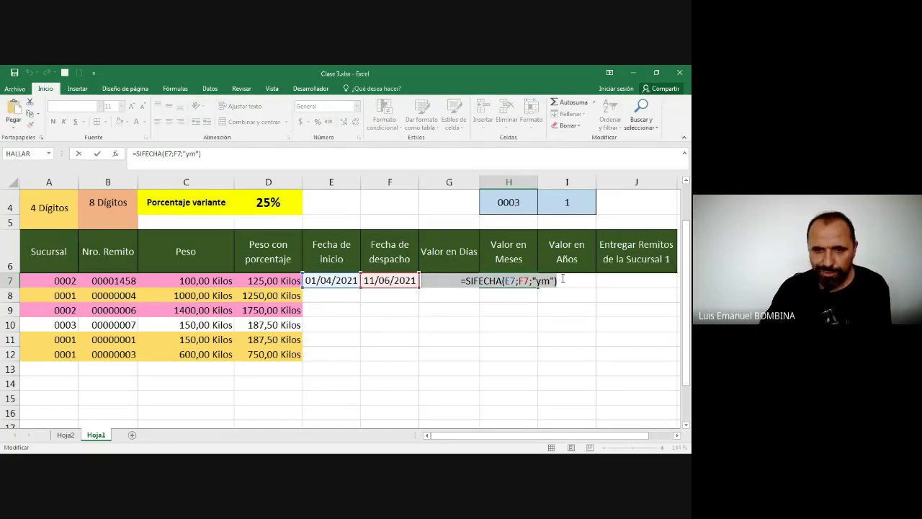
pyautogui.press('Return')
# Paste it into I7 as =SIFECHA(E7;F7;"y") and centre the 0 years result
pyautogui.click(562, 279)
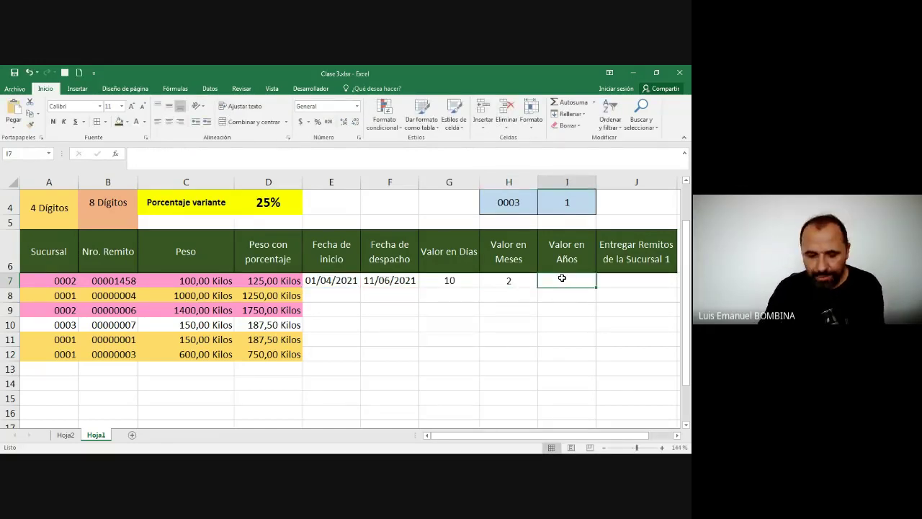
pyautogui.doubleClick(562, 278)
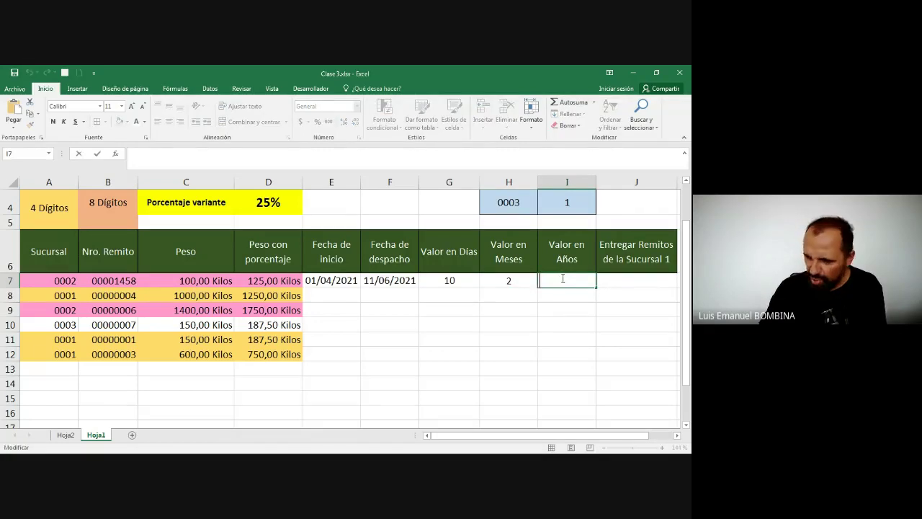
pyautogui.hotkey('ctrl', 'v')
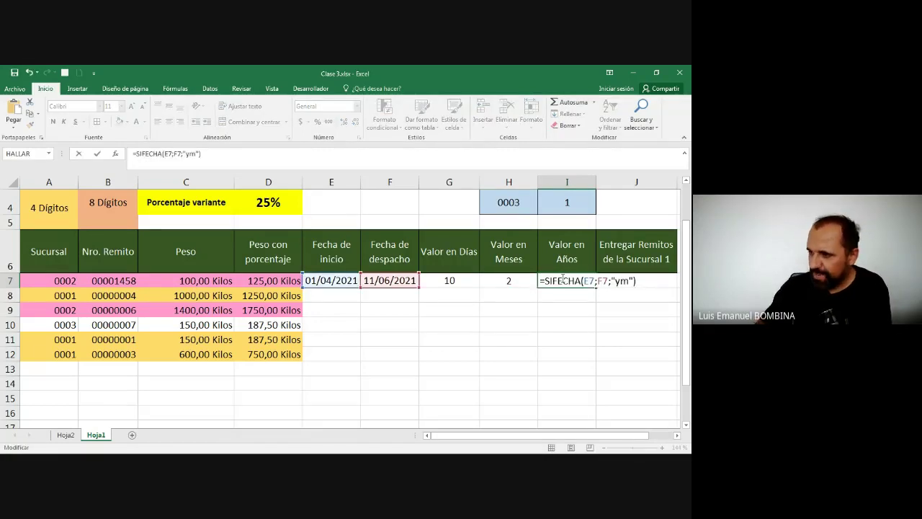
pyautogui.press('BackSpace')
pyautogui.press('BackSpace')
pyautogui.press('BackSpace')
pyautogui.write('"')
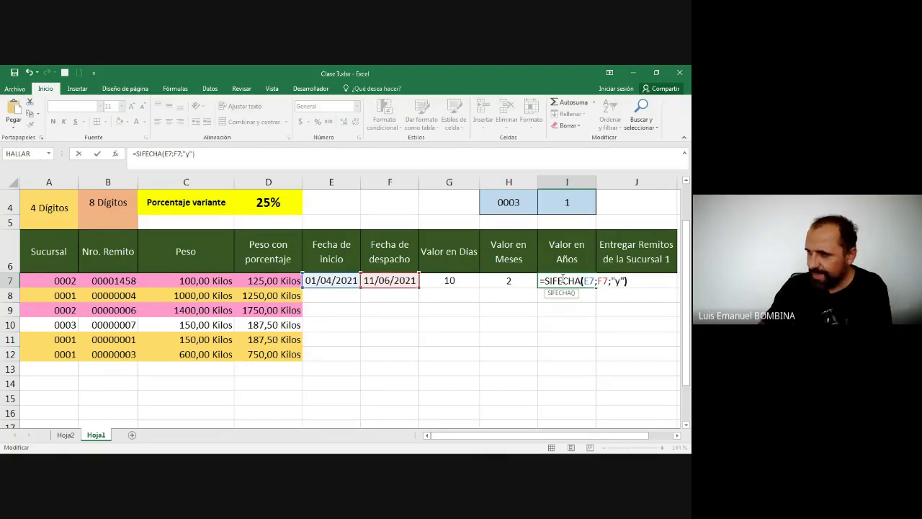
pyautogui.press('Return')
pyautogui.click(562, 278)
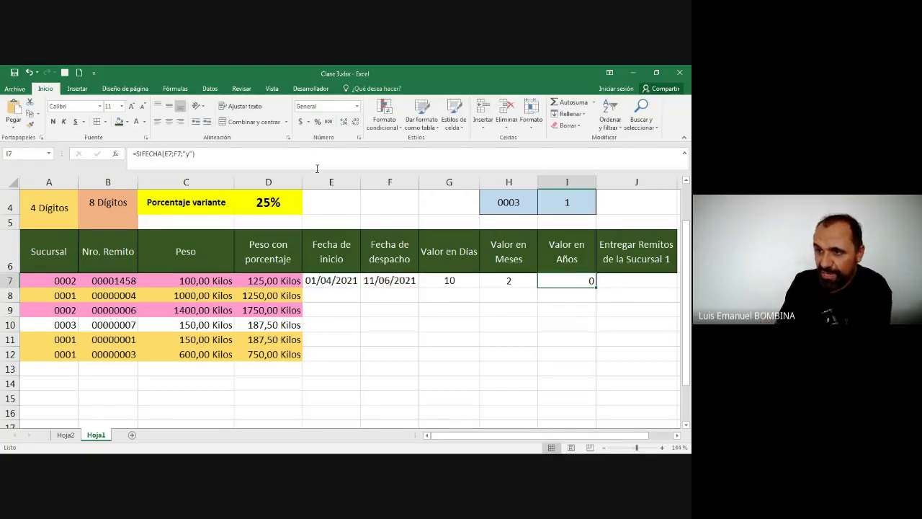
pyautogui.click(168, 121)
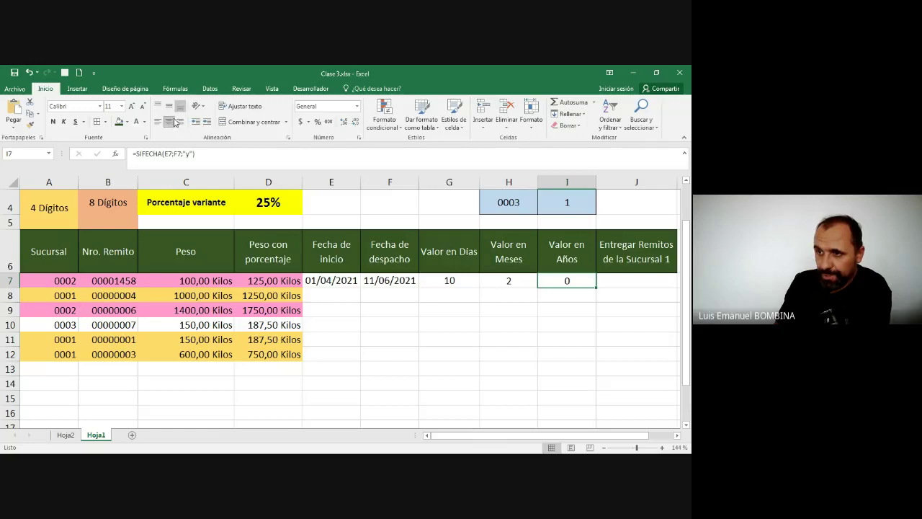
pyautogui.click(338, 279)
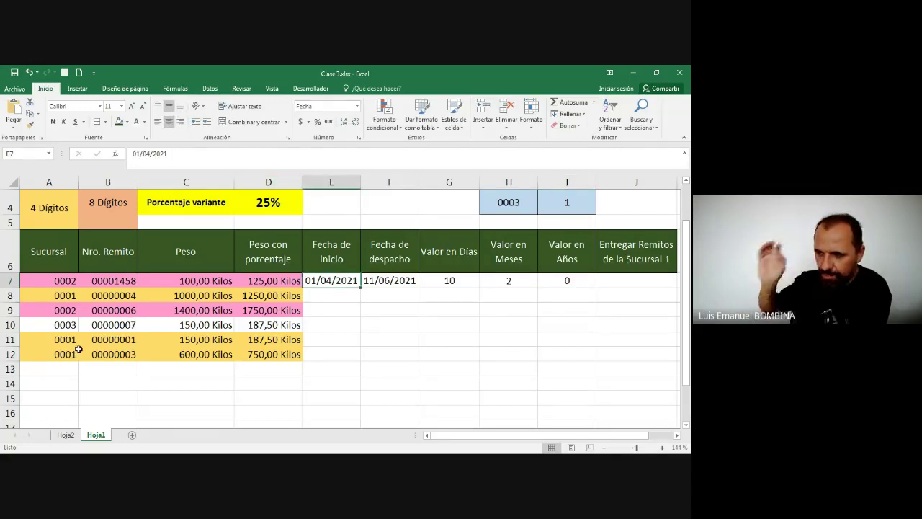
# Select E6:I12 and use Zoom to Selection to magnify it to 250%
pyautogui.moveTo(478, 436); pyautogui.dragTo(497, 437)
pyautogui.moveTo(271, 249); pyautogui.dragTo(504, 353)
pyautogui.click(272, 89)
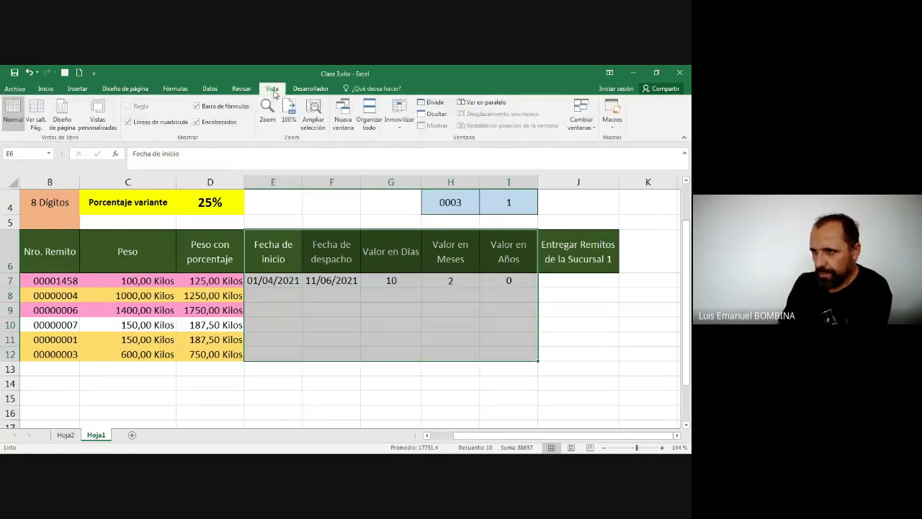
pyautogui.click(321, 121)
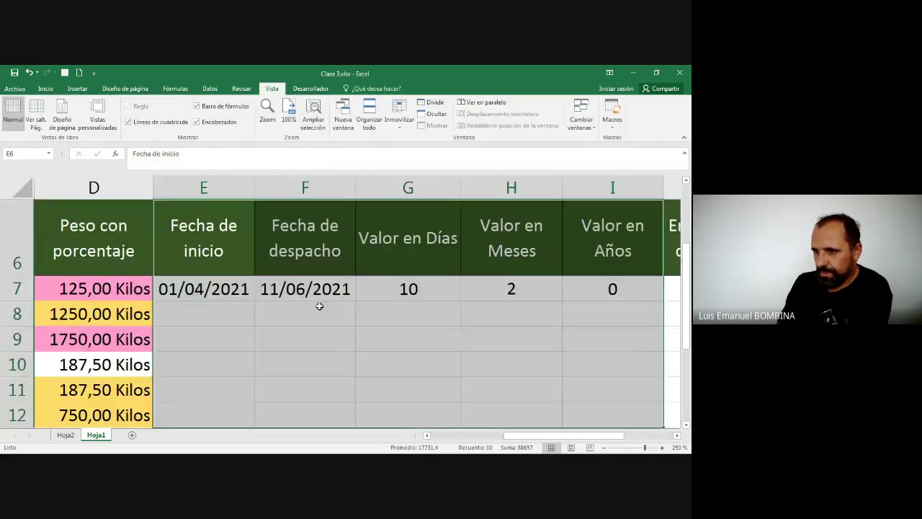
pyautogui.click(325, 337)
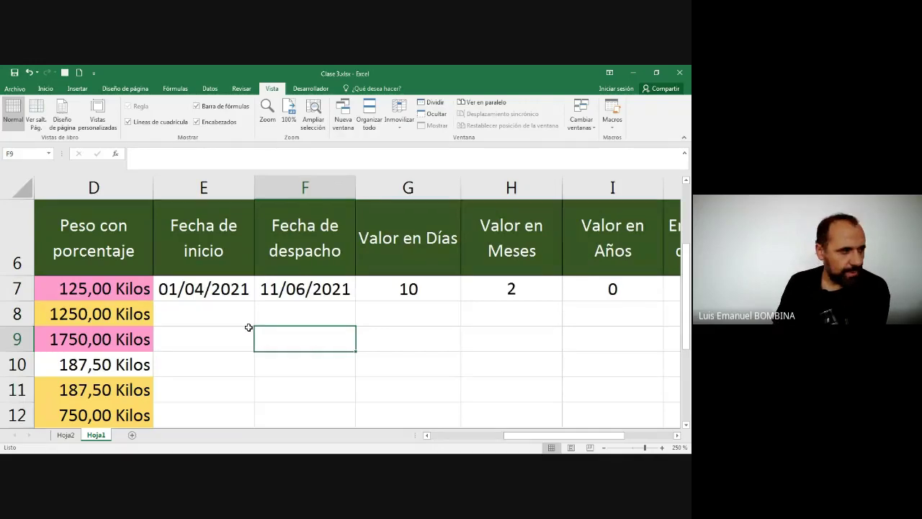
pyautogui.click(223, 288)
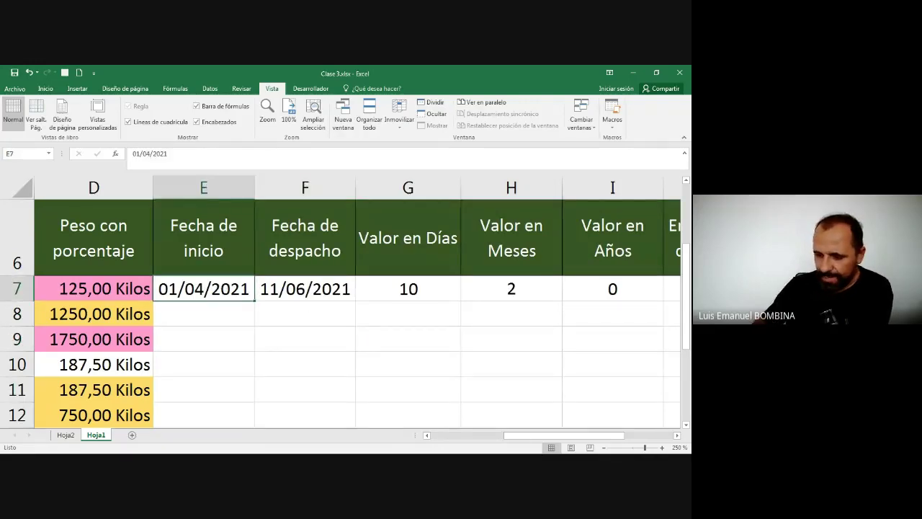
# Enter 01/03/2015 as the E7 start date and review the G7, H7 and I7 SIFECHA results
pyautogui.write('1/0')
pyautogui.write('3/')
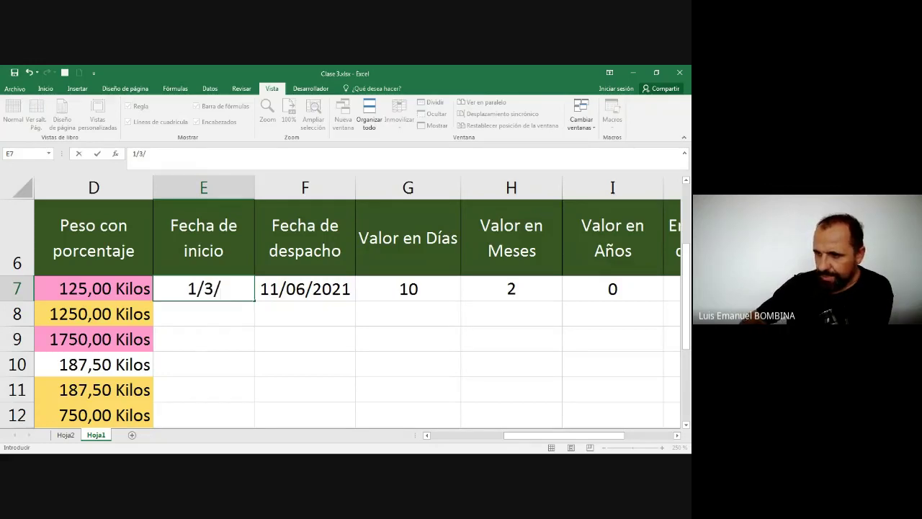
pyautogui.write('2015')
pyautogui.press('Tab')
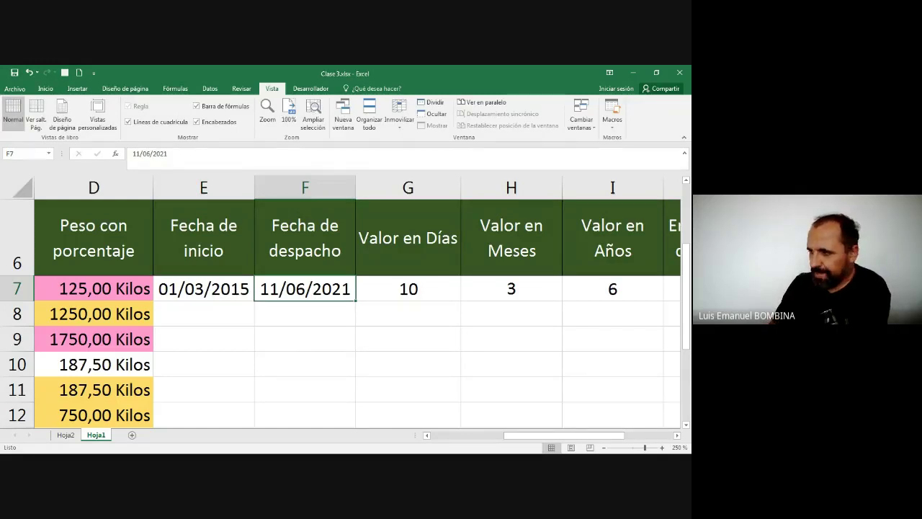
pyautogui.click(408, 288)
pyautogui.click(511, 288)
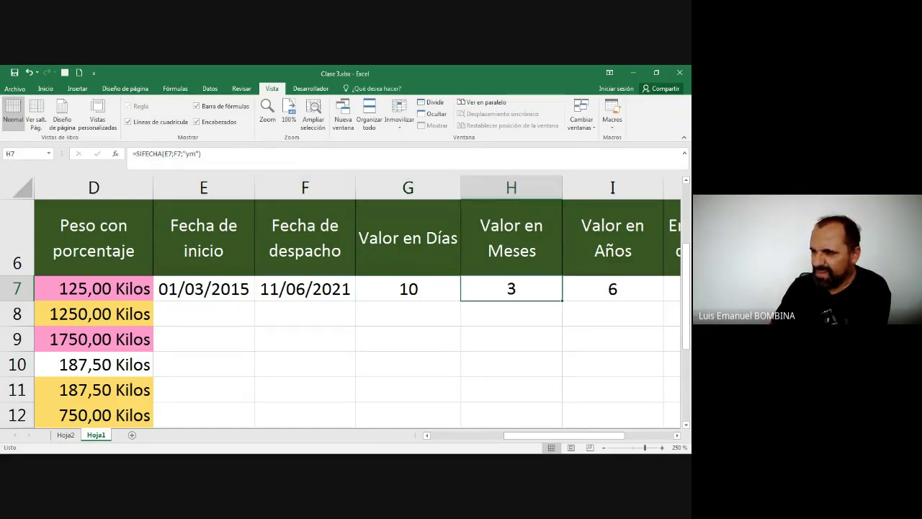
pyautogui.click(612, 288)
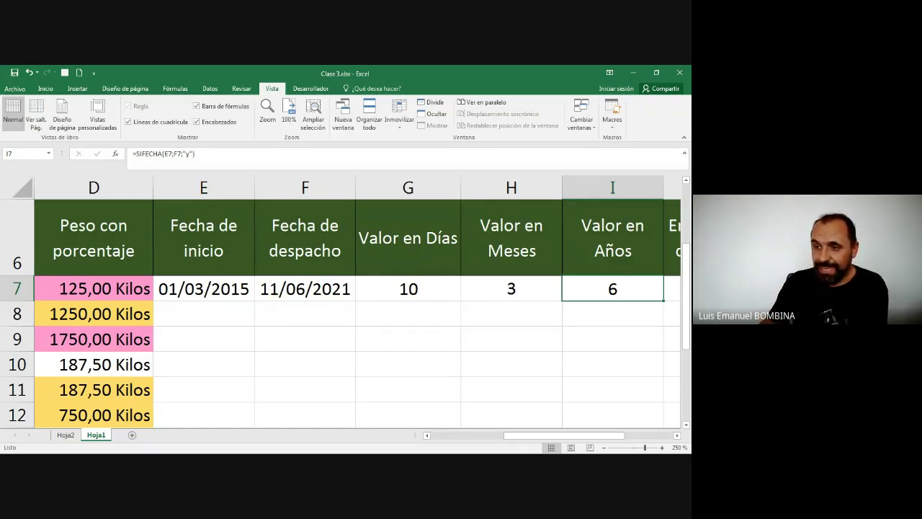
pyautogui.press('Left')
pyautogui.press('Left')
pyautogui.press('Left')
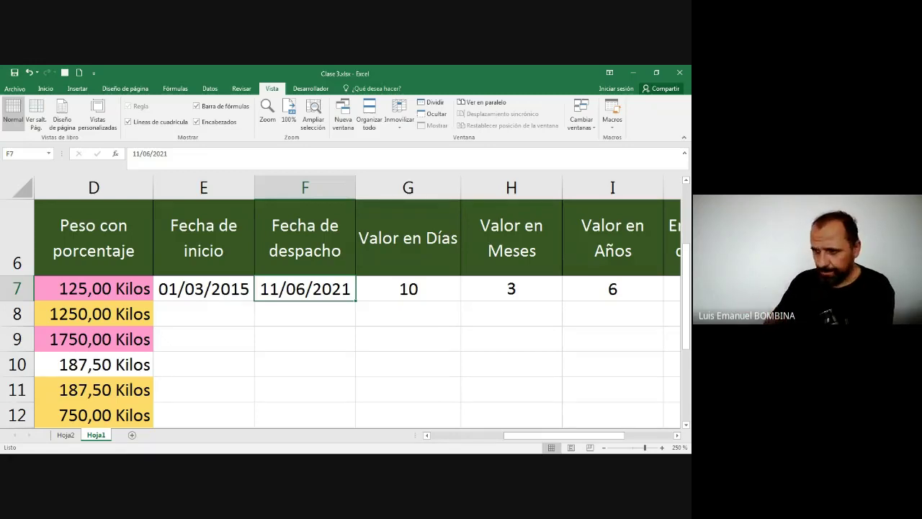
pyautogui.click(408, 288)
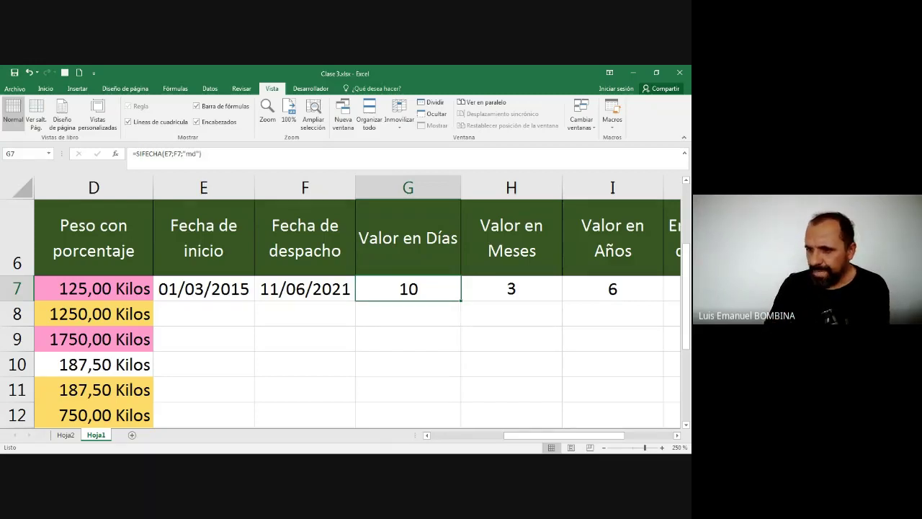
pyautogui.press('Left')
pyautogui.press('Left')
pyautogui.press('Right')
pyautogui.press('Right')
pyautogui.press('Left')
pyautogui.press('Left')
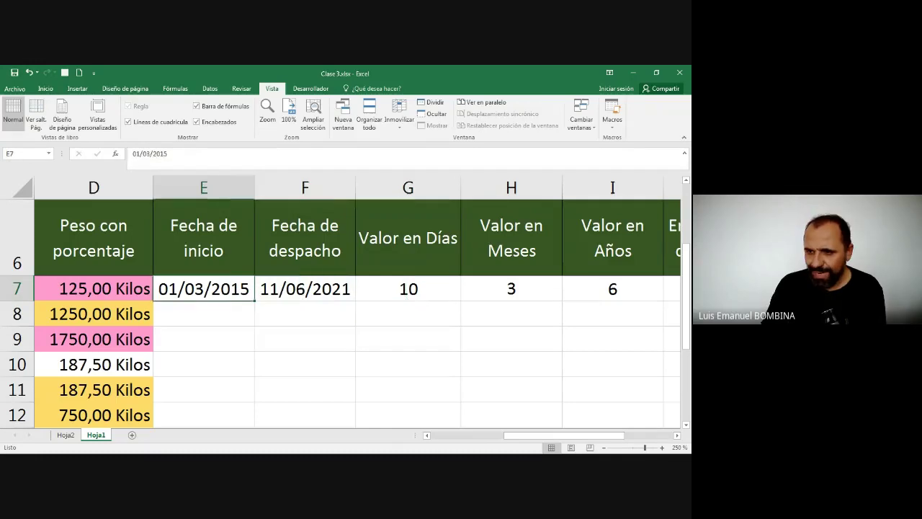
pyautogui.press('Down')
pyautogui.press('Right')
pyautogui.click(408, 288)
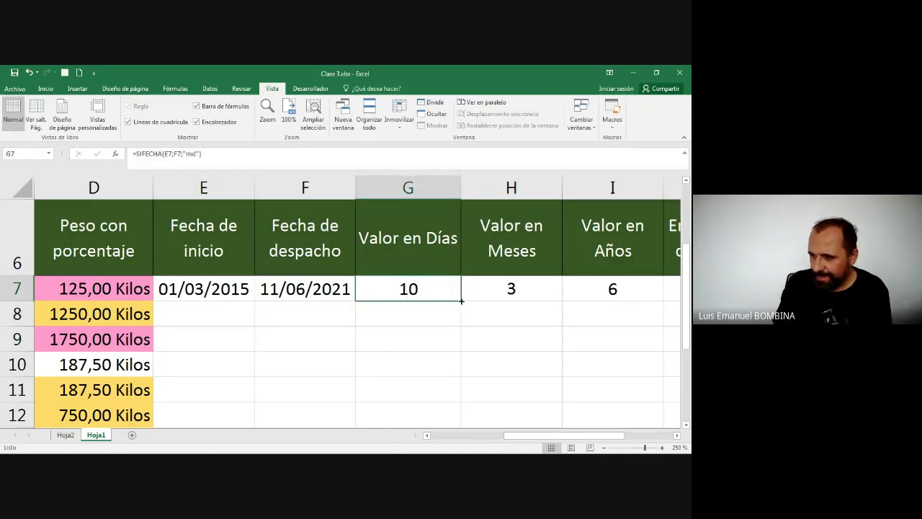
# Copy the Valor en Días formula from G7 down to G9
pyautogui.moveTo(461, 301); pyautogui.dragTo(458, 348)
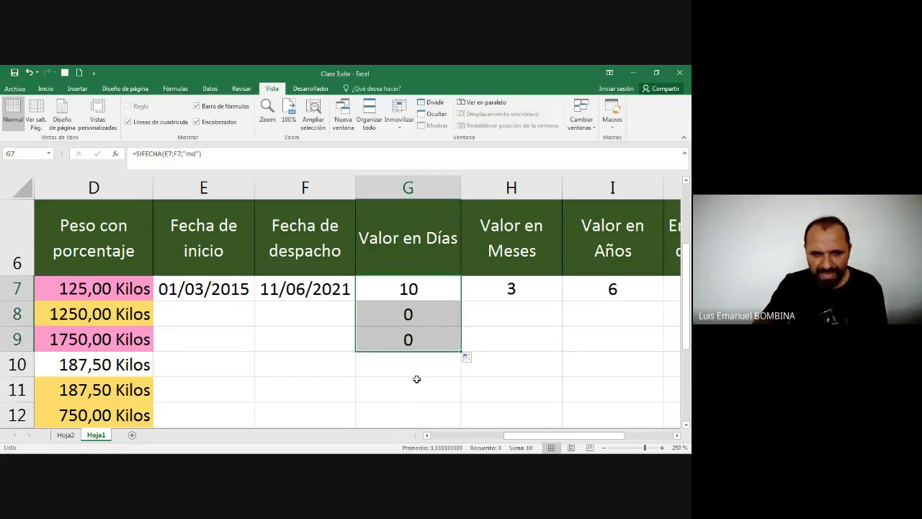
pyautogui.press('Up')
pyautogui.press('Left')
pyautogui.press('Left')
pyautogui.press('Down')
pyautogui.press('Down')
pyautogui.press('Down')
pyautogui.press('Up')
# Enter row 8 dates 01/06/2021 and 11/06/2021, giving 10 days in G8
pyautogui.write('1/')
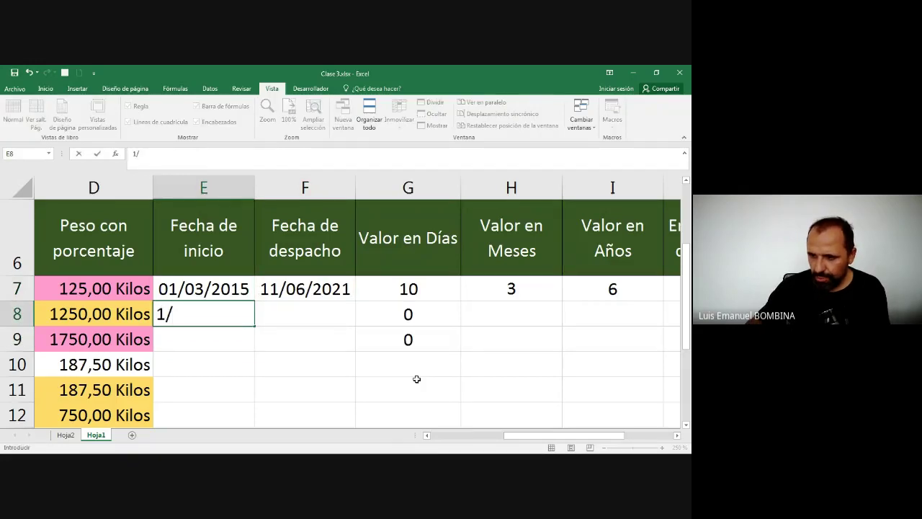
pyautogui.write('06/')
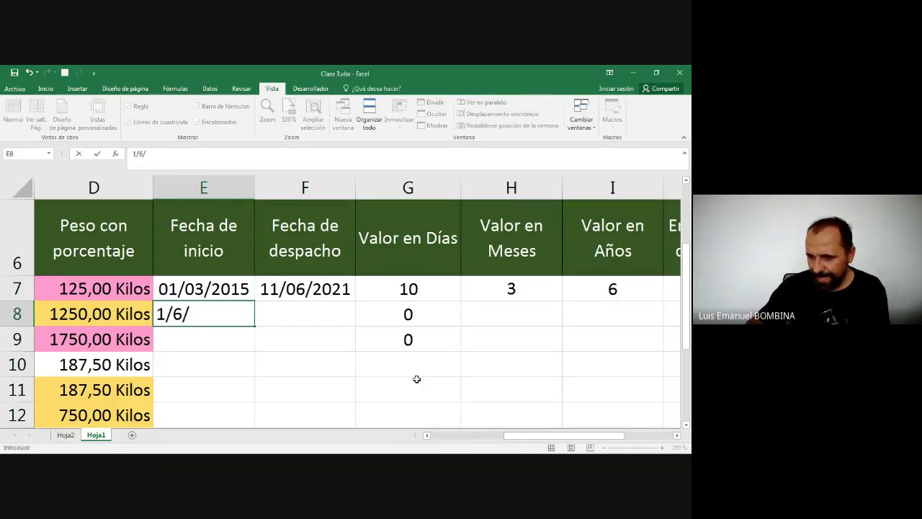
pyautogui.write('2021')
pyautogui.press('Tab')
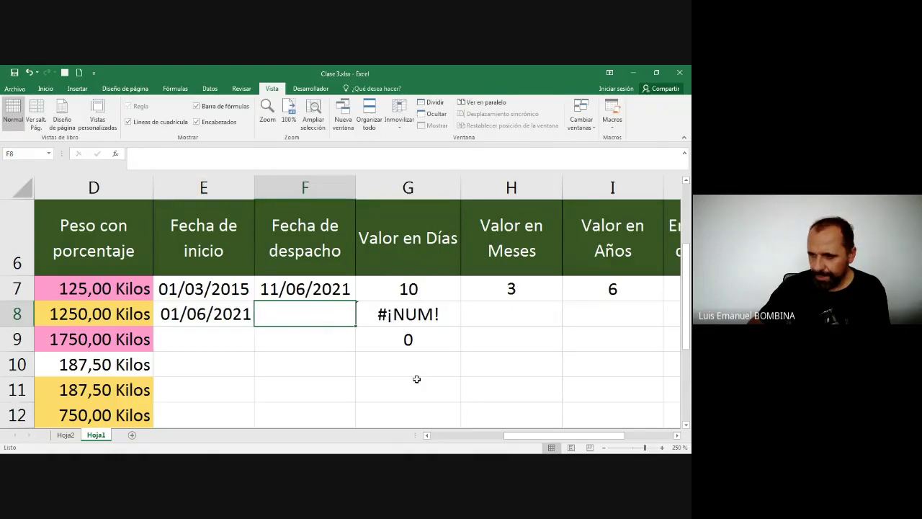
pyautogui.write('11/6')
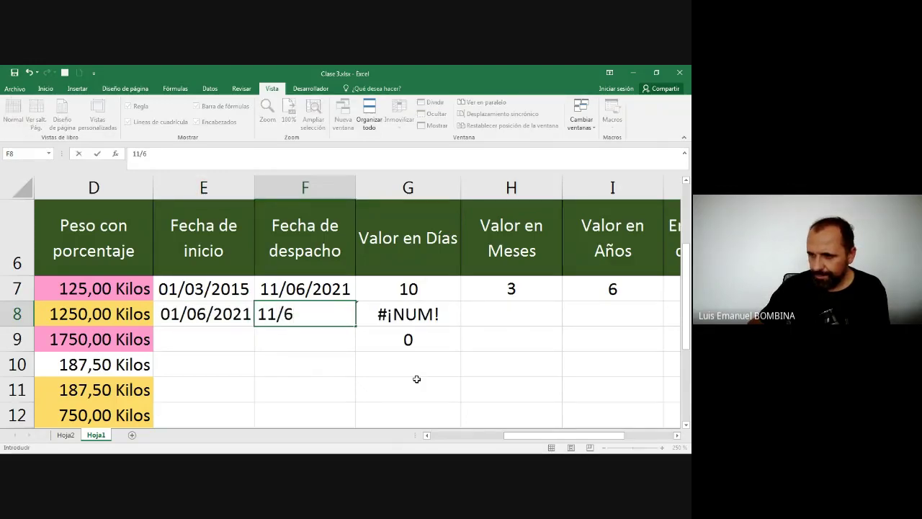
pyautogui.write('/2021')
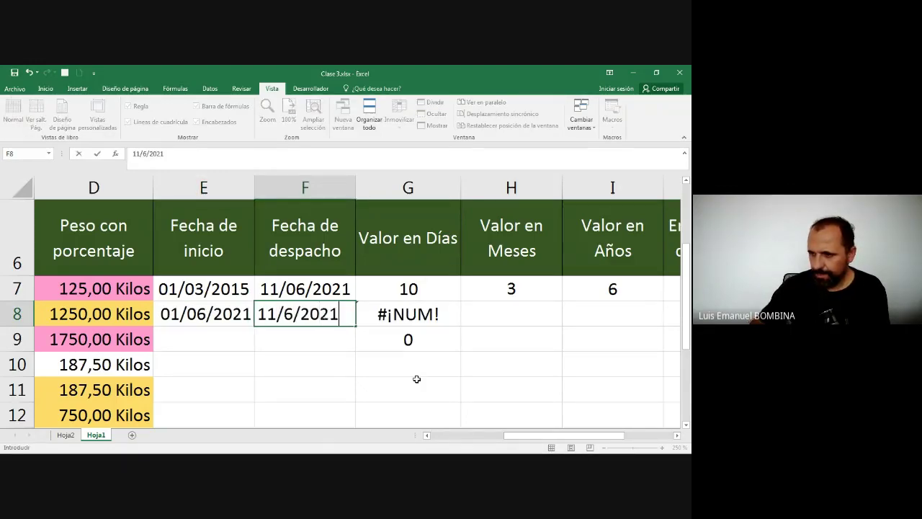
pyautogui.hotkey('ctrl', 'Return')
pyautogui.press('Right')
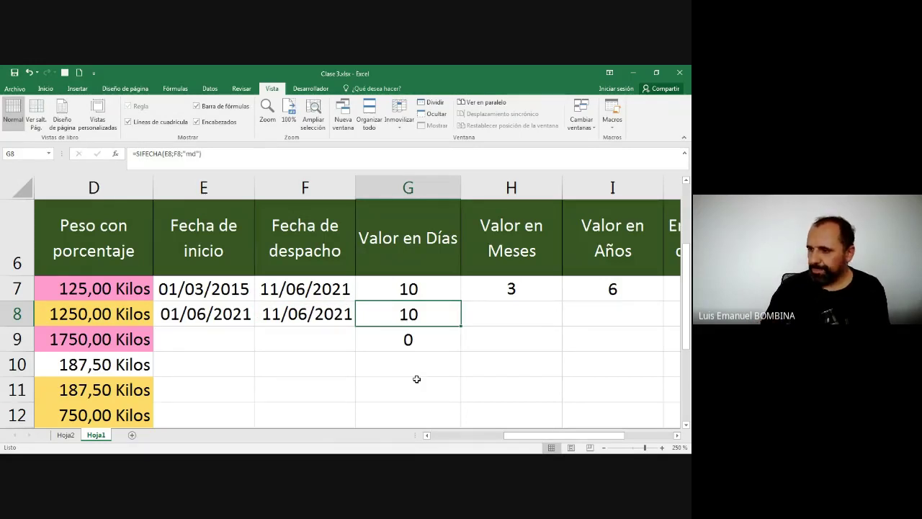
pyautogui.press('Right')
pyautogui.press('Up')
pyautogui.press('Right')
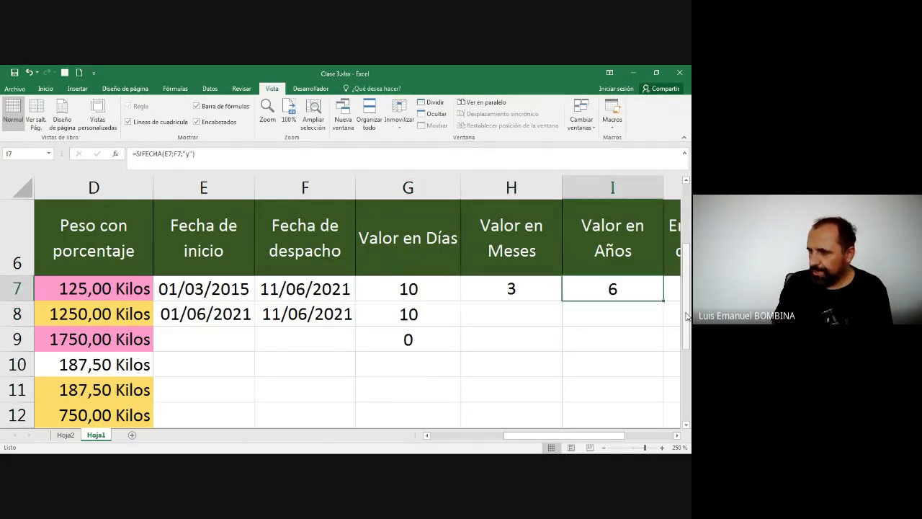
# Copy the Valor en Meses and Valor en Años formulas from H7:I7 down to row 9
pyautogui.moveTo(536, 289); pyautogui.dragTo(608, 289)
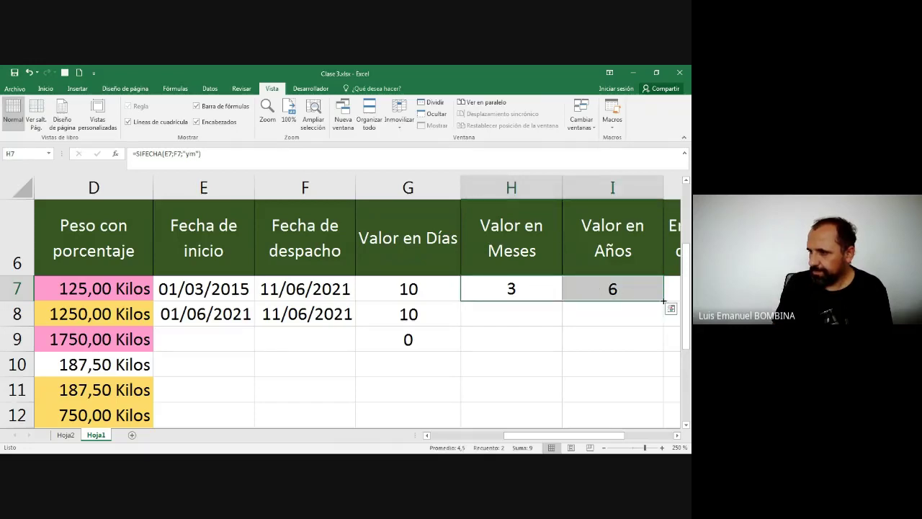
pyautogui.moveTo(662, 301); pyautogui.dragTo(652, 345)
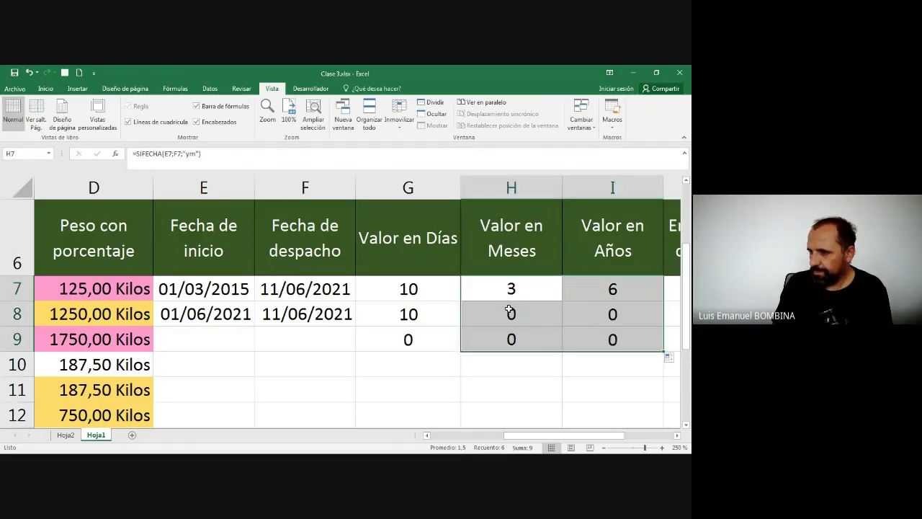
pyautogui.press('Down')
pyautogui.click(292, 326)
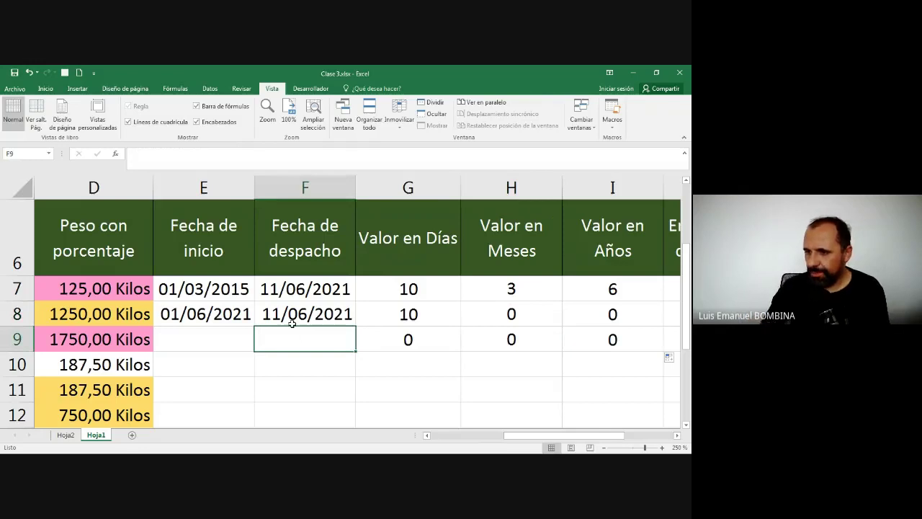
pyautogui.press('Left')
pyautogui.press('Up')
pyautogui.press('Up')
pyautogui.press('Up')
pyautogui.press('Down')
pyautogui.press('Down')
pyautogui.press('Down')
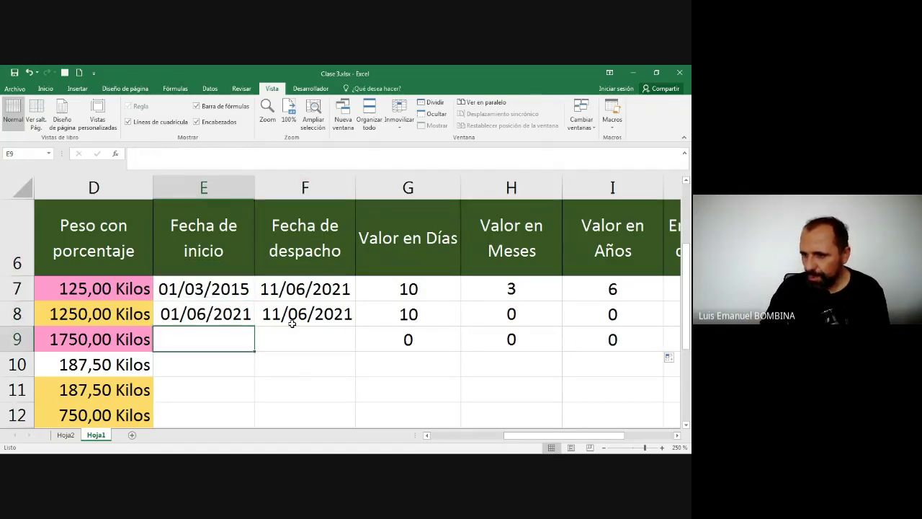
# Enter 11/06/2020 as the row 9 start date in E9
pyautogui.write('1/')
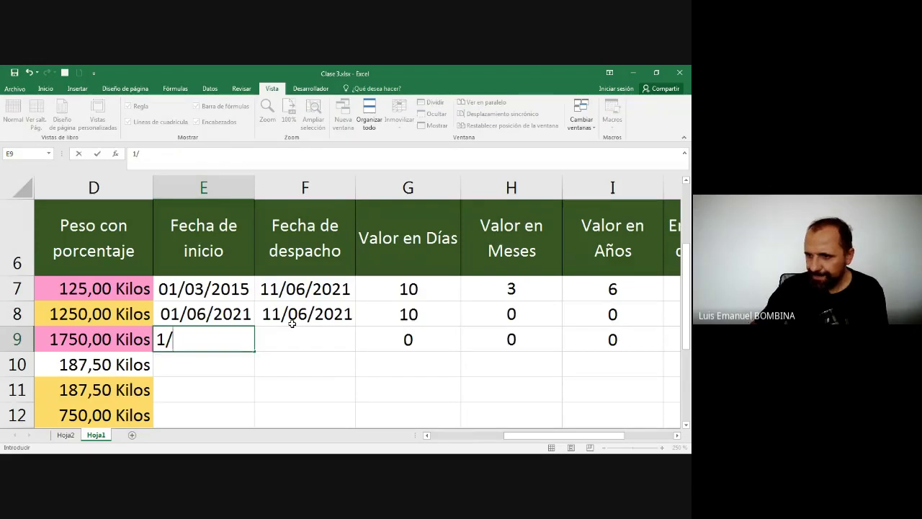
pyautogui.write('6/')
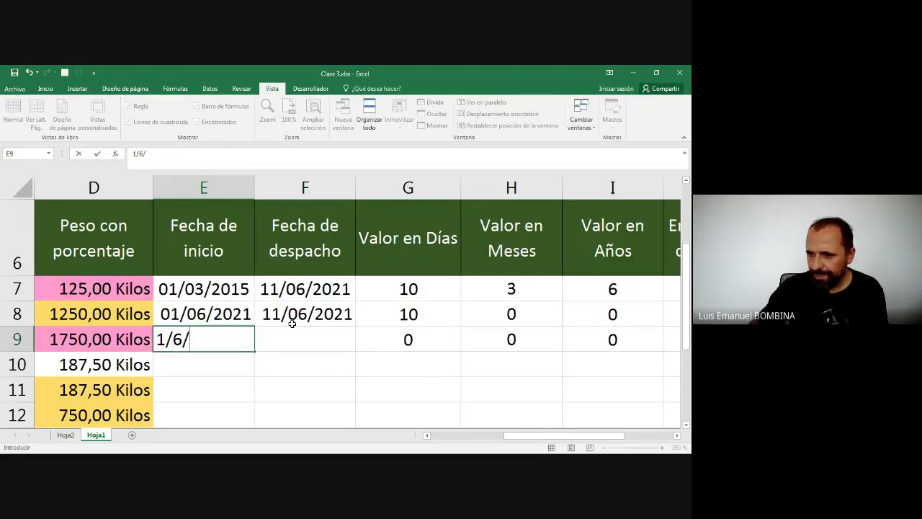
pyautogui.press('BackSpace')
pyautogui.press('BackSpace')
pyautogui.press('BackSpace')
pyautogui.write('1/06/2020')
pyautogui.press('Tab')
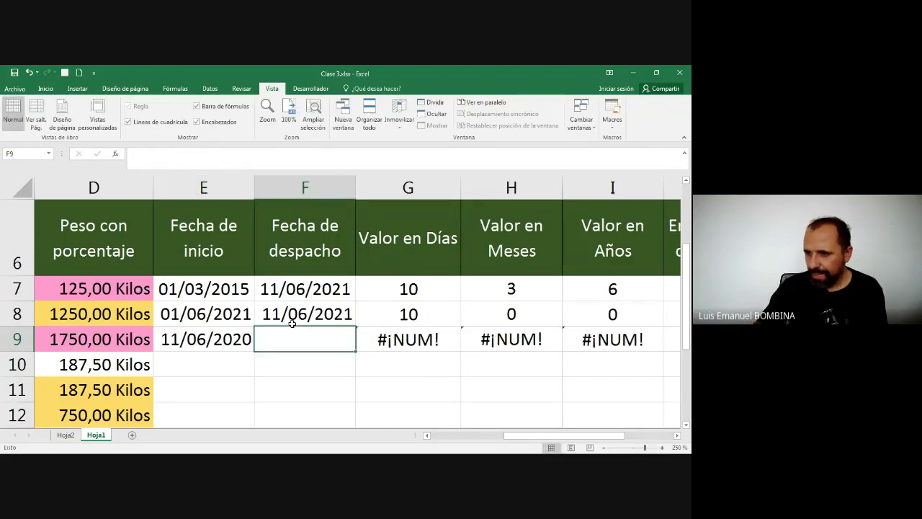
# Copy the 11/06/2021 dispatch date from F8 into F9, yielding 0 days, 0 months, 1 year
pyautogui.click(292, 324)
pyautogui.hotkey('ctrl', 'c')
pyautogui.press('Down')
pyautogui.hotkey('ctrl', 'v')
pyautogui.press('Right')
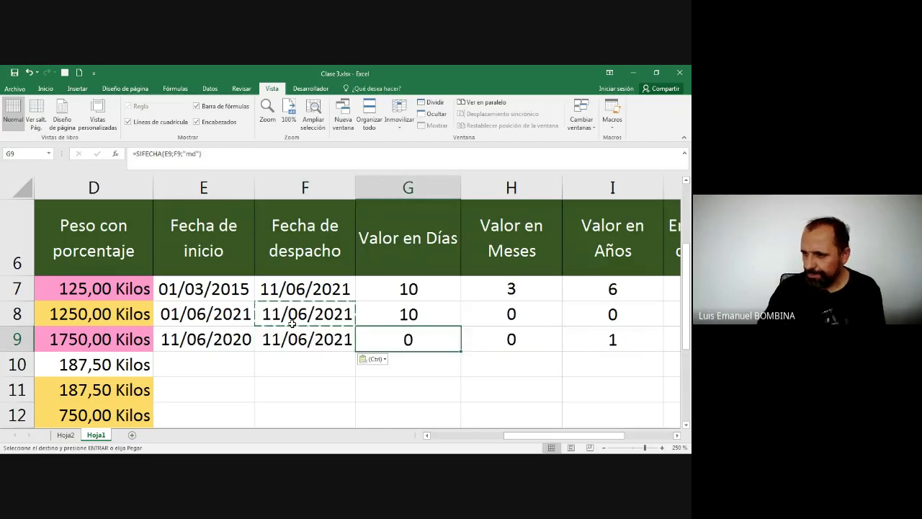
pyautogui.press('Right')
pyautogui.press('Left')
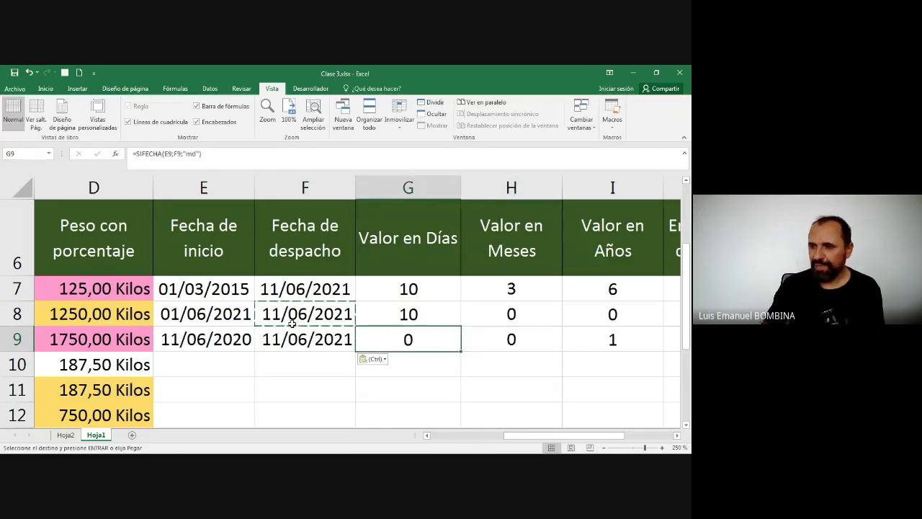
pyautogui.press('Right')
pyautogui.press('Right')
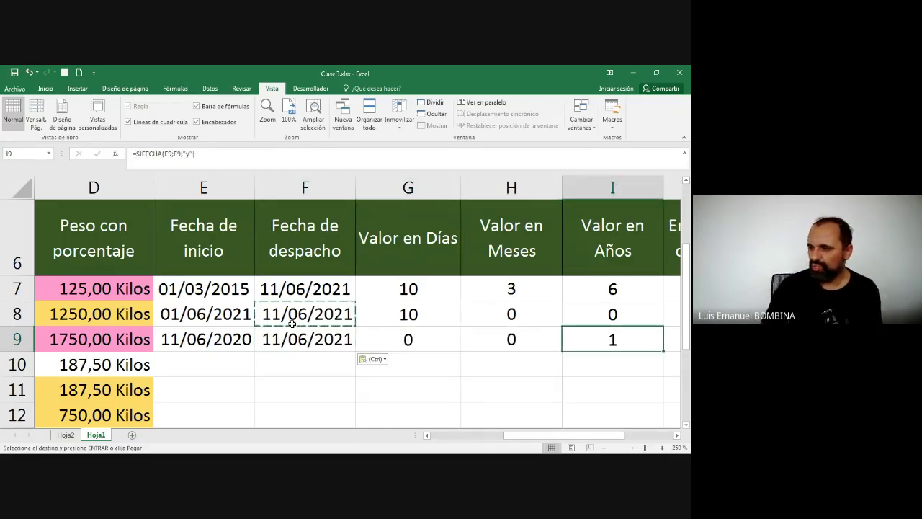
pyautogui.press('Escape')
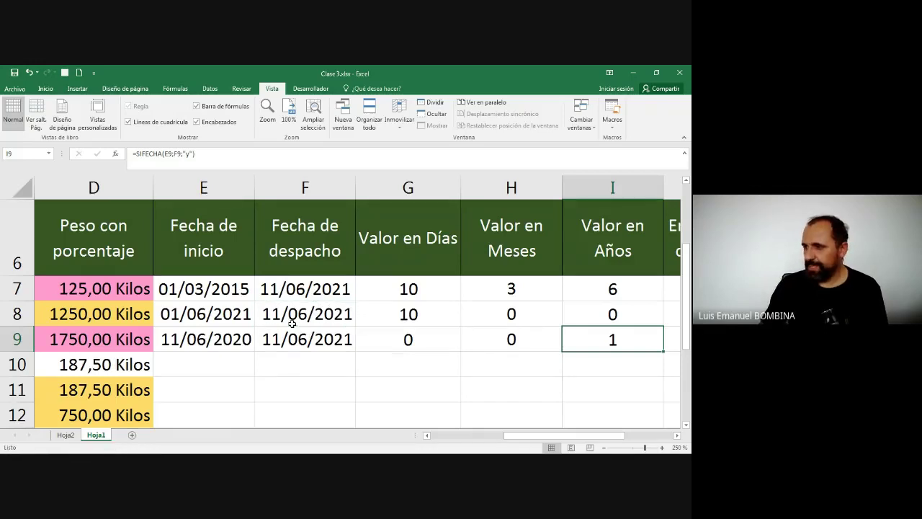
pyautogui.press('Down')
pyautogui.press('Left')
pyautogui.press('Left')
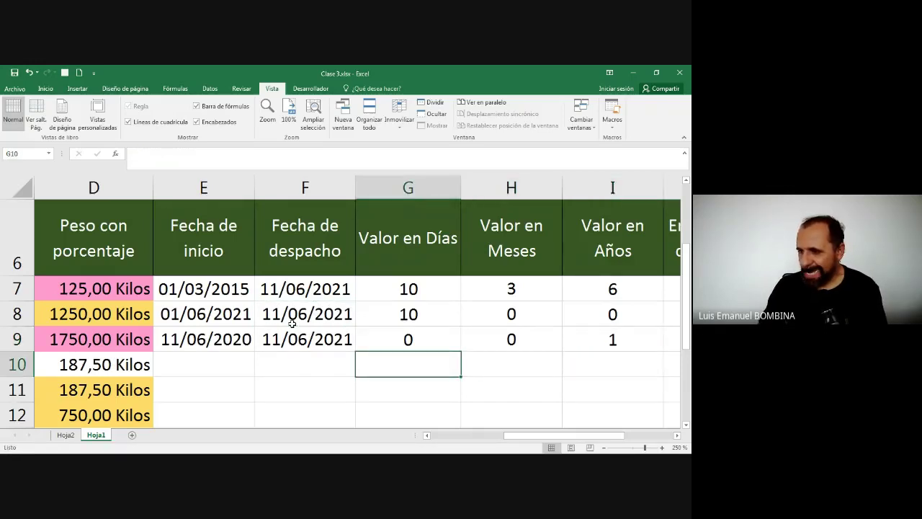
# Move to J7 at the top of the Entregar Remitos de la Sucursal 1 column
pyautogui.press('Right')
pyautogui.press('Right')
pyautogui.press('Right')
pyautogui.press('Right')
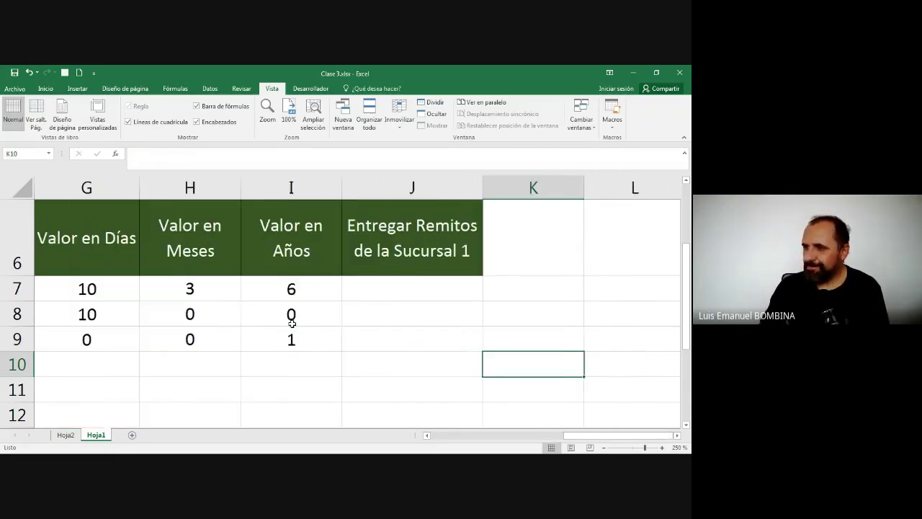
pyautogui.press('Left')
pyautogui.press('Up')
pyautogui.press('Up')
pyautogui.press('Up')
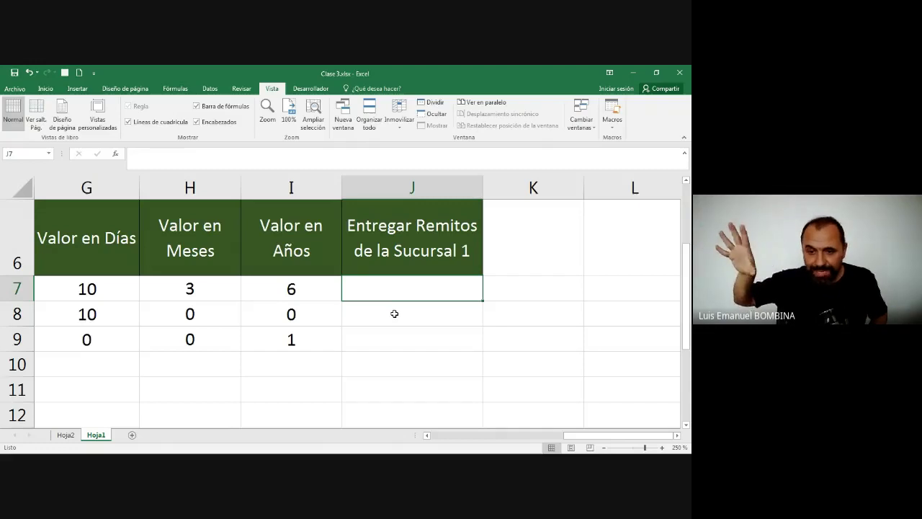
# Start an SI formula in J7 whose condition begins with the A7 Sucursal reference
pyautogui.write('=sI')
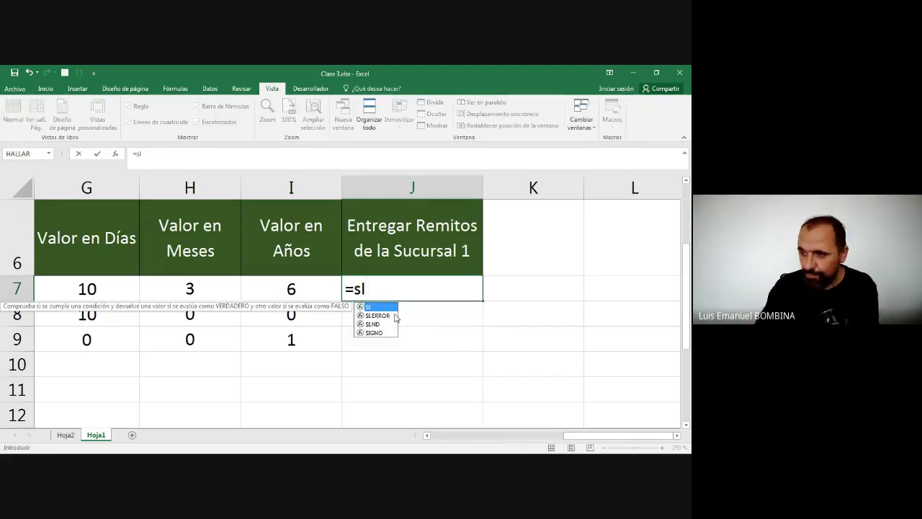
pyautogui.press('Tab')
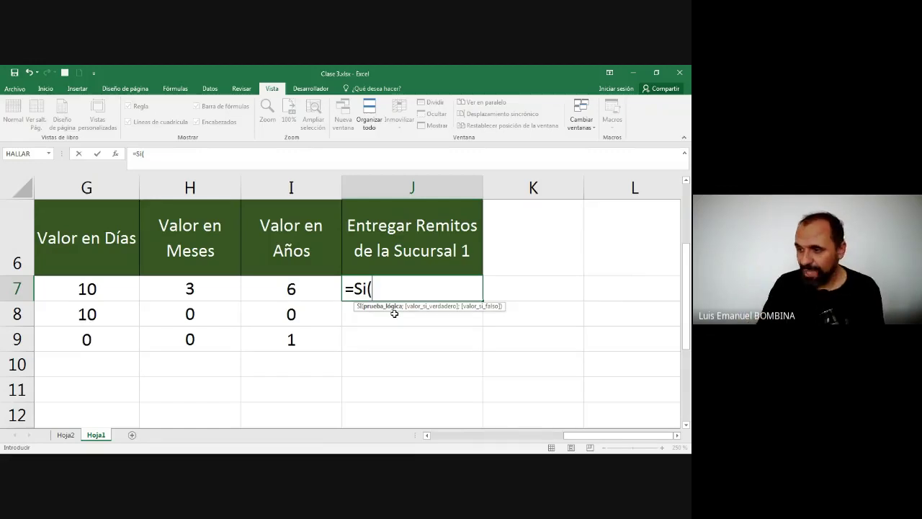
pyautogui.press('Left')
pyautogui.press('Left')
pyautogui.press('Left')
pyautogui.press('Left')
pyautogui.press('Left')
pyautogui.press('Left')
pyautogui.press('Left')
pyautogui.press('Left')
pyautogui.press('Left')
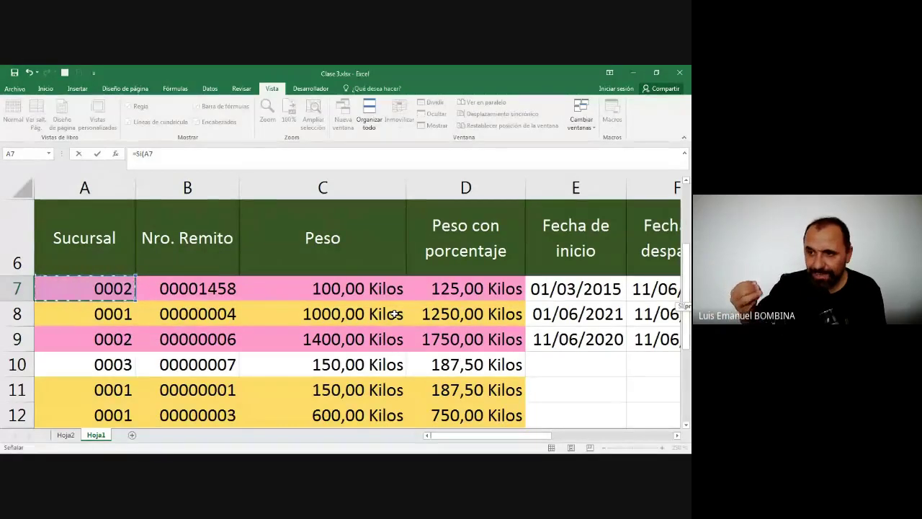
# Make J7's condition A7=$H$2 and add the arguments "Entregar" and an empty string
pyautogui.click(165, 156)
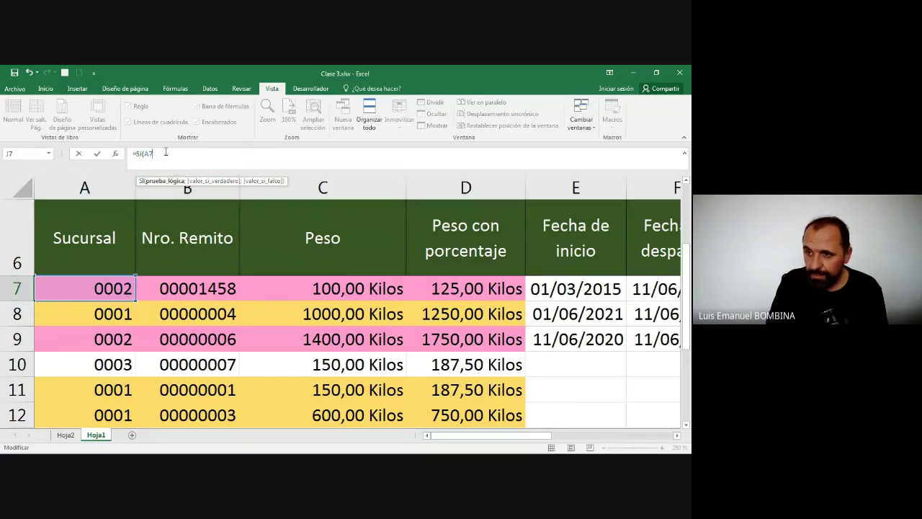
pyautogui.write('=')
pyautogui.press('BackSpace')
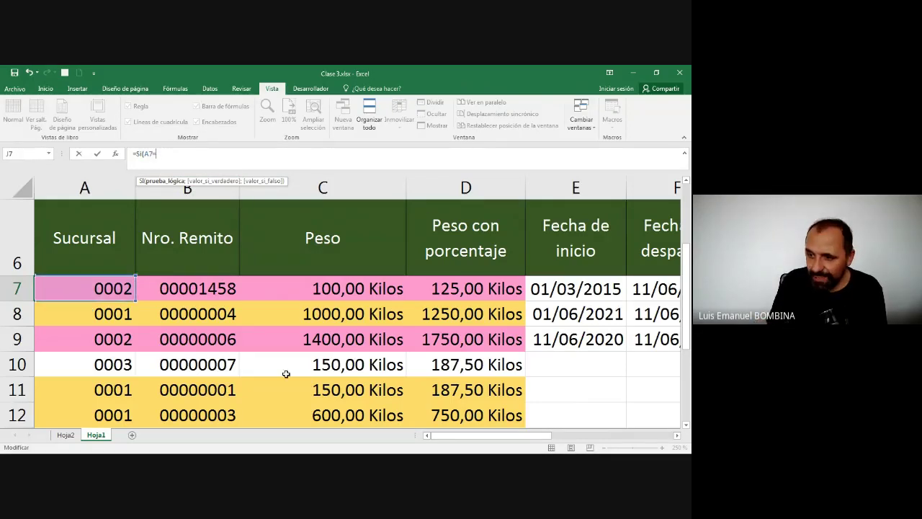
pyautogui.moveTo(443, 437); pyautogui.dragTo(571, 433)
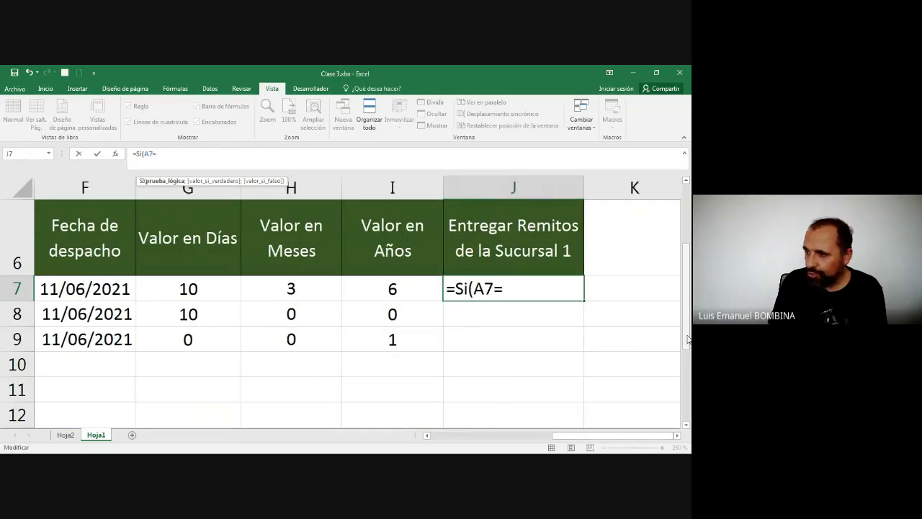
pyautogui.scroll(2, 648, 324)
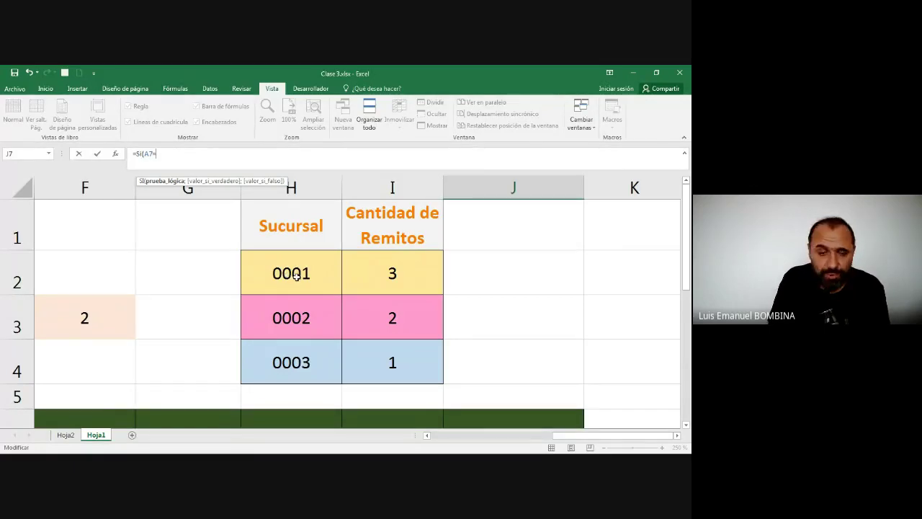
pyautogui.click(295, 274)
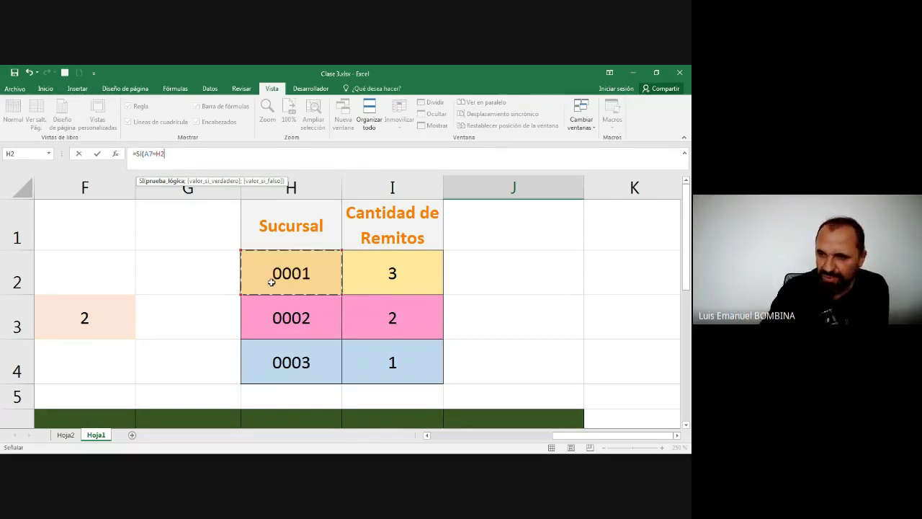
pyautogui.press('F4')
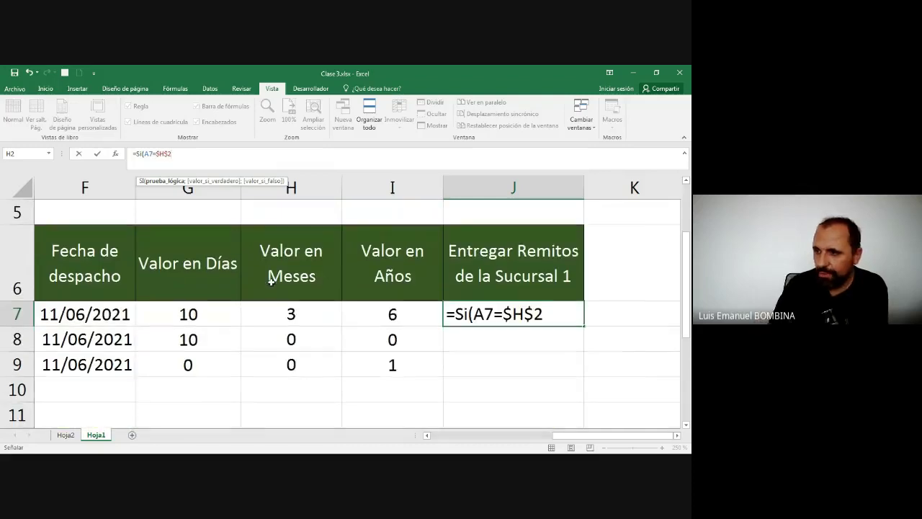
pyautogui.click(542, 315)
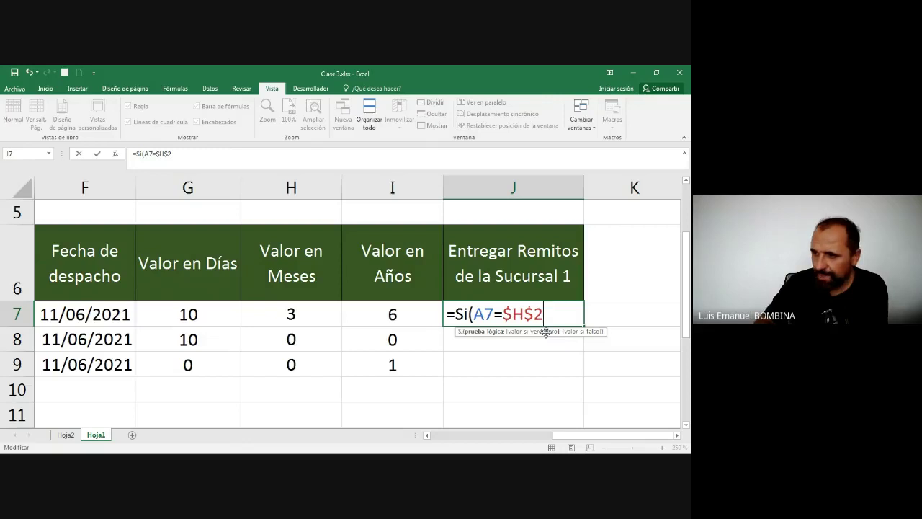
pyautogui.write(';"')
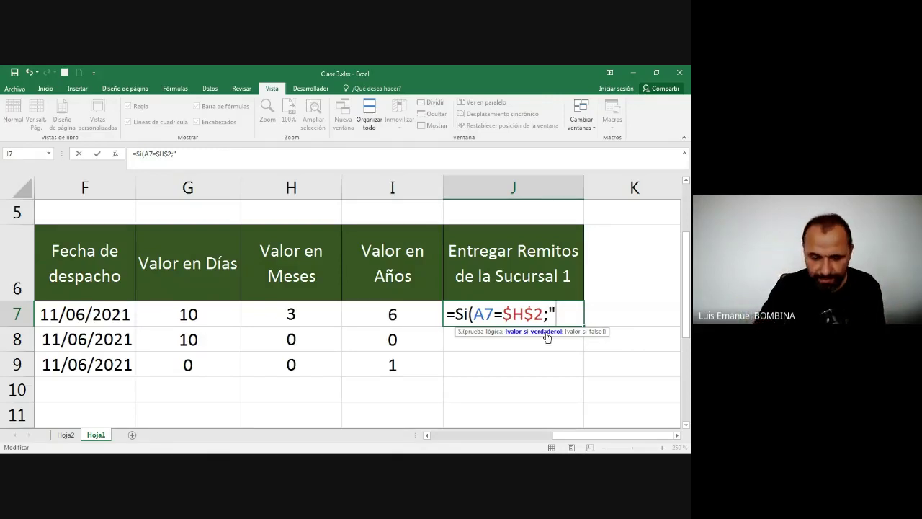
pyautogui.write('E')
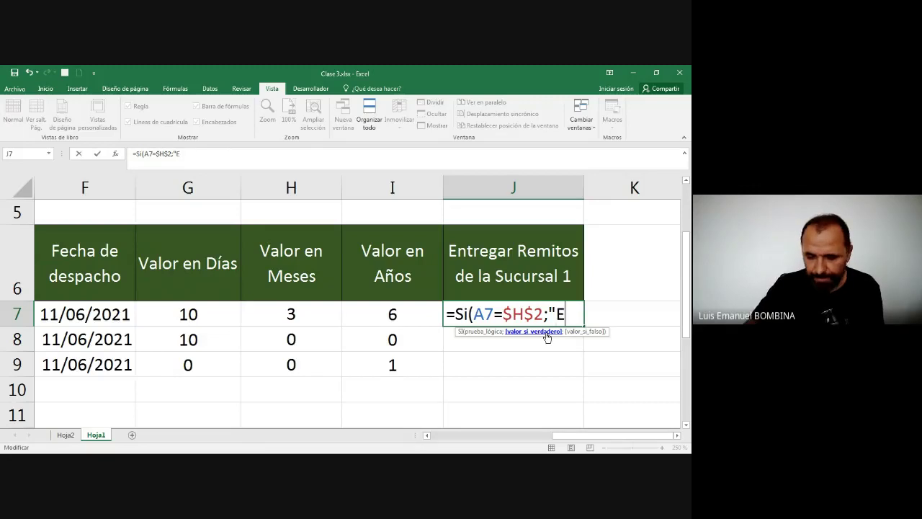
pyautogui.write('ntre')
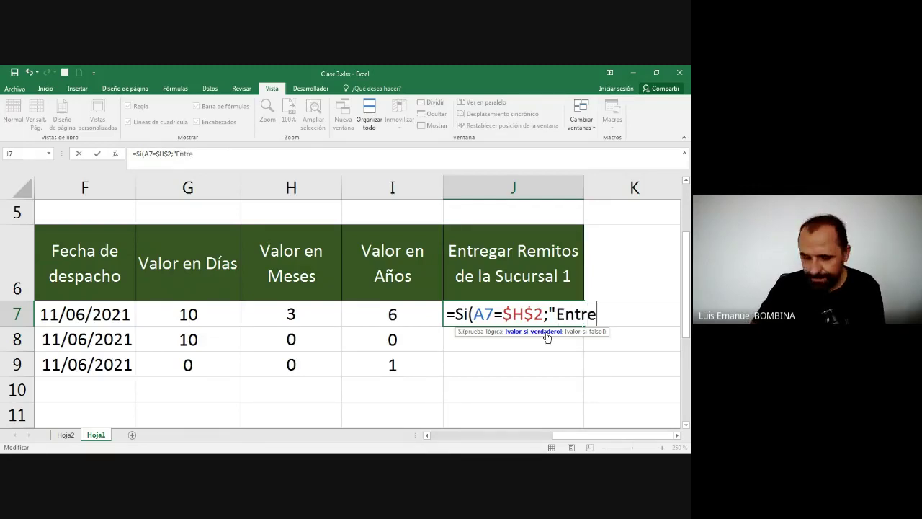
pyautogui.write('gar";')
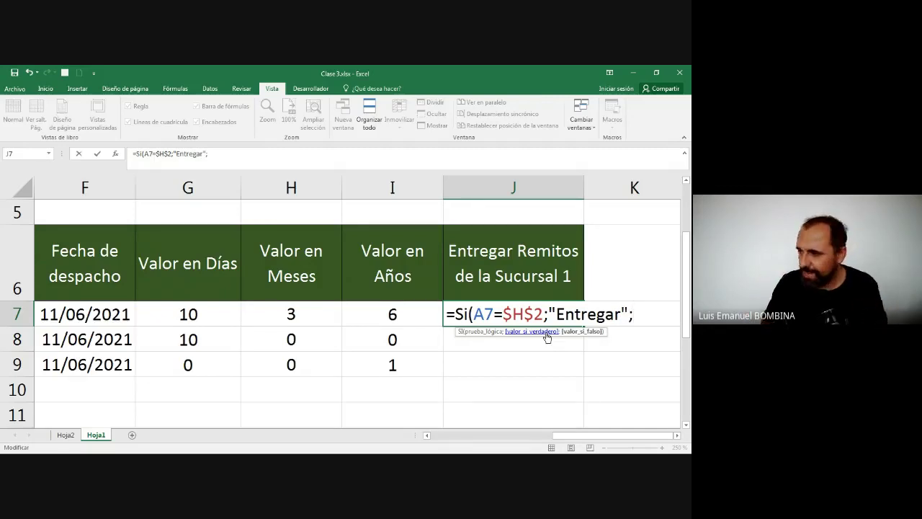
pyautogui.write('""')
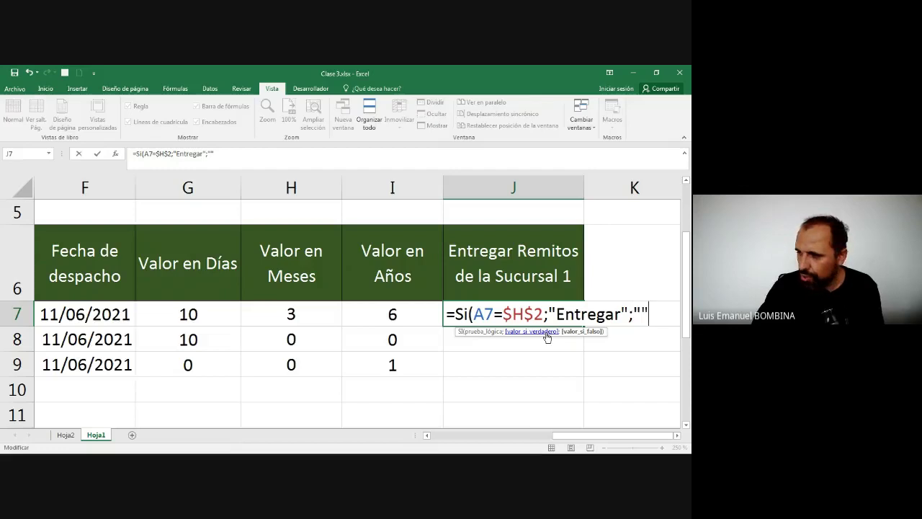
pyautogui.write(')')
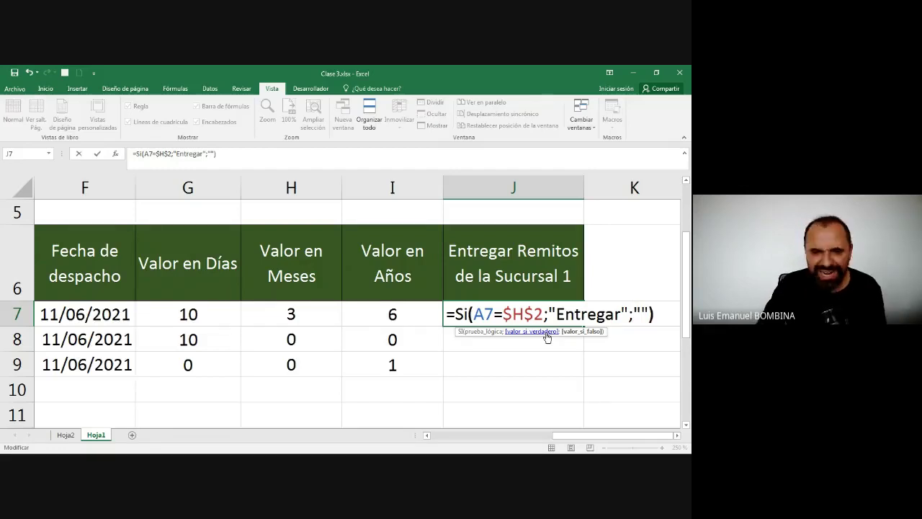
# Commit =SI(A7=$H$2;"Entregar";"") in J7 and return to the cell
pyautogui.press('Return')
pyautogui.press('Up')
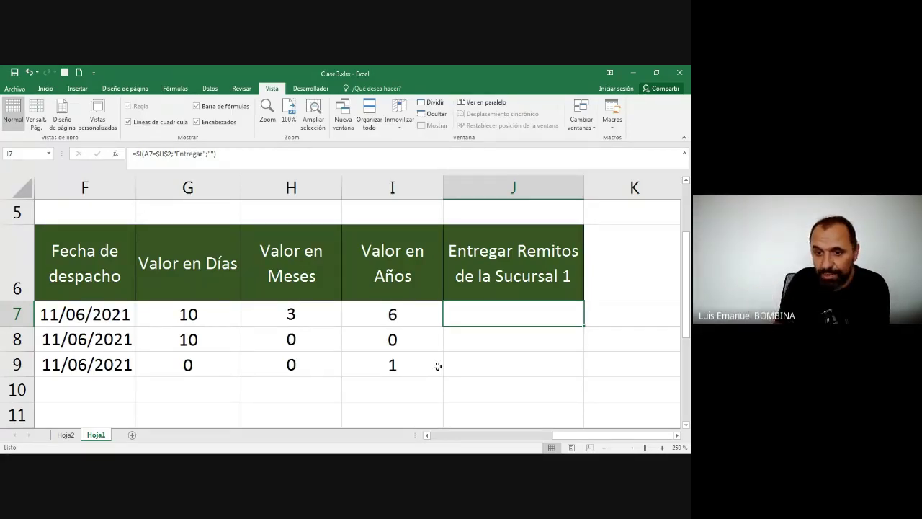
# Fill the J7 IF formula down to row 12, confirming Entregar in J8, J11 and J12
pyautogui.moveTo(584, 327); pyautogui.dragTo(584, 373)
pyautogui.click(494, 248)
pyautogui.click(503, 311)
pyautogui.click(508, 340)
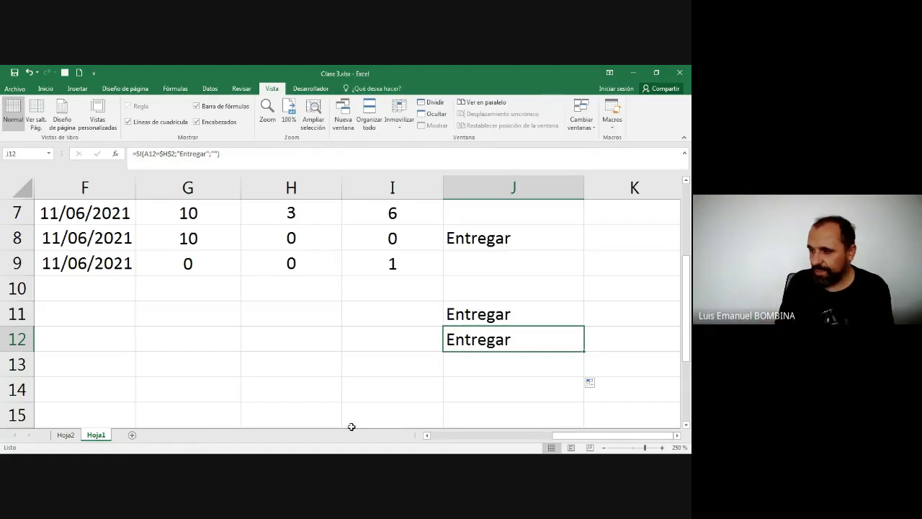
pyautogui.click(604, 448)
pyautogui.click(604, 447)
pyautogui.click(605, 447)
pyautogui.click(604, 447)
pyautogui.click(604, 447)
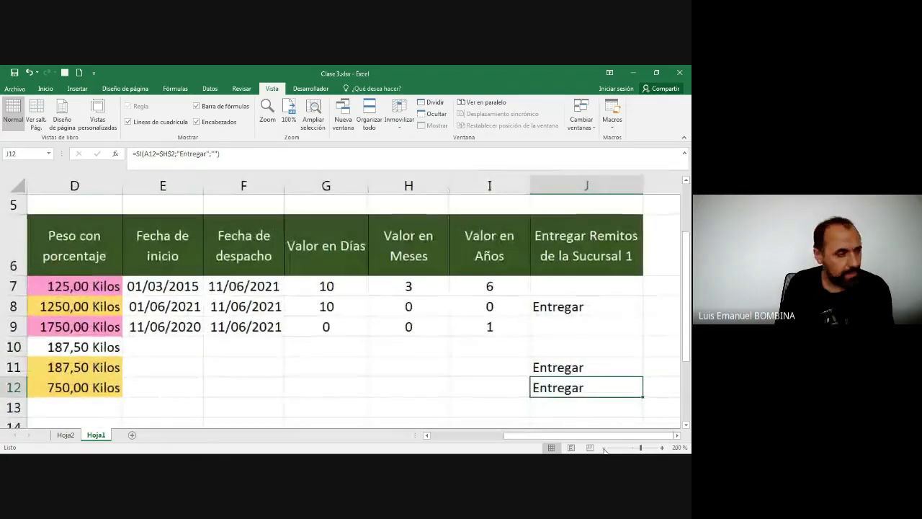
pyautogui.click(604, 447)
pyautogui.click(604, 447)
pyautogui.click(604, 447)
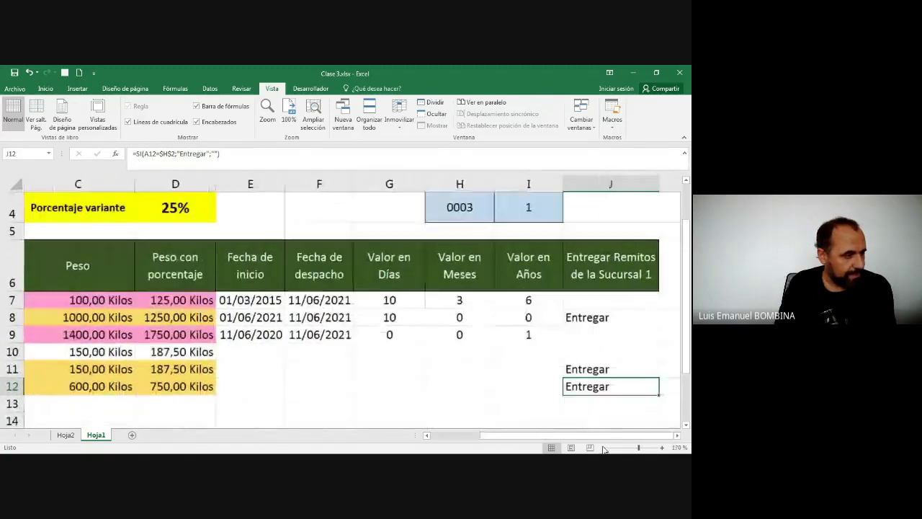
pyautogui.click(604, 447)
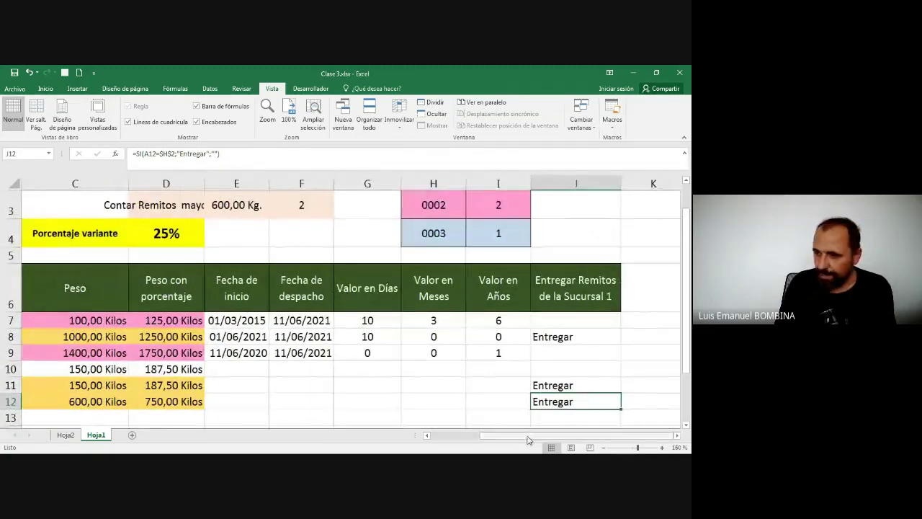
pyautogui.moveTo(528, 439); pyautogui.dragTo(453, 440)
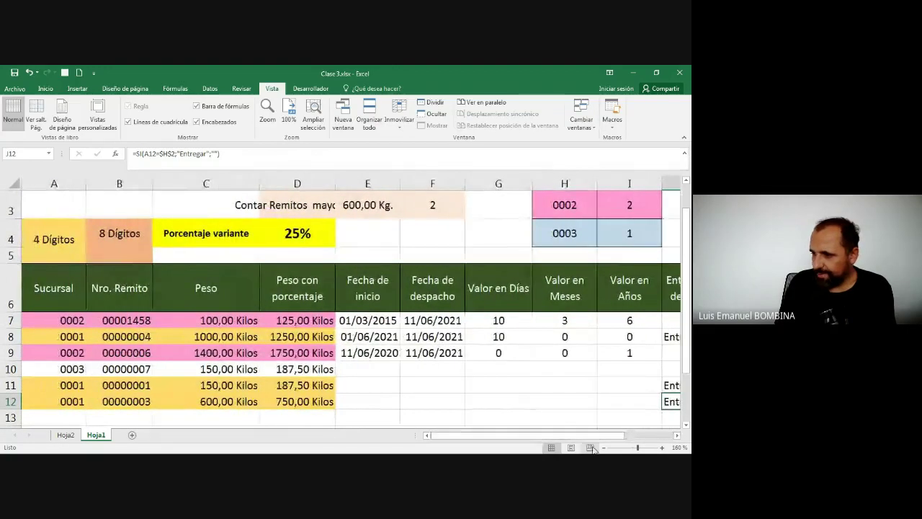
pyautogui.click(604, 447)
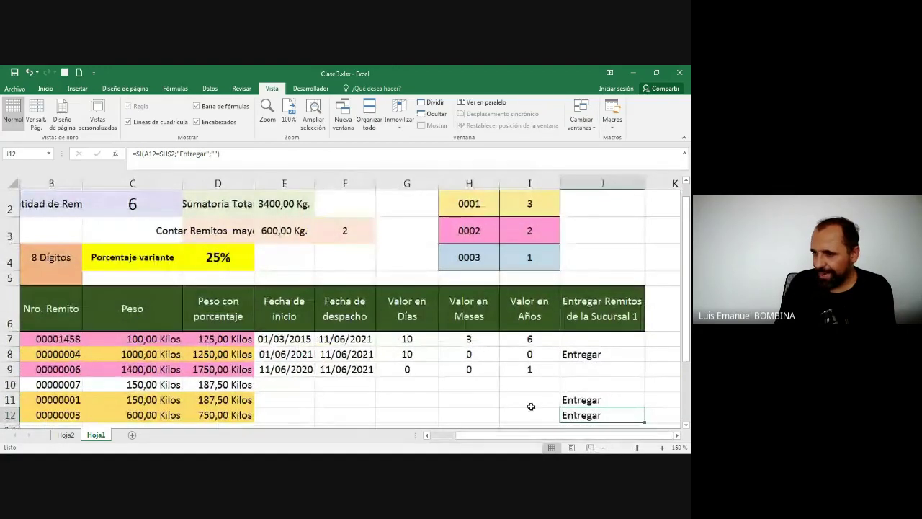
pyautogui.click(582, 402)
pyautogui.click(579, 356)
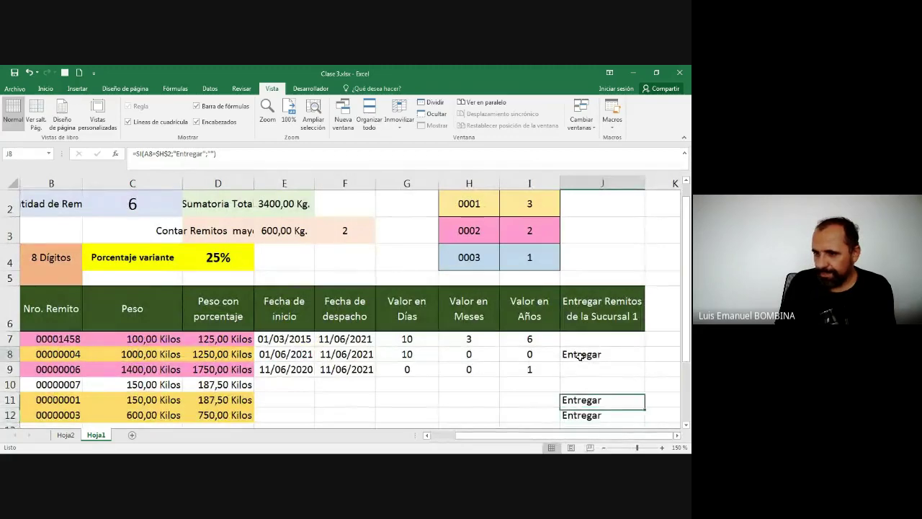
pyautogui.moveTo(540, 439); pyautogui.dragTo(499, 438)
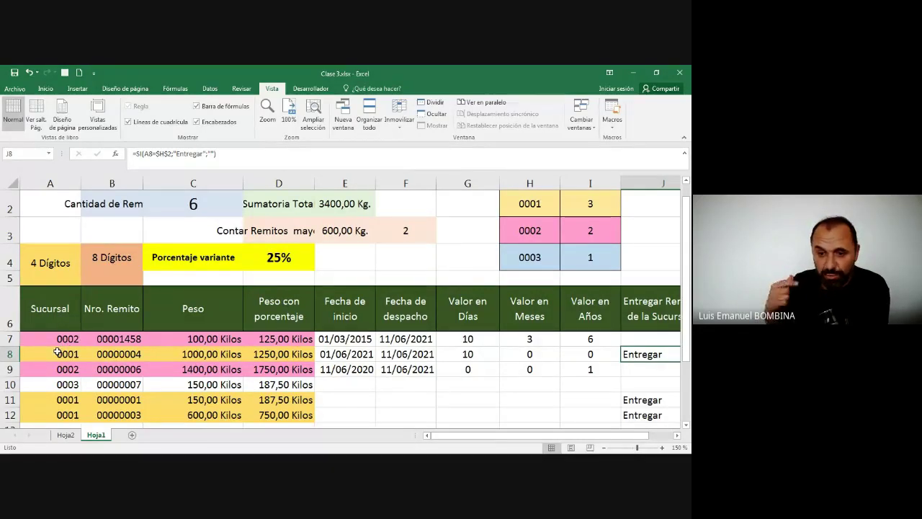
pyautogui.moveTo(71, 339); pyautogui.dragTo(252, 410)
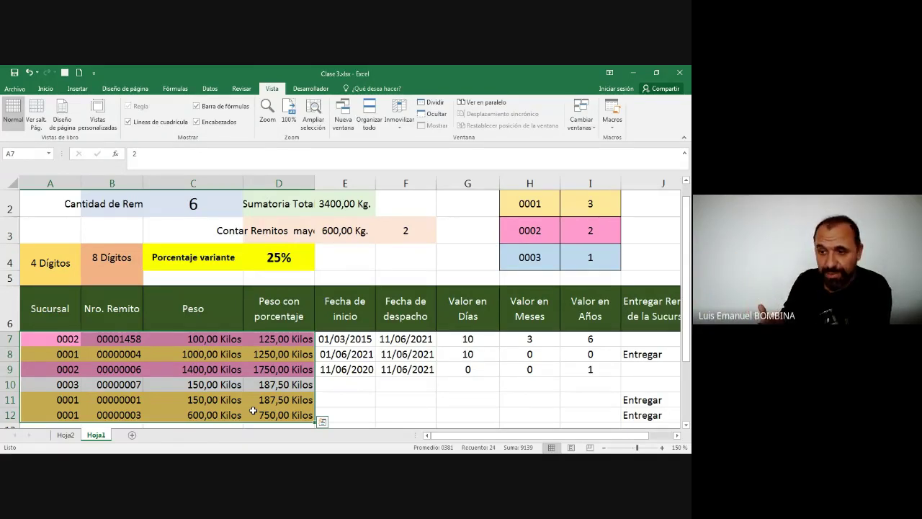
pyautogui.click(638, 354)
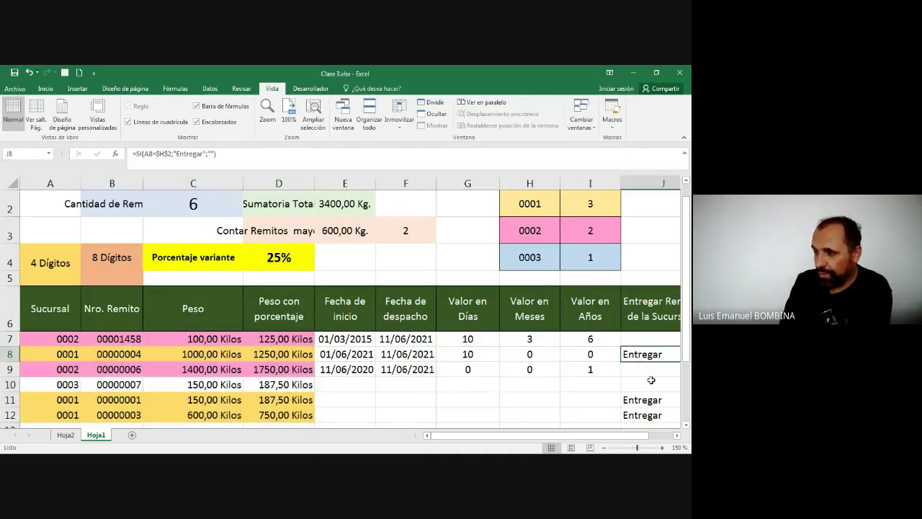
pyautogui.click(642, 414)
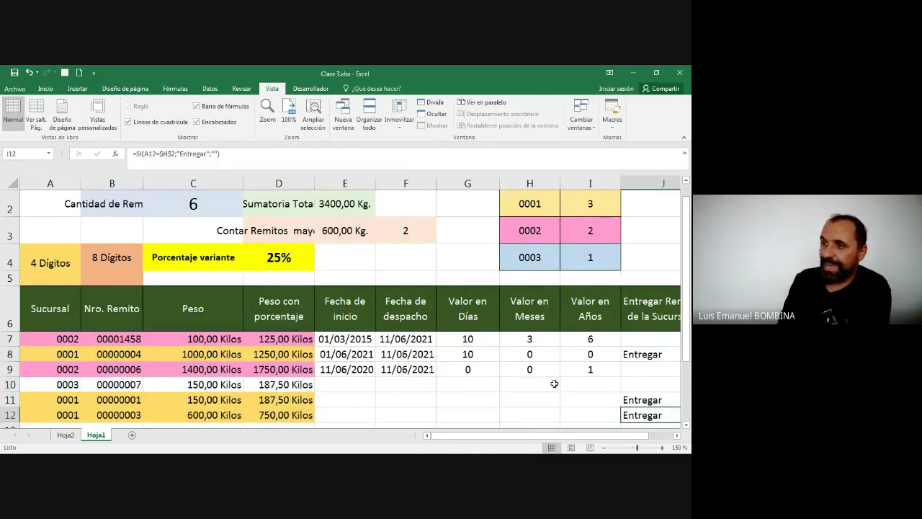
pyautogui.scroll(1, 552, 383)
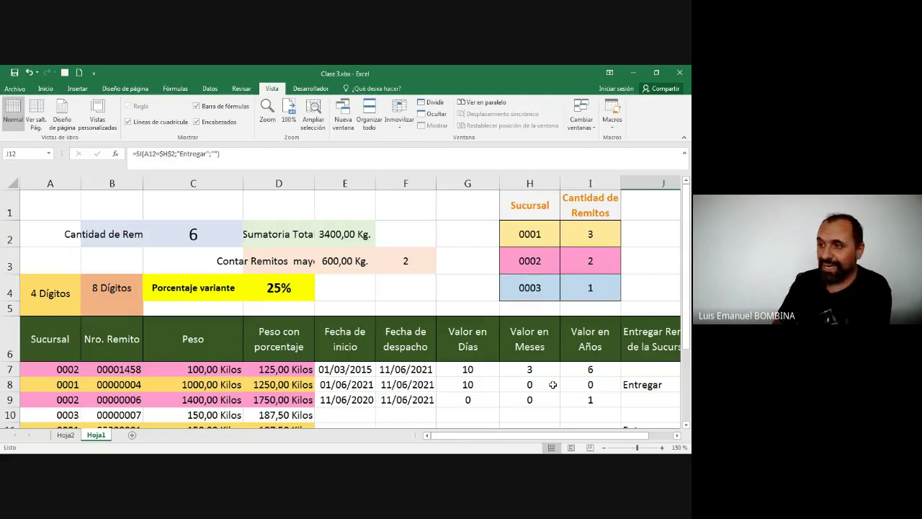
pyautogui.moveTo(533, 234); pyautogui.dragTo(595, 240)
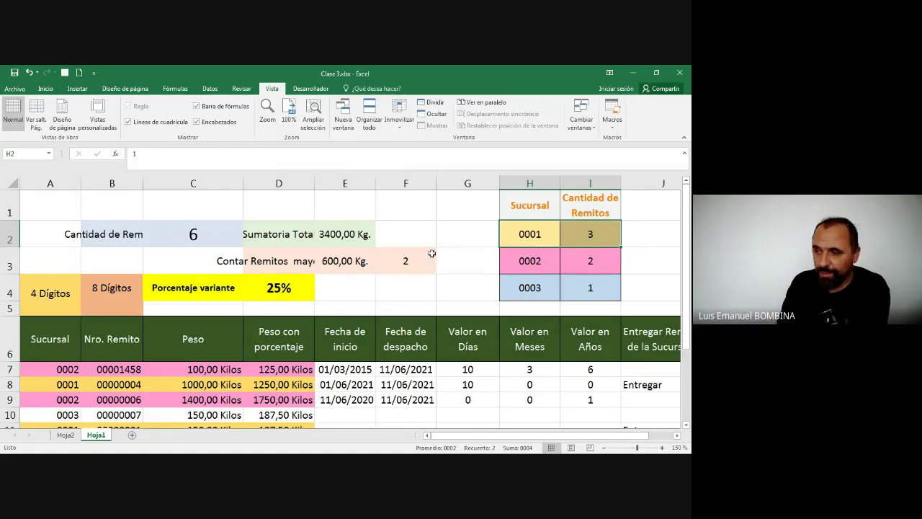
pyautogui.scroll(-1, 432, 253)
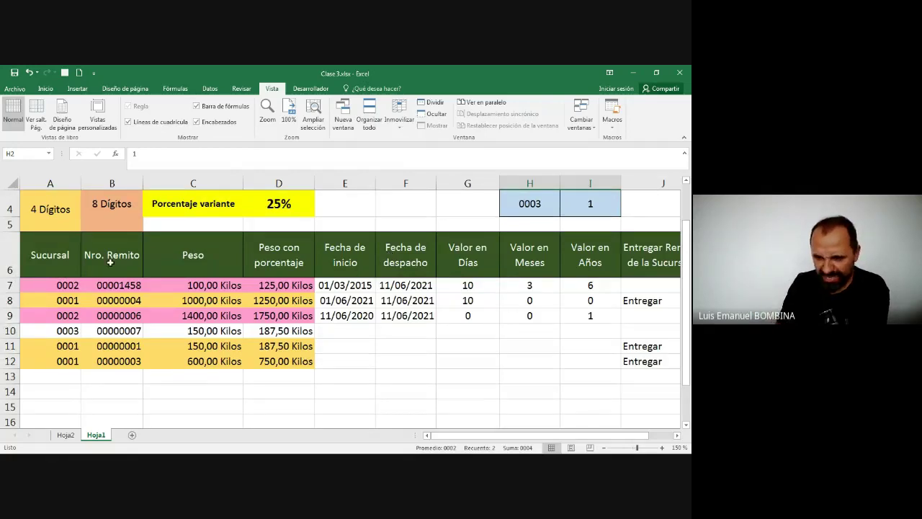
pyautogui.click(62, 298)
pyautogui.click(67, 360)
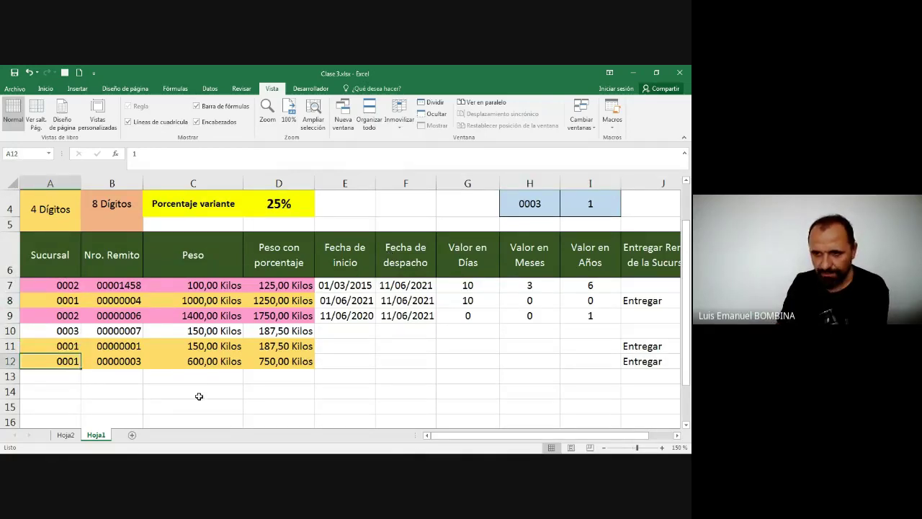
pyautogui.scroll(2, 232, 384)
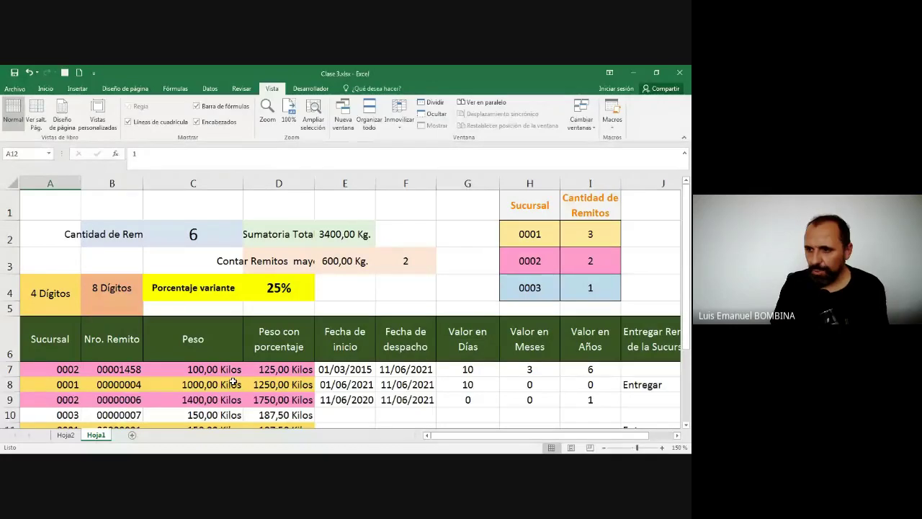
pyautogui.click(232, 382)
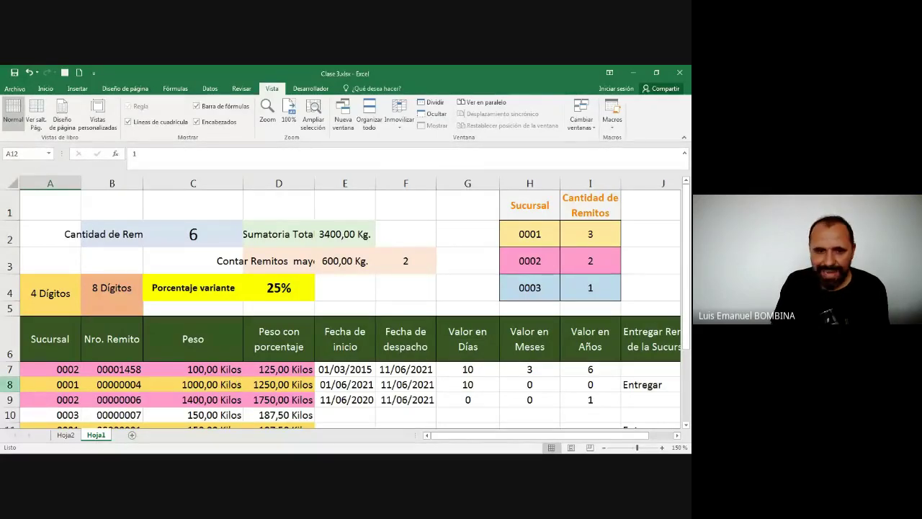
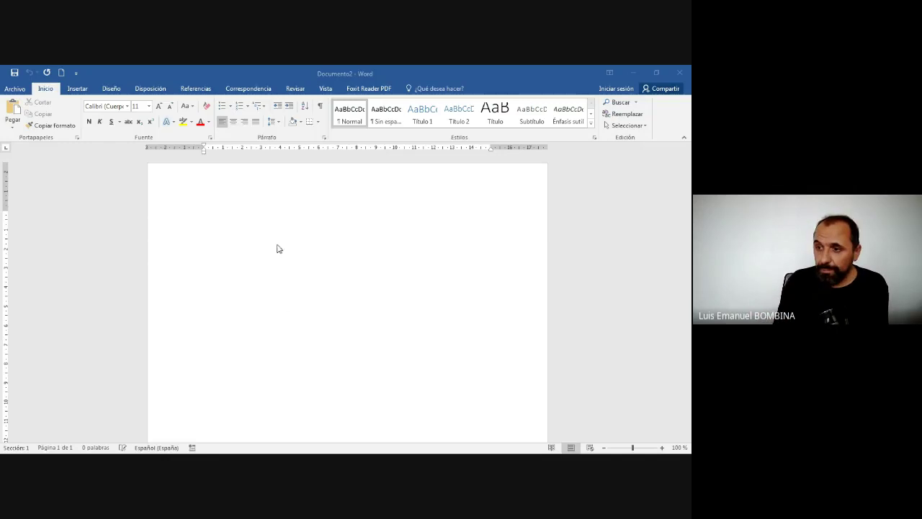
# Paste the lines Informe ---, Fecha and Responsable/área and add blank lines below them
pyautogui.click(281, 221)
pyautogui.write('Informe --- Fecha Responsable/área')
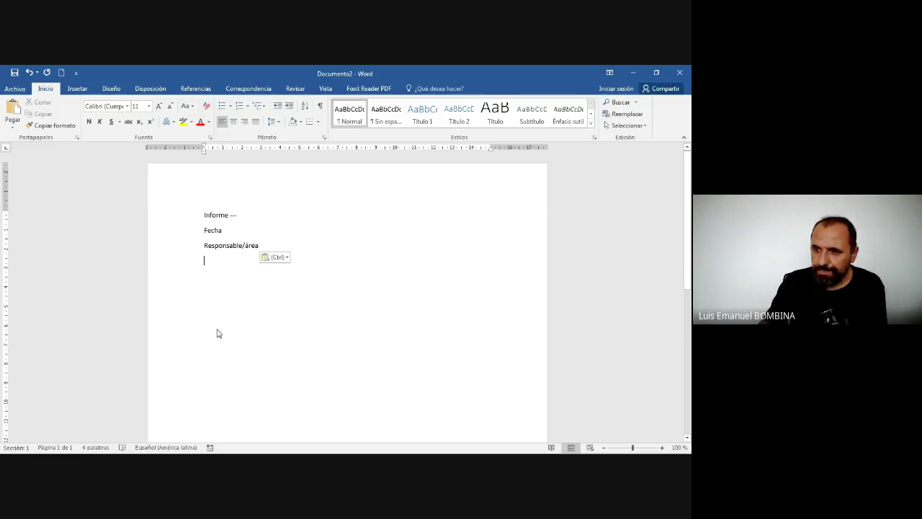
pyautogui.press('Return')
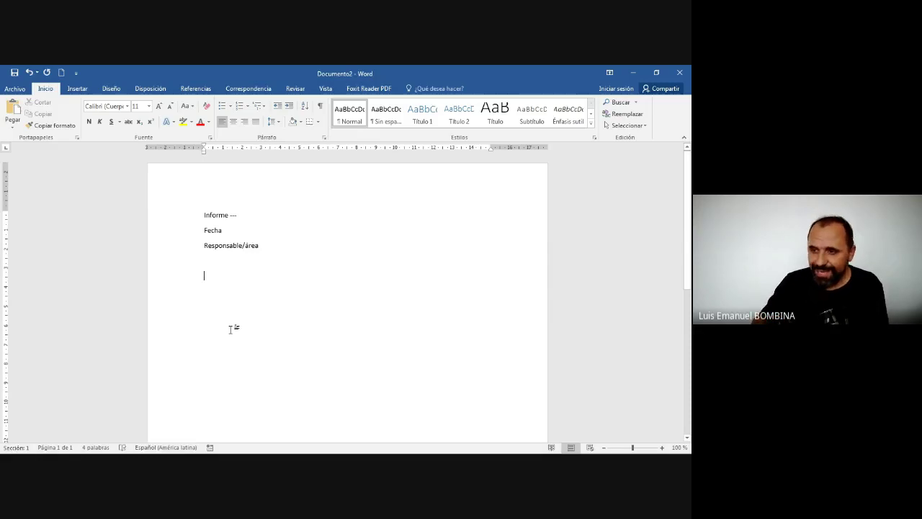
pyautogui.press('Return')
pyautogui.press('Return')
pyautogui.press('Return')
pyautogui.press('Return')
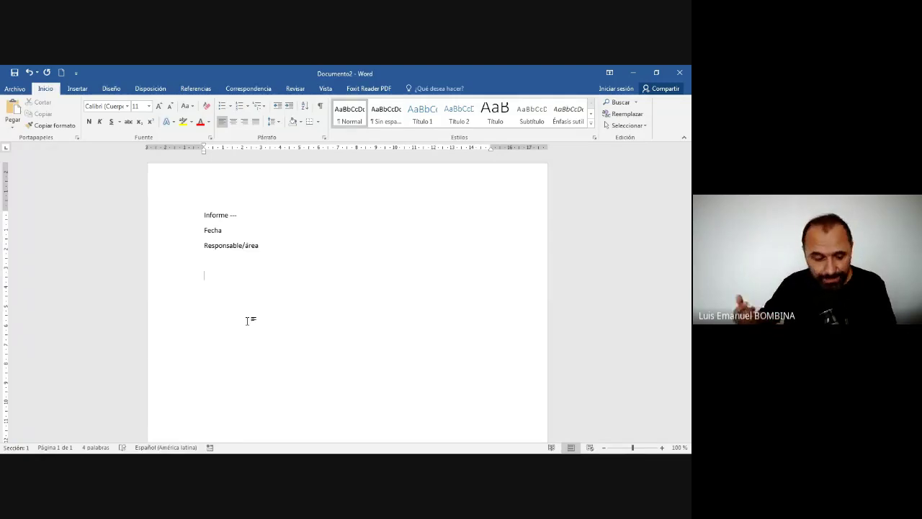
pyautogui.hotkey('ctrl', 'Home')
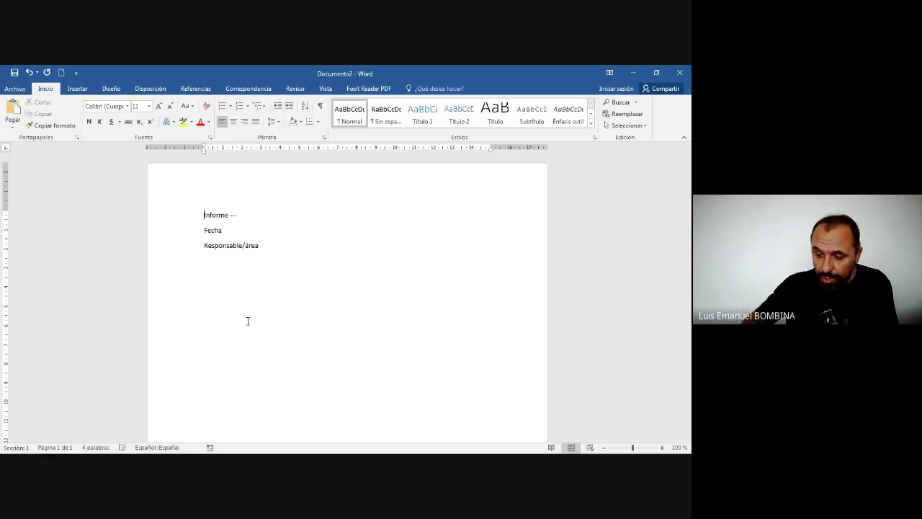
pyautogui.click(247, 321)
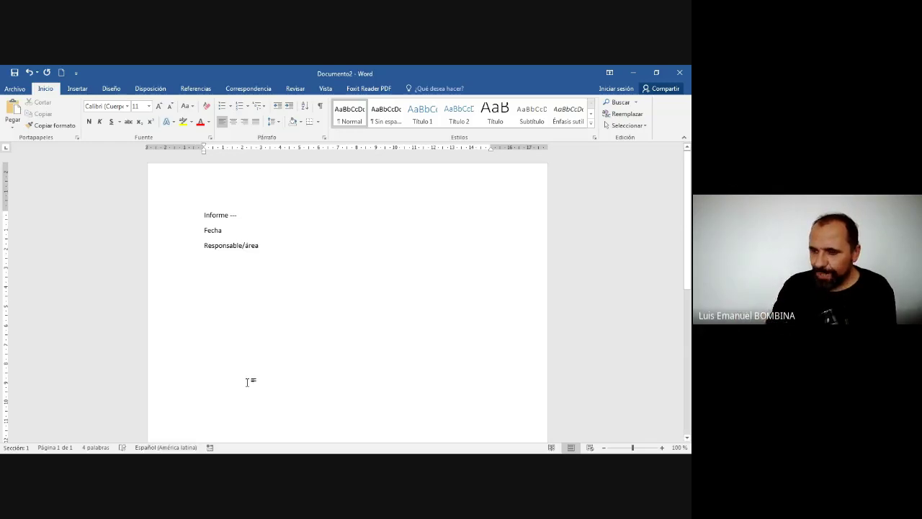
# Type a 'Tabla de Contenidos' line under the header lines, then select all the text
pyautogui.press('Return')
pyautogui.press('Return')
pyautogui.write('Ta')
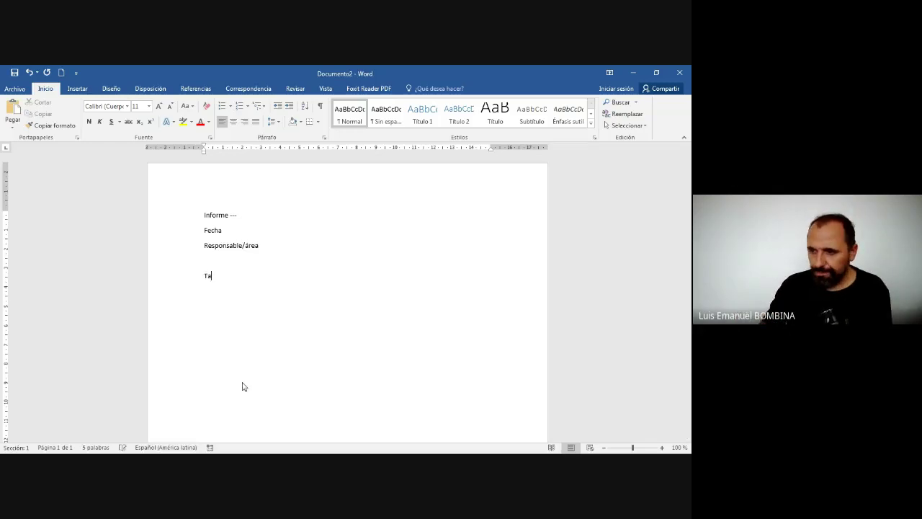
pyautogui.write('bla de Co')
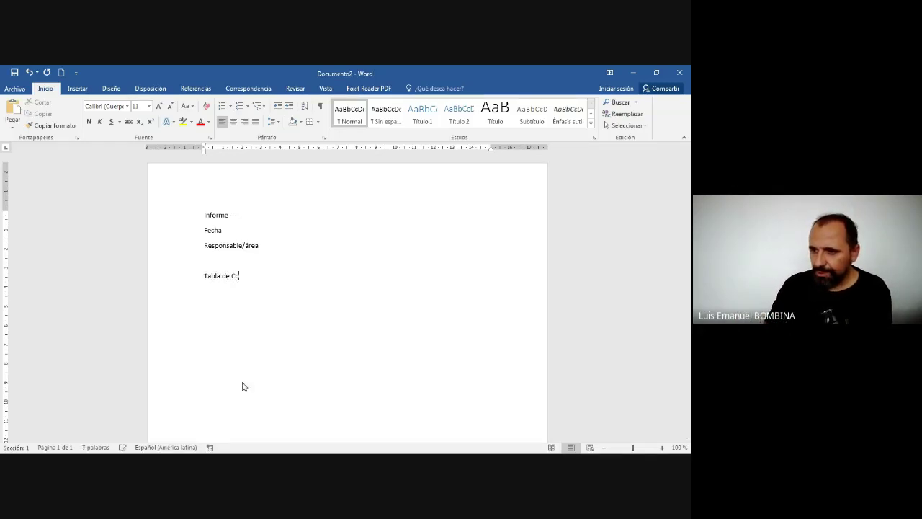
pyautogui.write('ntenidos')
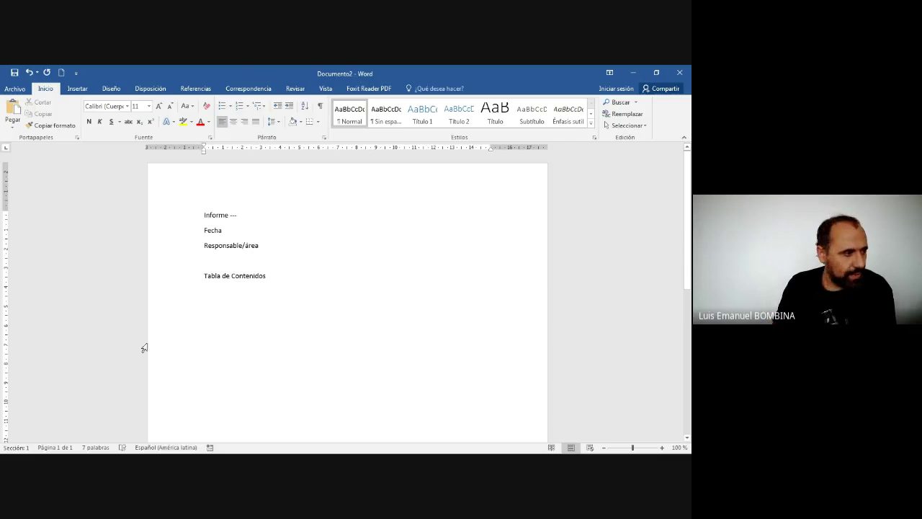
pyautogui.click(661, 447)
pyautogui.click(662, 447)
pyautogui.click(661, 448)
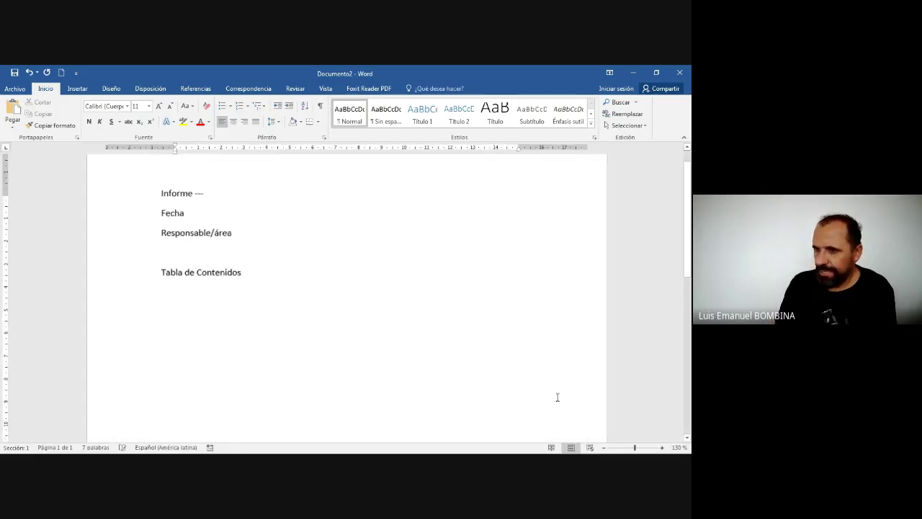
pyautogui.click(604, 447)
pyautogui.click(603, 447)
pyautogui.click(604, 447)
pyautogui.click(604, 448)
pyautogui.click(603, 447)
pyautogui.click(603, 448)
pyautogui.click(603, 447)
pyautogui.click(603, 448)
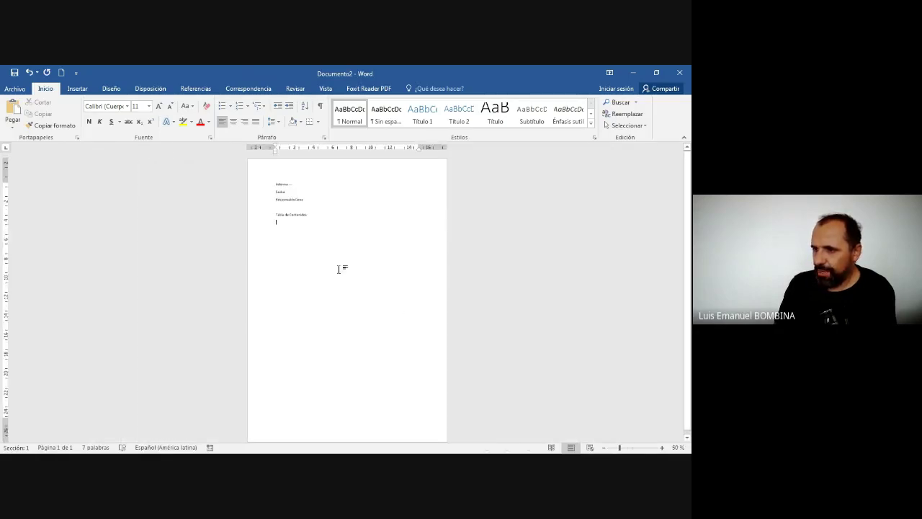
pyautogui.hotkey('ctrl', 'a')
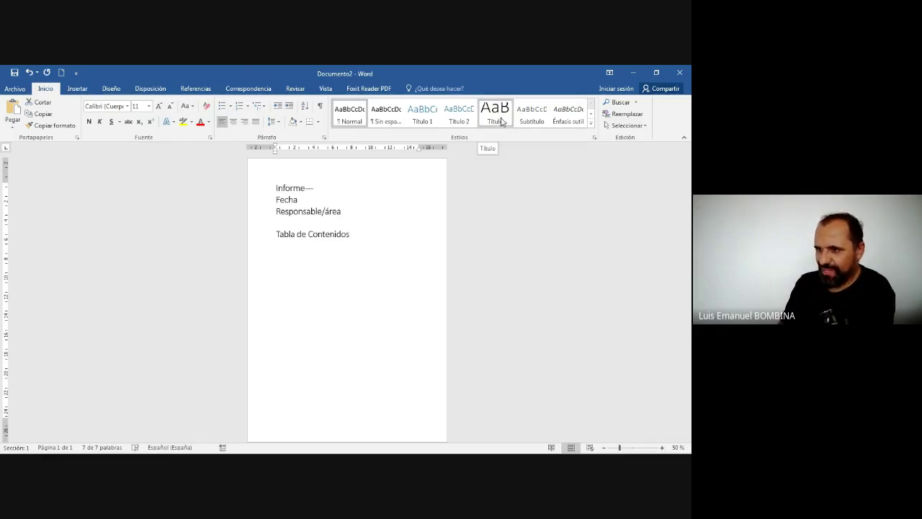
# Apply the Título style to all the text and enlarge it to 48
pyautogui.hotkey('ctrl', 'a')
pyautogui.click(502, 122)
pyautogui.click(159, 106)
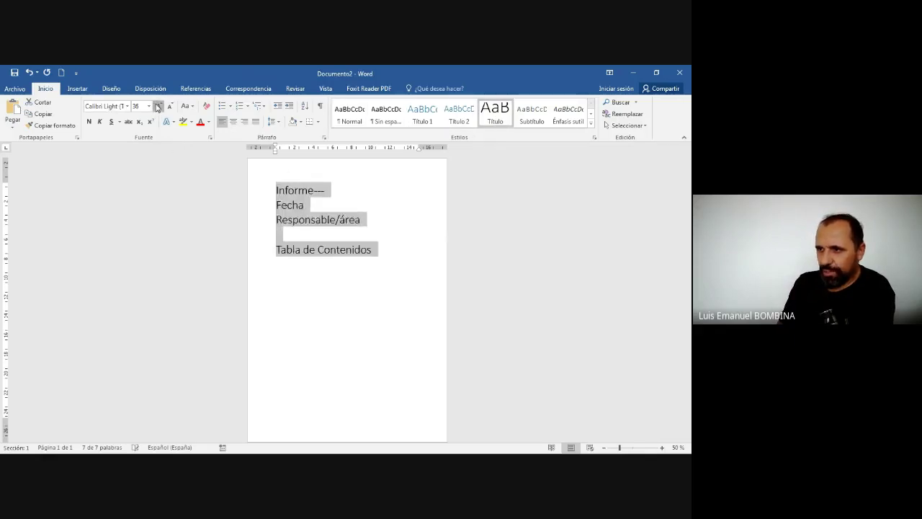
pyautogui.click(158, 107)
# Replace Fecha with the date 11/6/2021
pyautogui.click(360, 193)
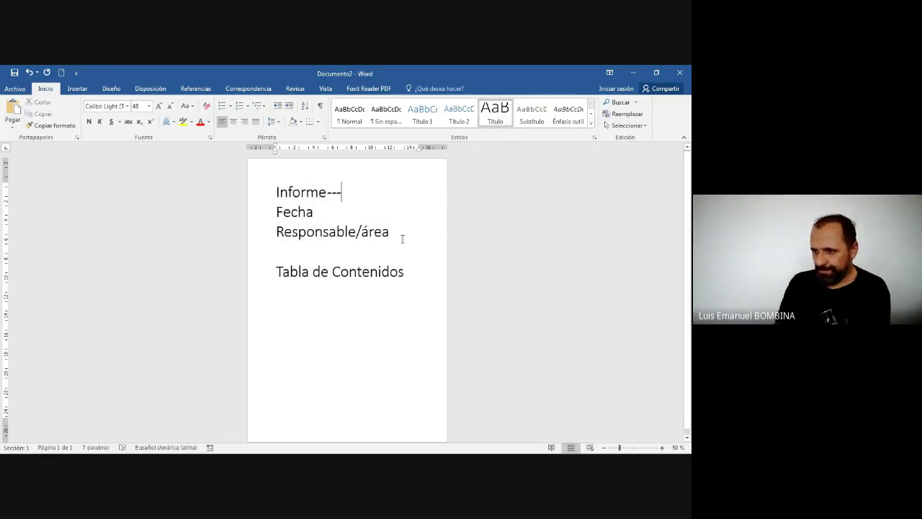
pyautogui.press('Left')
pyautogui.press('Left')
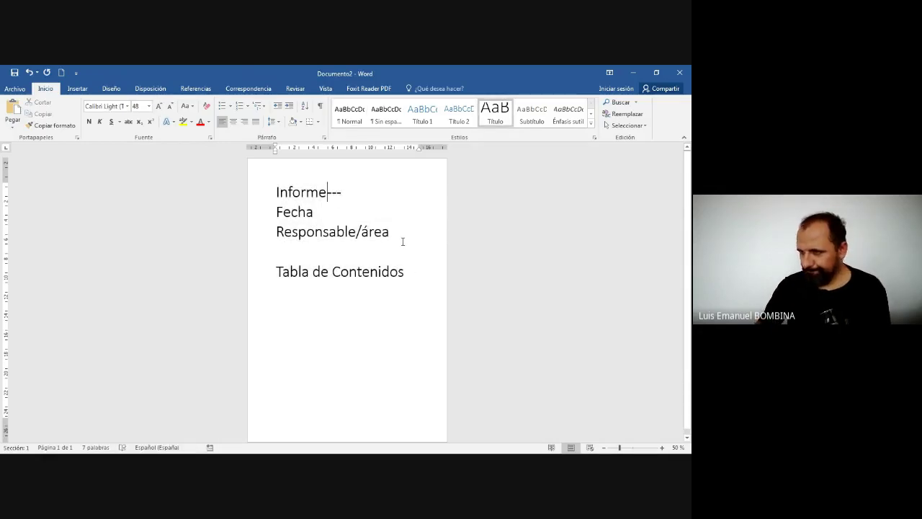
pyautogui.press('Down')
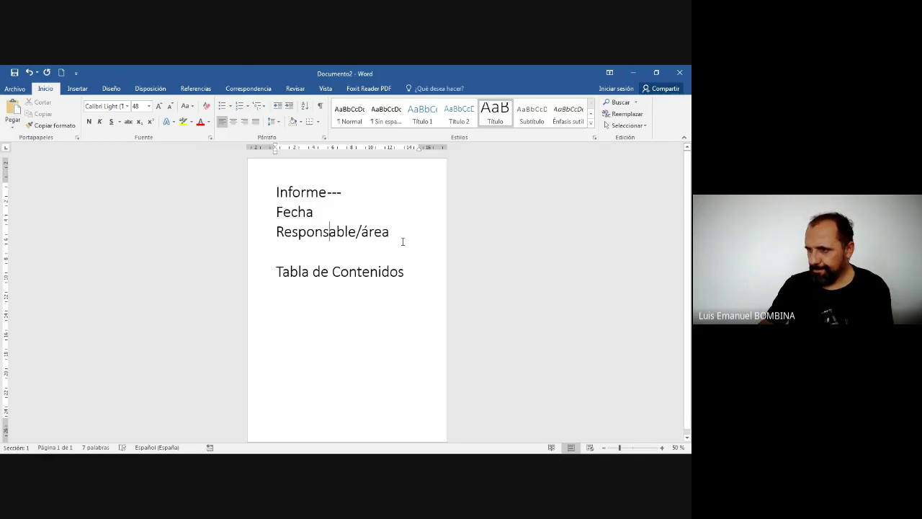
pyautogui.press('End')
pyautogui.hotkey('shift', 'Home')
pyautogui.press('Up')
pyautogui.press('End')
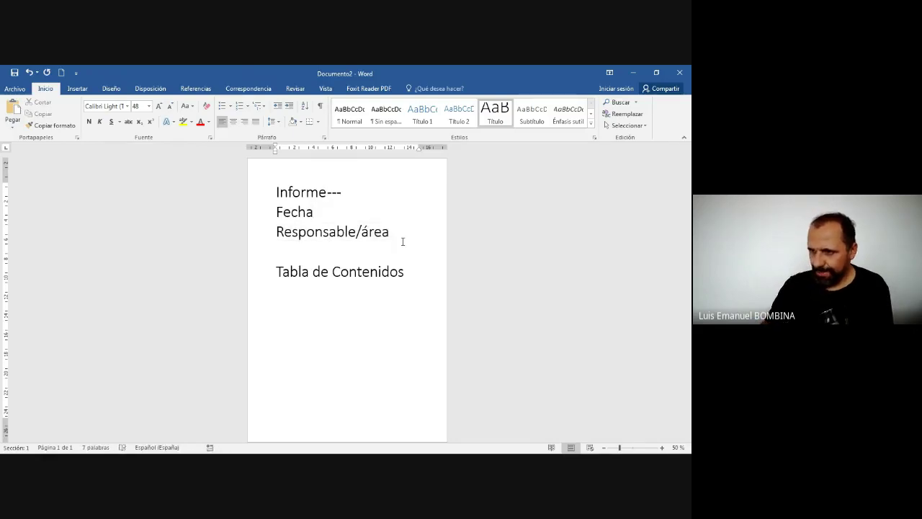
pyautogui.hotkey('shift', 'Home')
pyautogui.write('1')
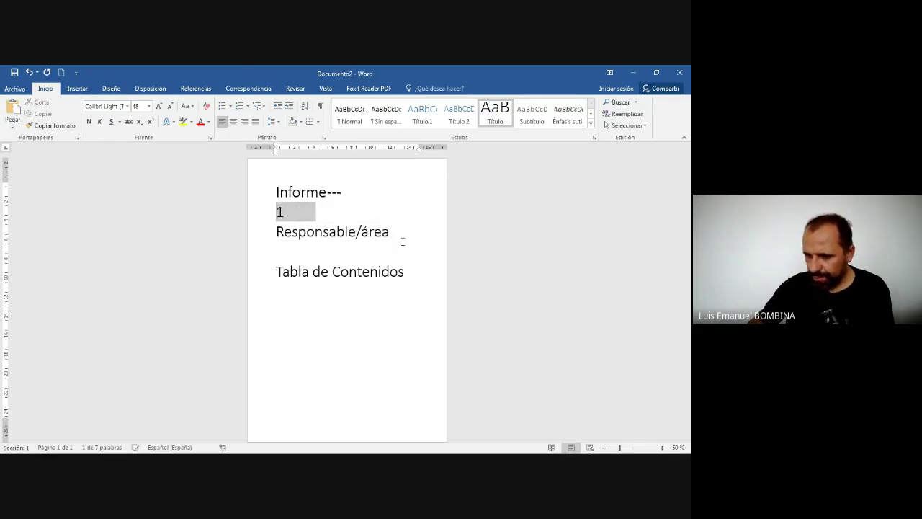
pyautogui.write('1/62021')
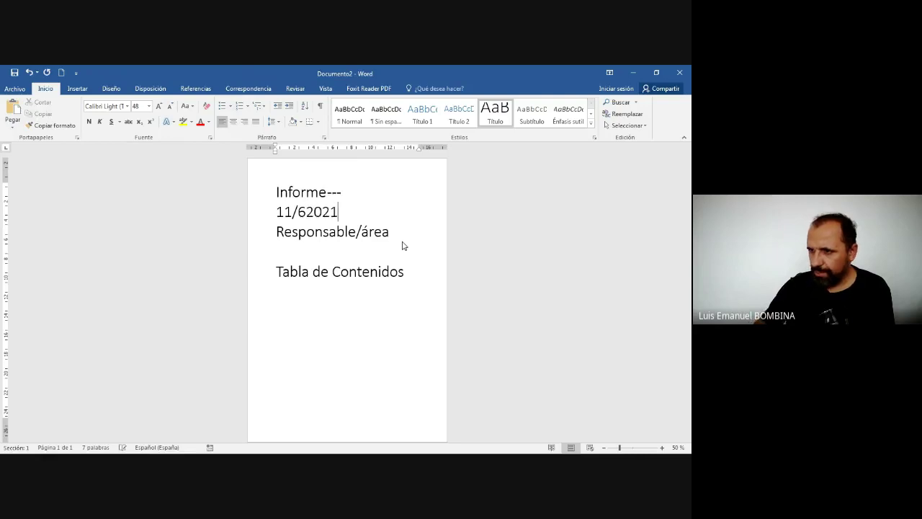
pyautogui.write('/')
pyautogui.press('Return')
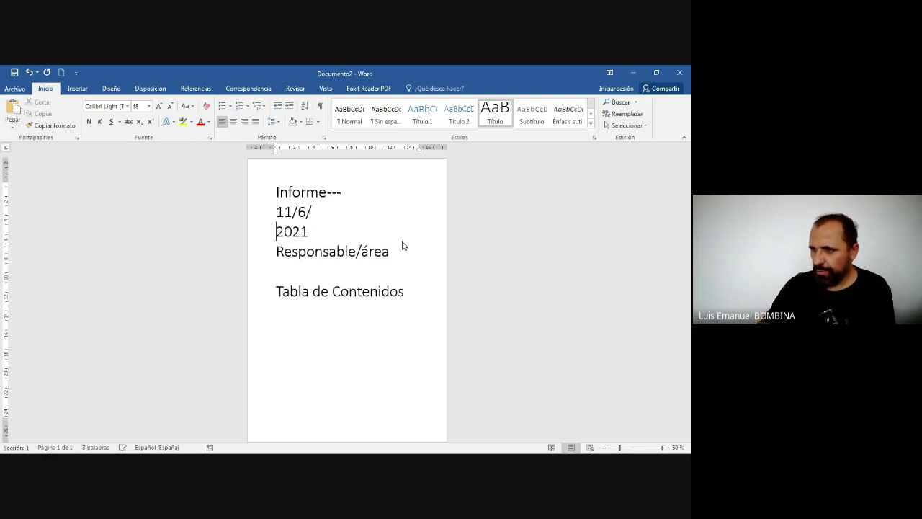
pyautogui.press('BackSpace')
# Centre the three header lines
pyautogui.press('Up')
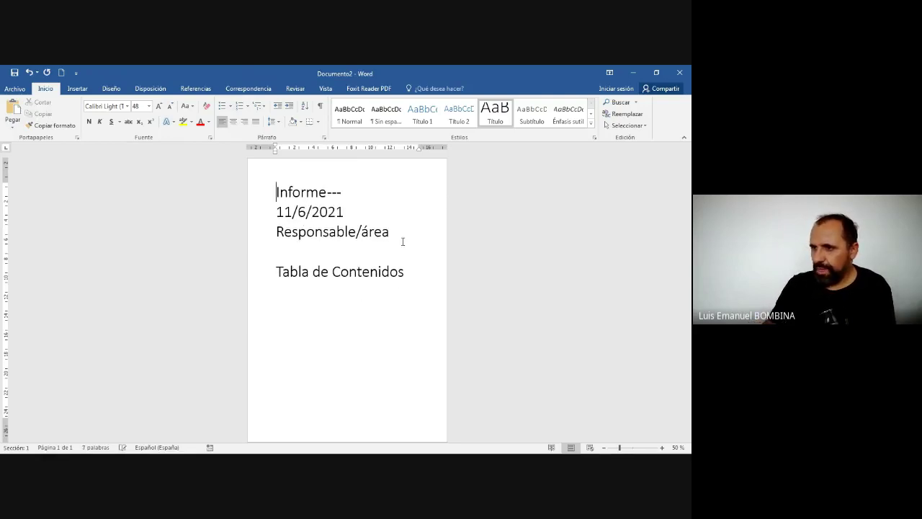
pyautogui.hotkey('shift', 'Down')
pyautogui.hotkey('shift', 'Down')
pyautogui.hotkey('shift', 'Down')
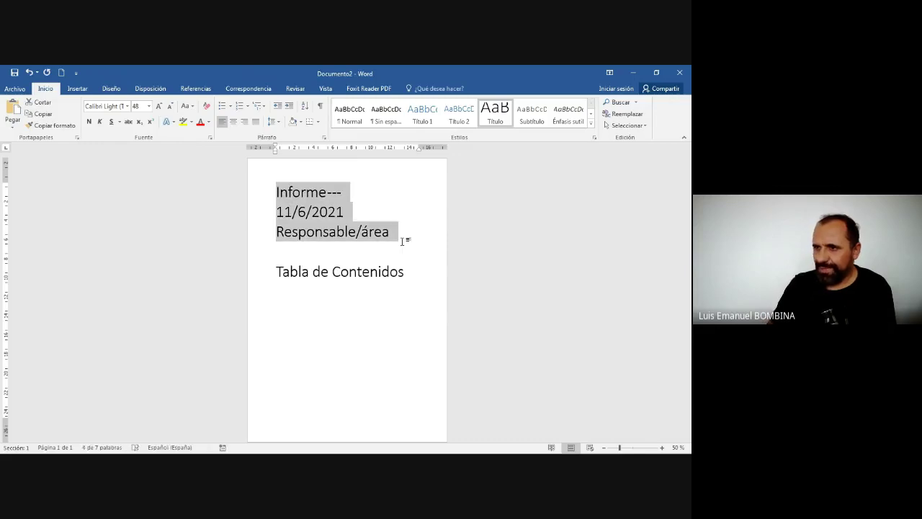
pyautogui.click(233, 121)
pyautogui.click(366, 212)
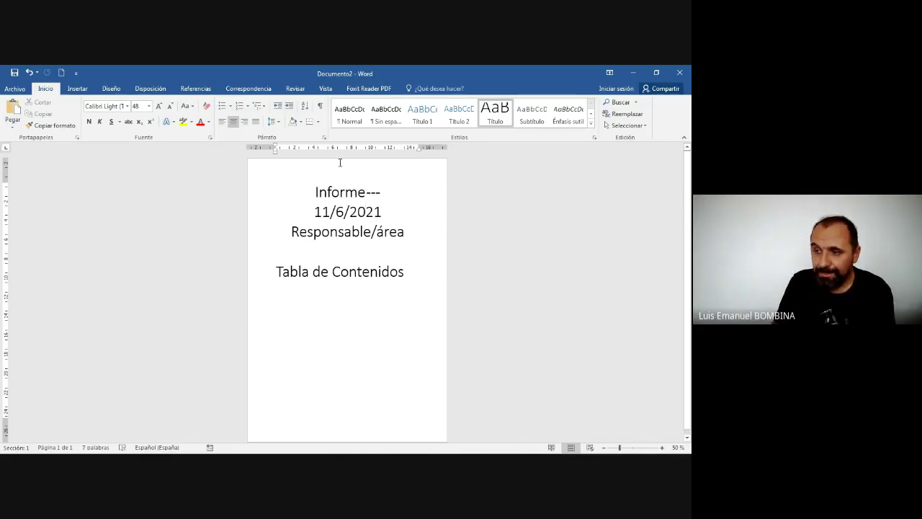
# Enter 'Ardapez – Área de Sistemas' in the page header
pyautogui.doubleClick(340, 162)
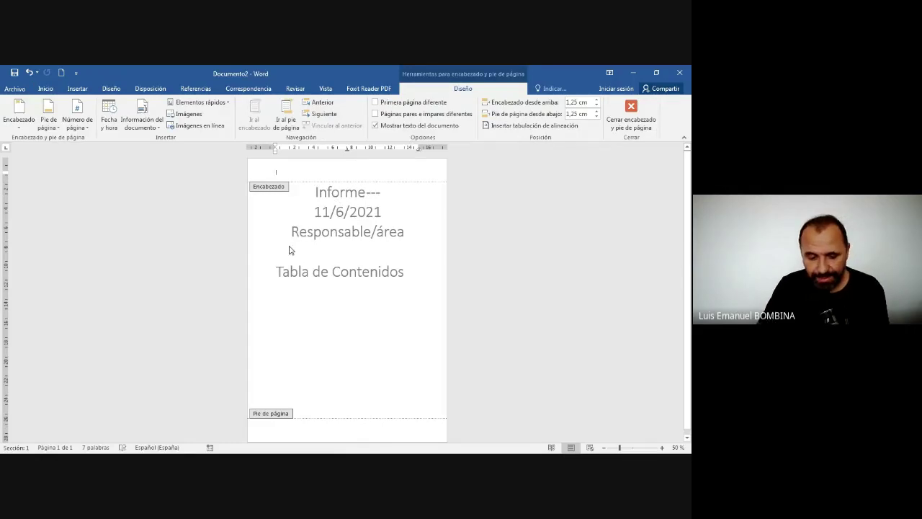
pyautogui.write('asda')
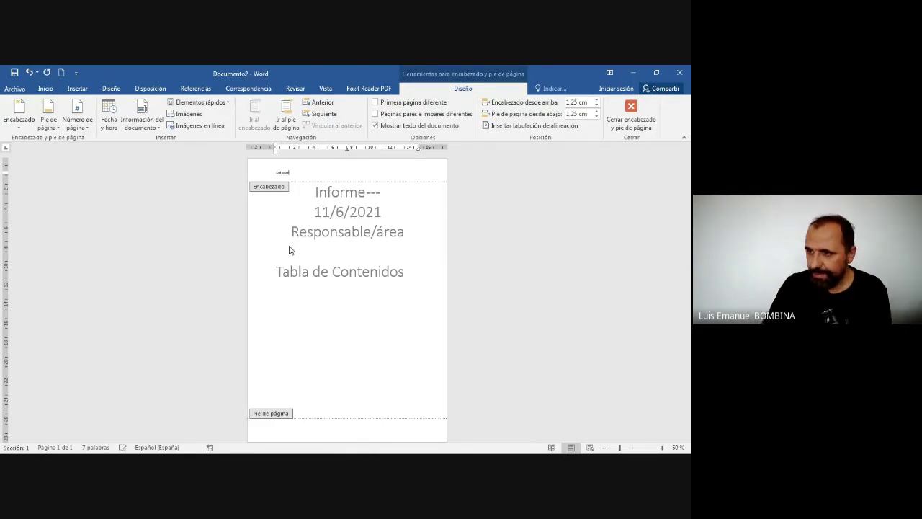
pyautogui.keyDown('ctrl'); pyautogui.scroll(8, 249, 277); pyautogui.keyUp('ctrl')
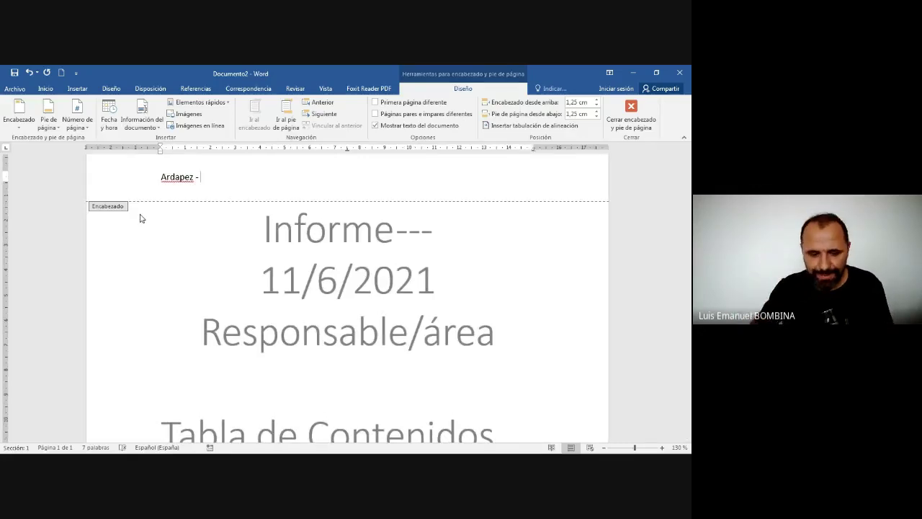
pyautogui.write('- ')
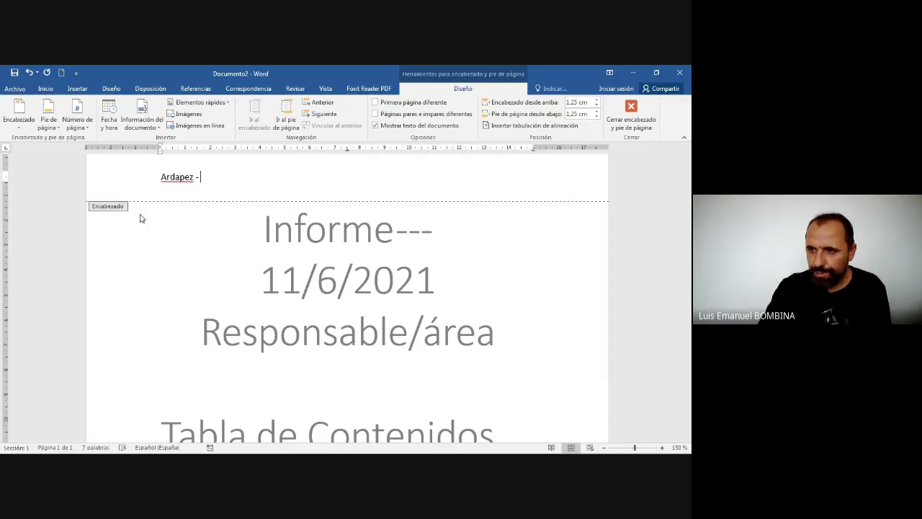
pyautogui.write('Área de S')
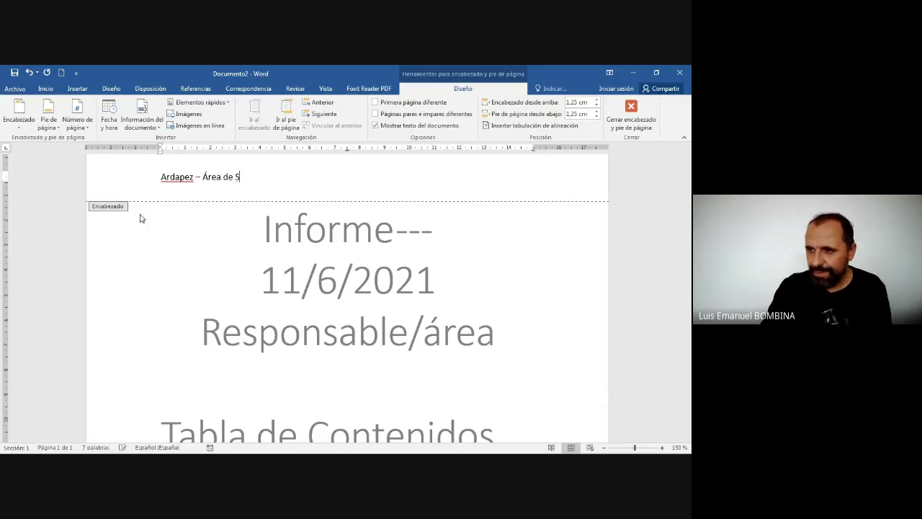
pyautogui.write('istemas')
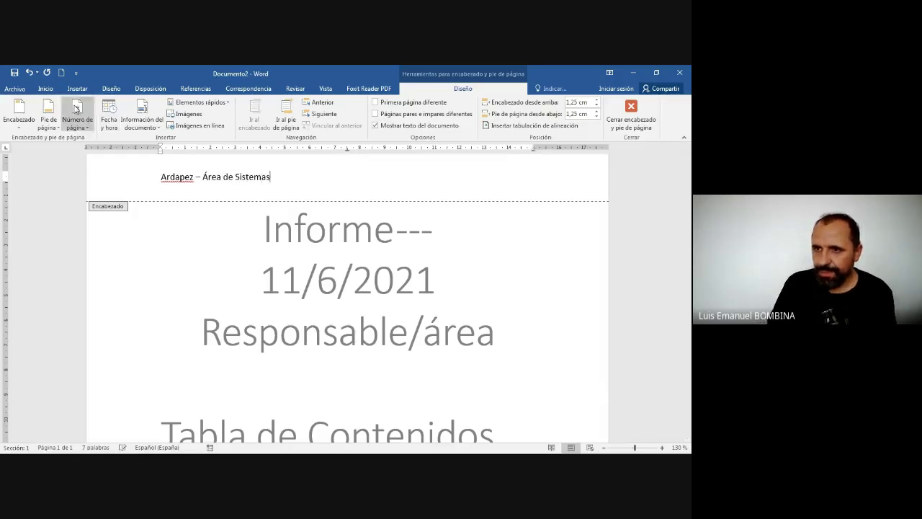
# Centre the header line, ignore the Ardapez spelling flag, and return to the body
pyautogui.click(45, 87)
pyautogui.click(232, 121)
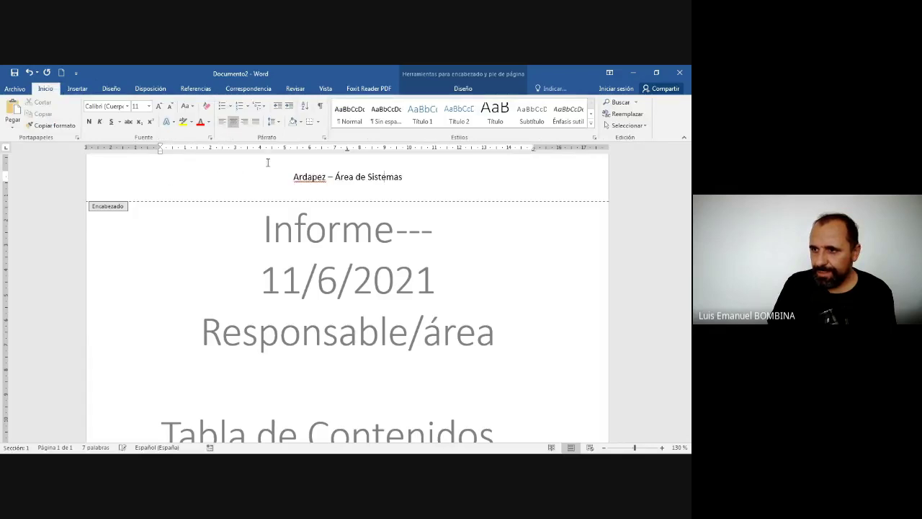
pyautogui.rightClick(325, 183)
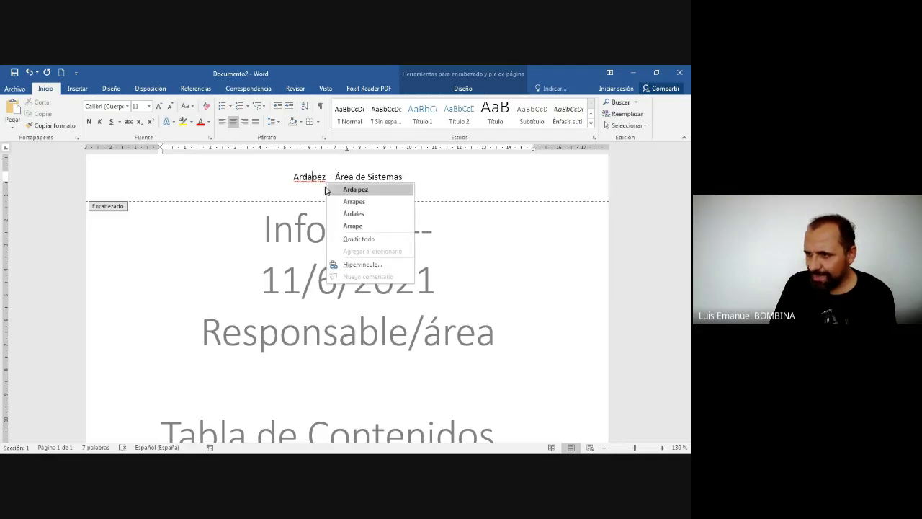
pyautogui.click(359, 238)
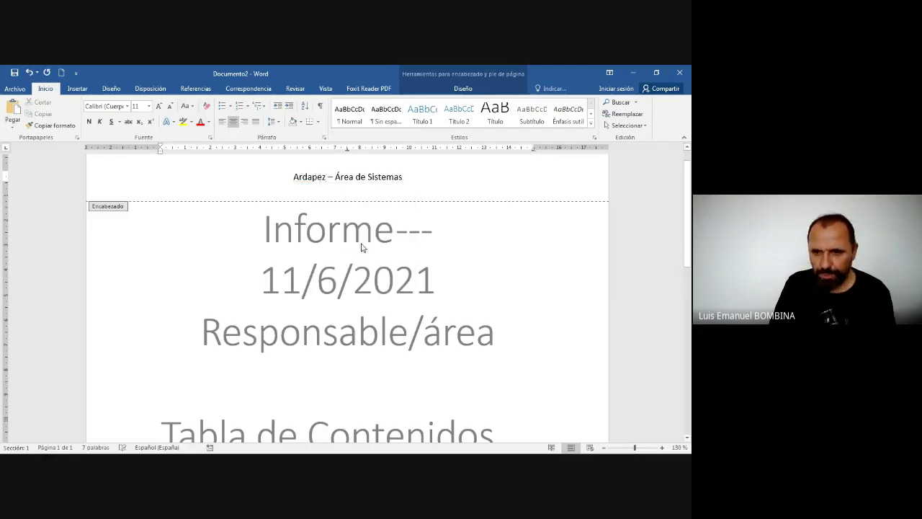
pyautogui.doubleClick(373, 247)
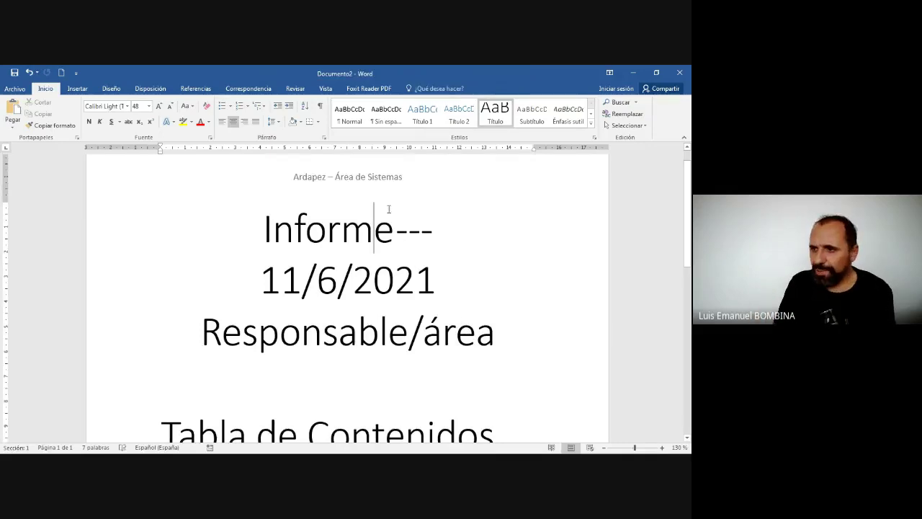
pyautogui.scroll(1, 362, 173)
pyautogui.doubleClick(359, 189)
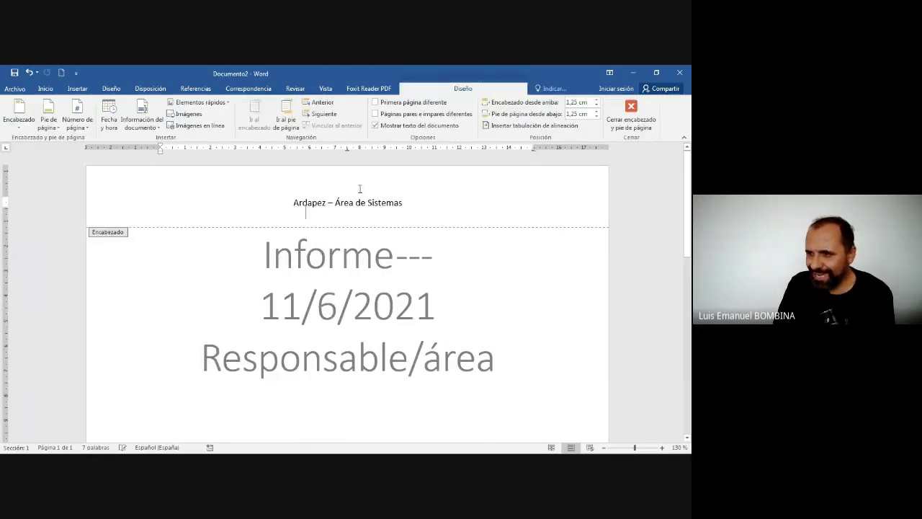
pyautogui.doubleClick(344, 204)
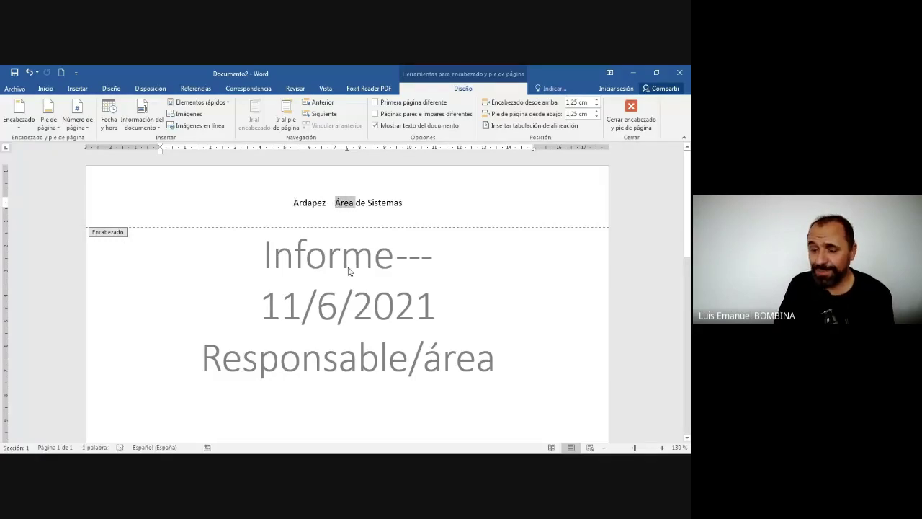
pyautogui.press('Right')
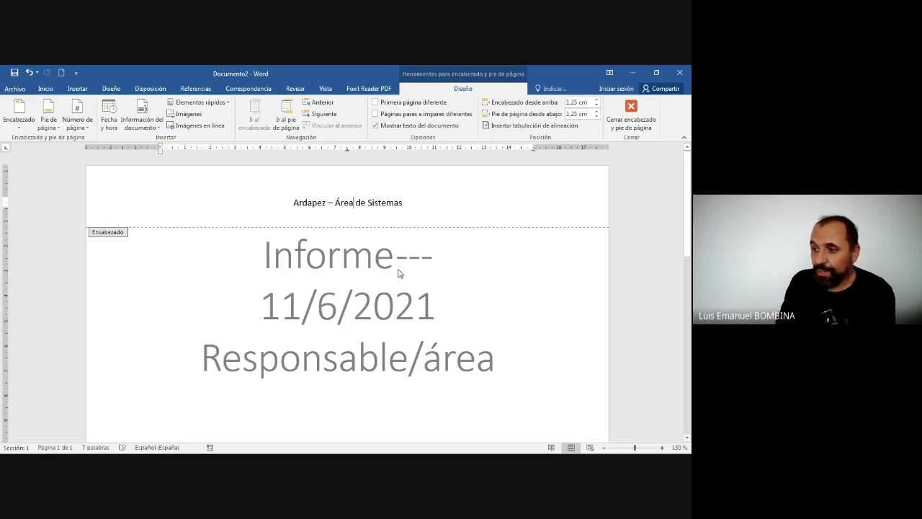
pyautogui.doubleClick(397, 262)
pyautogui.scroll(-1, 413, 249)
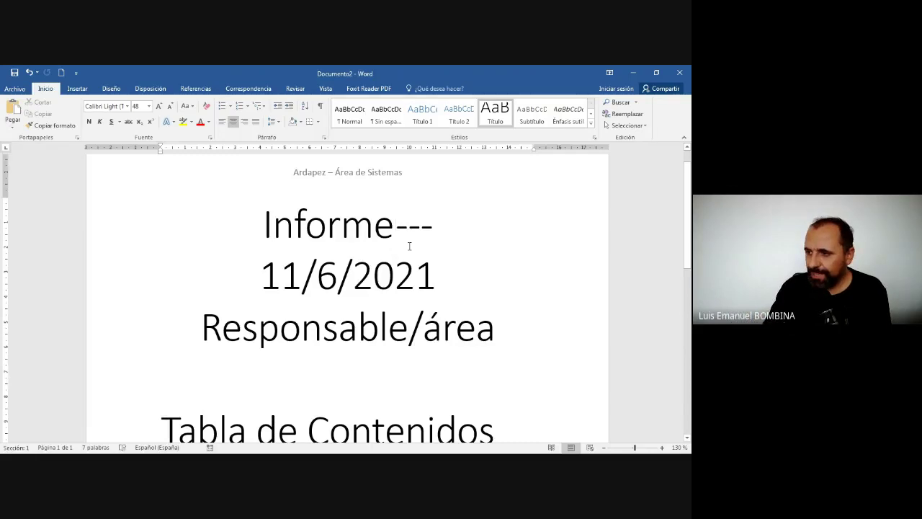
# Change the cover title from Informe --- to 'Informe ...'
pyautogui.press('Delete')
pyautogui.press('Delete')
pyautogui.press('Delete')
pyautogui.write('...')
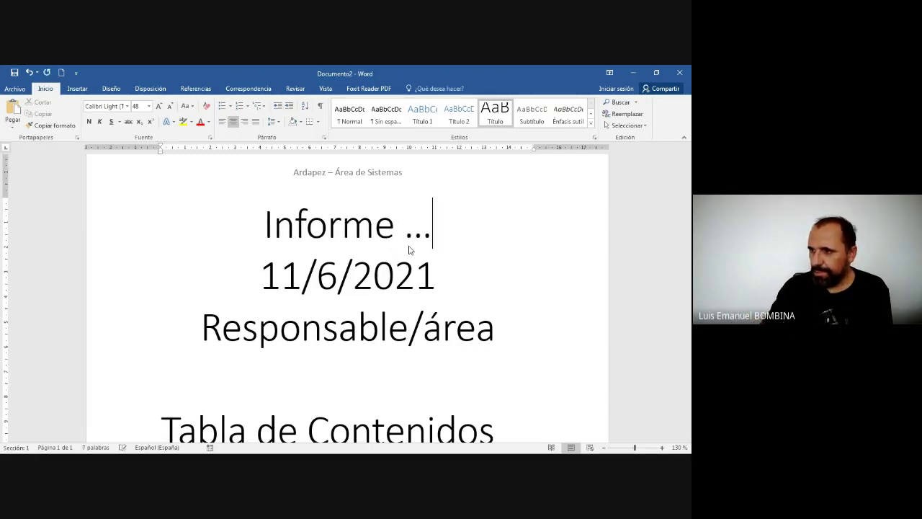
pyautogui.press('Down')
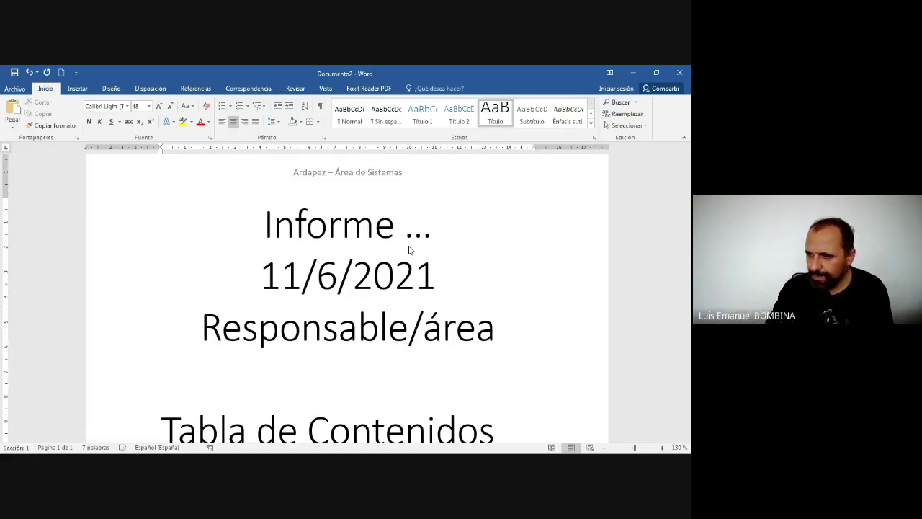
# Replace Responsable/área with the author's title and full name
pyautogui.press('Down')
pyautogui.press('End')
pyautogui.hotkey('shift', 'Home')
pyautogui.press('BackSpace')
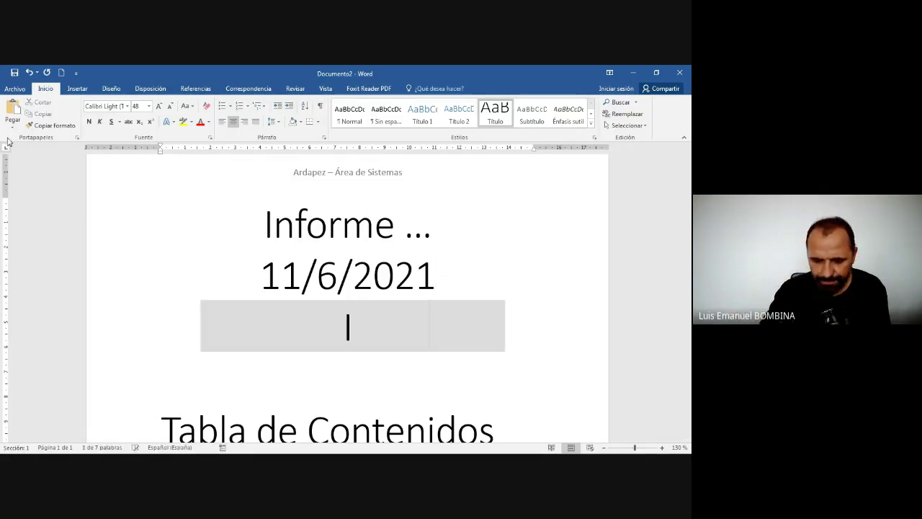
pyautogui.write('Ing. Emanu')
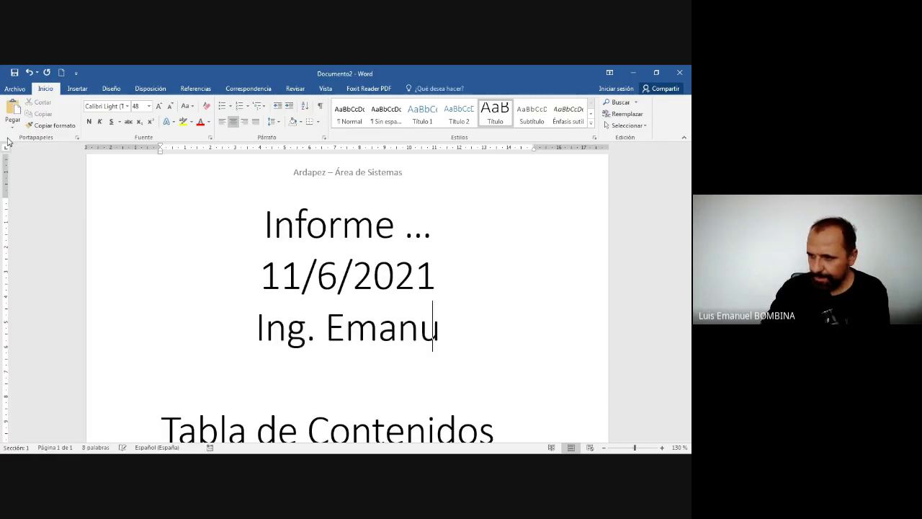
pyautogui.write('el Bombina')
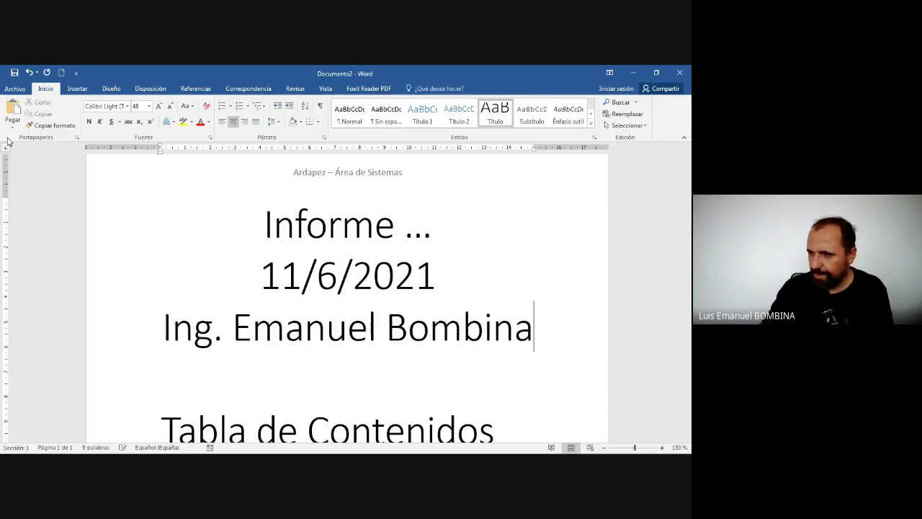
pyautogui.press('Down')
pyautogui.press('Down')
pyautogui.press('Down')
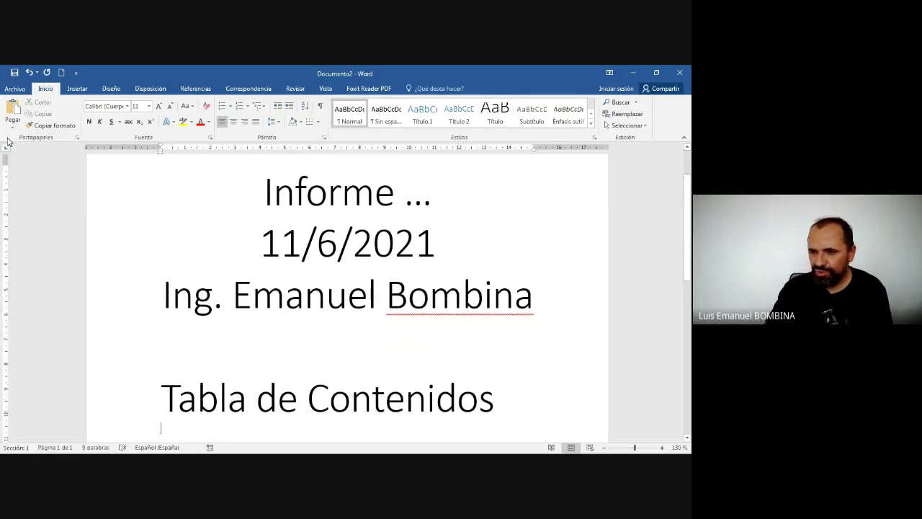
pyautogui.press('Up')
pyautogui.press('Home')
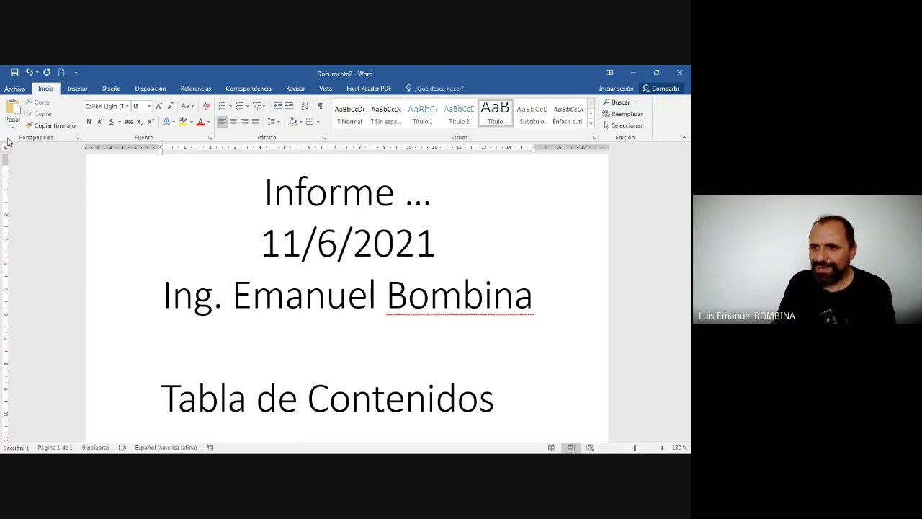
# Insert a page break before Tabla de Contenidos and add an empty line beneath it
pyautogui.click(78, 89)
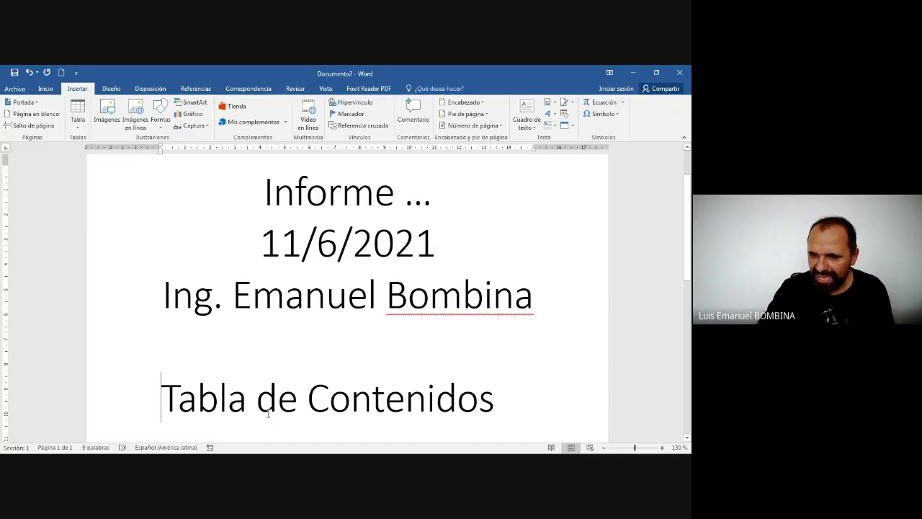
pyautogui.hotkey('ctrl', 'Return')
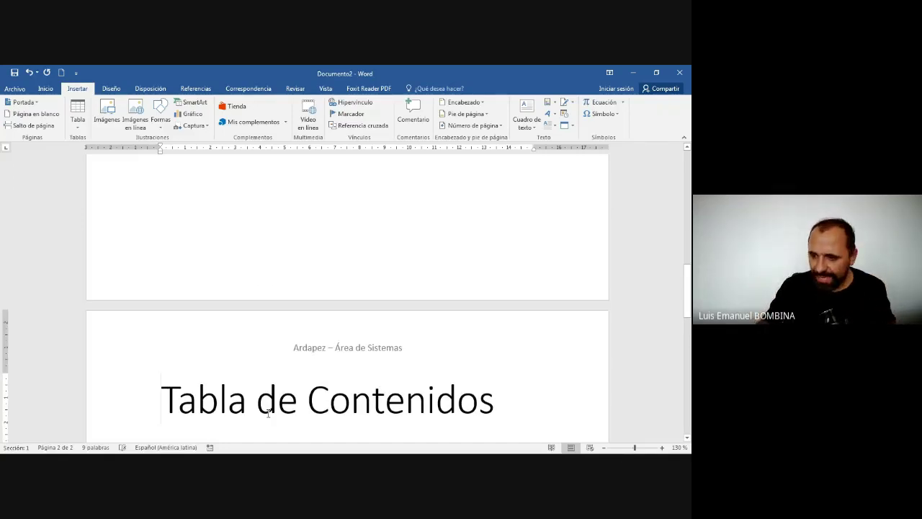
pyautogui.press('End')
pyautogui.press('Return')
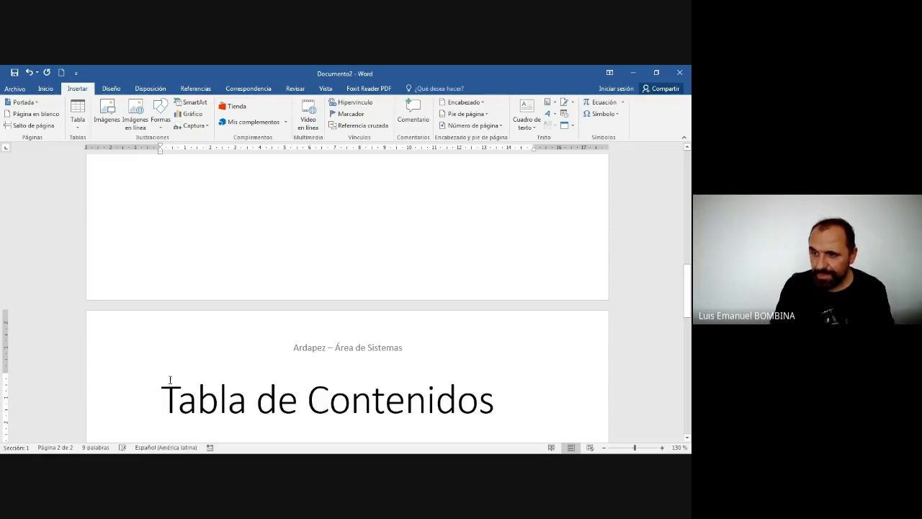
pyautogui.scroll(-1, 232, 360)
pyautogui.scroll(1, 232, 360)
pyautogui.scroll(5, 233, 360)
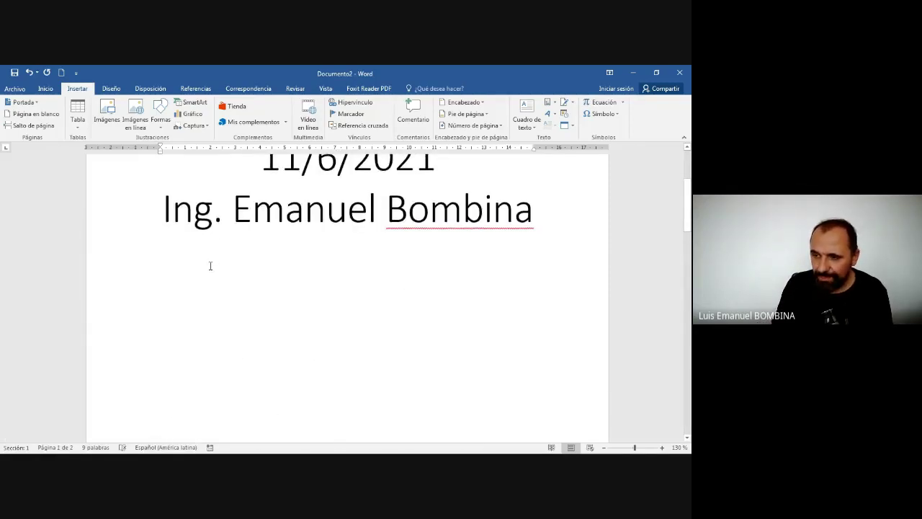
pyautogui.keyDown('ctrl'); pyautogui.scroll(-8, 211, 265); pyautogui.keyUp('ctrl')
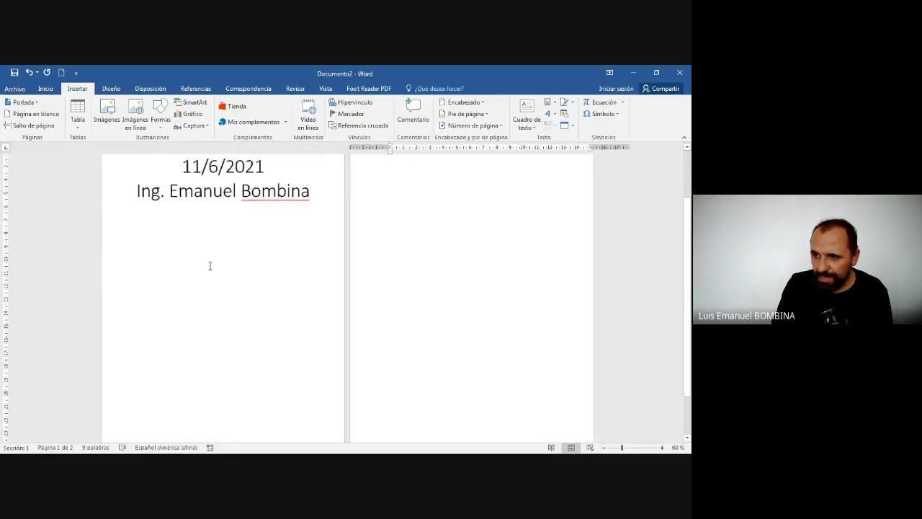
pyautogui.keyDown('ctrl'); pyautogui.scroll(-2, 250, 305); pyautogui.keyUp('ctrl')
pyautogui.keyDown('ctrl'); pyautogui.scroll(1, 257, 305); pyautogui.keyUp('ctrl')
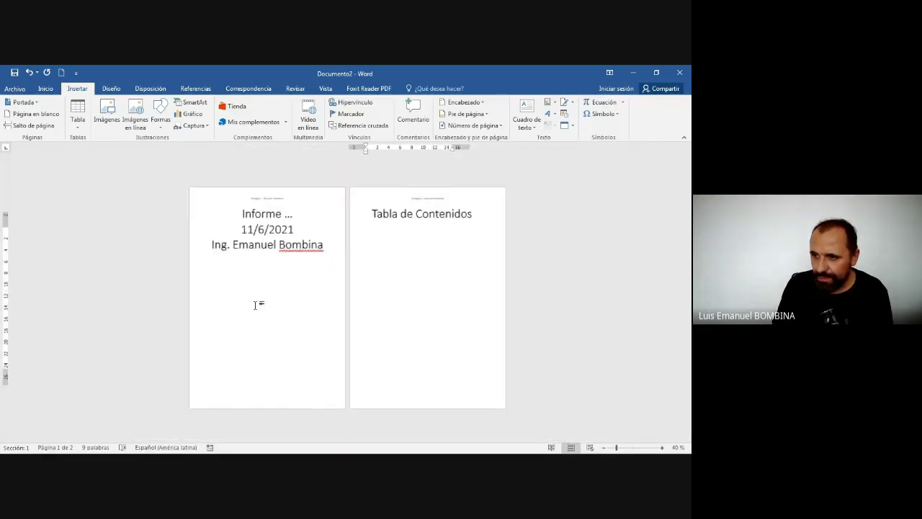
# Ignore all spelling flags on the author's surname on the cover page
pyautogui.rightClick(291, 244)
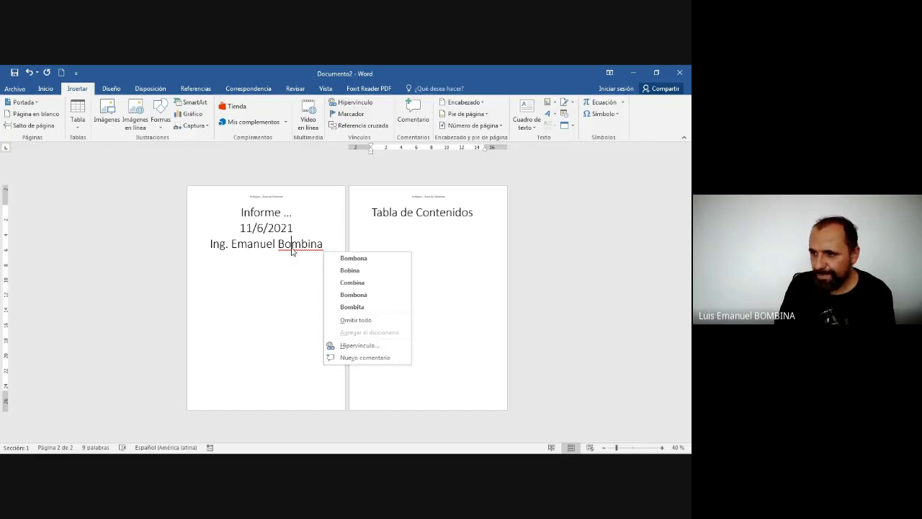
pyautogui.click(355, 326)
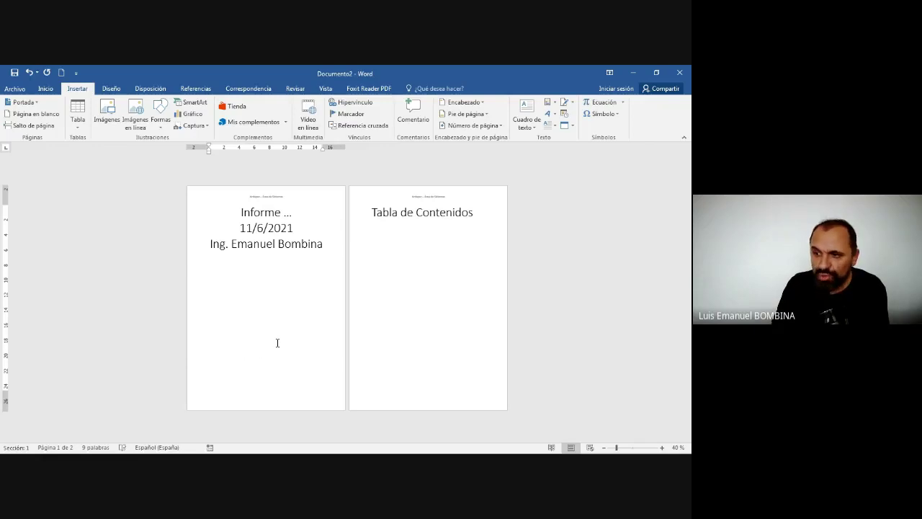
pyautogui.scroll(1, 278, 341)
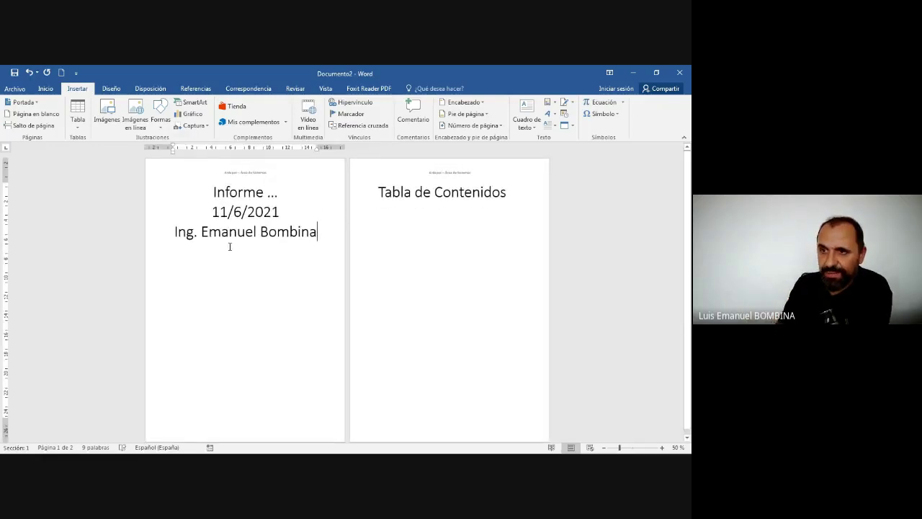
pyautogui.click(46, 88)
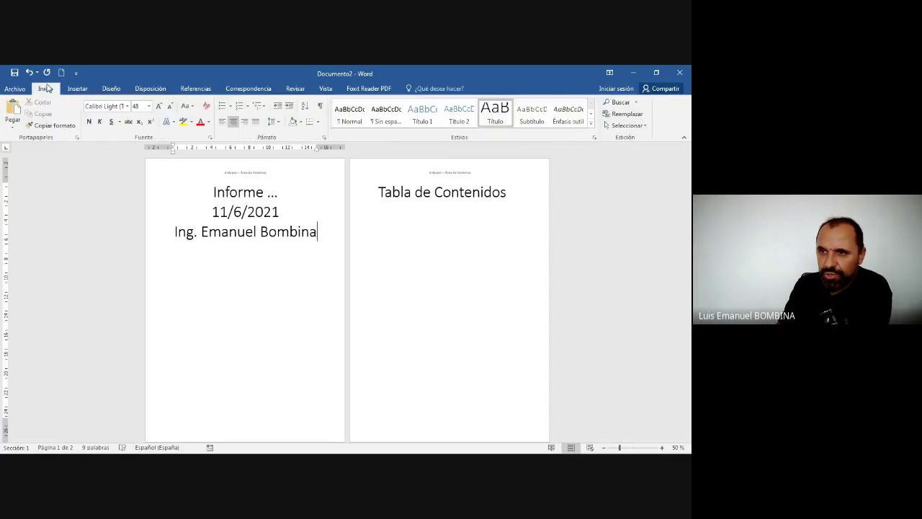
# Show paragraph marks and add empty lines between the author line and the page break
pyautogui.click(320, 107)
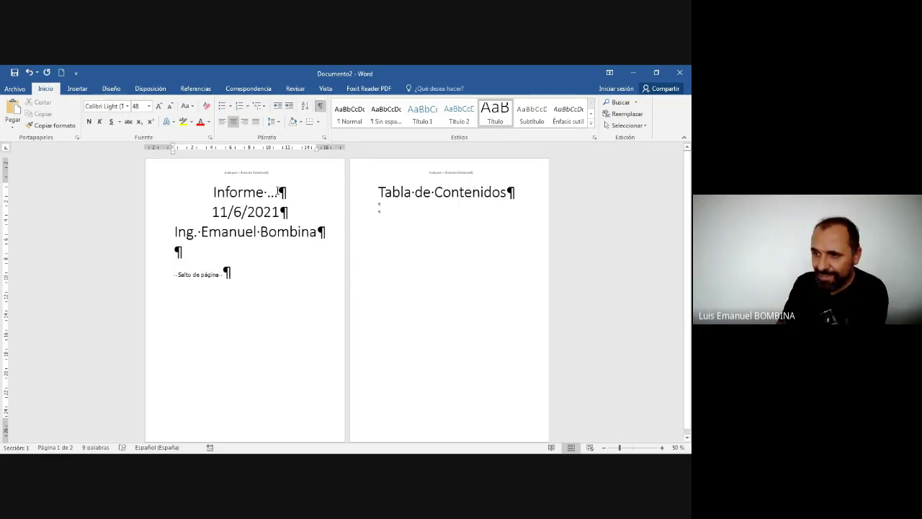
pyautogui.moveTo(278, 191); pyautogui.dragTo(285, 192)
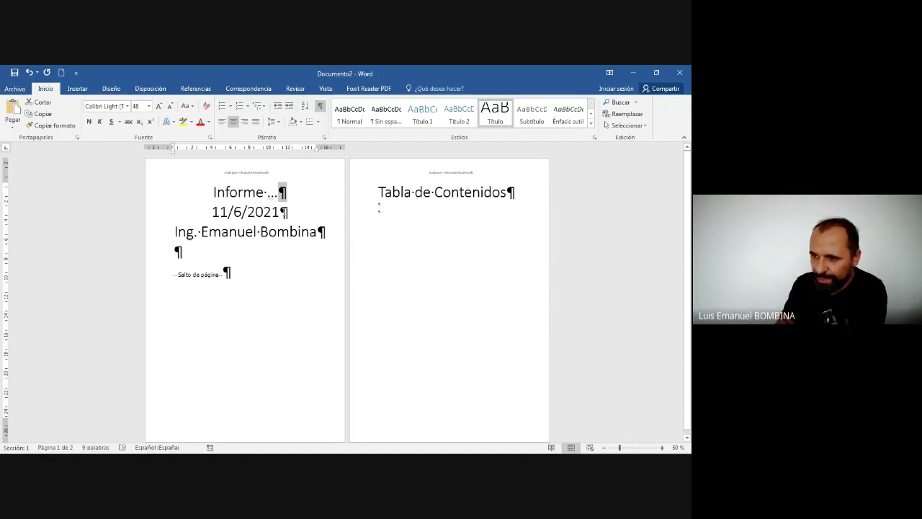
pyautogui.click(317, 229)
pyautogui.click(171, 253)
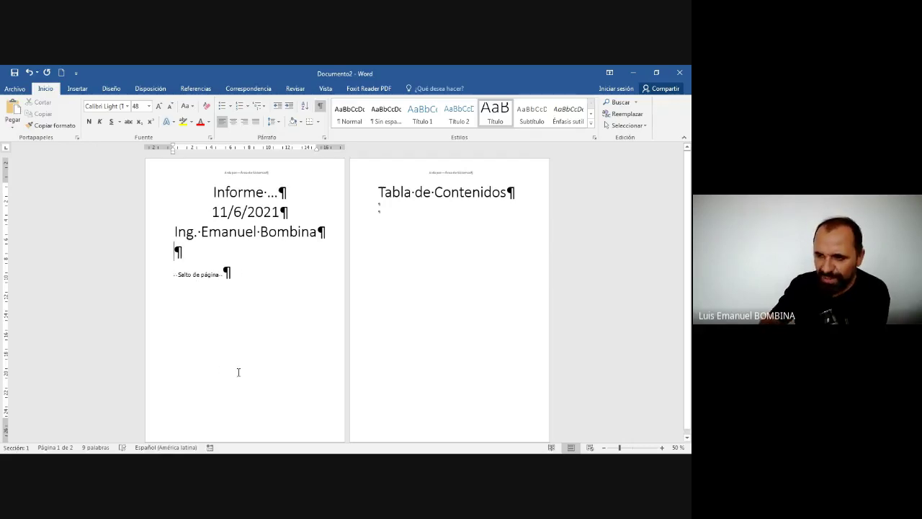
pyautogui.press('Return')
pyautogui.press('Return')
pyautogui.press('Return')
pyautogui.press('Return')
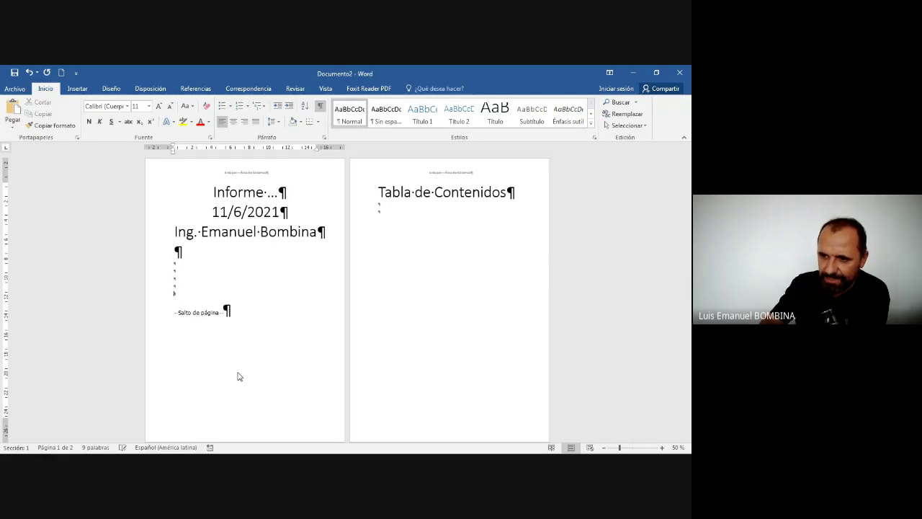
pyautogui.press('BackSpace')
pyautogui.press('BackSpace')
pyautogui.press('BackSpace')
pyautogui.press('BackSpace')
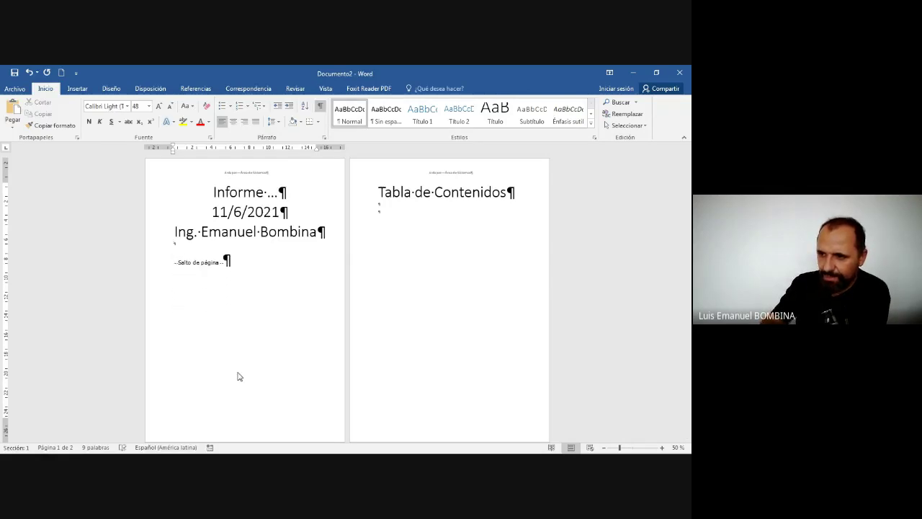
pyautogui.press('Down')
pyautogui.press('Return')
pyautogui.press('Return')
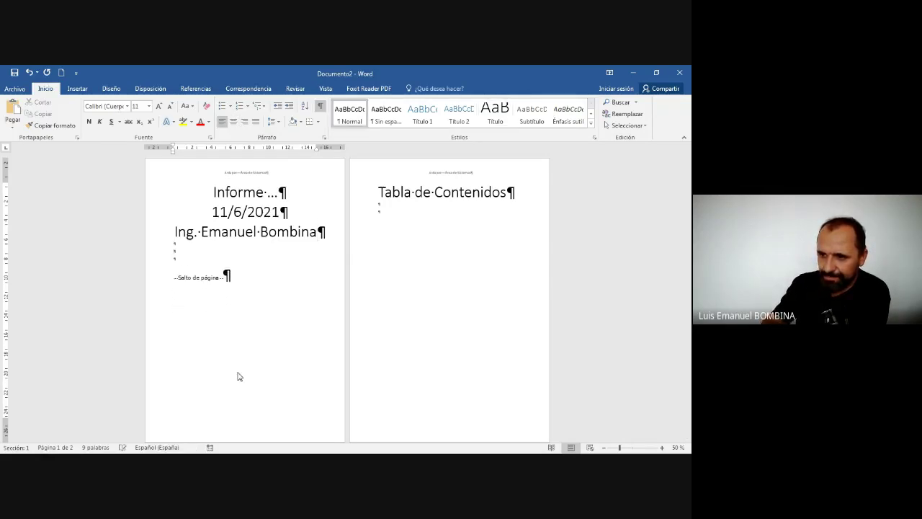
pyautogui.hotkey('shift', 'Up')
pyautogui.hotkey('shift', 'Up')
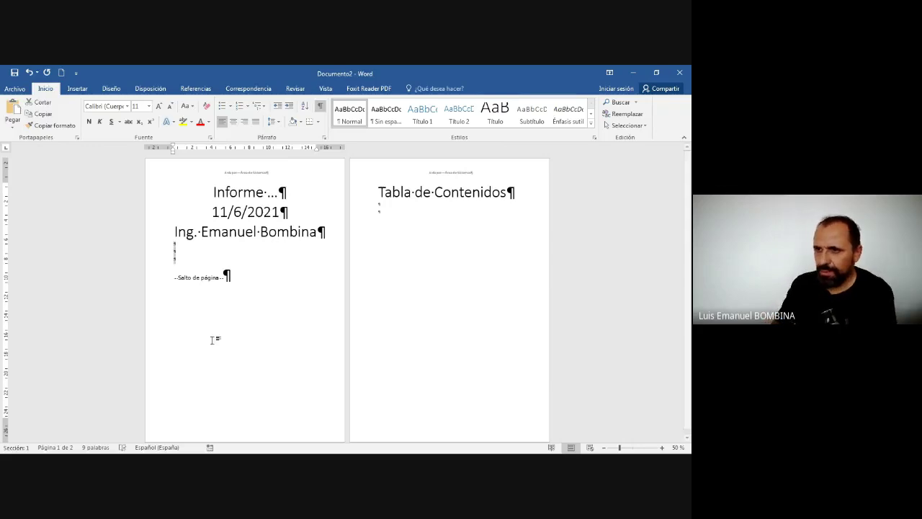
# Enlarge those empty lines to 24 and delete the extras, leaving one before the break
pyautogui.click(159, 106)
pyautogui.click(159, 106)
pyautogui.click(159, 106)
pyautogui.click(159, 106)
pyautogui.click(158, 107)
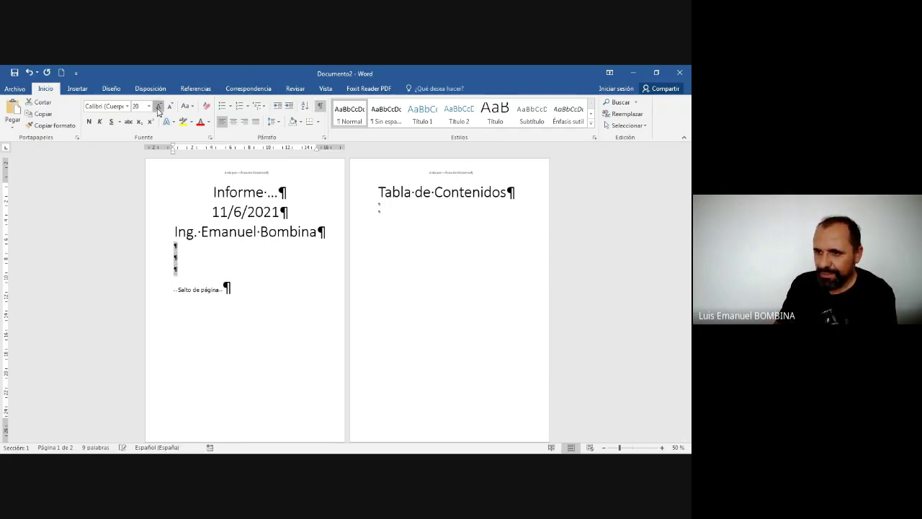
pyautogui.click(158, 106)
pyautogui.click(159, 107)
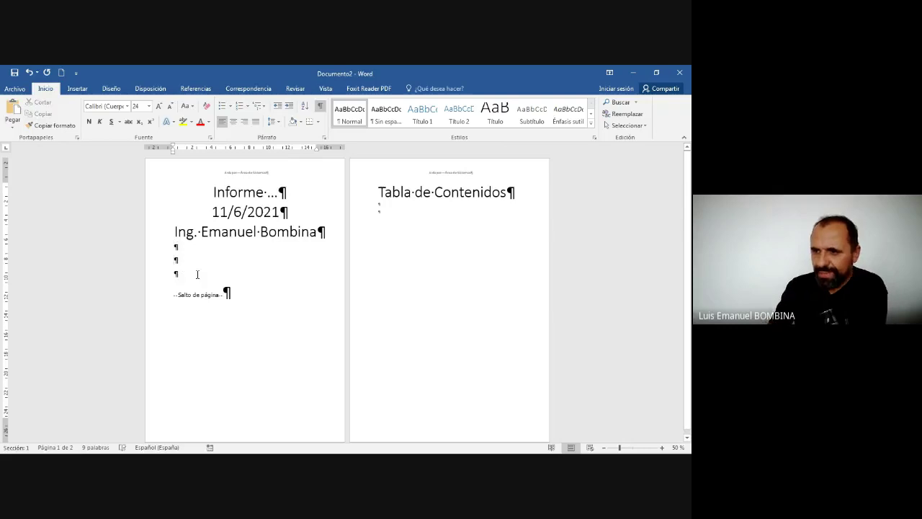
pyautogui.press('Return')
pyautogui.press('Return')
pyautogui.press('Return')
pyautogui.press('Return')
pyautogui.press('Return')
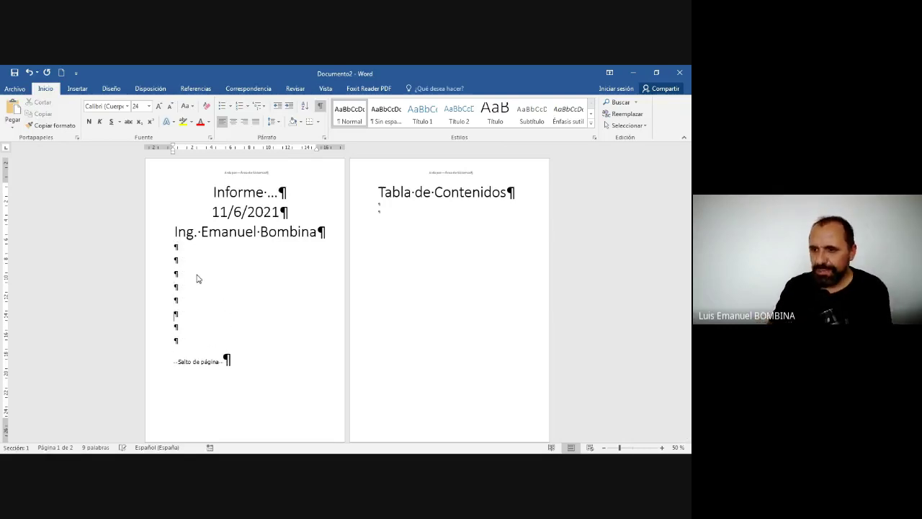
pyautogui.hotkey('shift', 'Down')
pyautogui.hotkey('shift', 'Down')
pyautogui.hotkey('shift', 'Down')
pyautogui.hotkey('shift', 'Down')
pyautogui.hotkey('shift', 'Down')
pyautogui.hotkey('shift', 'Down')
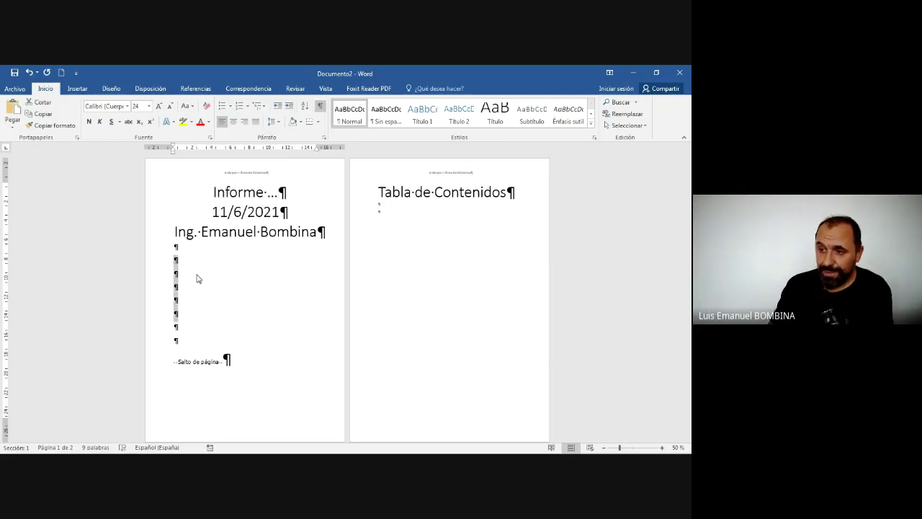
pyautogui.press('Delete')
pyautogui.press('Delete')
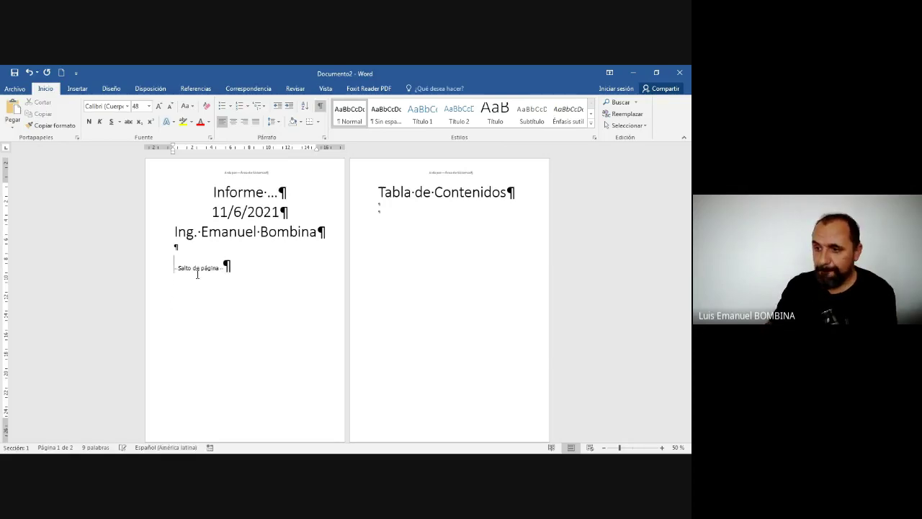
pyautogui.click(197, 236)
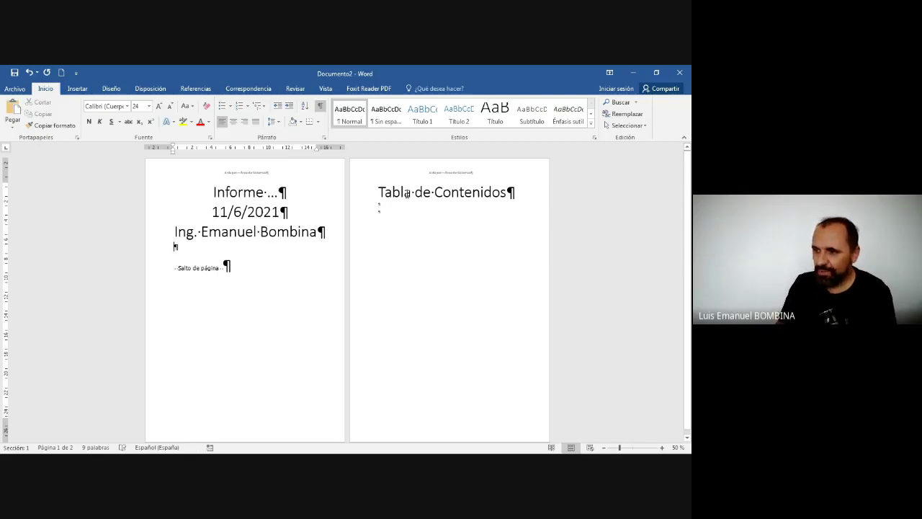
pyautogui.click(356, 193)
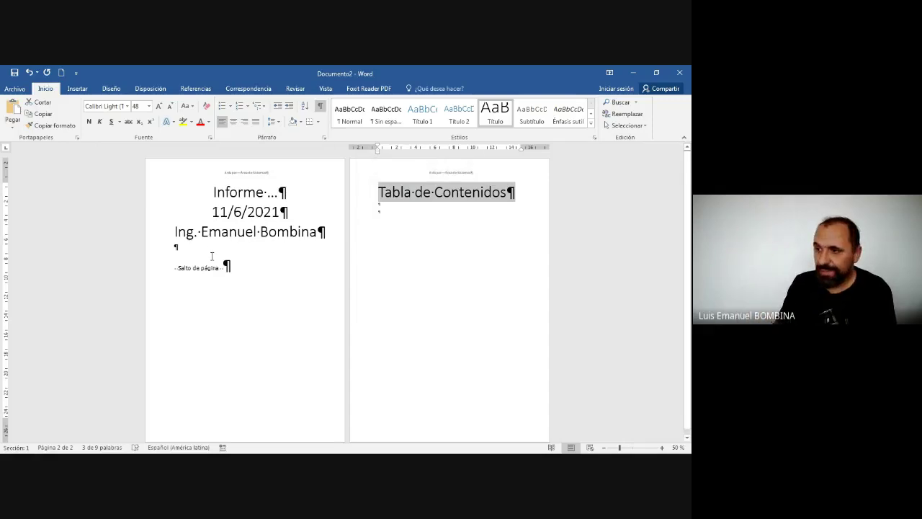
pyautogui.click(394, 210)
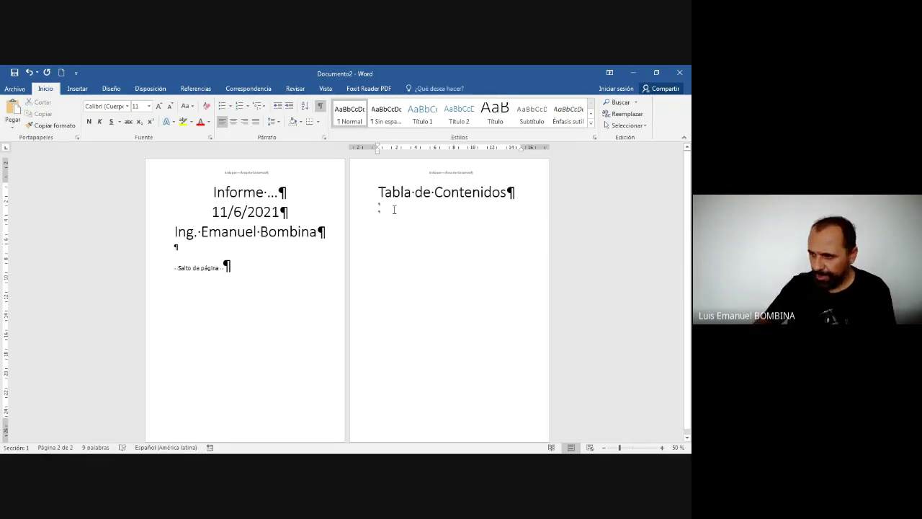
# Add an empty line under Tabla de Contenidos and insert a new third page with text
pyautogui.press('Return')
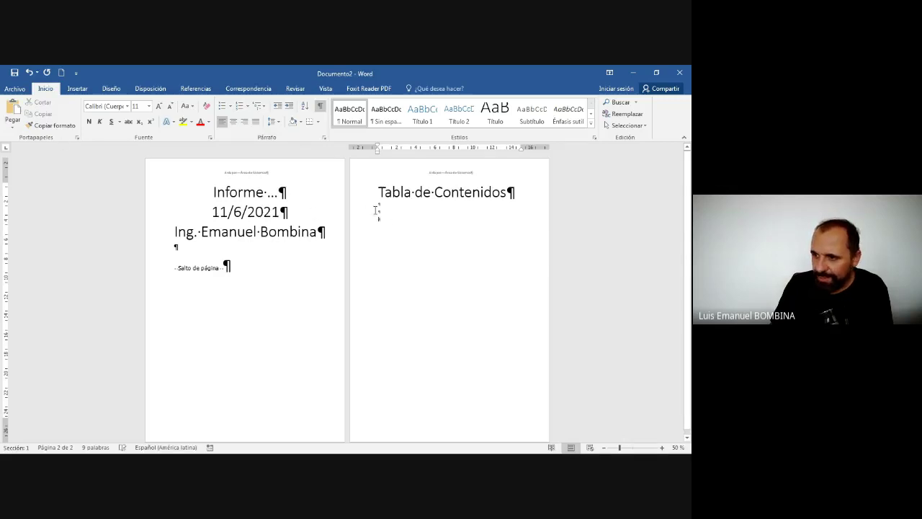
pyautogui.scroll(3, 435, 220)
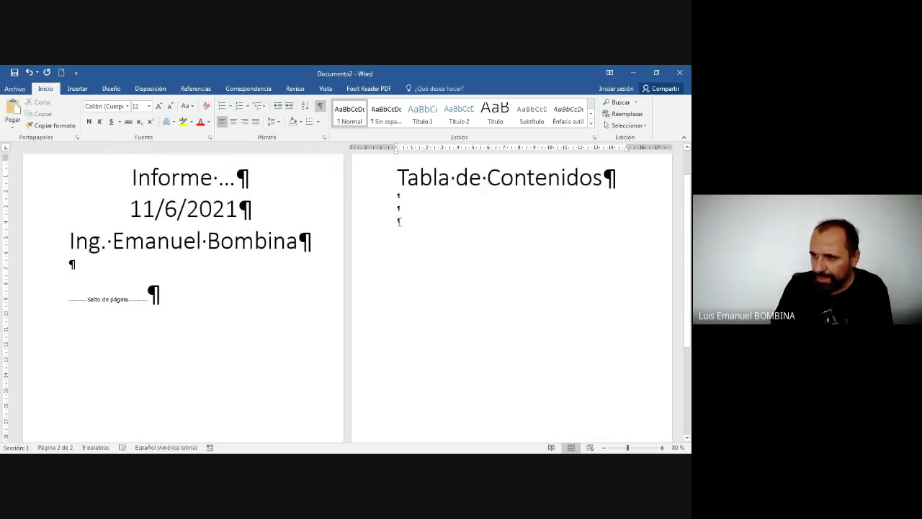
pyautogui.scroll(-4, 411, 223)
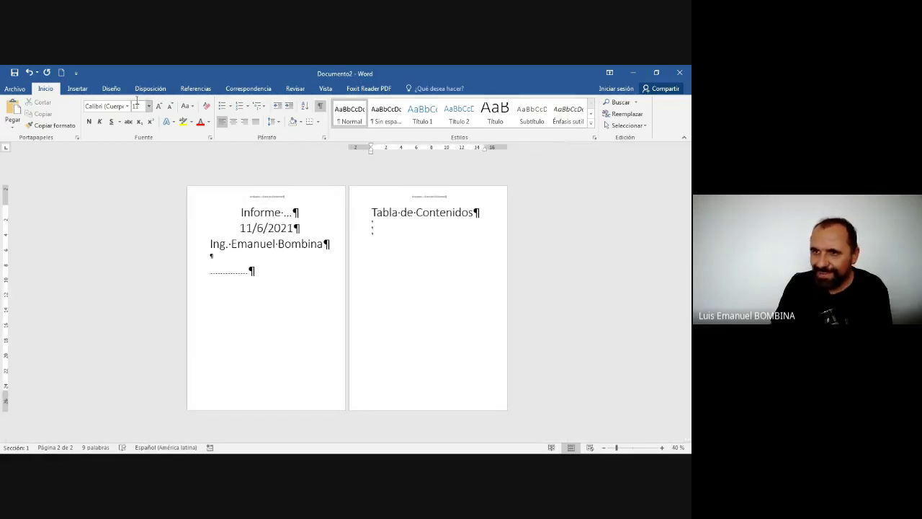
pyautogui.click(69, 88)
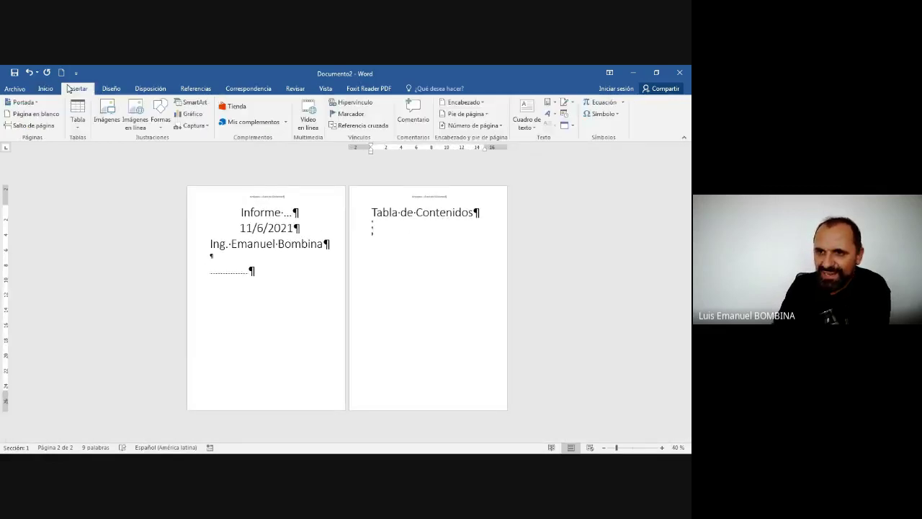
pyautogui.click(34, 126)
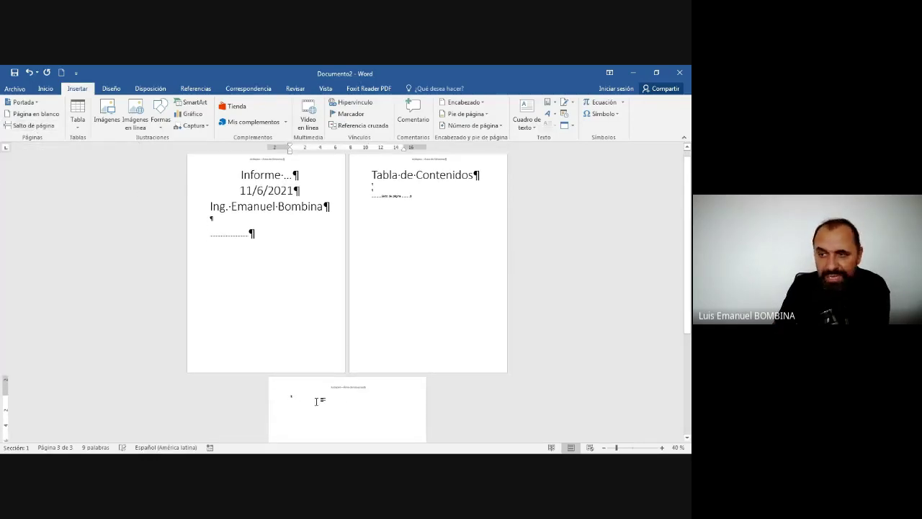
pyautogui.scroll(-1, 314, 398)
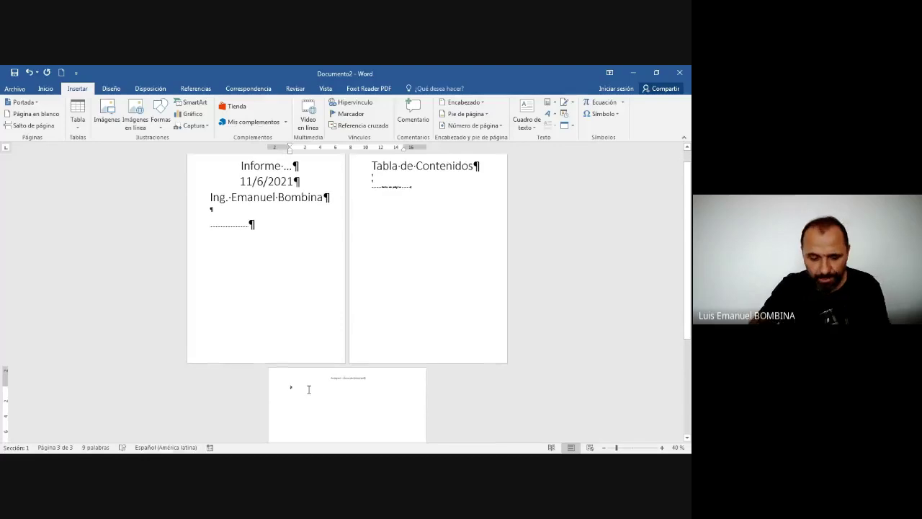
pyautogui.write('=ran')
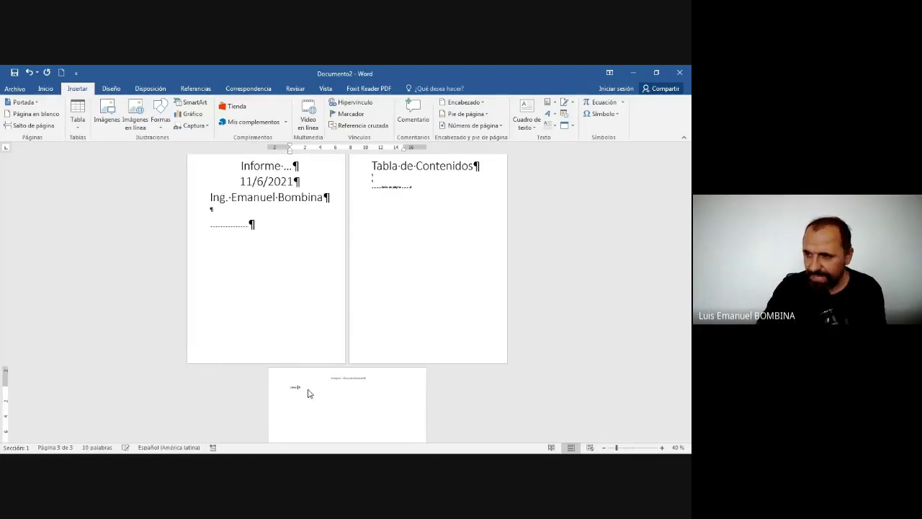
# Give the Desarrollo word on page 3 the Título style and enlarge it
pyautogui.doubleClick(308, 388)
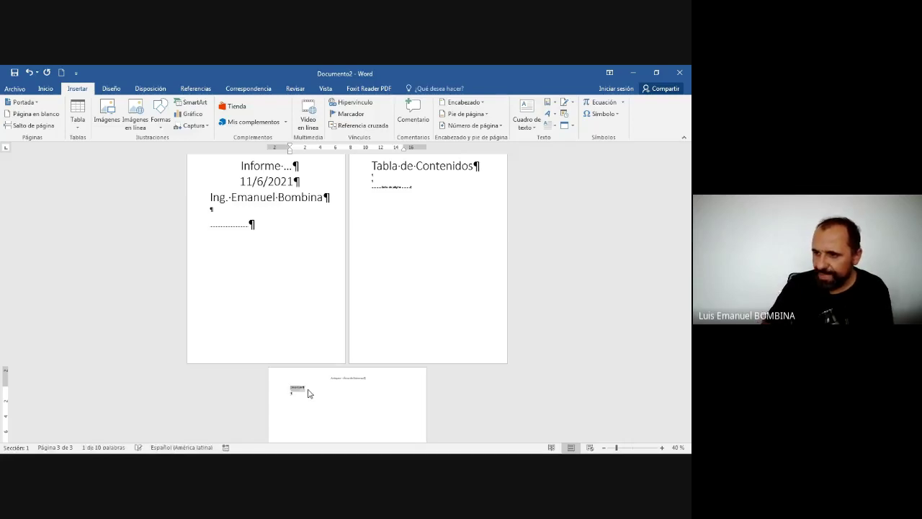
pyautogui.click(45, 88)
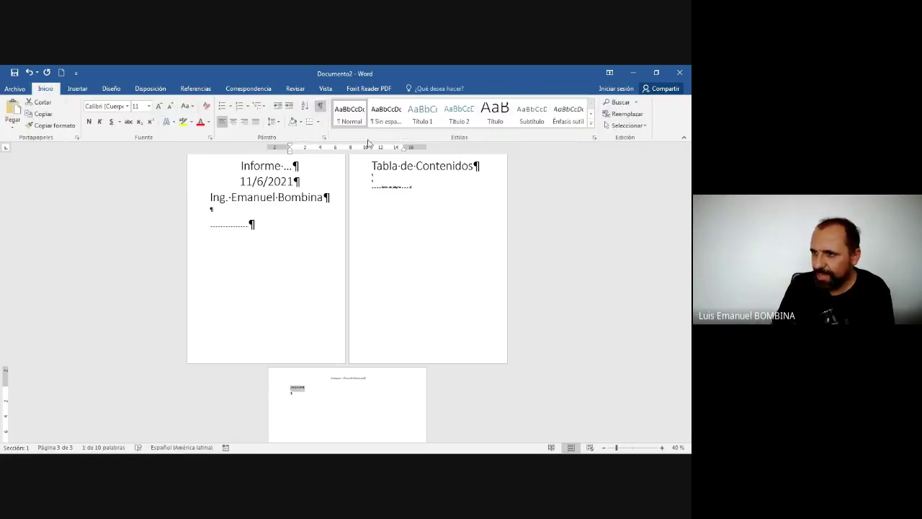
pyautogui.click(495, 112)
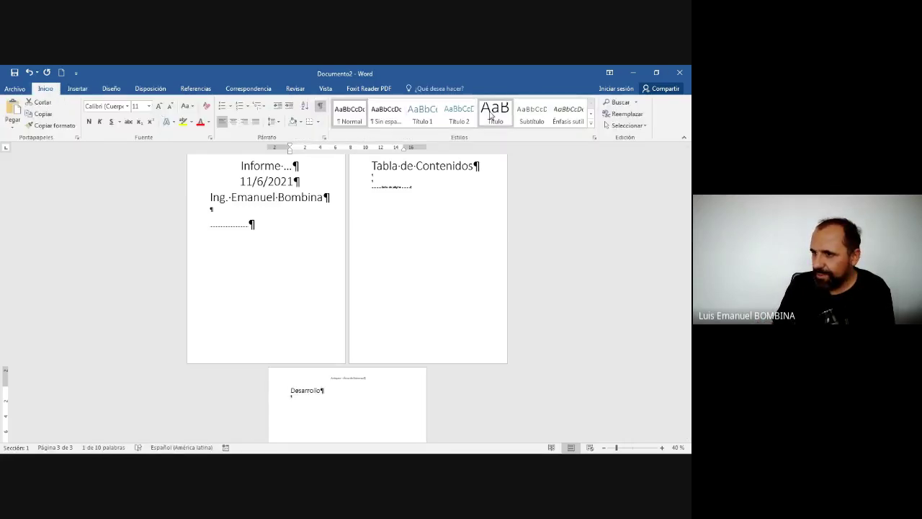
pyautogui.click(159, 106)
pyautogui.click(159, 106)
pyautogui.click(415, 168)
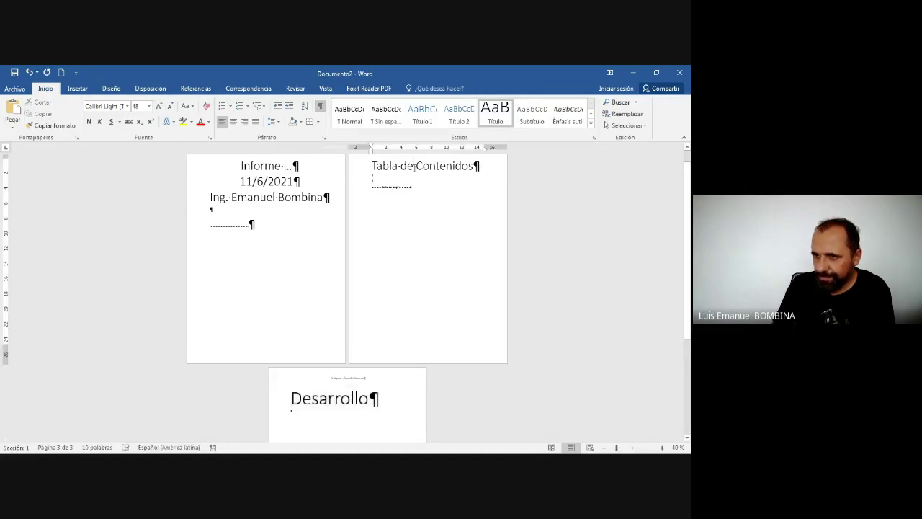
pyautogui.click(328, 399)
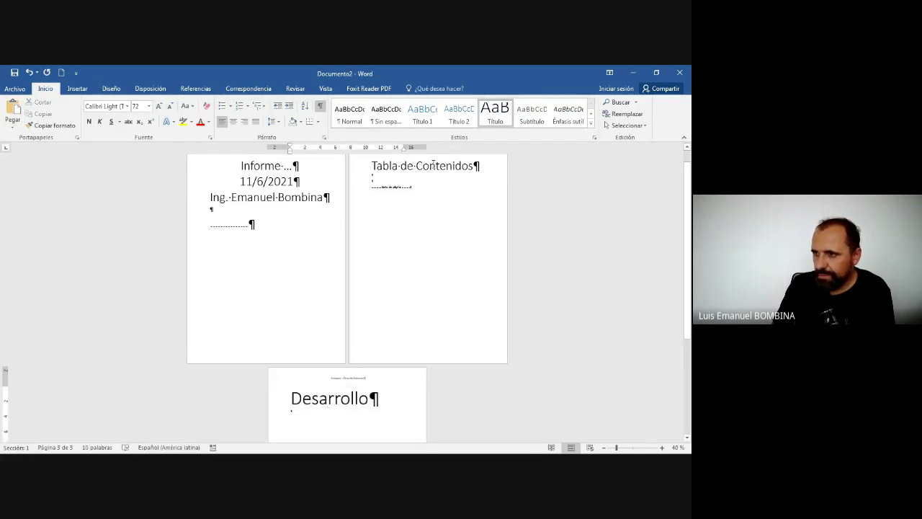
# Shrink the Desarrollo heading down to 48 pt and move below it
pyautogui.click(346, 181)
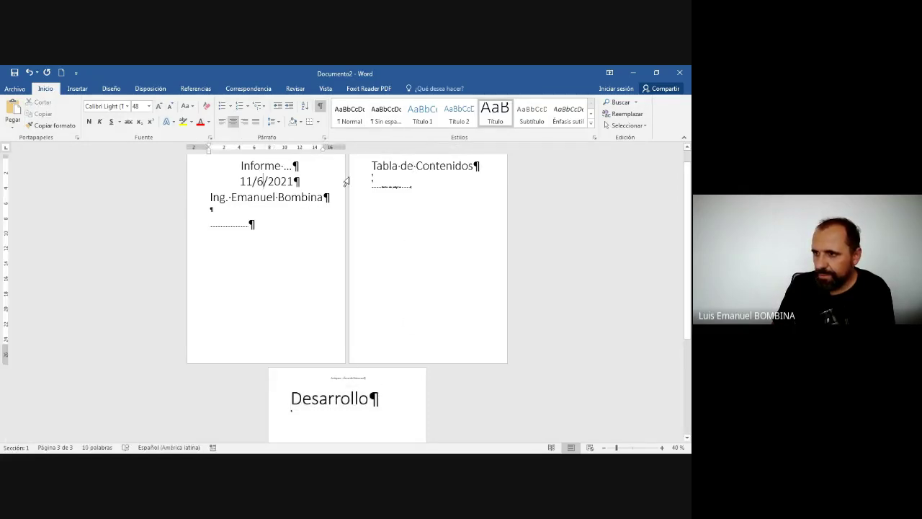
pyautogui.click(274, 399)
pyautogui.click(169, 106)
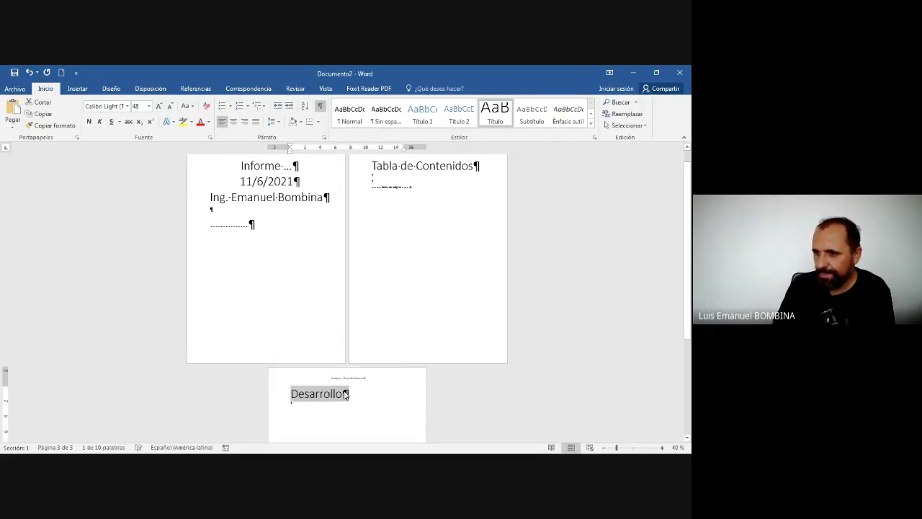
pyautogui.click(402, 395)
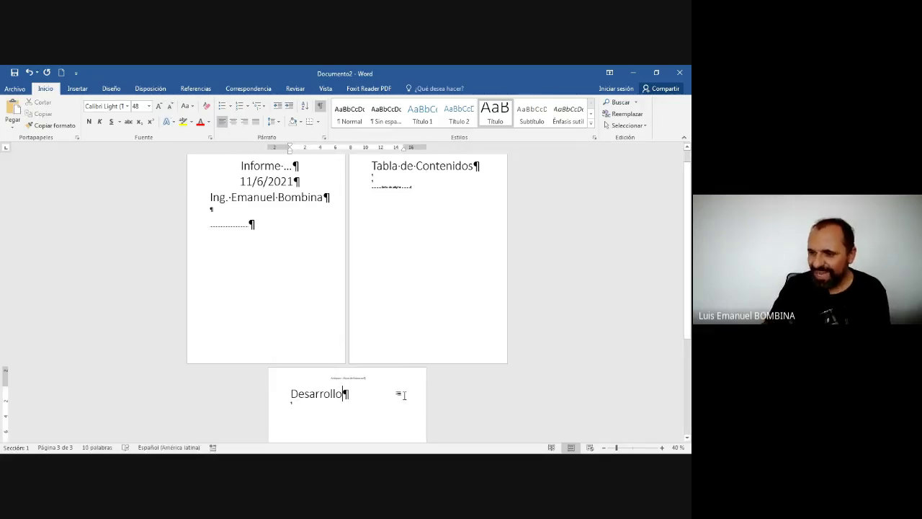
pyautogui.press('Down')
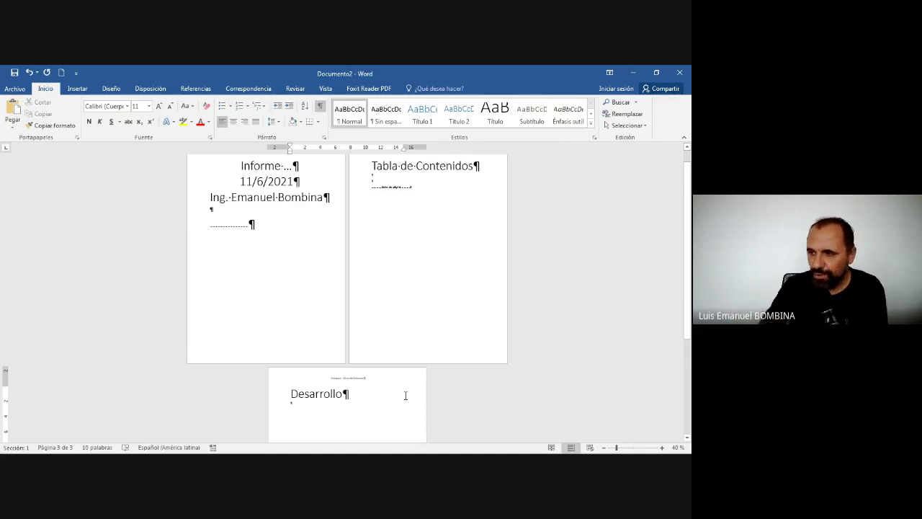
pyautogui.scroll(-1, 347, 355)
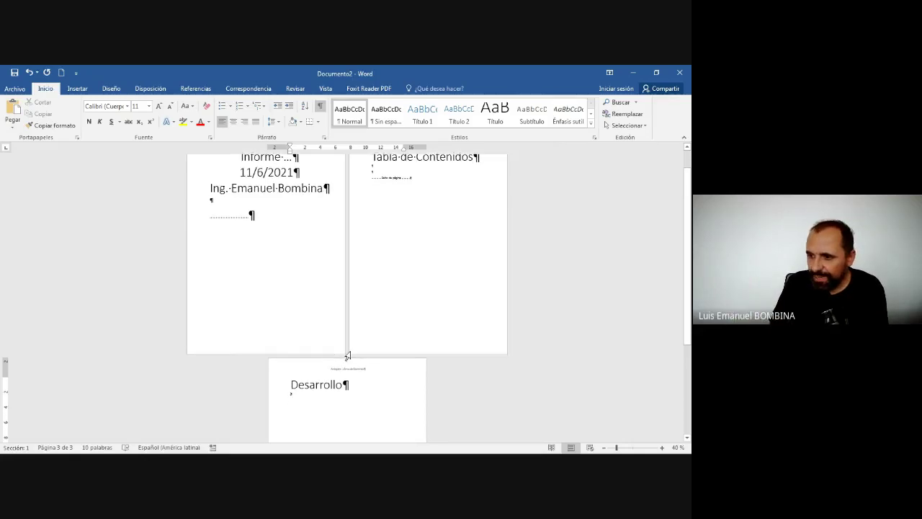
pyautogui.scroll(-2, 347, 356)
pyautogui.scroll(3, 347, 355)
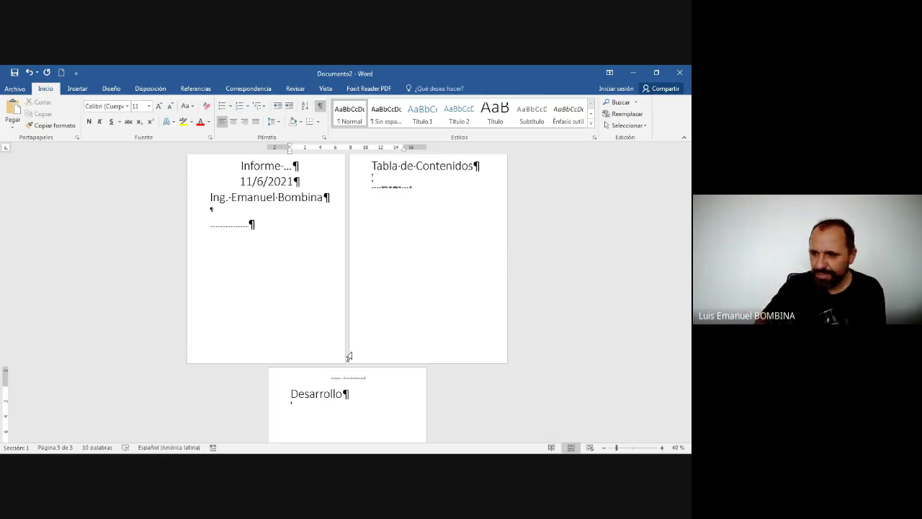
# Type 'Tabla de Remitos' under Desarrollo, then return to the Clase 3.xlsx workbook in Excel
pyautogui.keyDown('ctrl'); pyautogui.scroll(10, 327, 393); pyautogui.keyUp('ctrl')
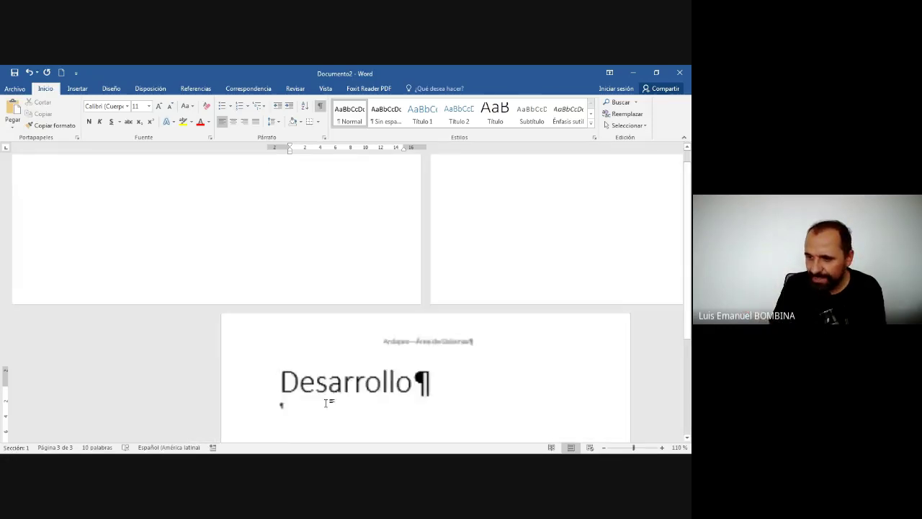
pyautogui.scroll(-3, 360, 356)
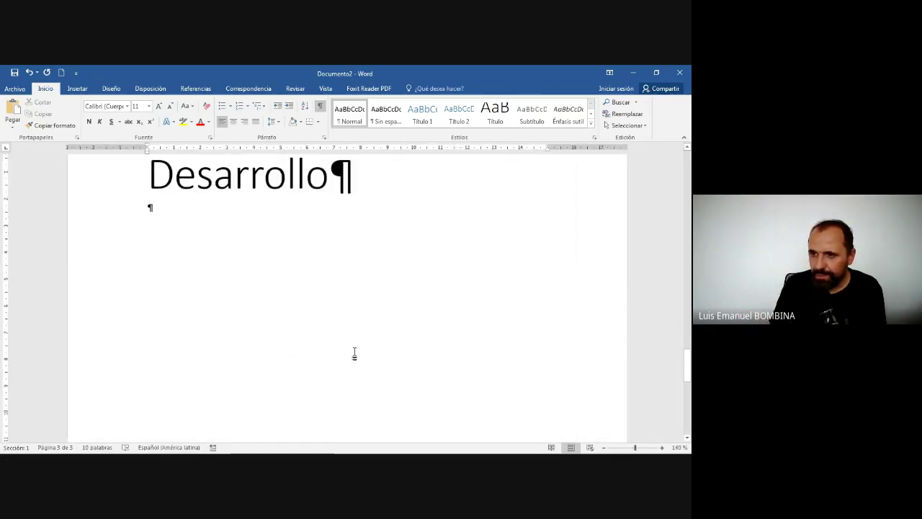
pyautogui.keyDown('ctrl'); pyautogui.scroll(1, 339, 337); pyautogui.keyUp('ctrl')
pyautogui.scroll(1, 302, 340)
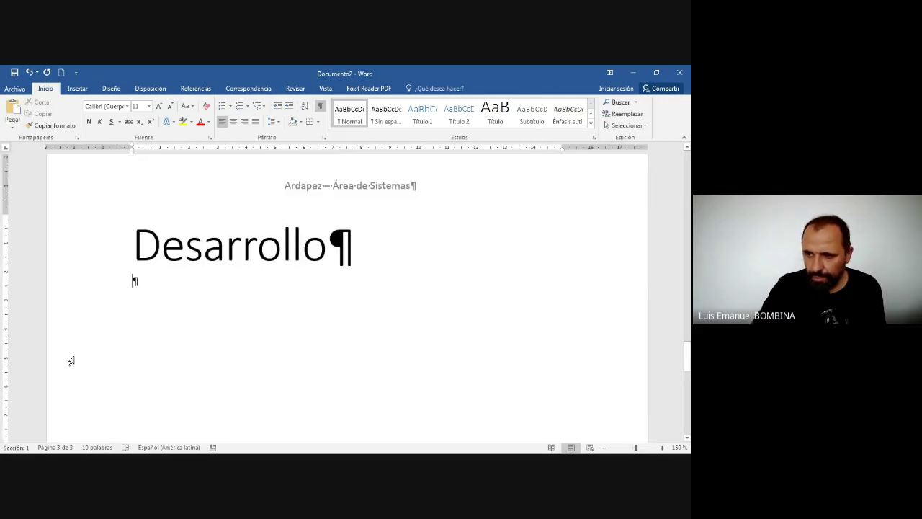
pyautogui.press('Return')
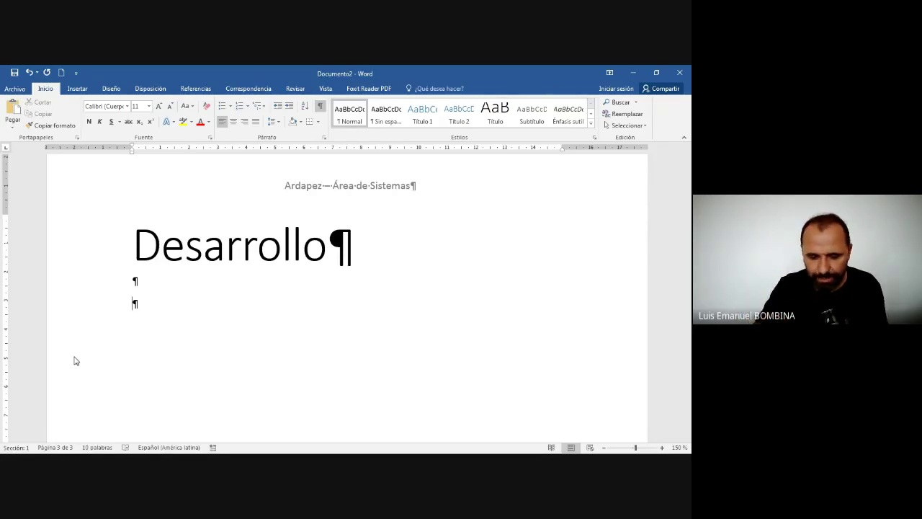
pyautogui.write('Ta')
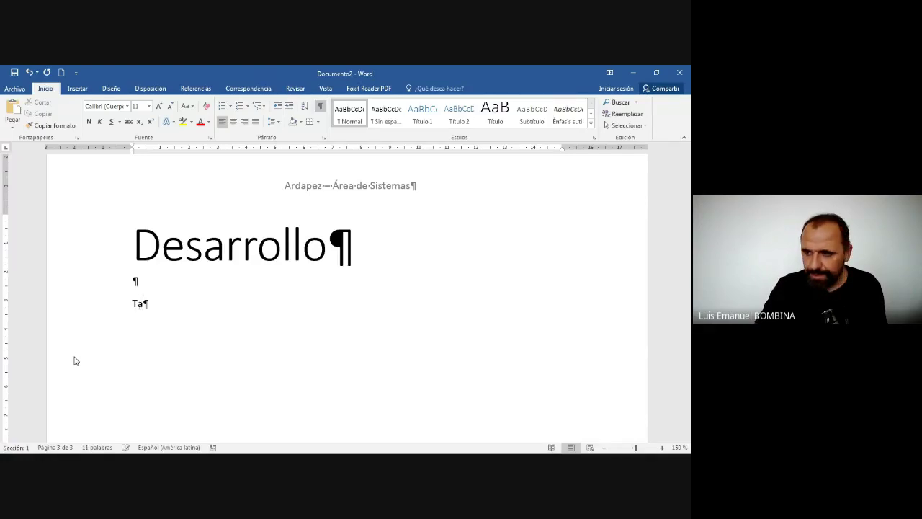
pyautogui.write('bla de Remitos')
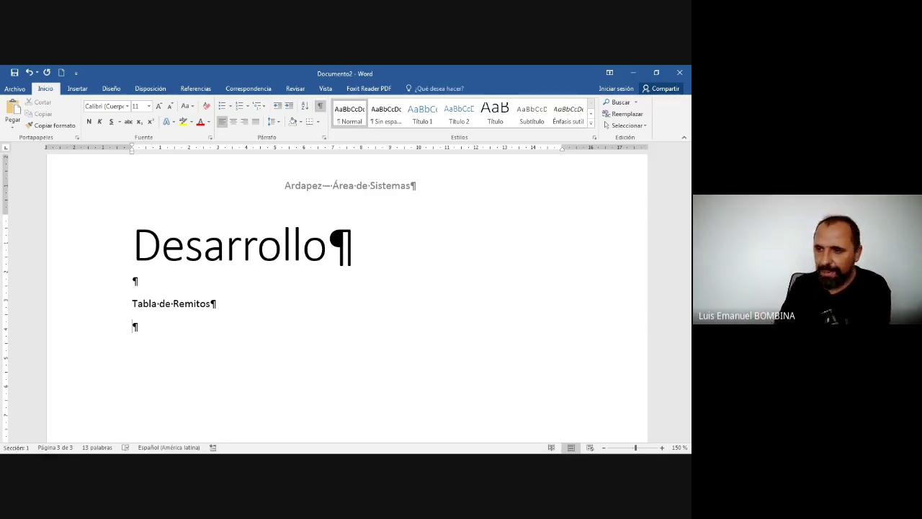
pyautogui.hotkey('alt', 'Tab')
pyautogui.click(252, 340)
# Copy Excel range A6:D12, Sucursal through Peso con porcentaje, to the clipboard
pyautogui.scroll(-1, 257, 343)
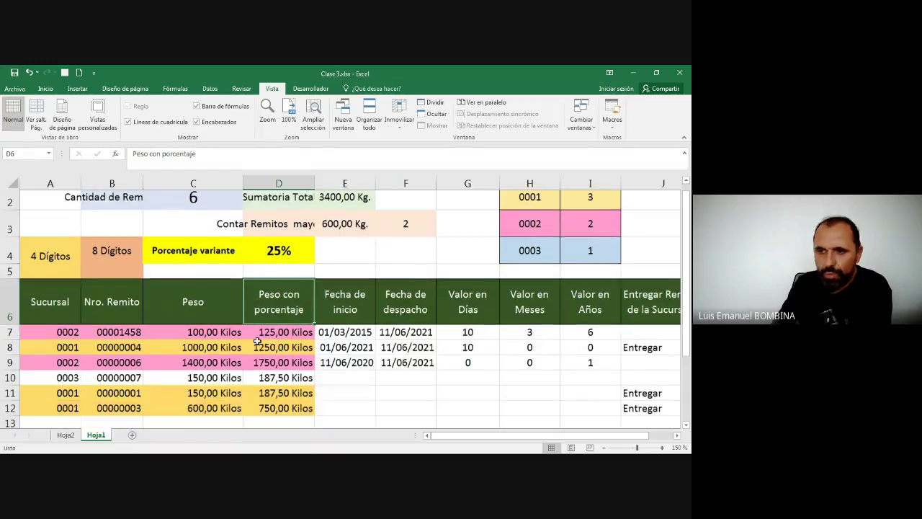
pyautogui.scroll(-2, 257, 341)
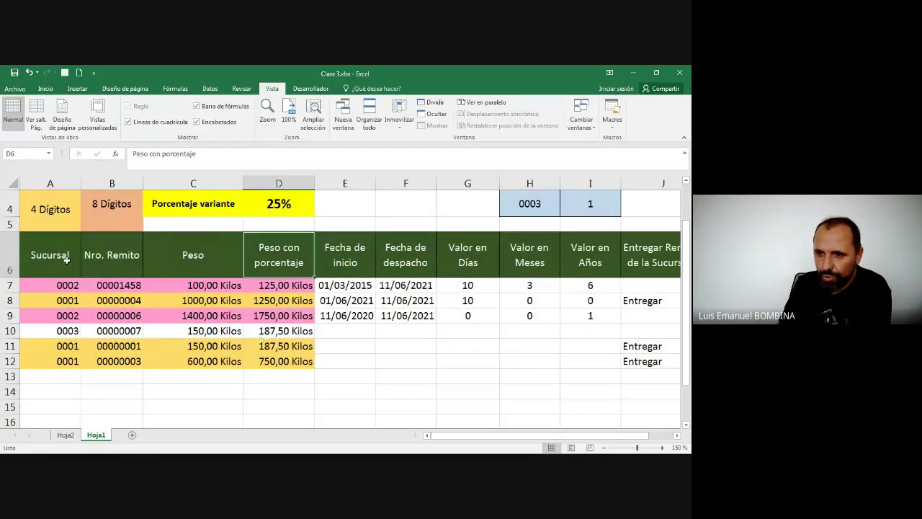
pyautogui.moveTo(66, 260); pyautogui.dragTo(281, 362)
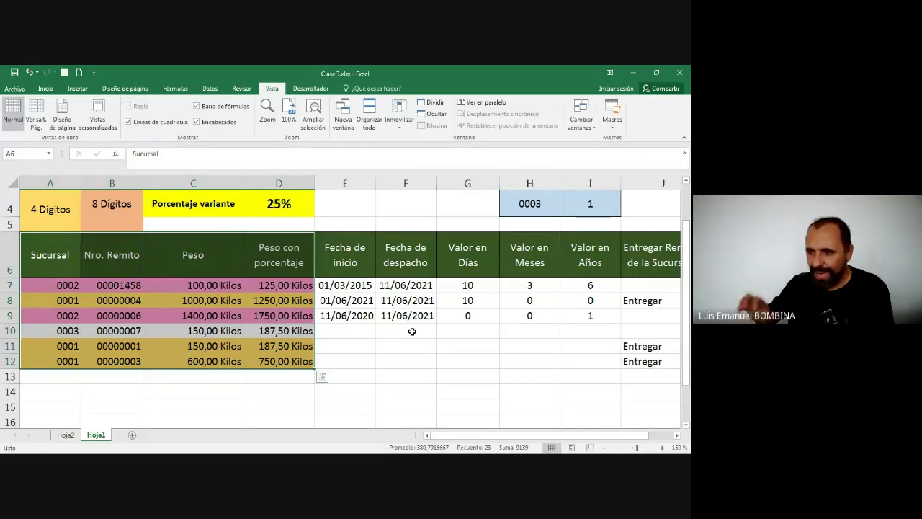
pyautogui.hotkey('ctrl', 'c')
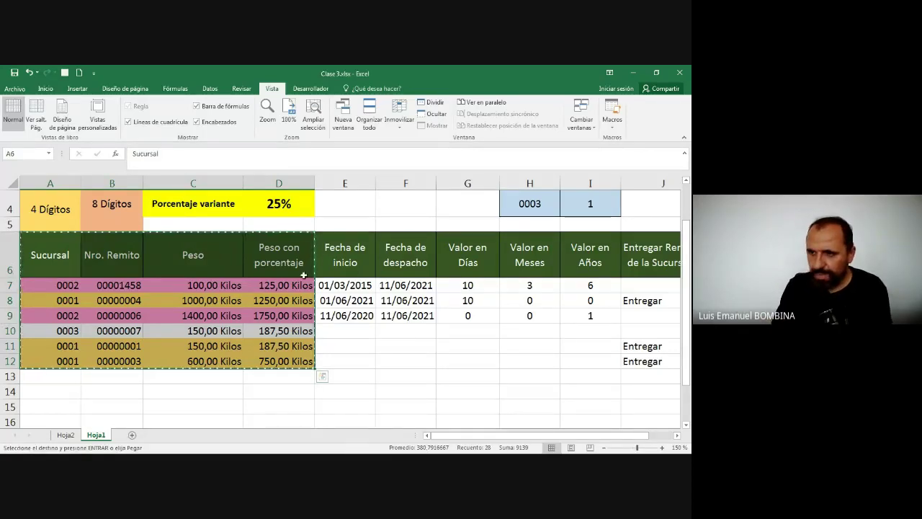
pyautogui.rightClick(195, 271)
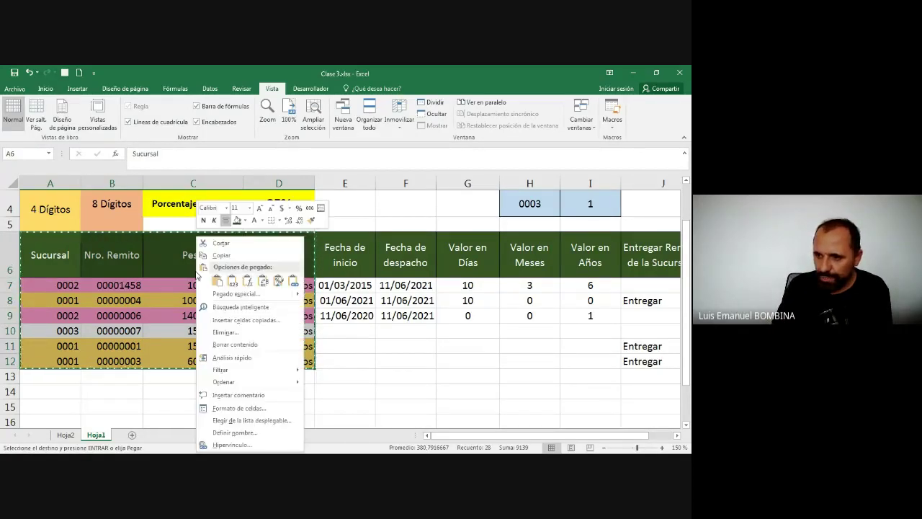
pyautogui.click(247, 280)
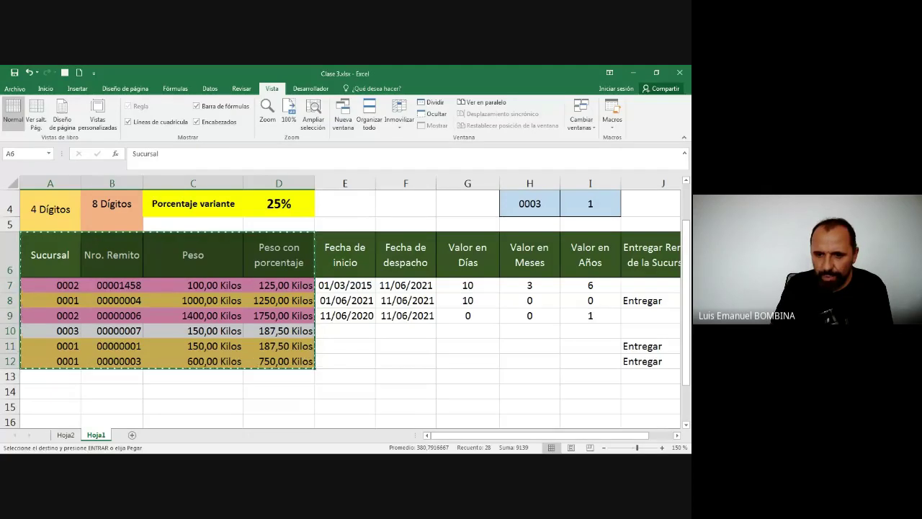
pyautogui.hotkey('alt', 'Tab')
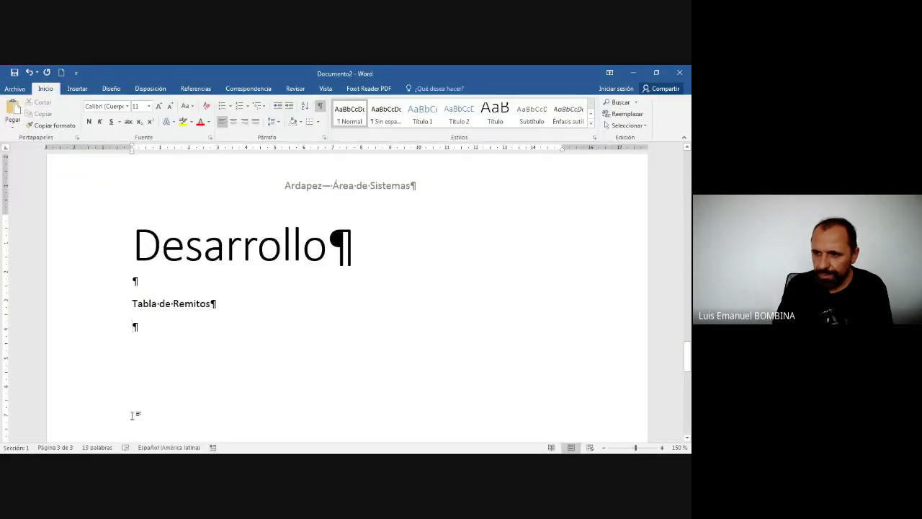
# Paste the remitos range below Tabla de Remitos, linked to Excel and keeping source formatting
pyautogui.click(130, 328)
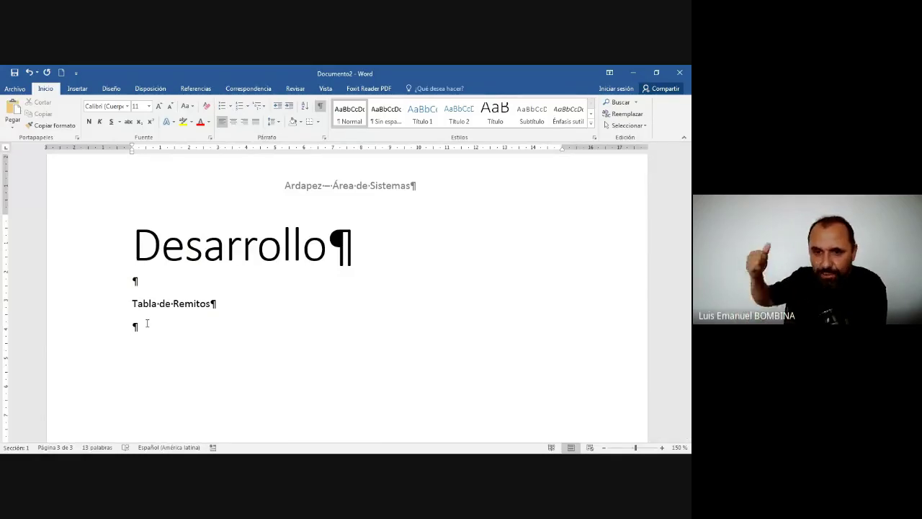
pyautogui.click(15, 127)
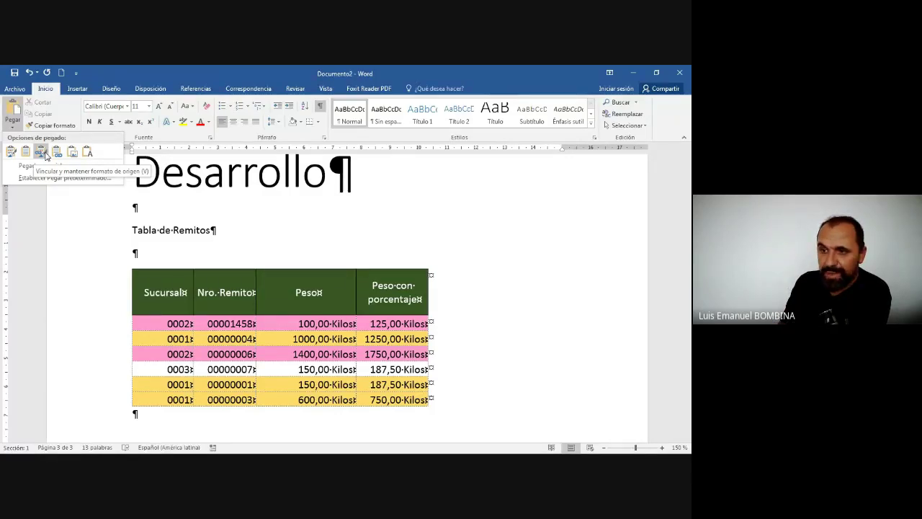
pyautogui.click(41, 152)
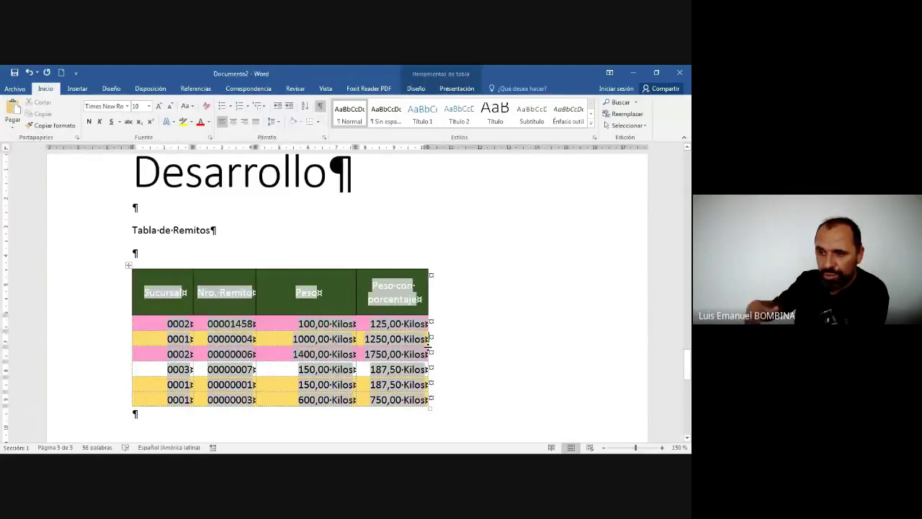
pyautogui.click(418, 243)
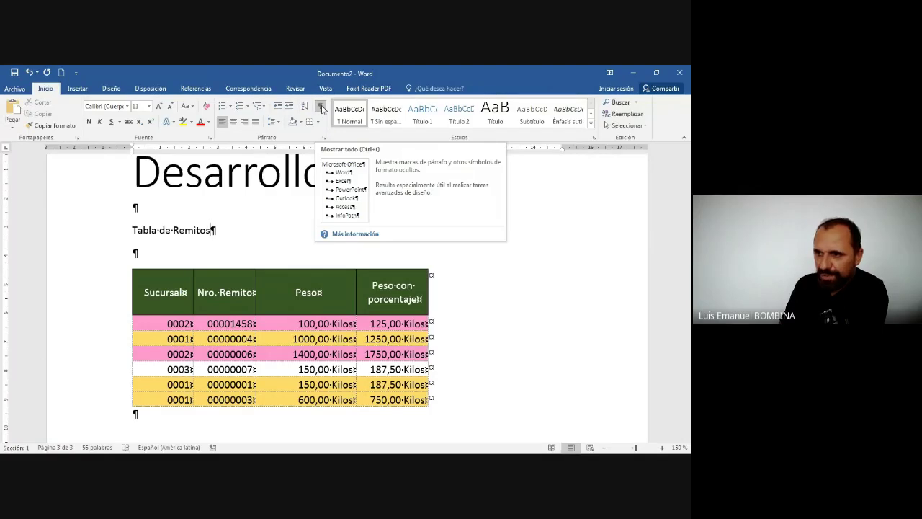
pyautogui.click(320, 106)
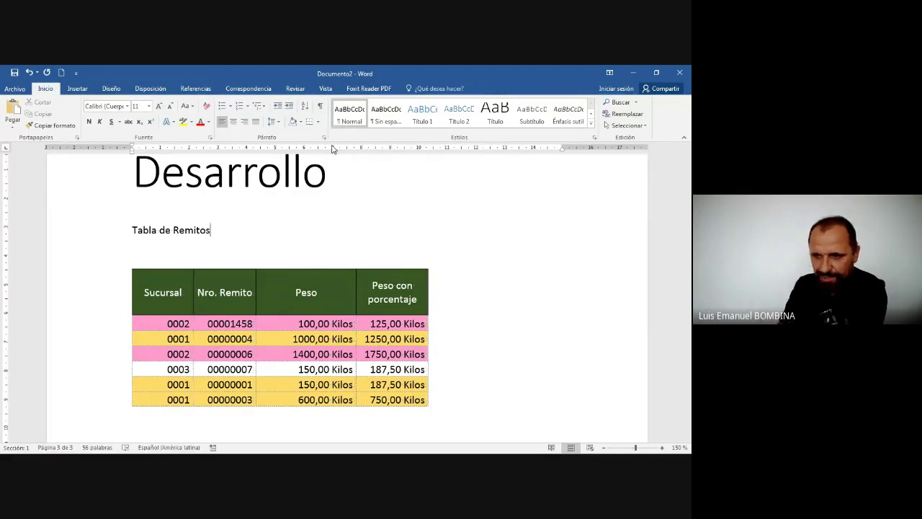
pyautogui.click(128, 265)
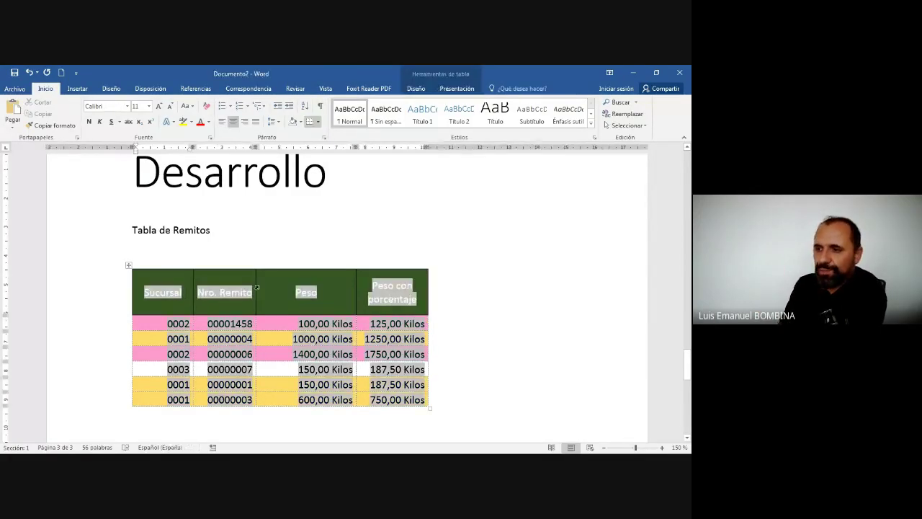
pyautogui.click(292, 225)
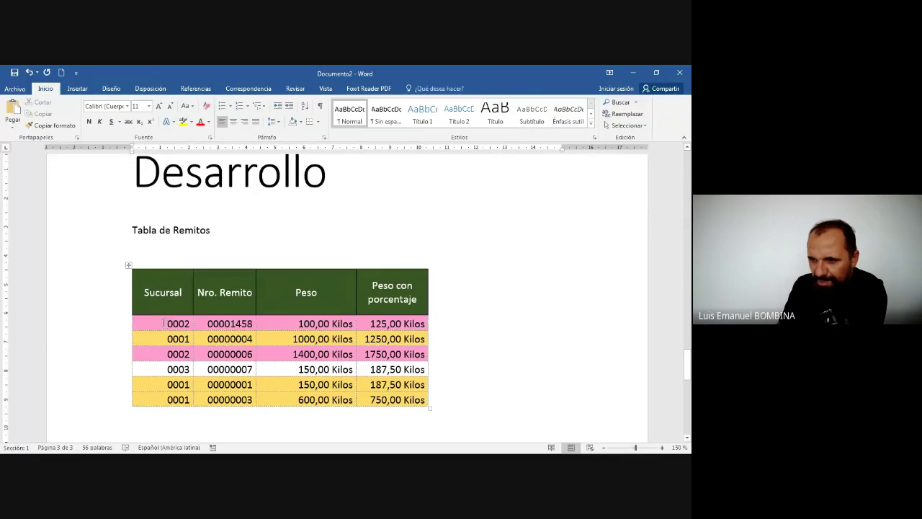
pyautogui.tripleClick(163, 323)
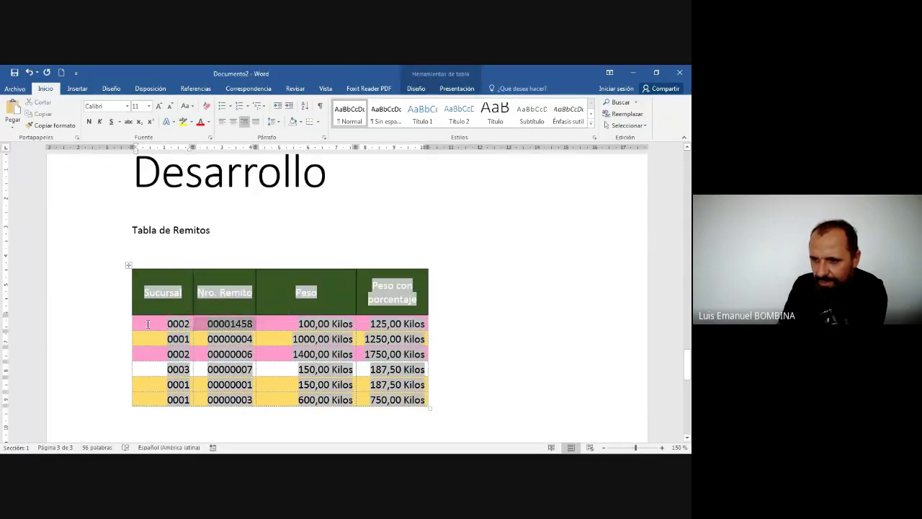
pyautogui.click(185, 250)
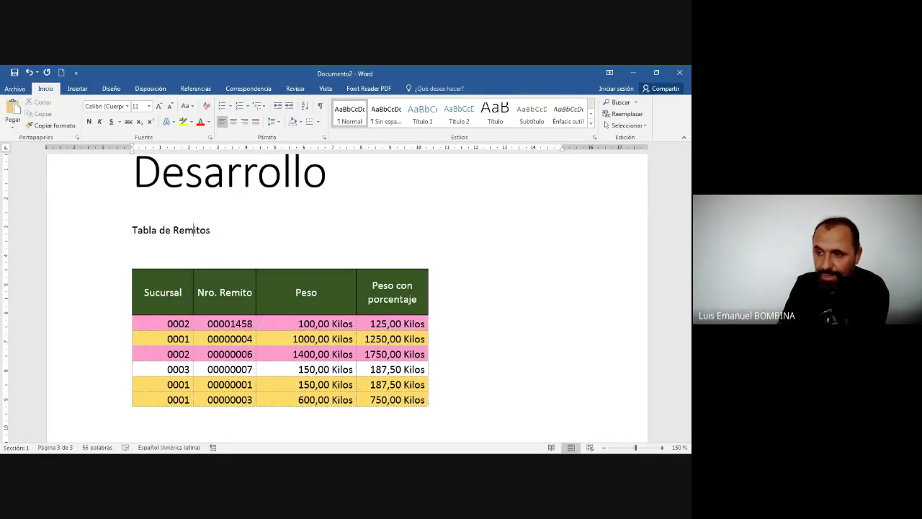
# Change cell A7's Sucursal to 0003 in Excel, then check the linked Word table
pyautogui.hotkey('alt', 'Tab')
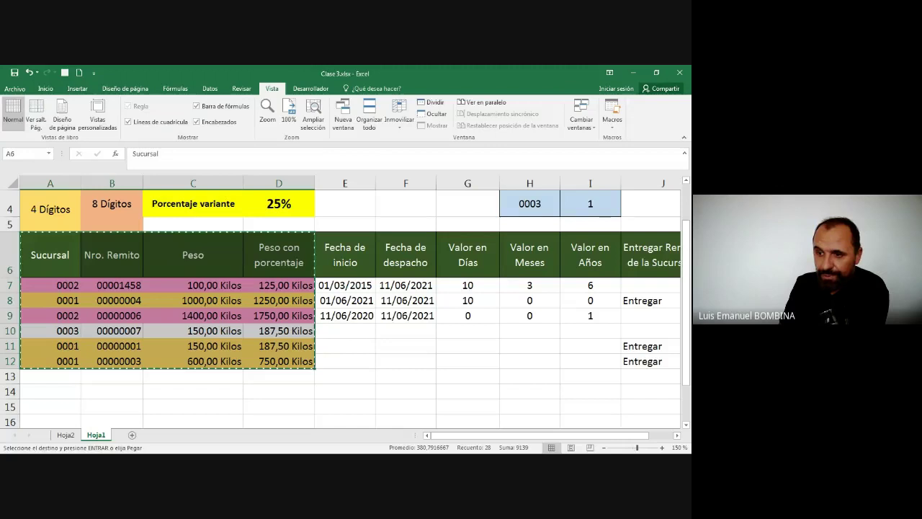
pyautogui.press('Escape')
pyautogui.click(180, 387)
pyautogui.click(51, 285)
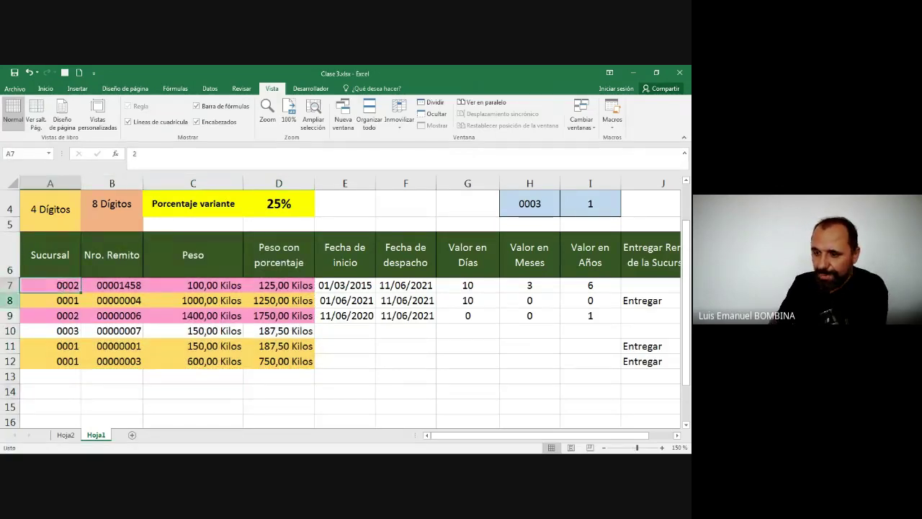
pyautogui.write('3')
pyautogui.press('Return')
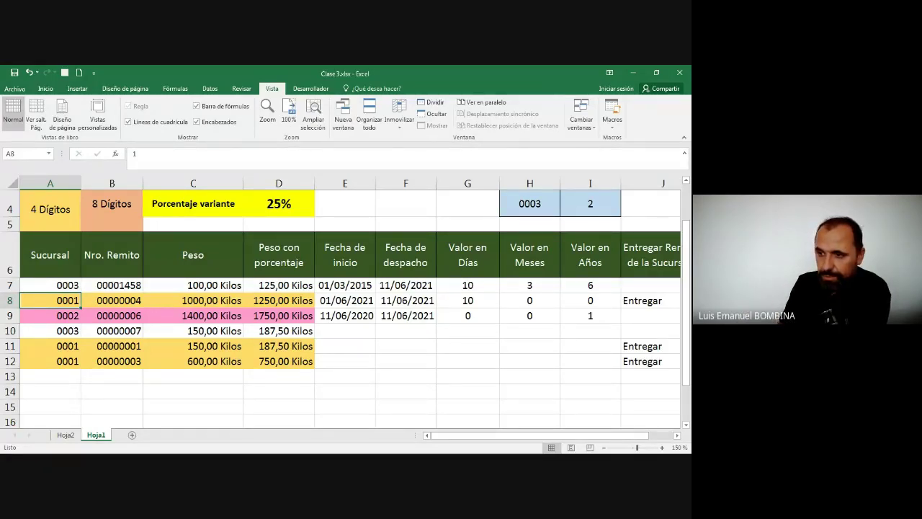
pyautogui.hotkey('alt', 'Tab')
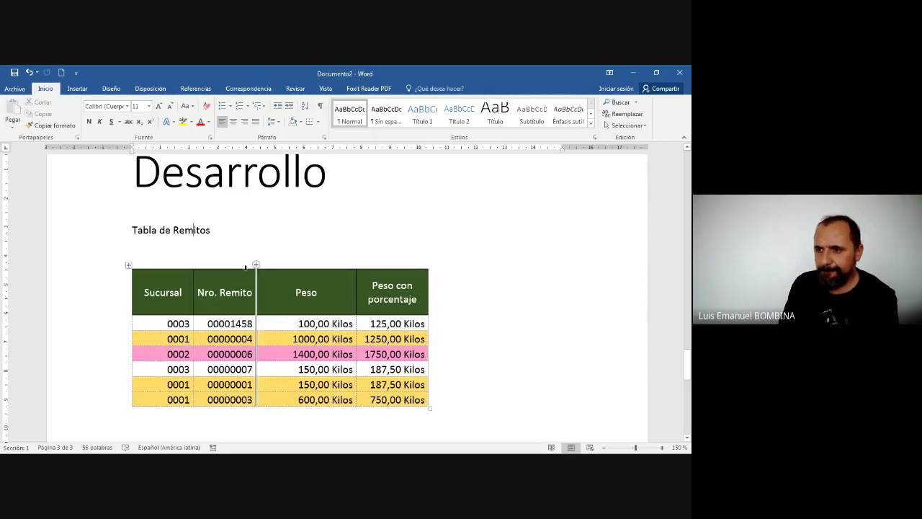
# Type a 'Resumen de Remitos' line with a blank line after it, below the remitos table
pyautogui.scroll(-6, 251, 271)
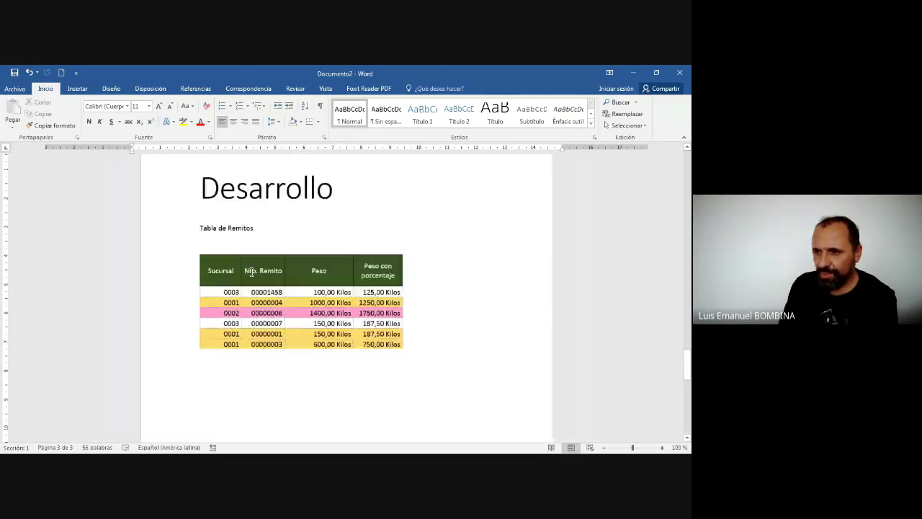
pyautogui.scroll(-2, 281, 288)
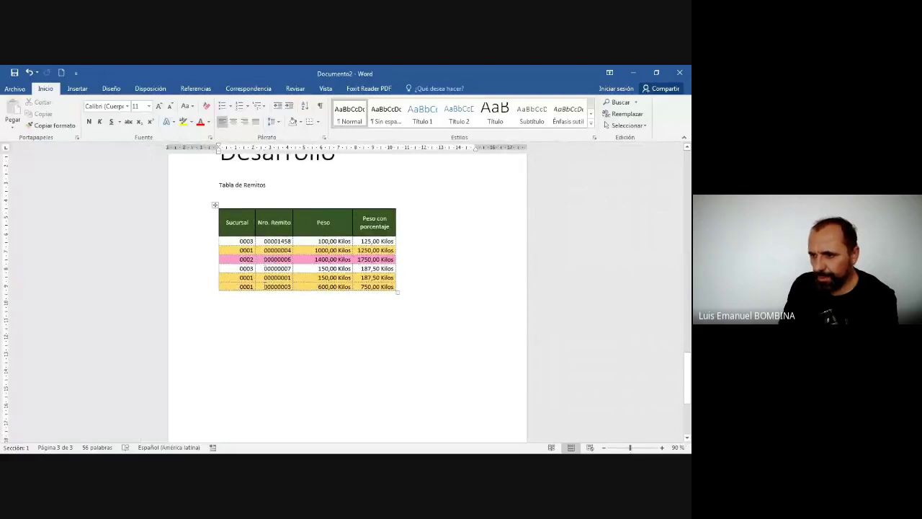
pyautogui.press('Return')
pyautogui.press('Return')
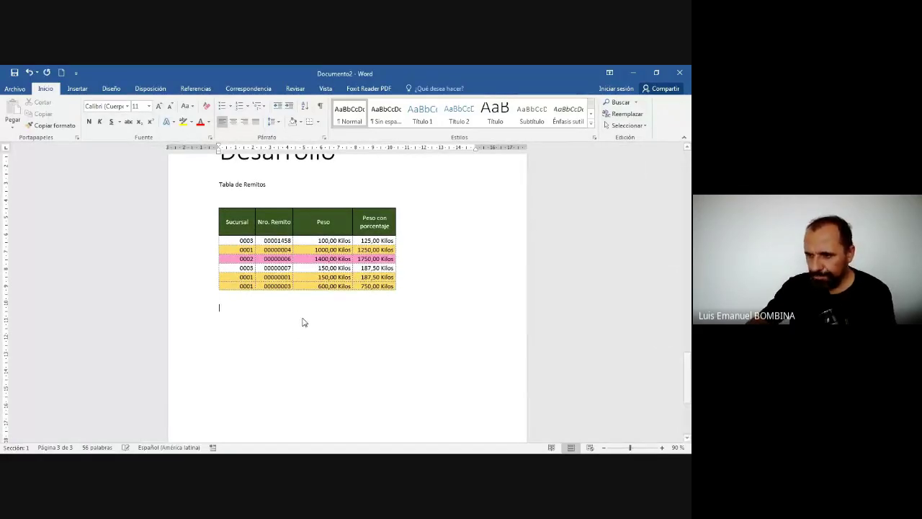
pyautogui.write('Re')
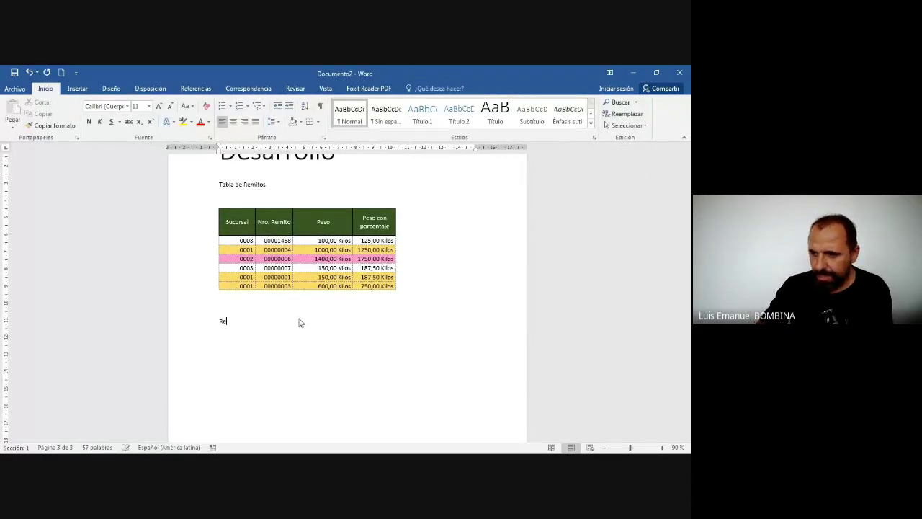
pyautogui.write('sumen de ')
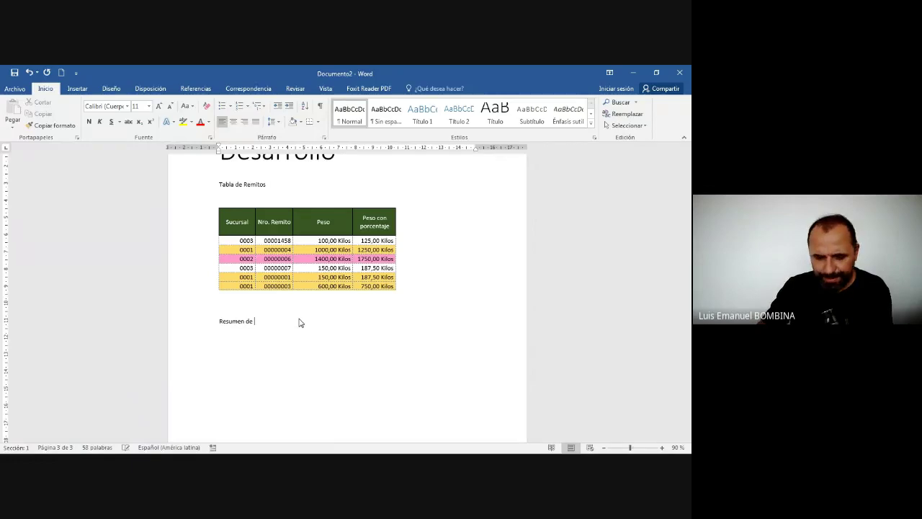
pyautogui.write('Rem')
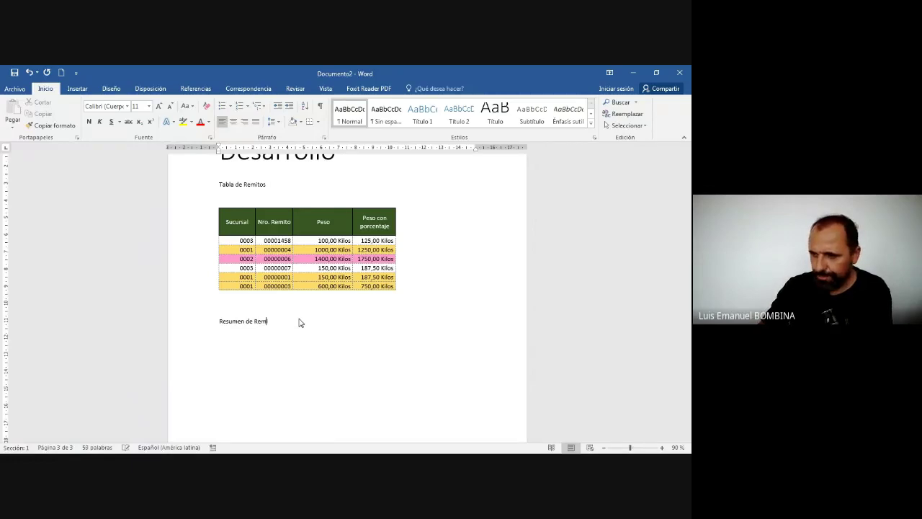
pyautogui.write('itos')
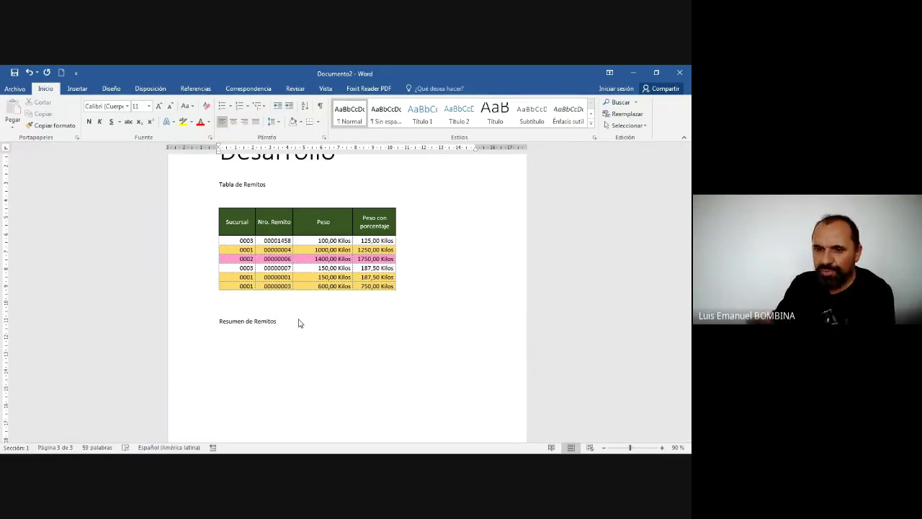
pyautogui.press('Return')
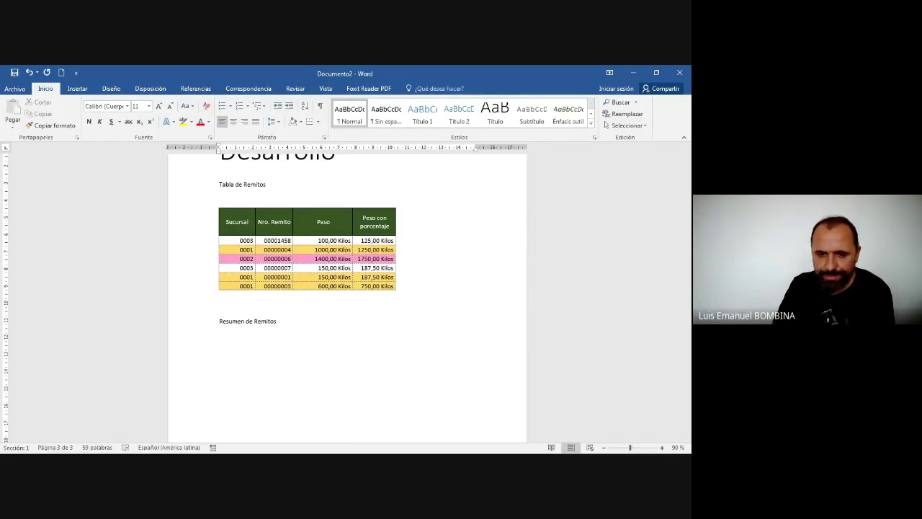
pyautogui.hotkey('alt', 'Tab')
# Paste Excel summary H1:I4 under Resumen de Remitos as a linked table keeping source formatting
pyautogui.scroll(1, 547, 226)
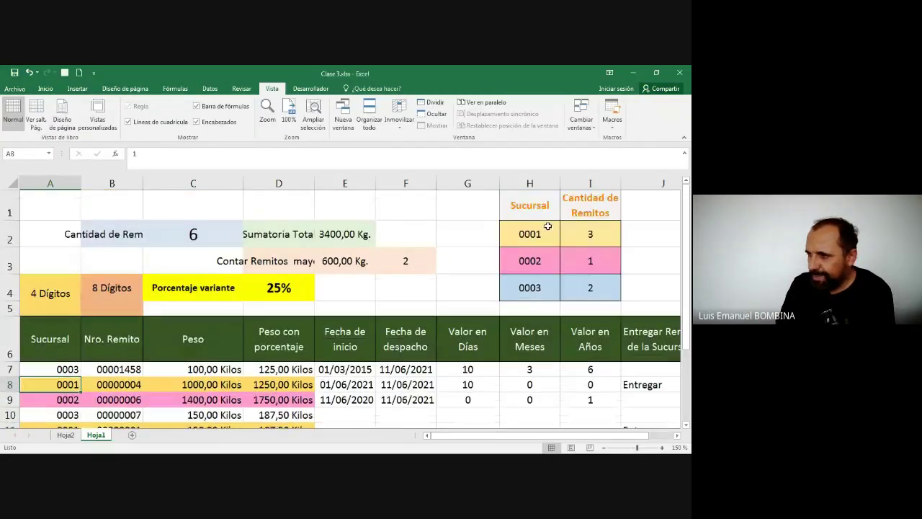
pyautogui.moveTo(534, 205); pyautogui.dragTo(595, 287)
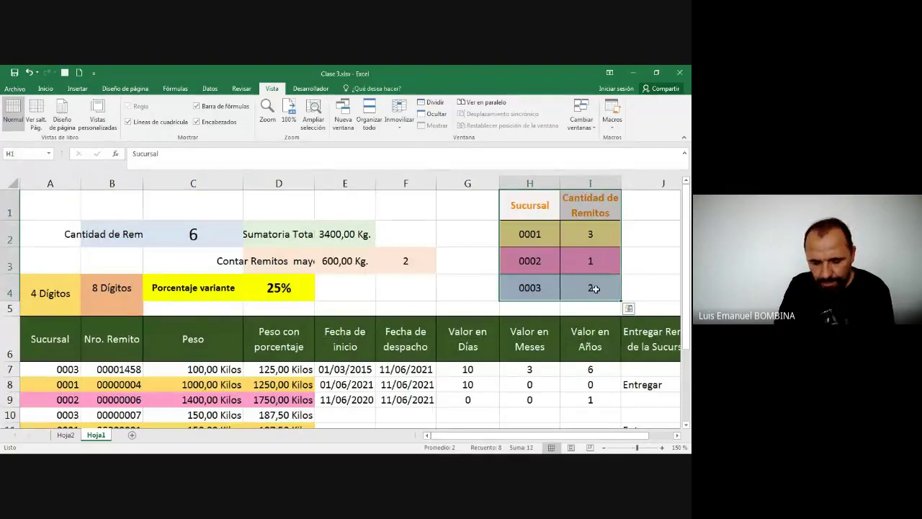
pyautogui.hotkey('ctrl', 'c')
pyautogui.hotkey('alt', 'Tab')
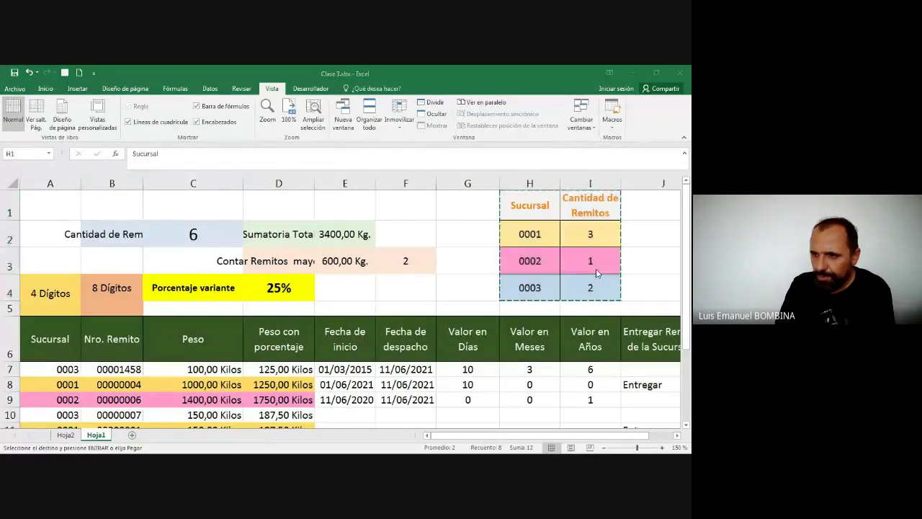
pyautogui.hotkey('ctrl', 'v')
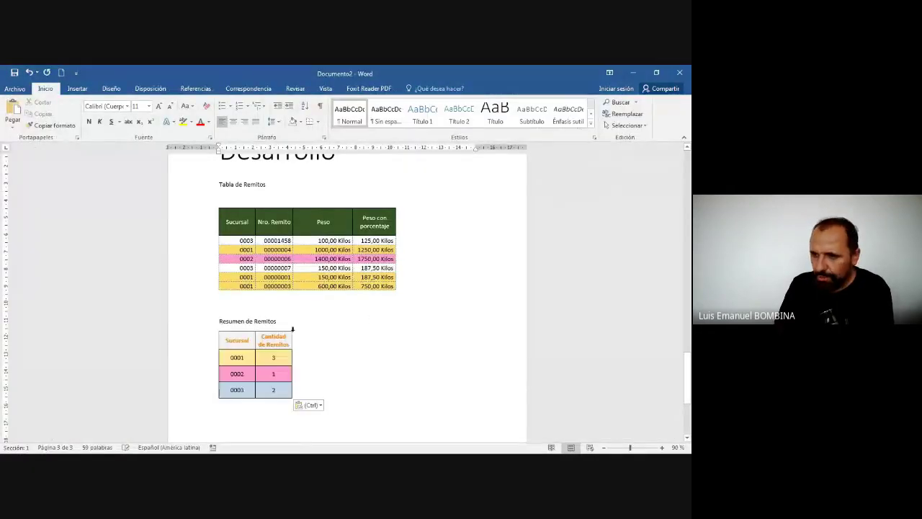
pyautogui.click(306, 405)
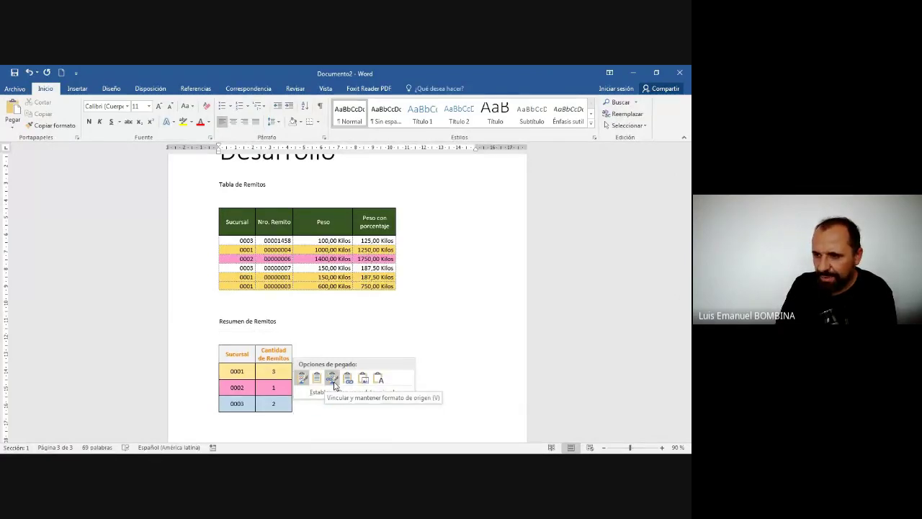
pyautogui.click(333, 386)
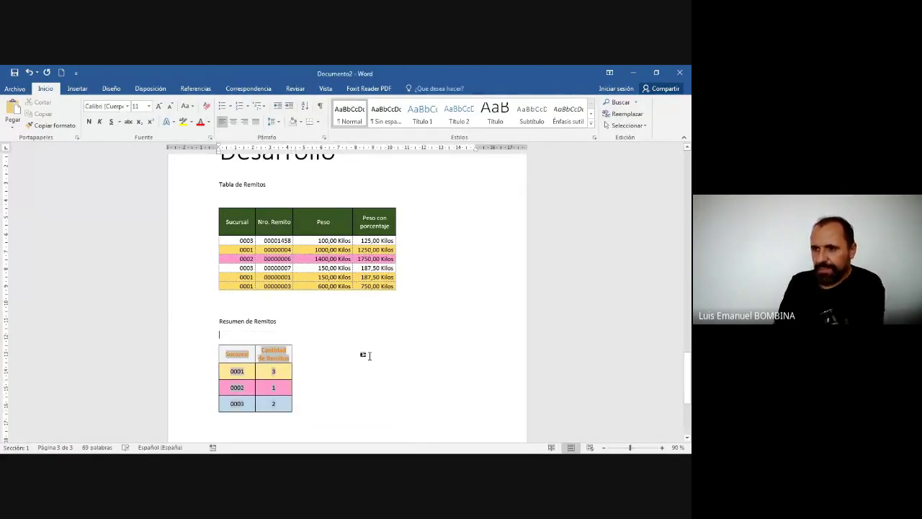
pyautogui.click(315, 325)
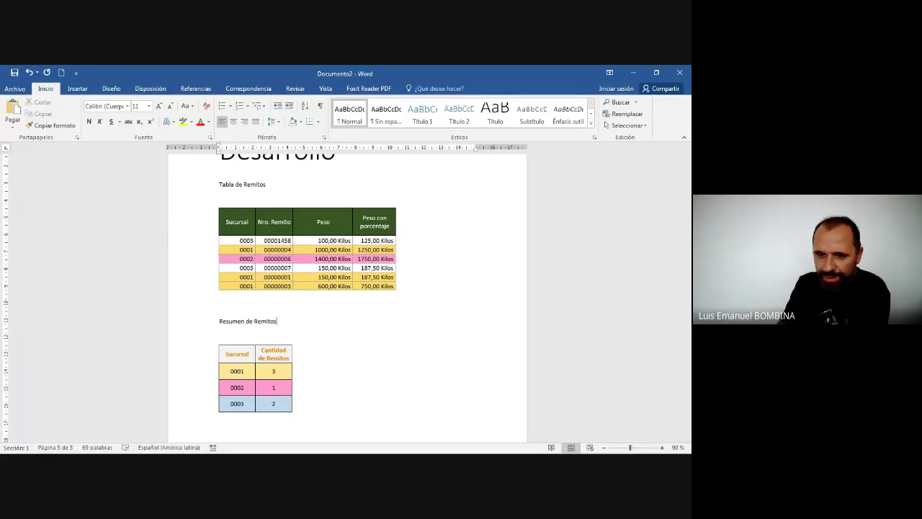
# Set cells A7 and A10 to branch 0002, then check Word's summary shows 0002: 3, 0003: 0
pyautogui.hotkey('alt', 'Tab')
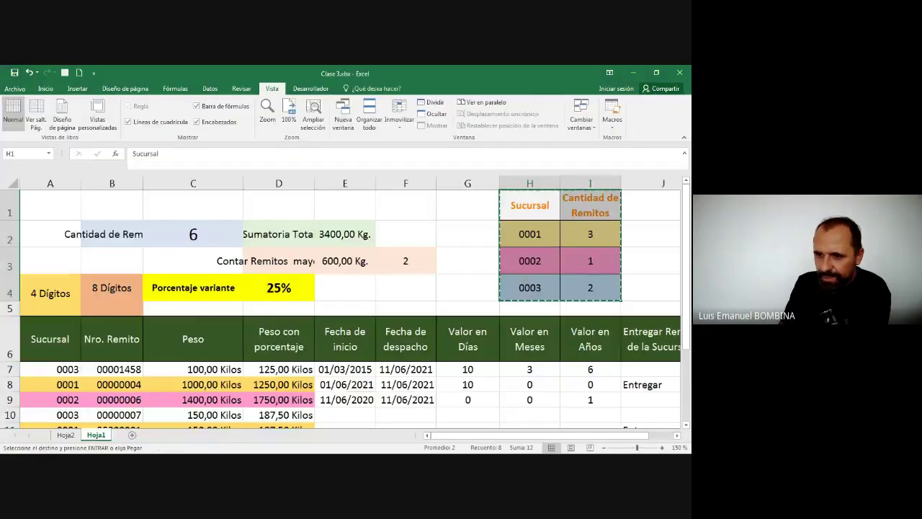
pyautogui.scroll(-1, 345, 302)
pyautogui.click(50, 285)
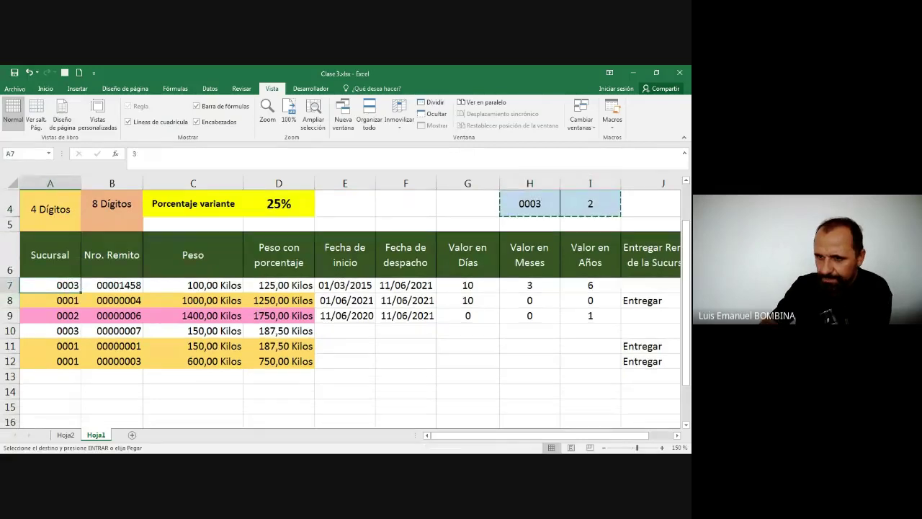
pyautogui.write('2')
pyautogui.press('Return')
pyautogui.press('Return')
pyautogui.press('Return')
pyautogui.write('2')
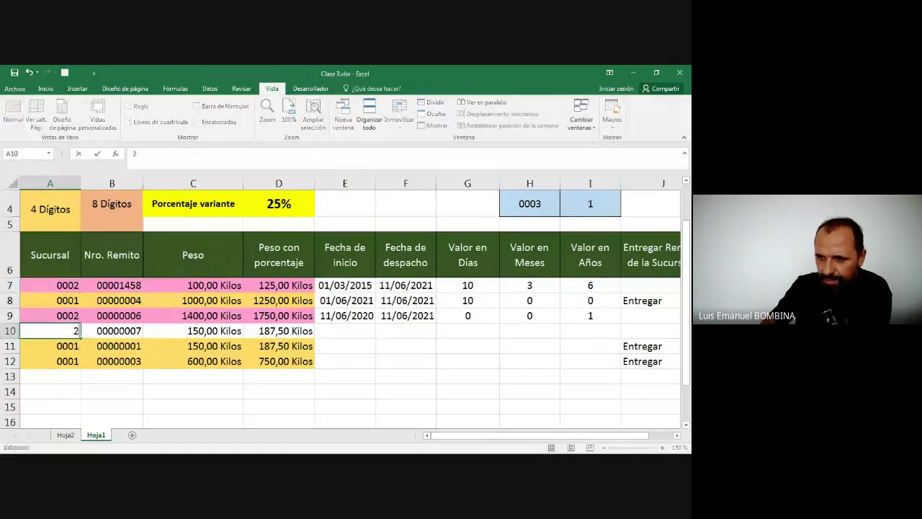
pyautogui.press('Return')
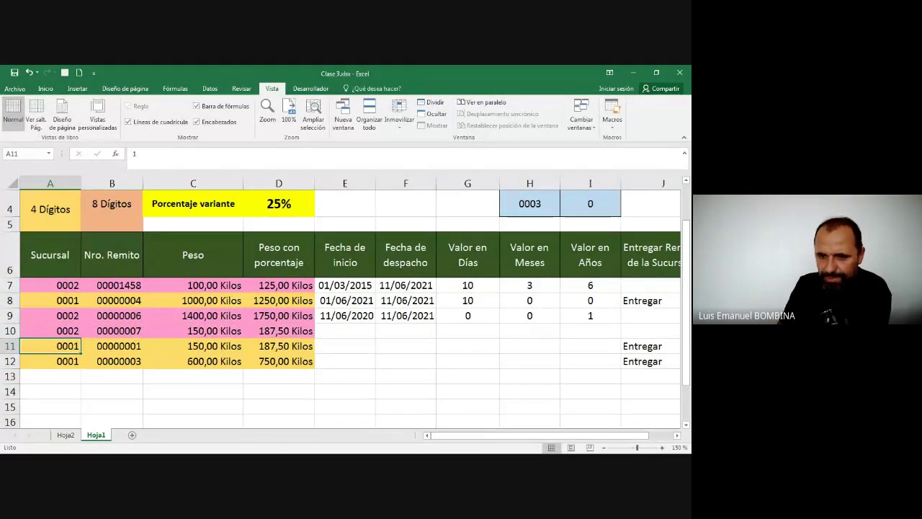
pyautogui.hotkey('alt', 'Tab')
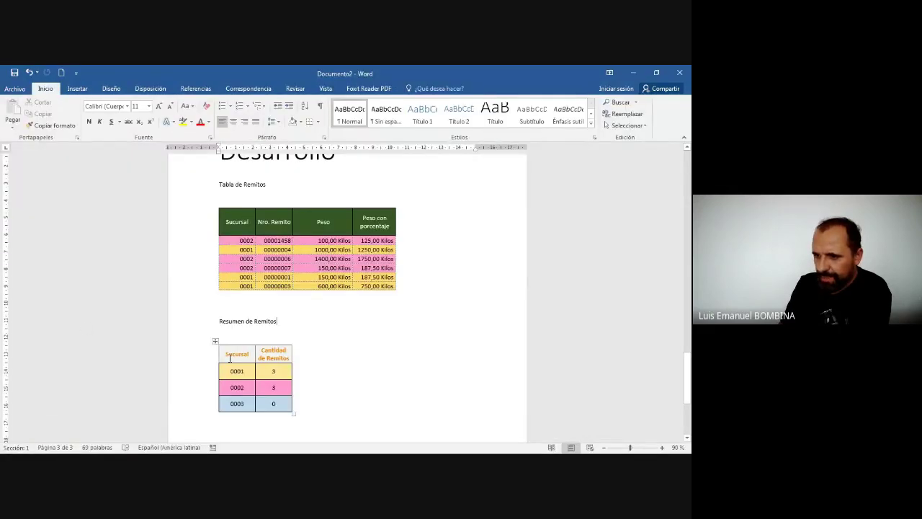
pyautogui.moveTo(230, 403); pyautogui.dragTo(270, 353)
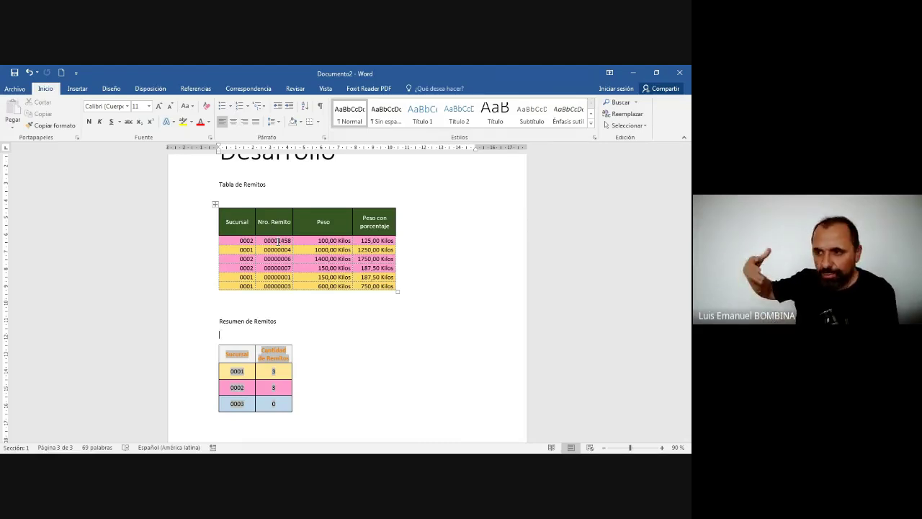
pyautogui.scroll(6, 330, 253)
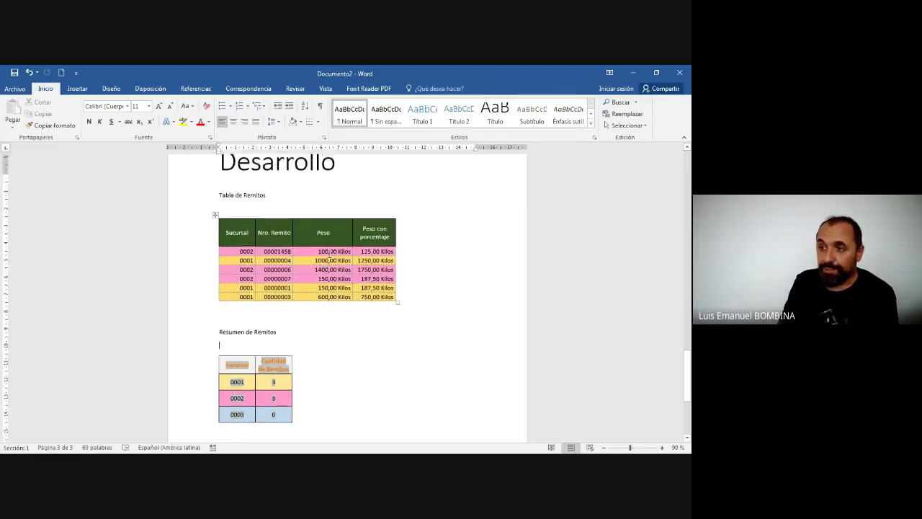
pyautogui.scroll(15, 329, 254)
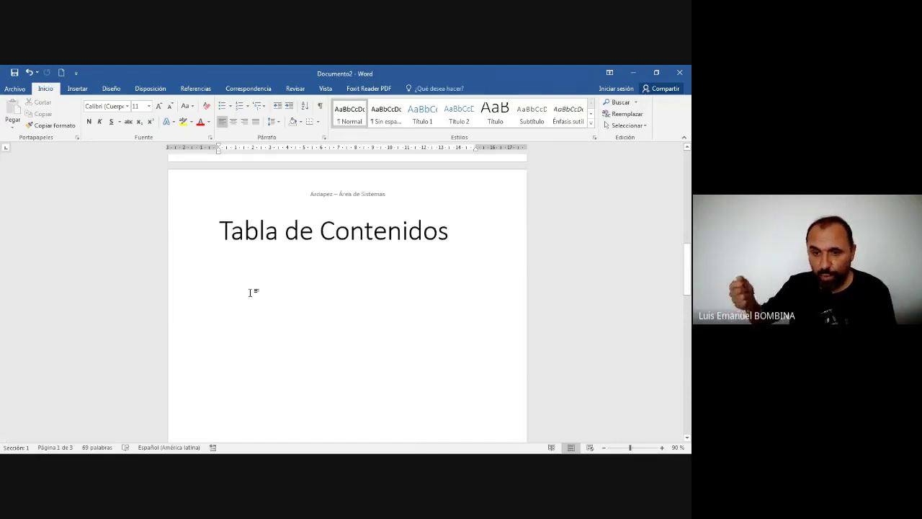
pyautogui.click(262, 263)
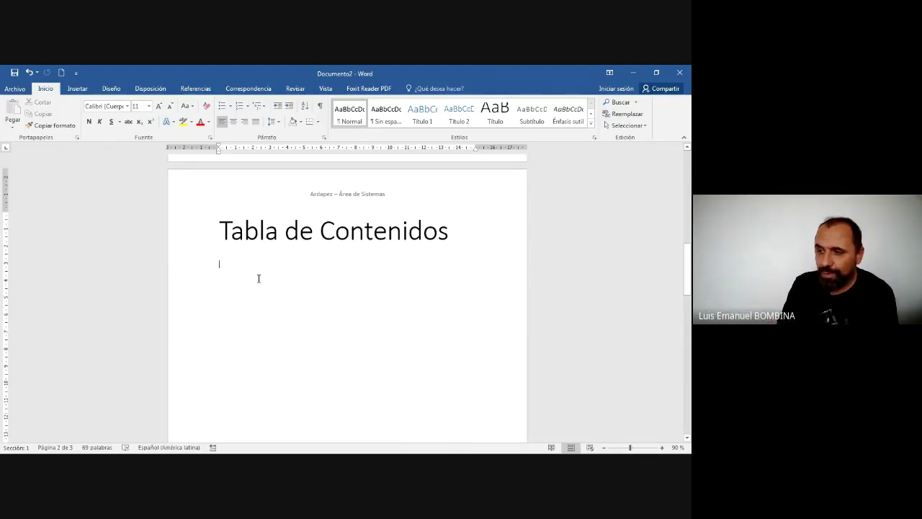
pyautogui.scroll(-8, 253, 267)
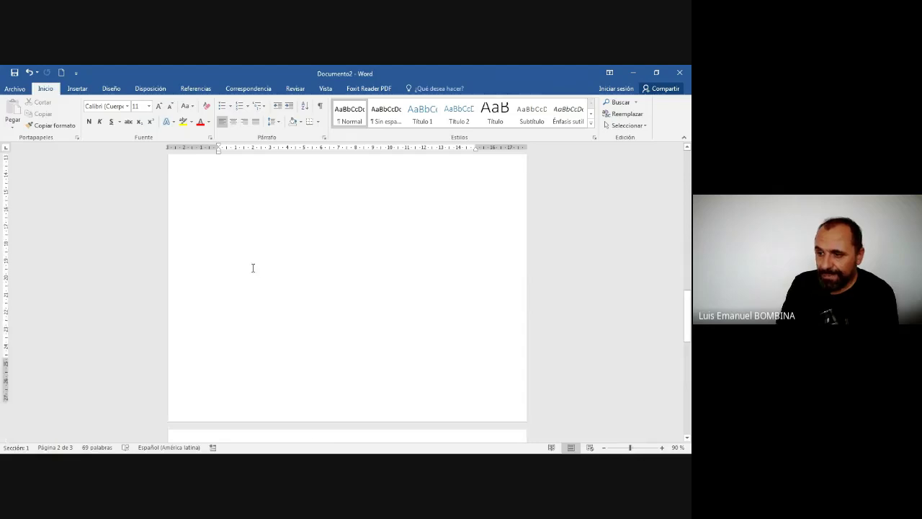
pyautogui.scroll(-2, 262, 312)
pyautogui.click(196, 381)
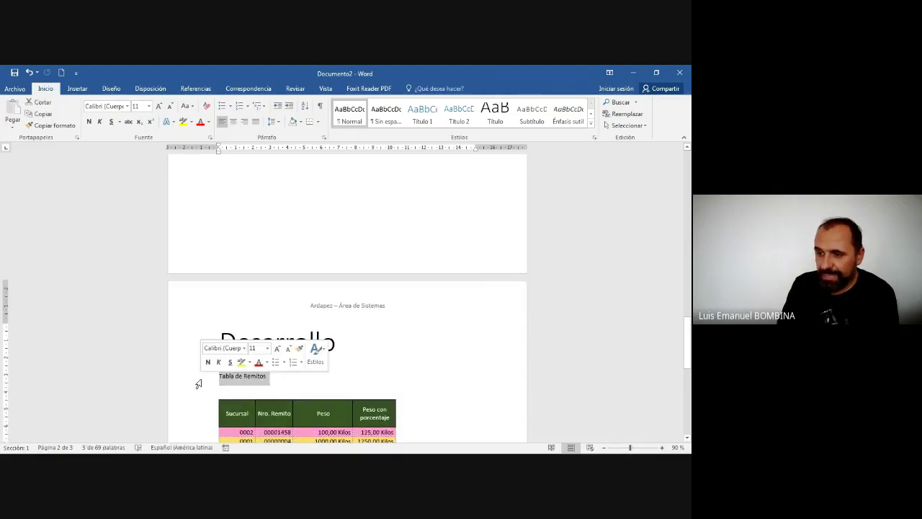
pyautogui.scroll(8, 223, 350)
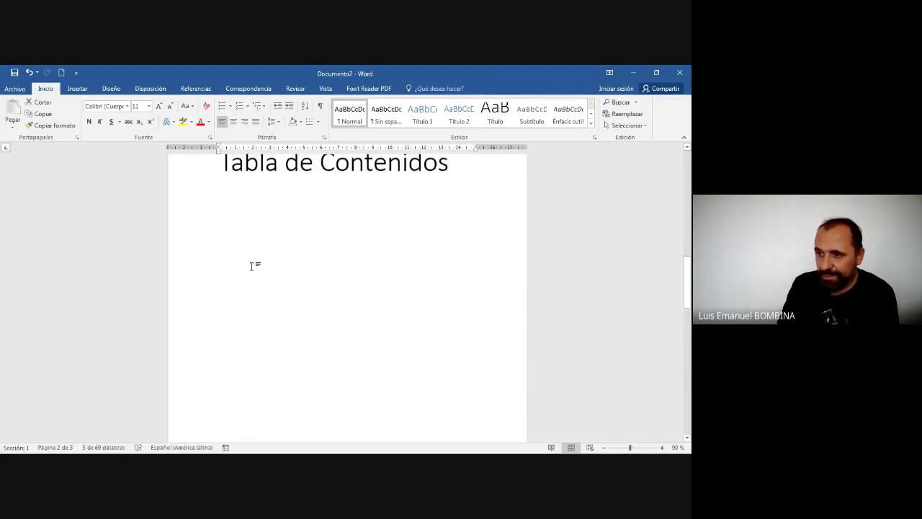
pyautogui.click(233, 209)
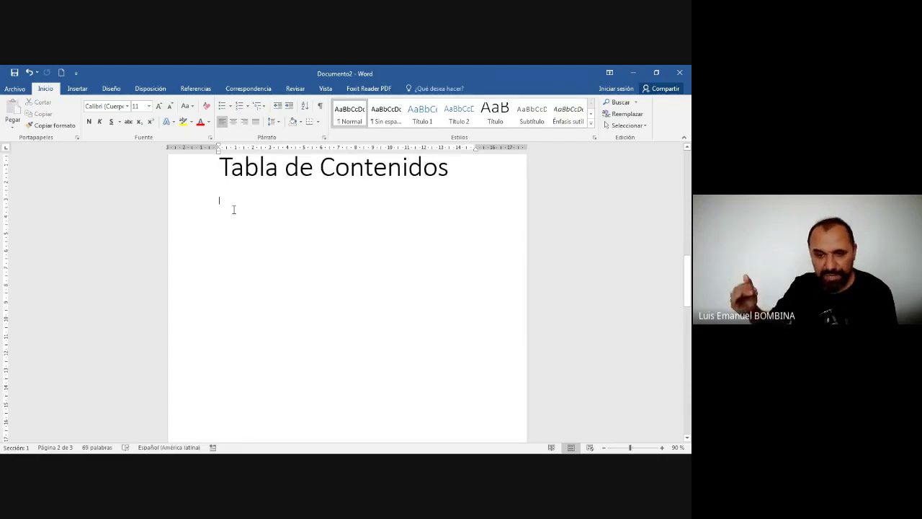
pyautogui.scroll(-10, 233, 209)
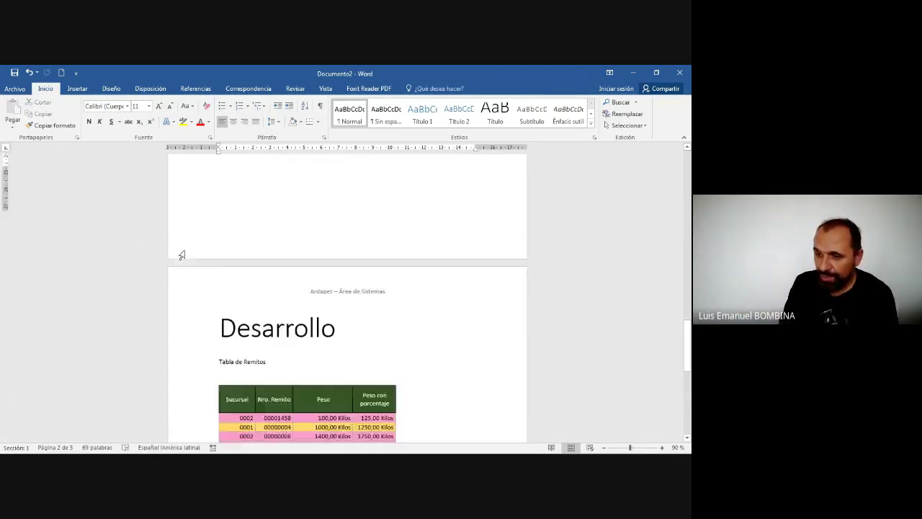
pyautogui.click(198, 323)
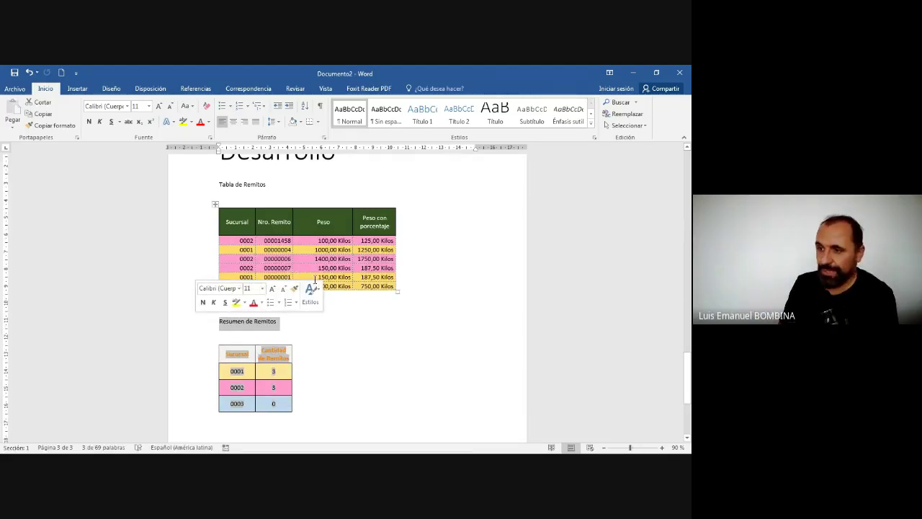
pyautogui.scroll(4, 309, 281)
pyautogui.scroll(-1, 311, 281)
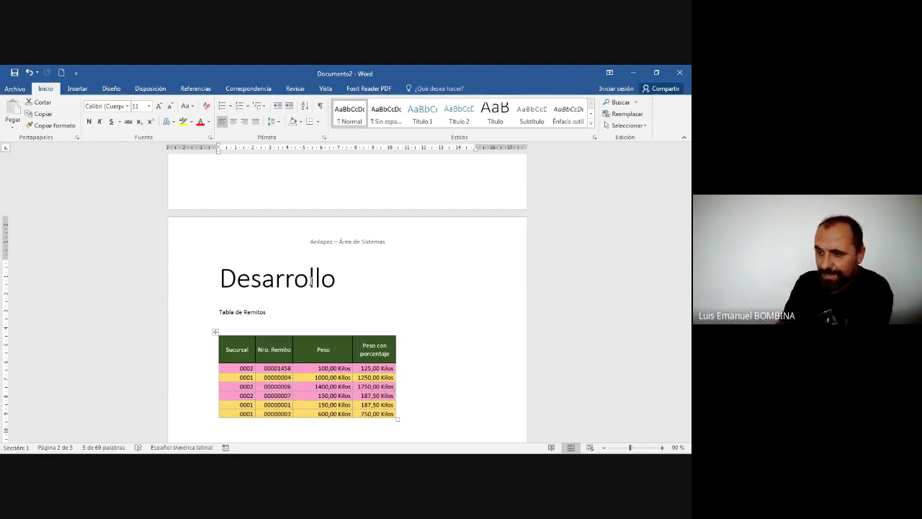
# Apply the Título 1 style to the Tabla de Remitos and Resumen de Remitos lines
pyautogui.click(202, 314)
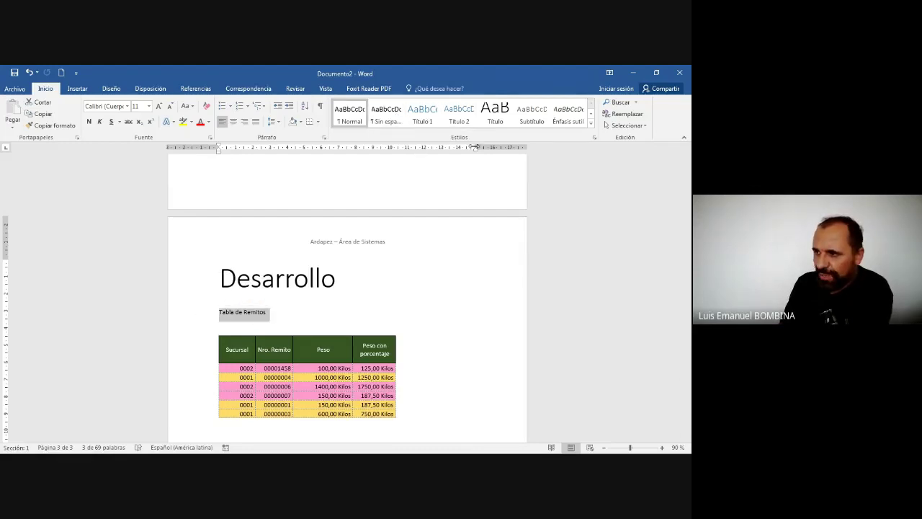
pyautogui.click(422, 115)
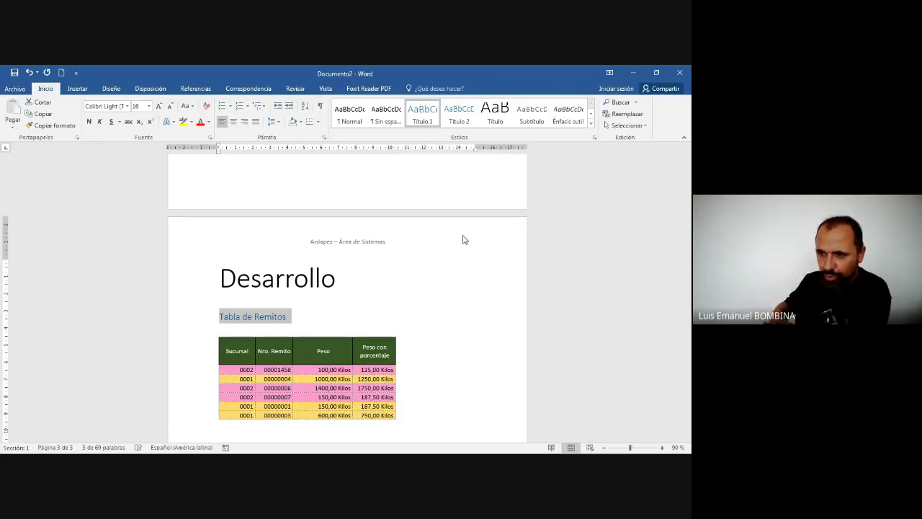
pyautogui.scroll(-3, 461, 242)
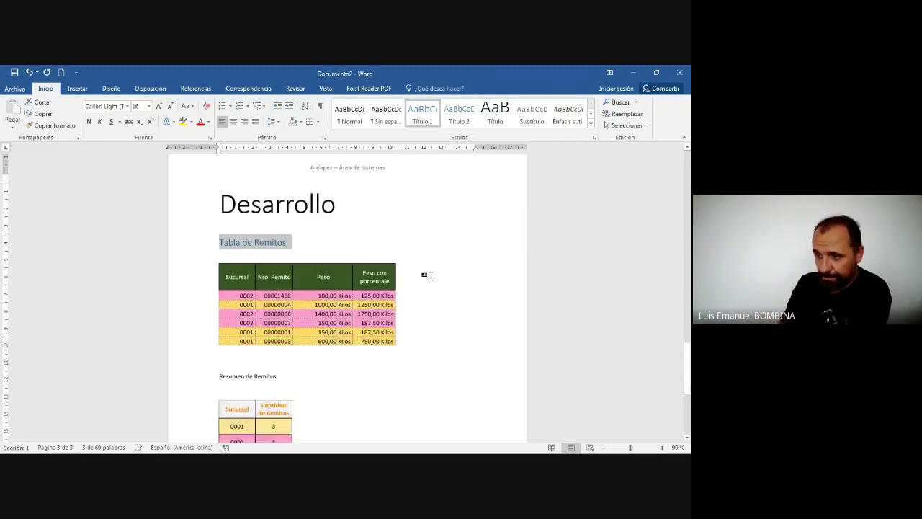
pyautogui.click(191, 374)
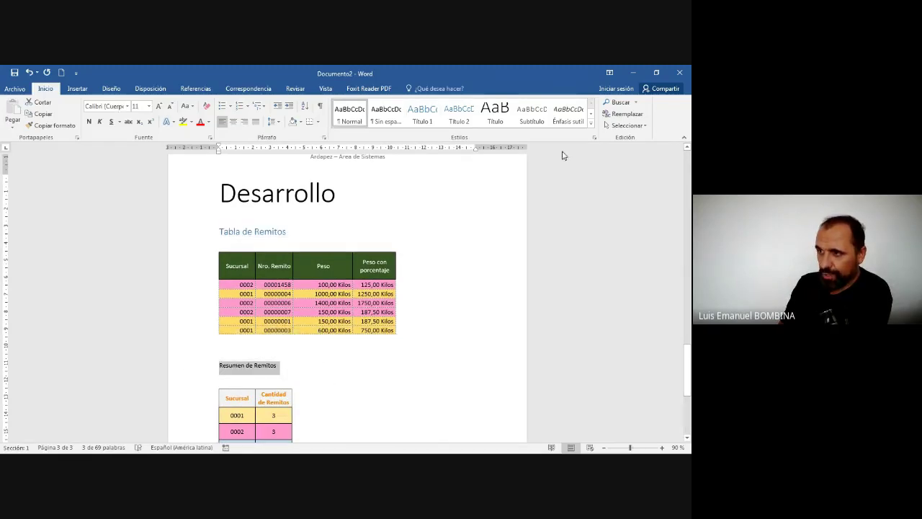
pyautogui.click(428, 122)
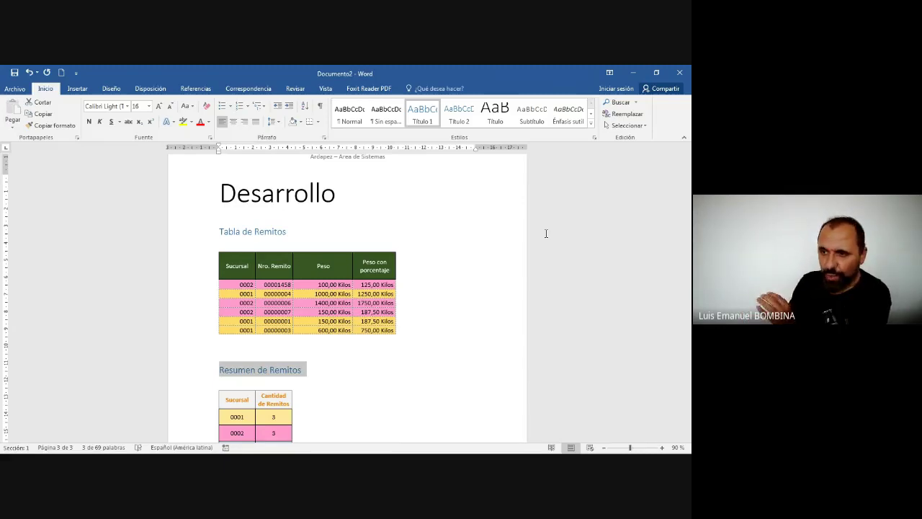
# Verify both heading styles, then scroll back up to the Tabla de Contenidos page
pyautogui.click(188, 232)
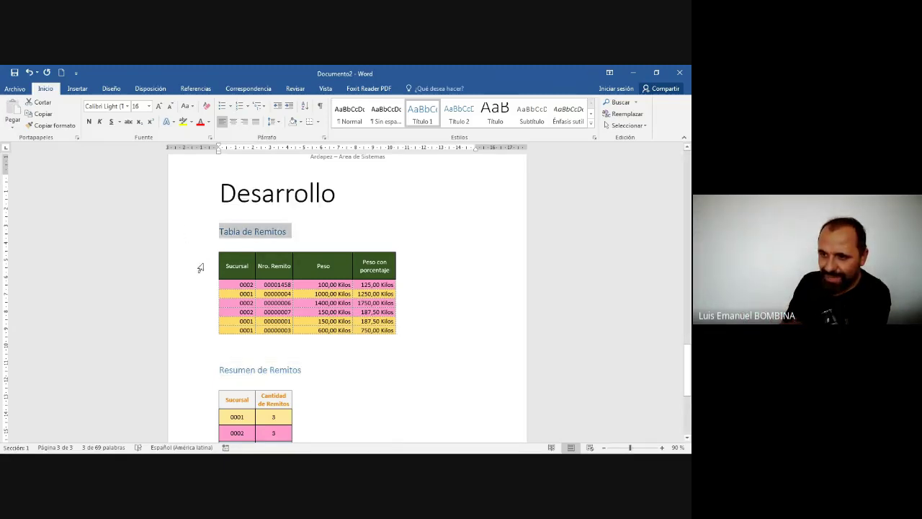
pyautogui.click(202, 375)
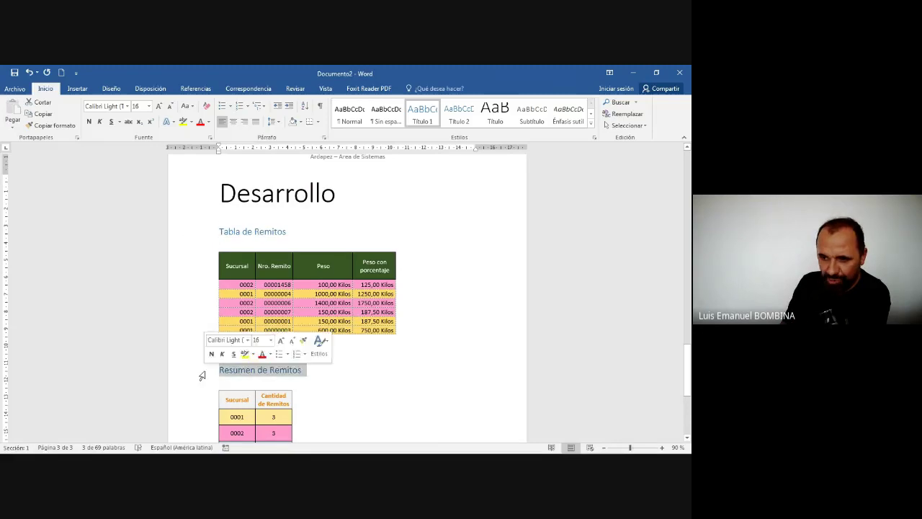
pyautogui.click(384, 375)
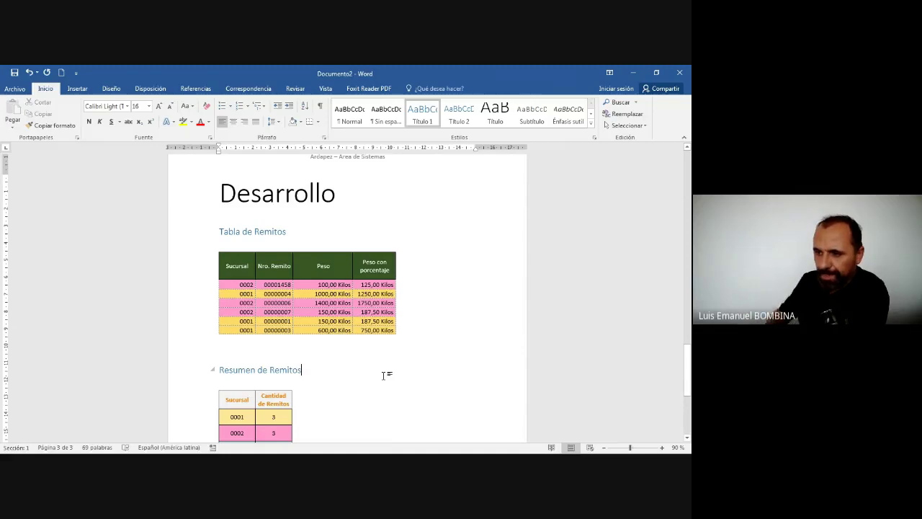
pyautogui.scroll(10, 408, 355)
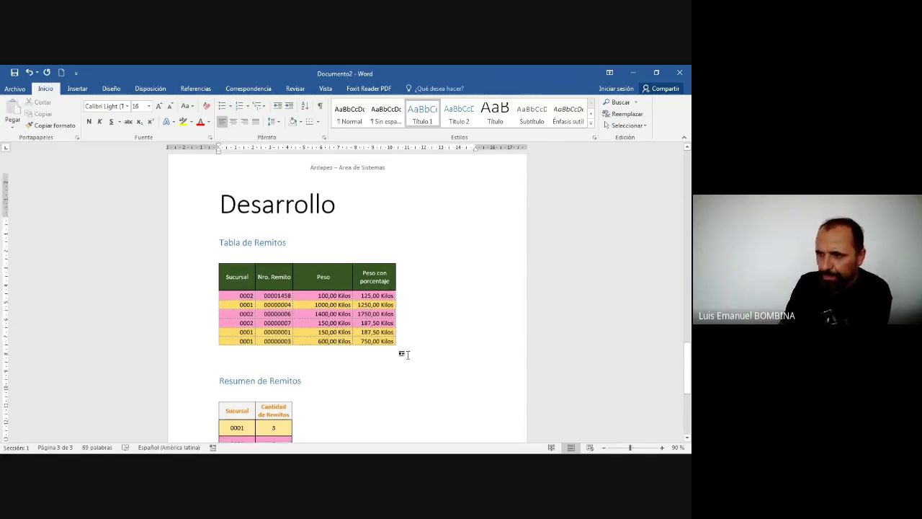
pyautogui.scroll(5, 408, 354)
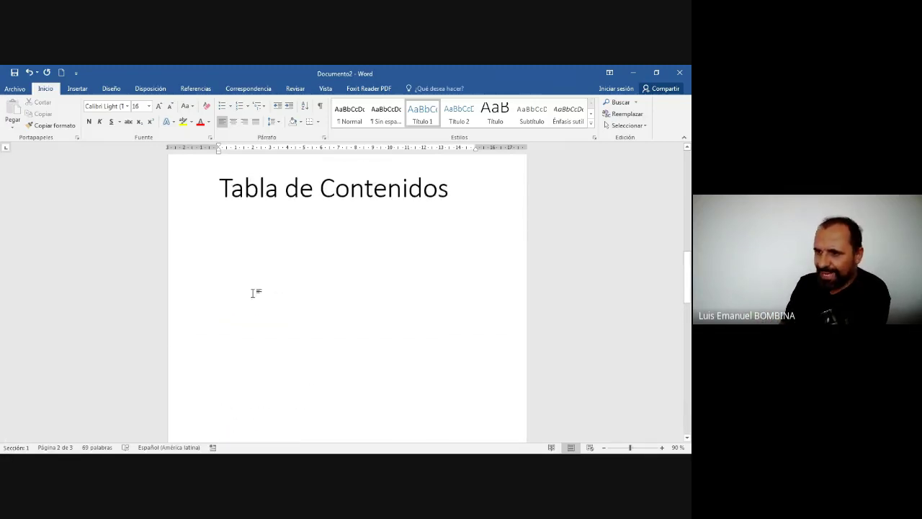
# Insert a custom Elegante-format table of contents below the Tabla de Contenidos title
pyautogui.click(233, 220)
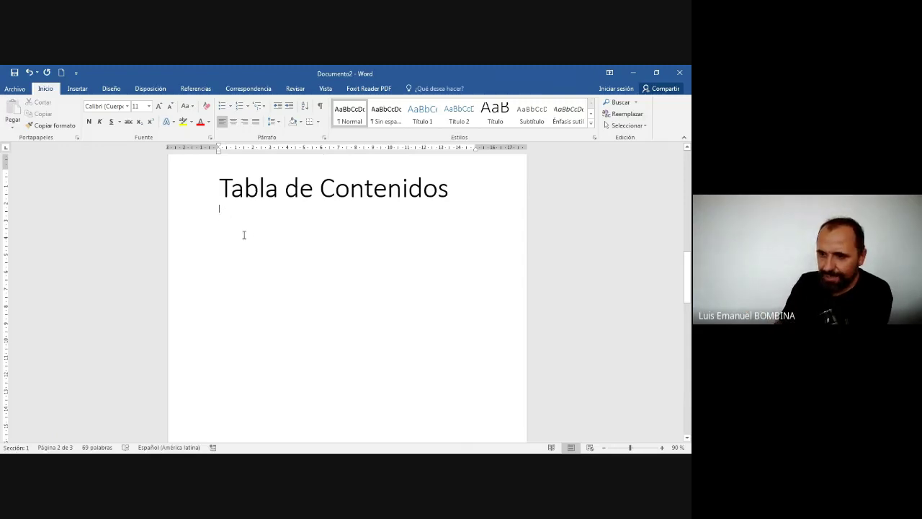
pyautogui.click(195, 89)
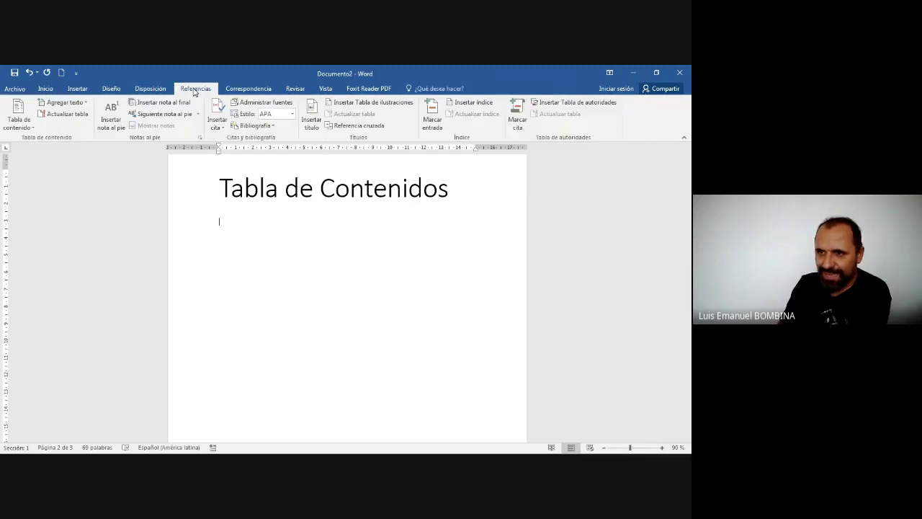
pyautogui.click(28, 126)
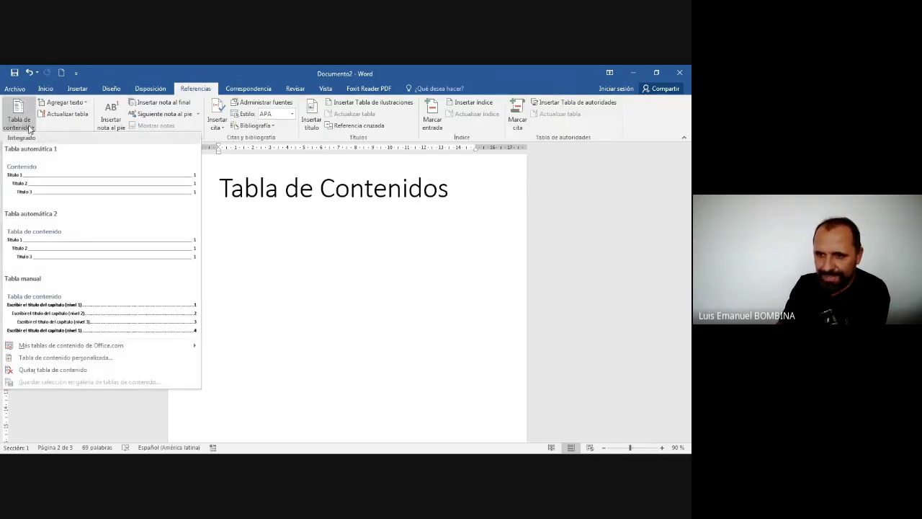
pyautogui.click(125, 360)
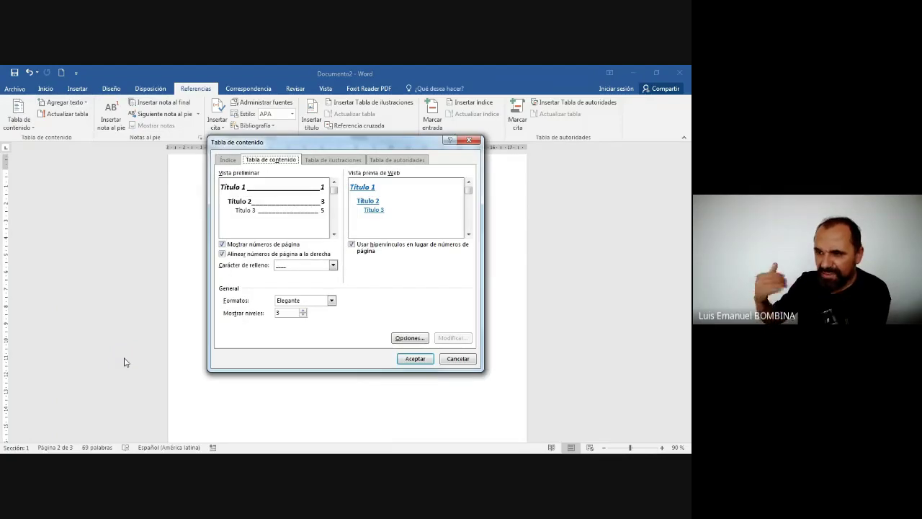
pyautogui.click(313, 303)
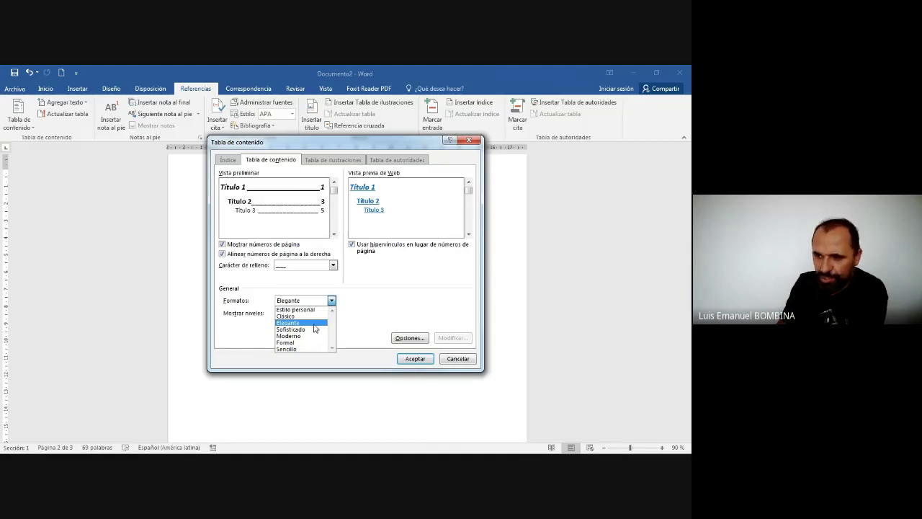
pyautogui.click(314, 323)
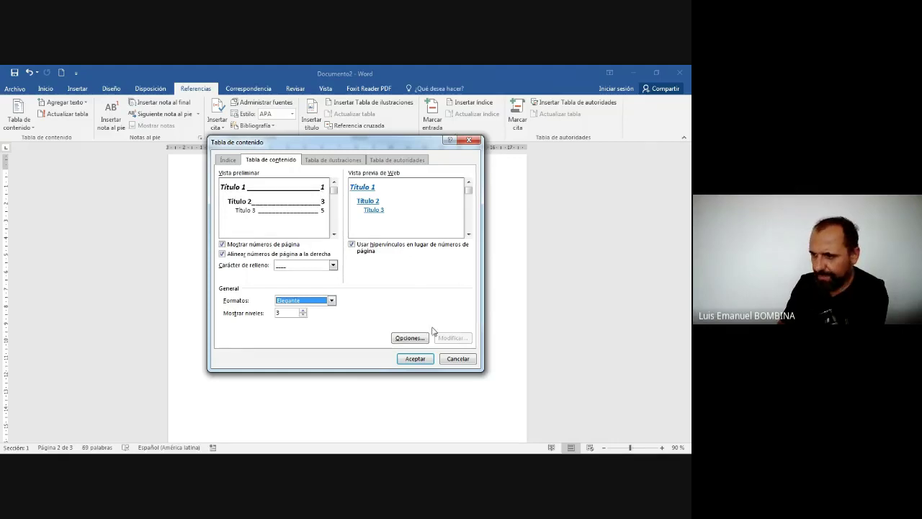
pyautogui.click(412, 359)
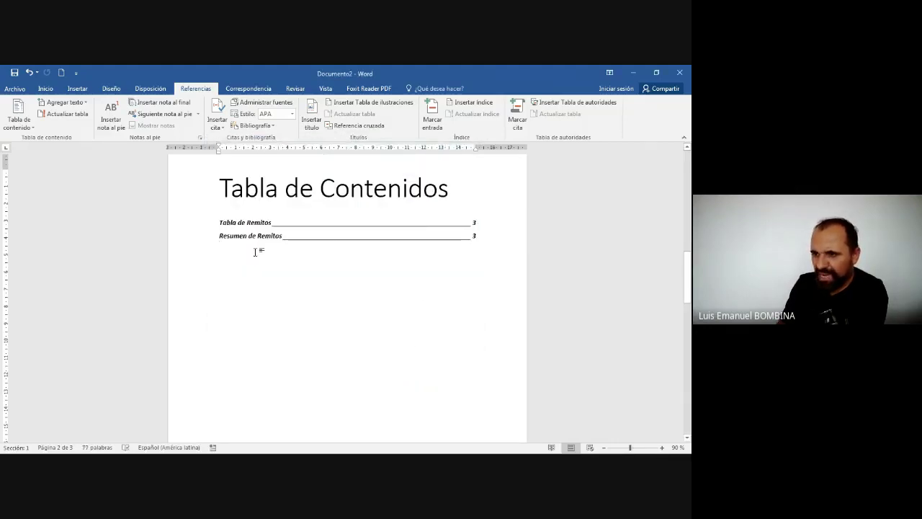